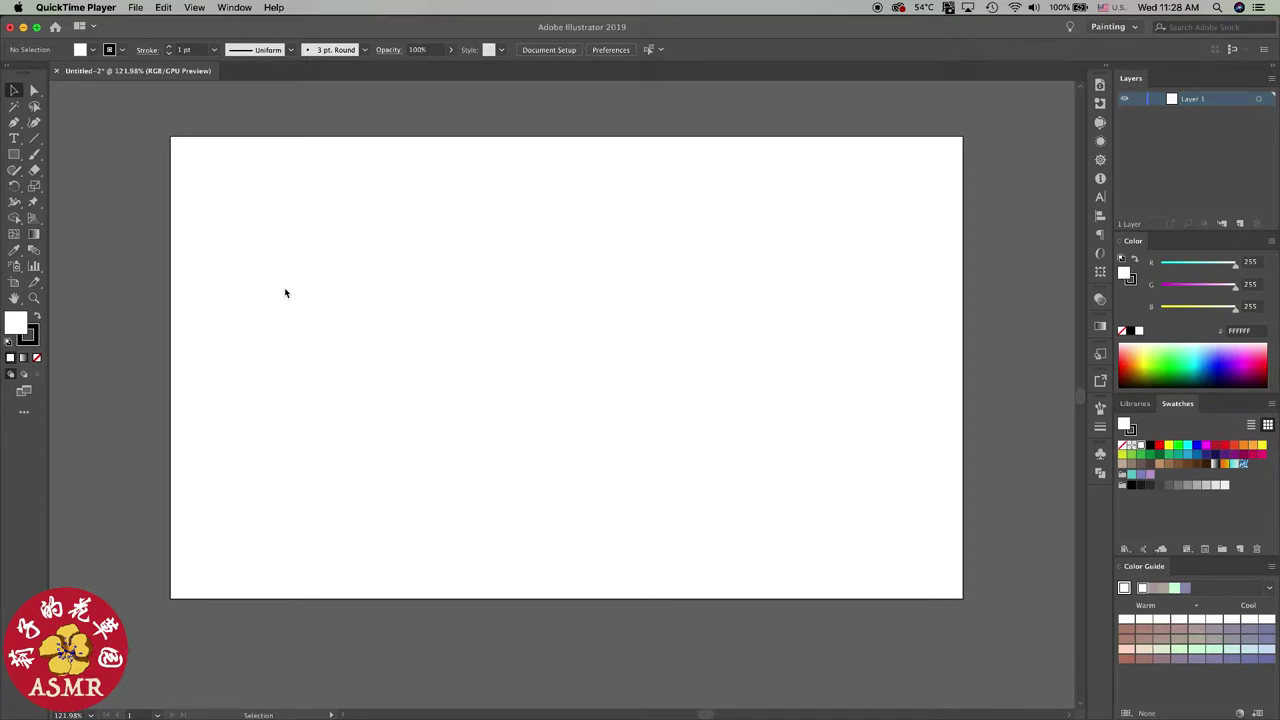
Step: Resize the artboard to 12 in wide by 7 in high using the Artboard tool
click(161, 315)
key(shift+o)
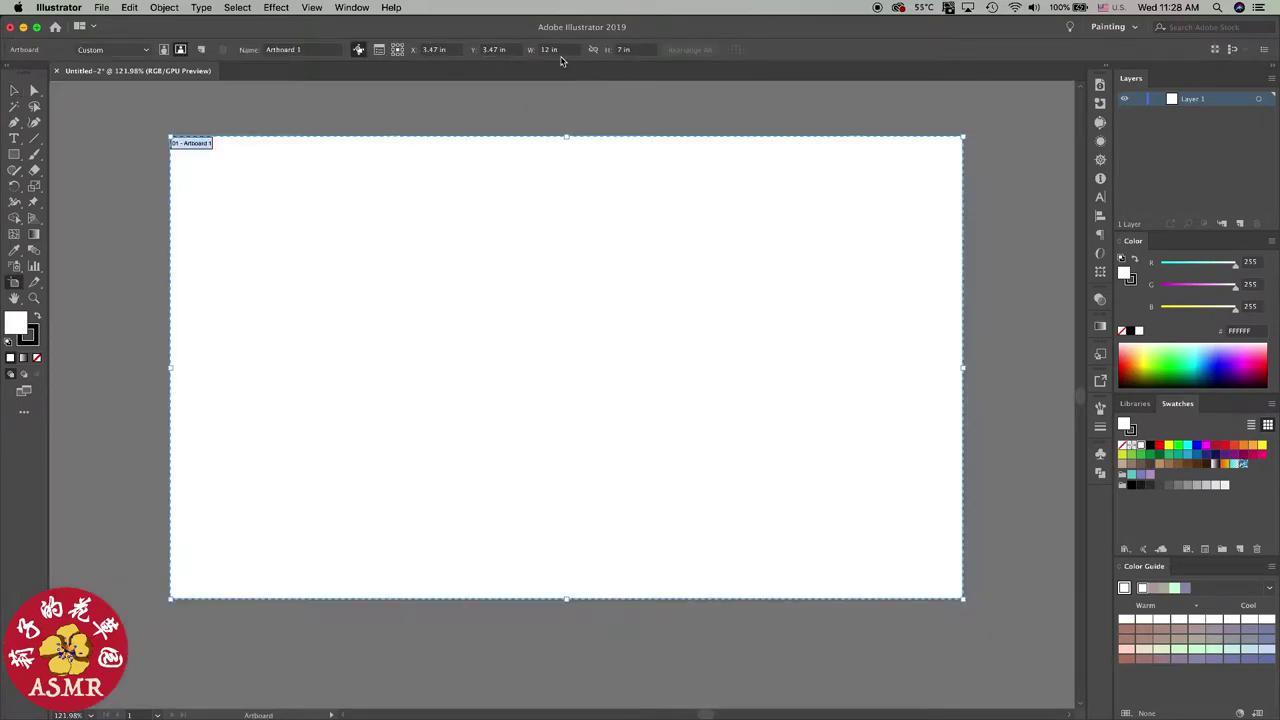
click(549, 50)
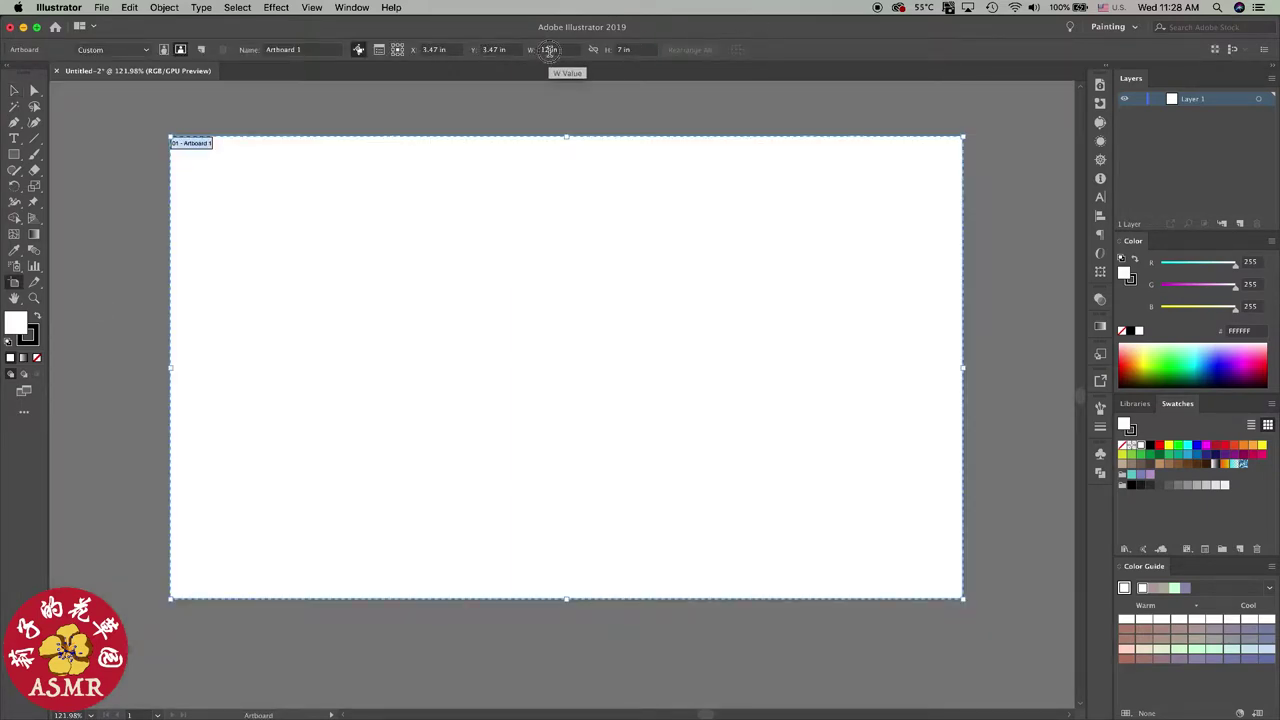
click(625, 50)
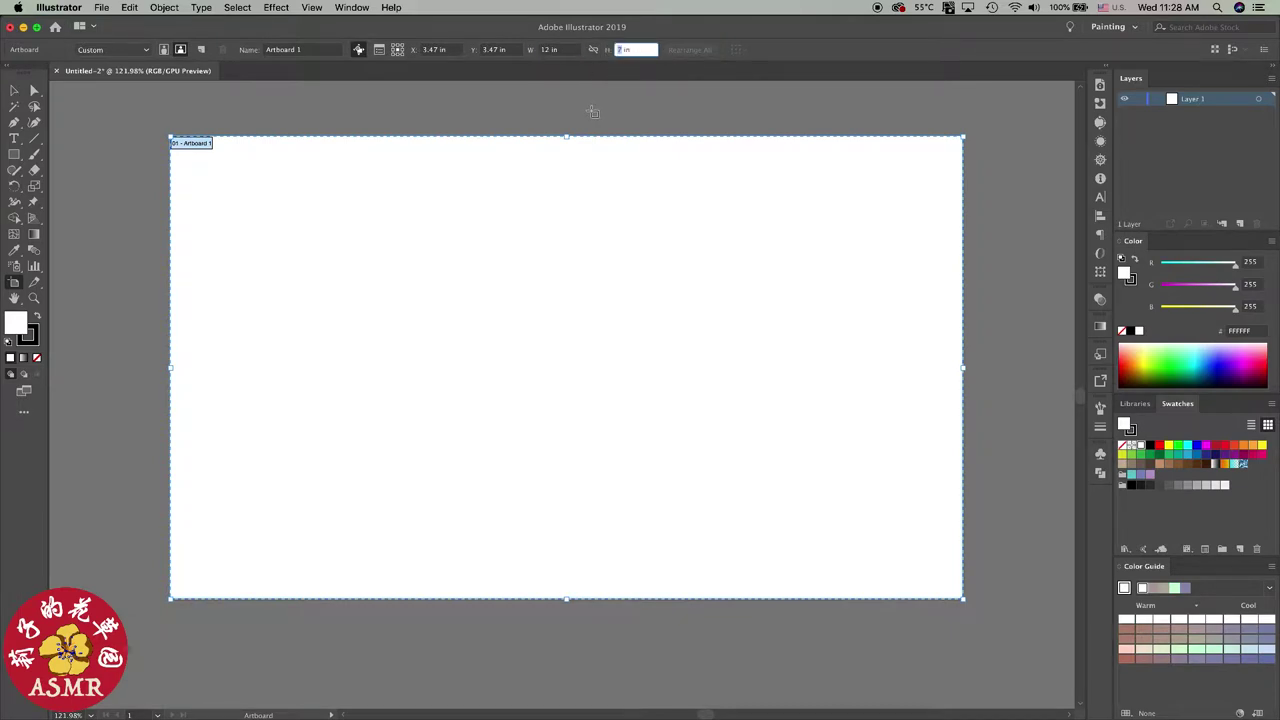
key(Return)
key(Escape)
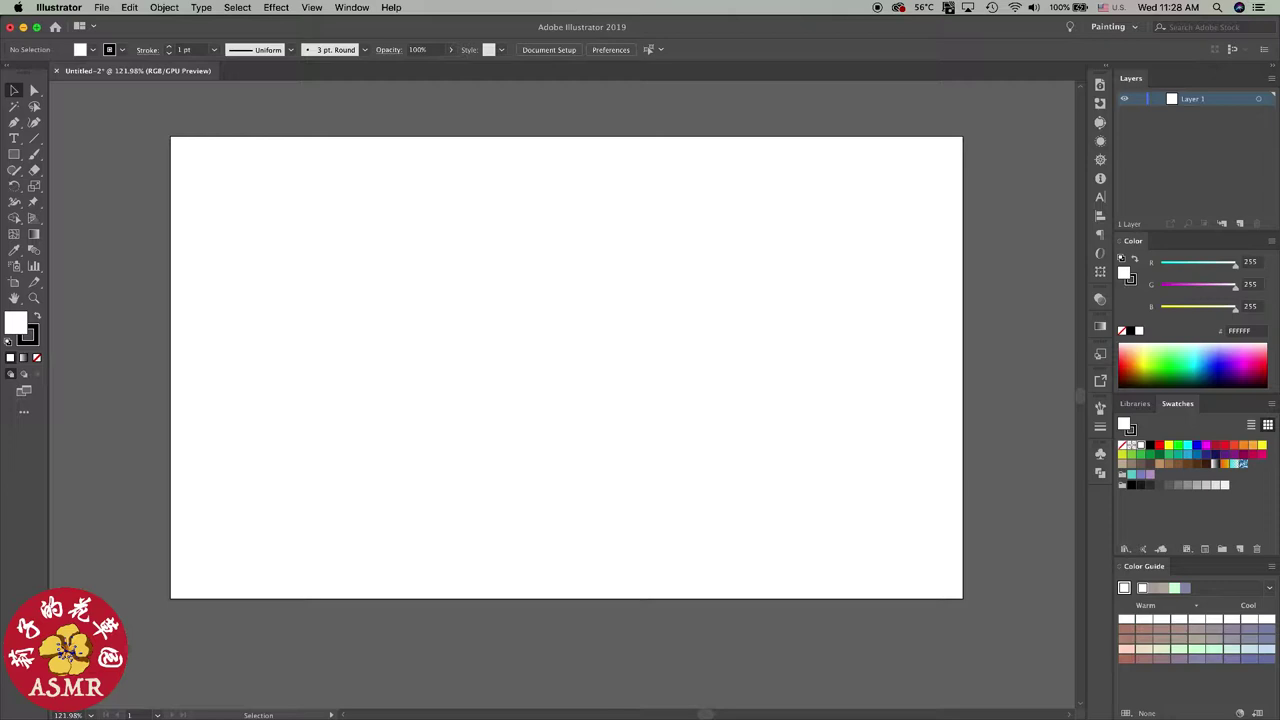
Step: Draw a long thin black ellipse near the top of the artboard
key(l)
drag(449, 233, 603, 241)
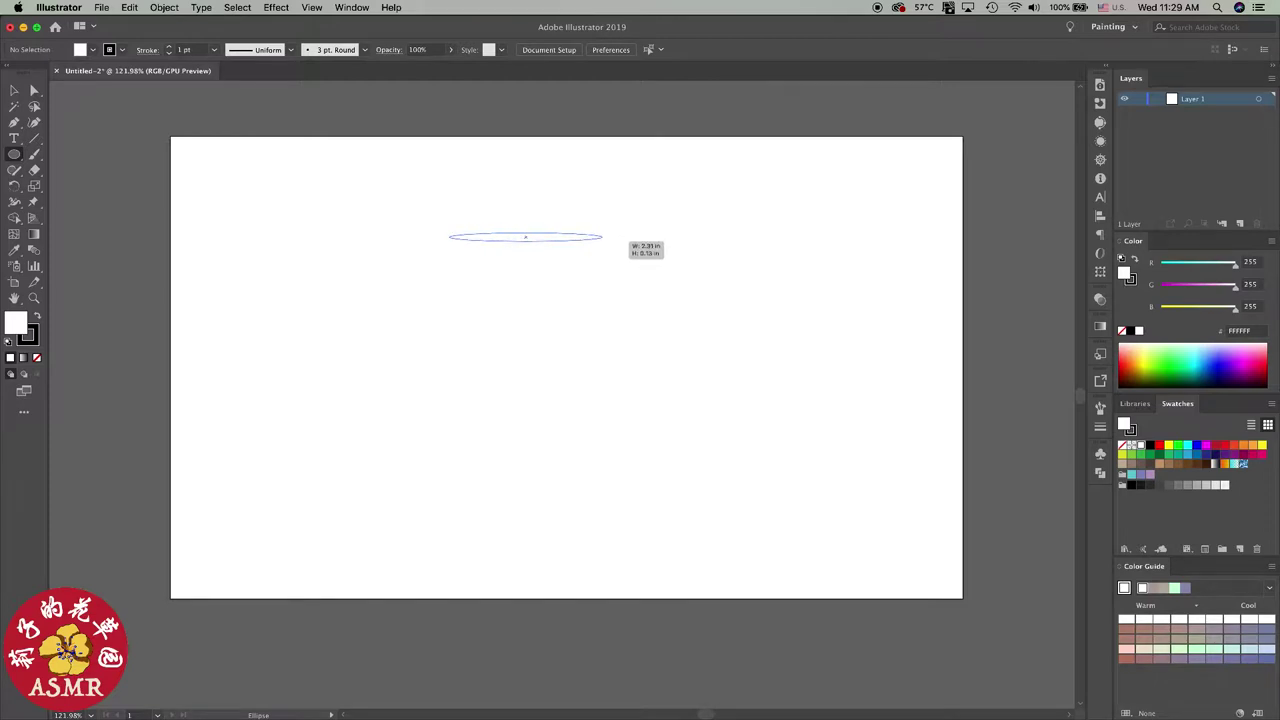
mouse_move(603, 241)
mouse_down()
mouse_move(650, 237)
mouse_move(587, 235)
mouse_up()
key(v)
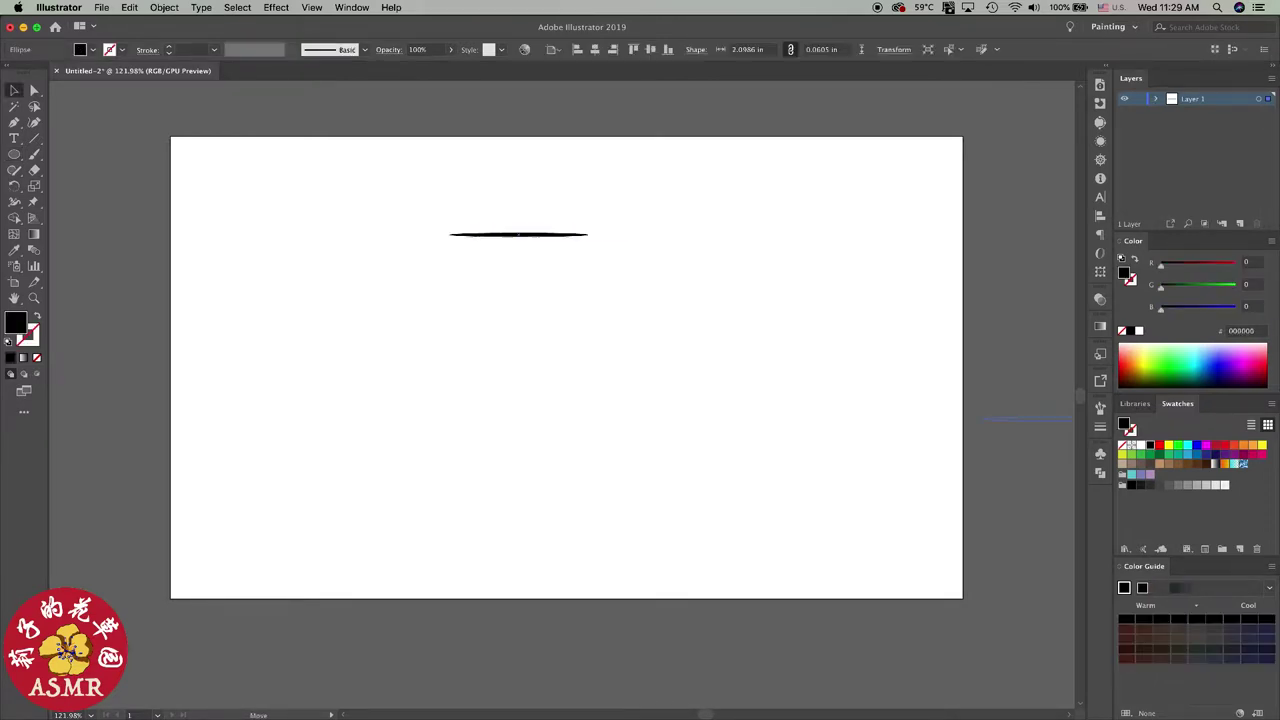
Step: Save the ellipse as a new Art Brush with Tints colorization
drag(1100, 410, 972, 515)
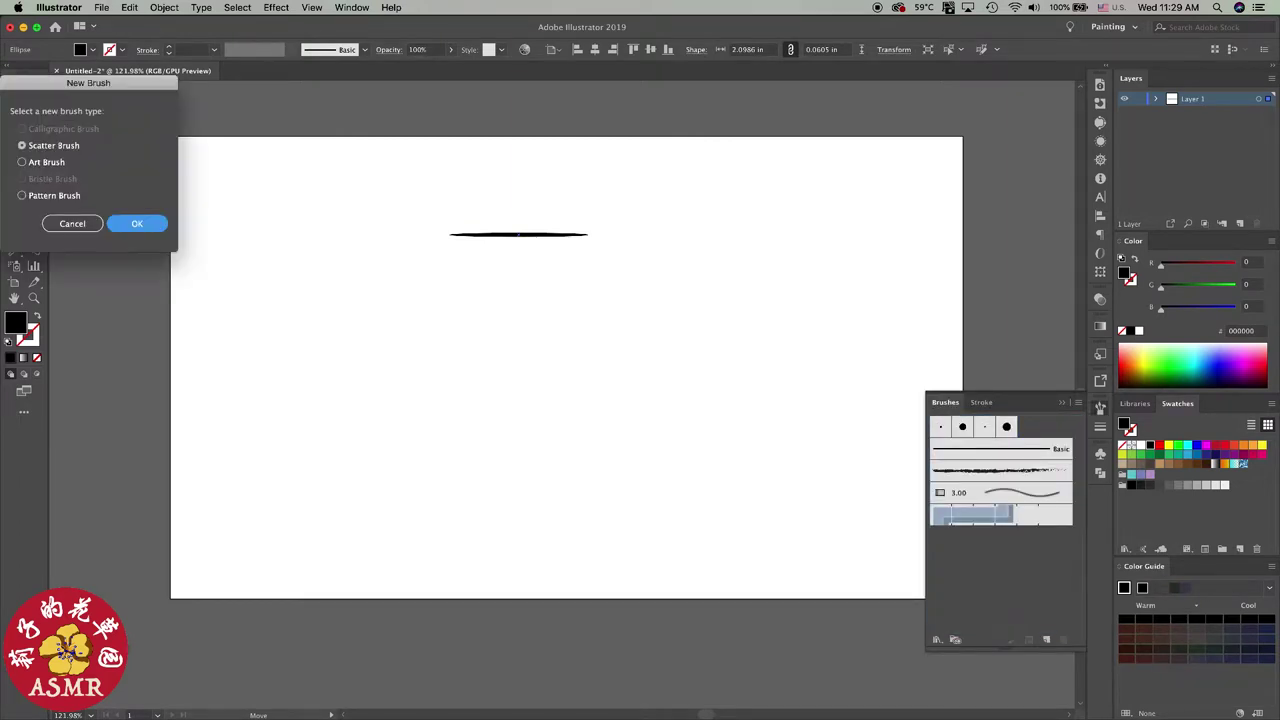
key(Down)
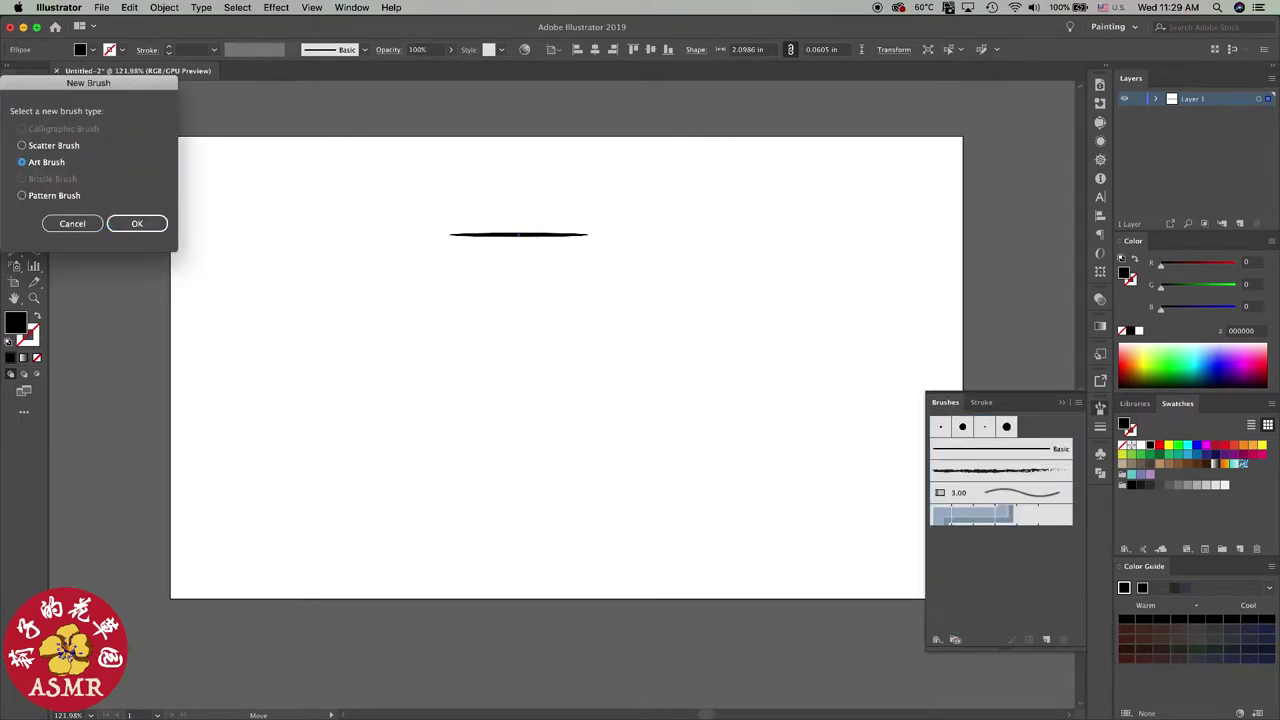
key(Return)
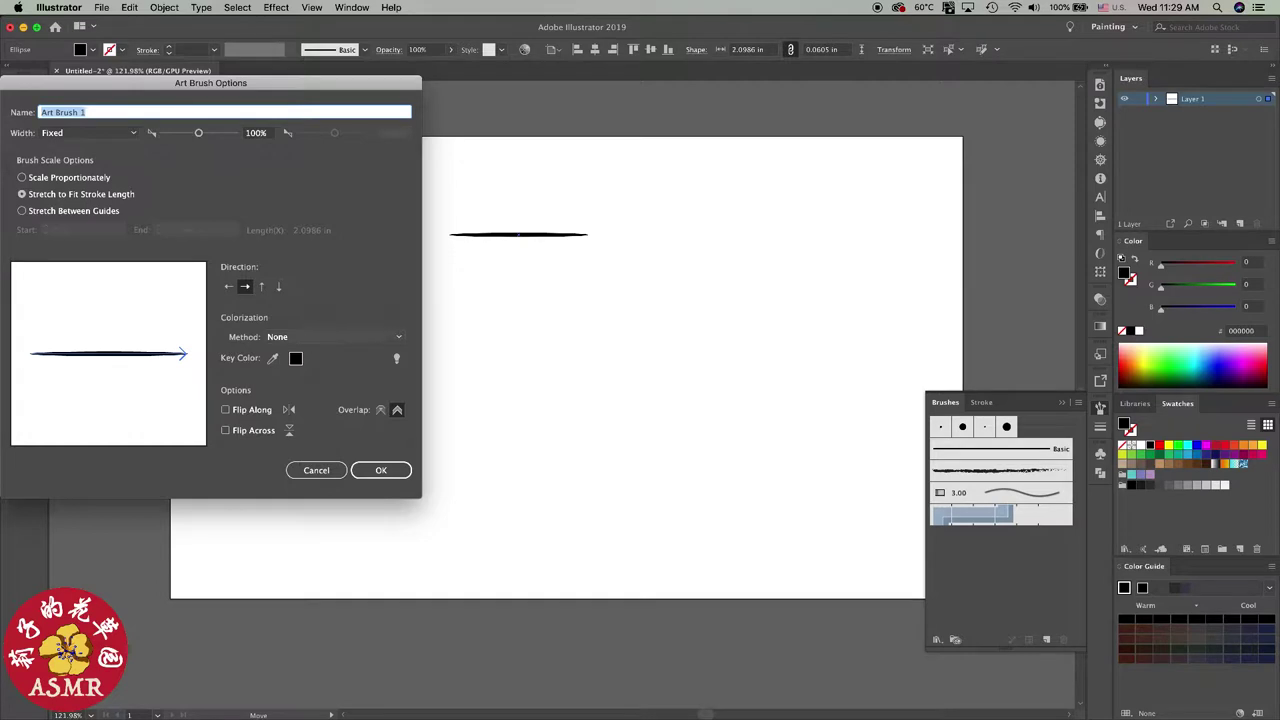
click(333, 337)
click(300, 364)
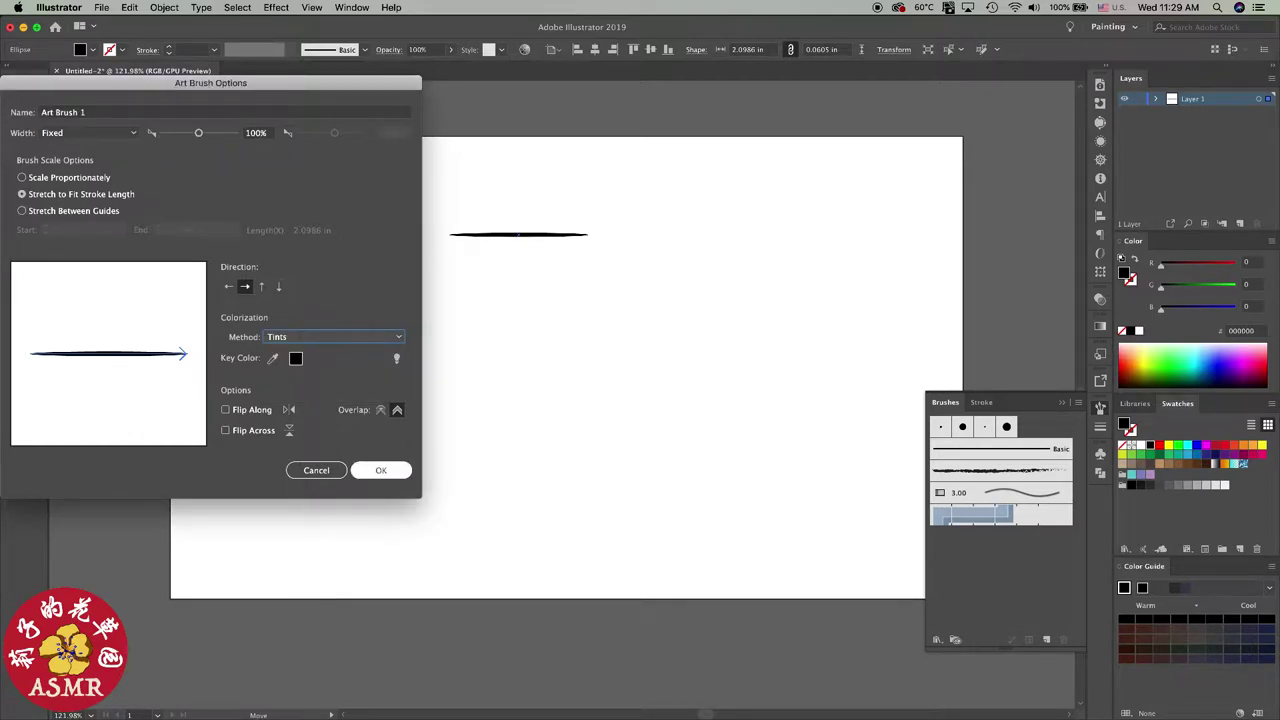
key(Return)
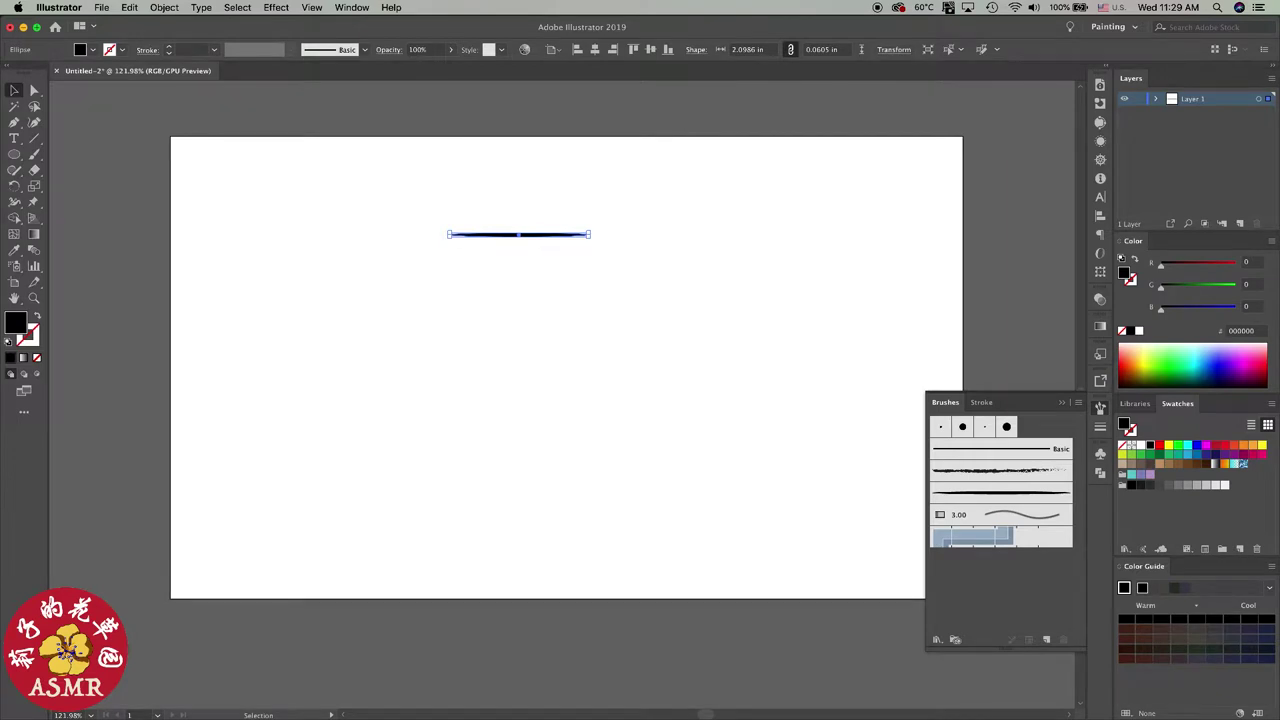
click(1099, 408)
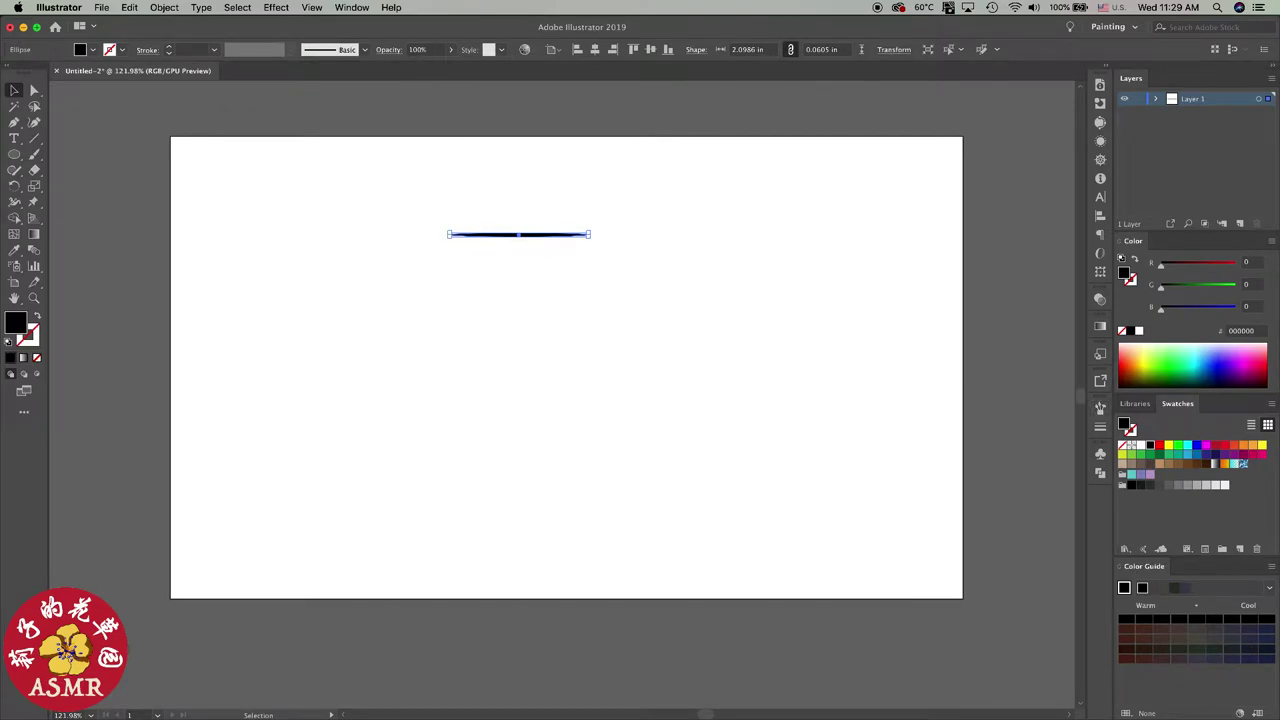
Step: Move the ellipse above the artboard and apply the new art brush to it
mouse_move(560, 234)
mouse_down()
mouse_move(772, 141)
mouse_move(772, 113)
mouse_up()
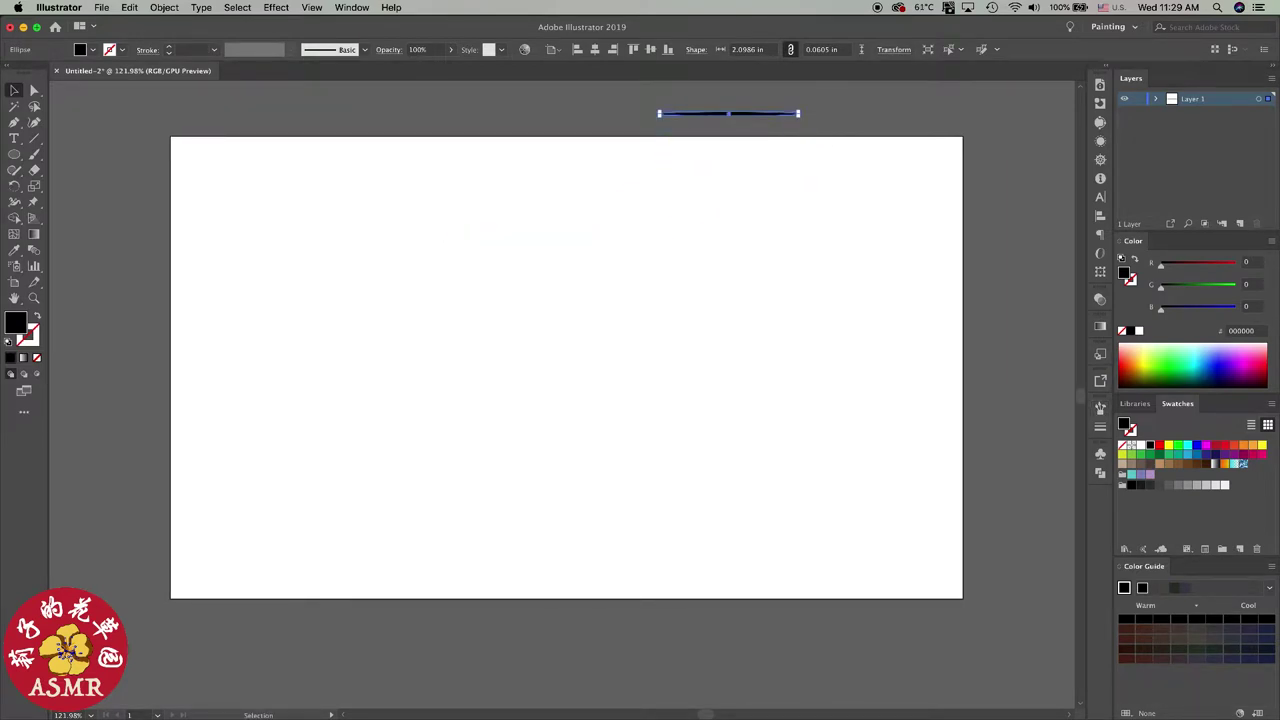
key(b)
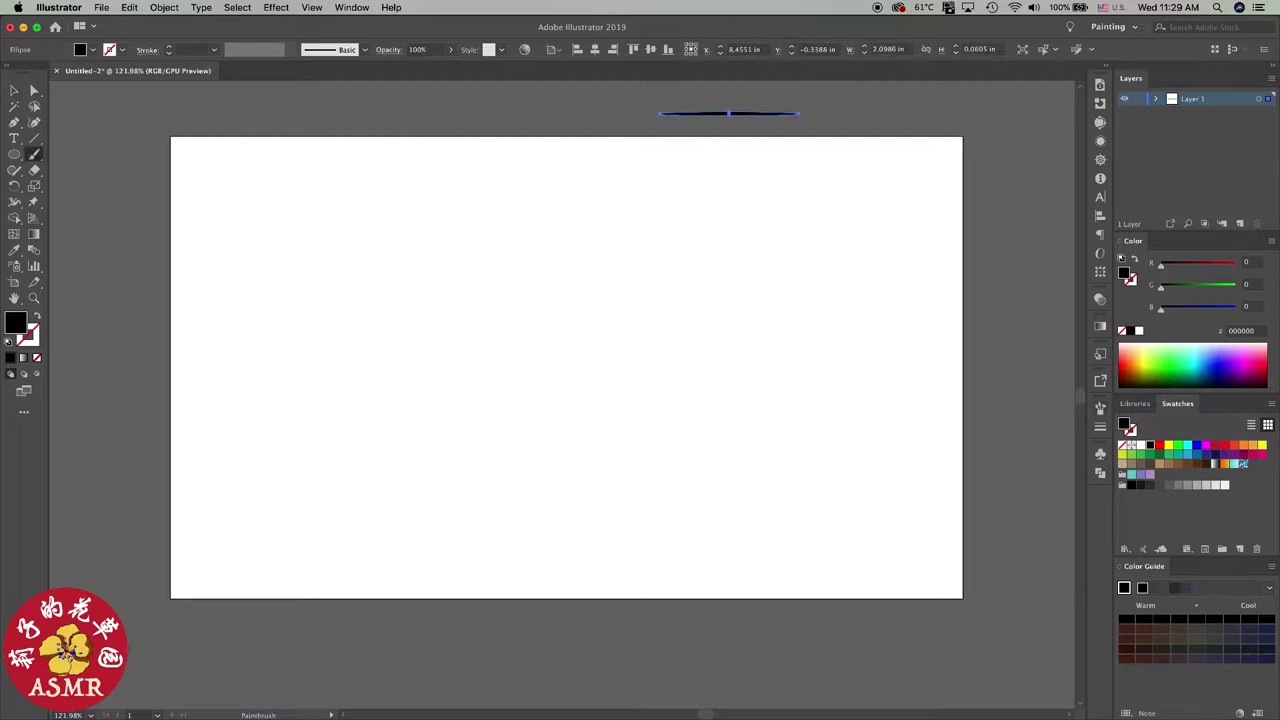
click(1099, 408)
click(1000, 492)
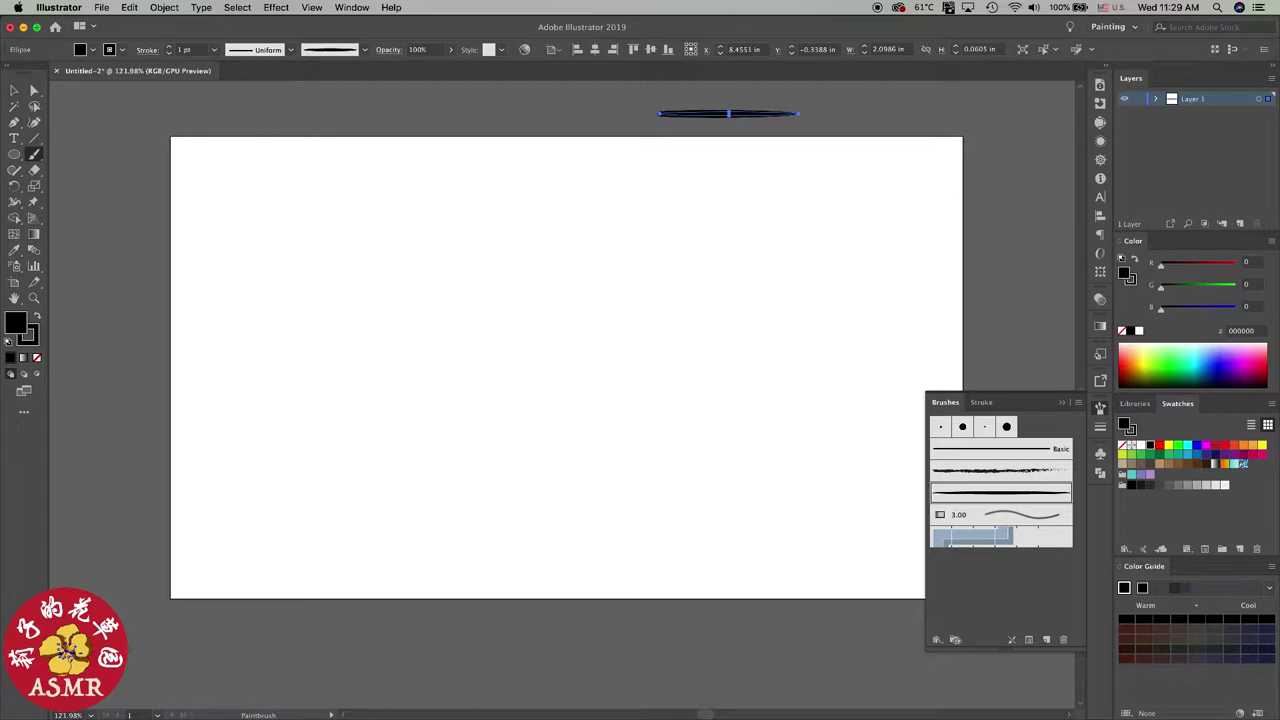
click(1100, 427)
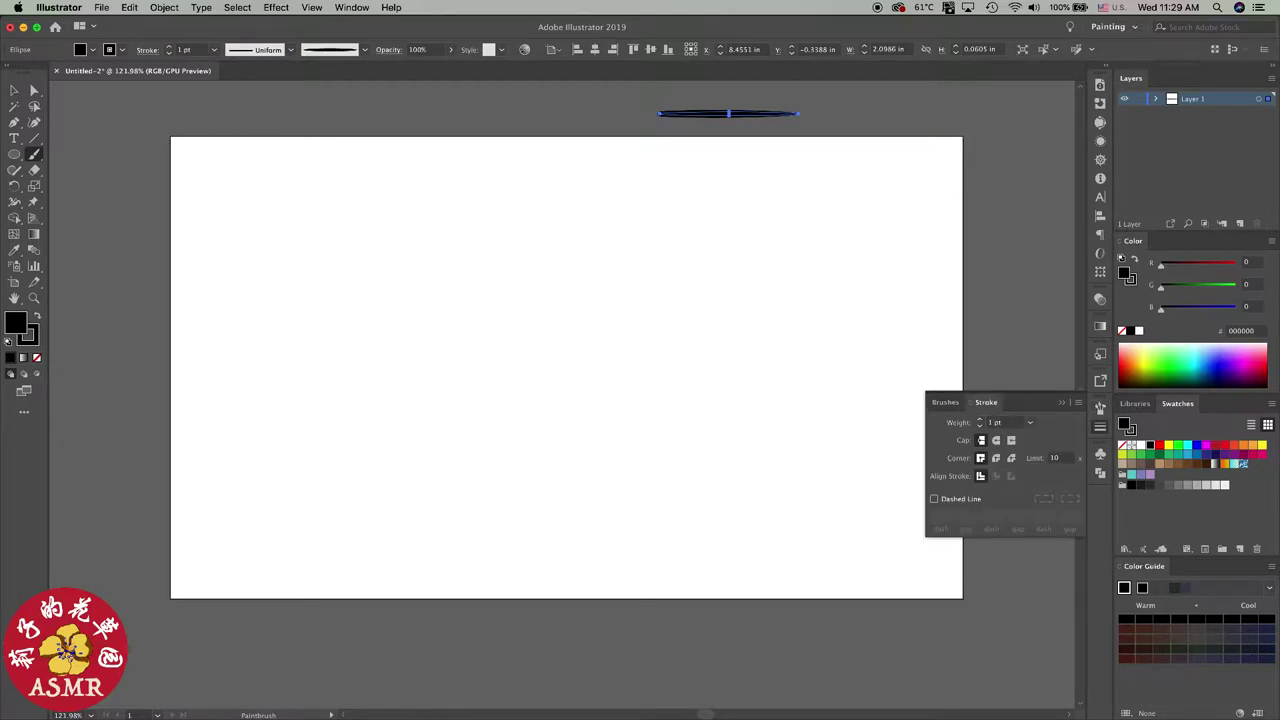
Step: Paint a short tapered stroke at the artboard's top-left, undoing two extra strokes
drag(242, 184, 282, 185)
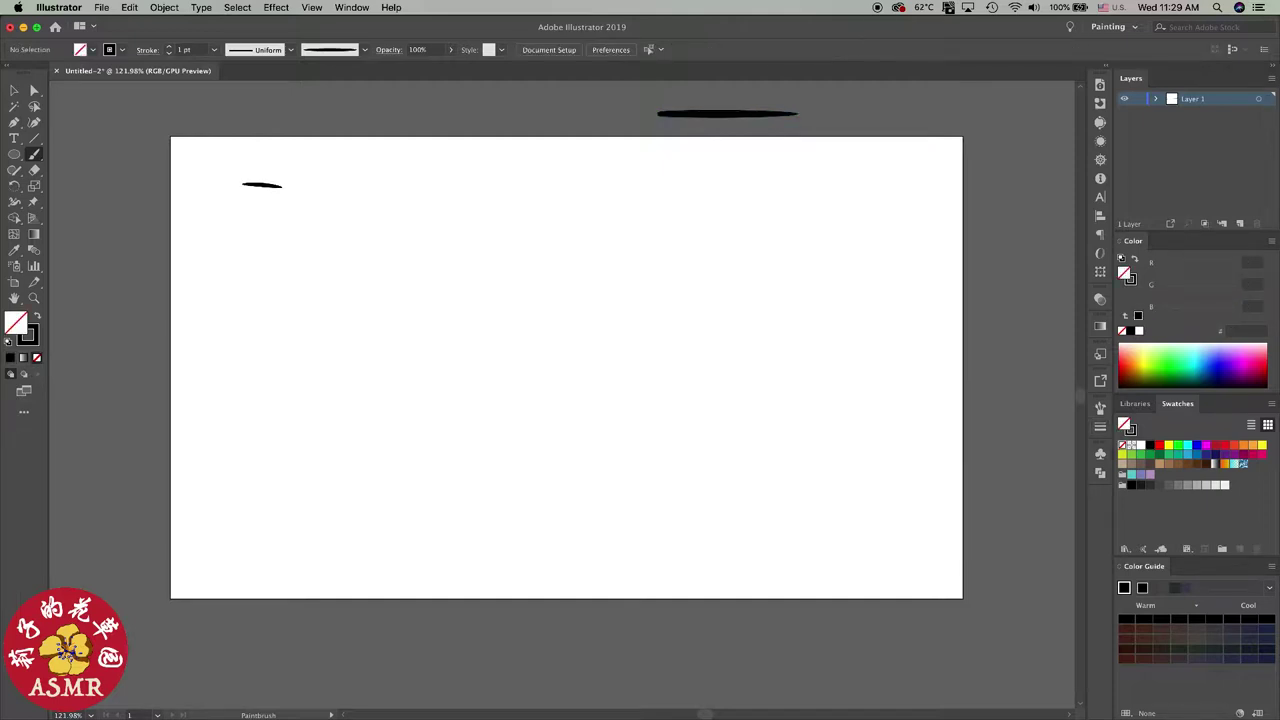
drag(281, 187, 292, 230)
key(super+z)
drag(282, 186, 320, 227)
key(super+z)
Step: Drag the Paintbrush Fidelity slider toward Smooth
key(Return)
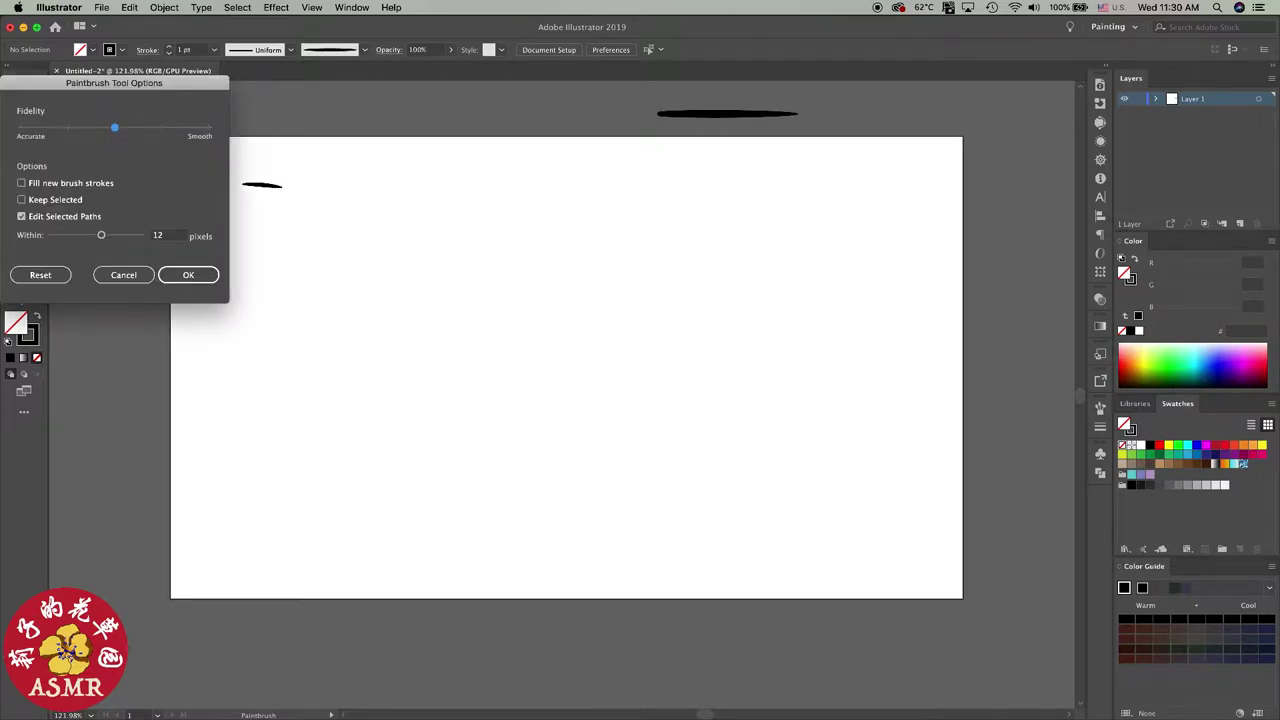
drag(115, 127, 162, 127)
click(188, 274)
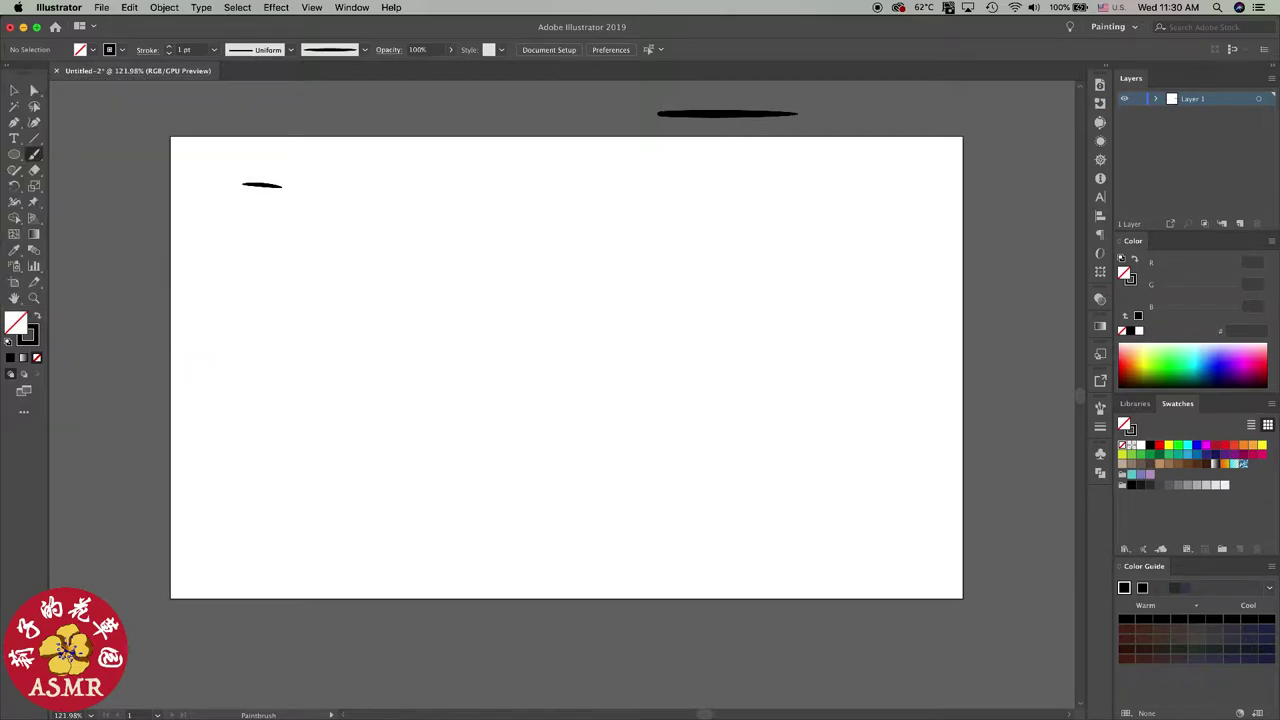
Step: Start the branch with a diagonal stroke running down-right from the short stroke
drag(282, 187, 351, 234)
key(ctrl+z)
double_click(33, 154)
click(188, 275)
drag(283, 186, 334, 229)
mouse_move(334, 230)
mouse_down()
mouse_move(416, 245)
mouse_move(401, 276)
mouse_up()
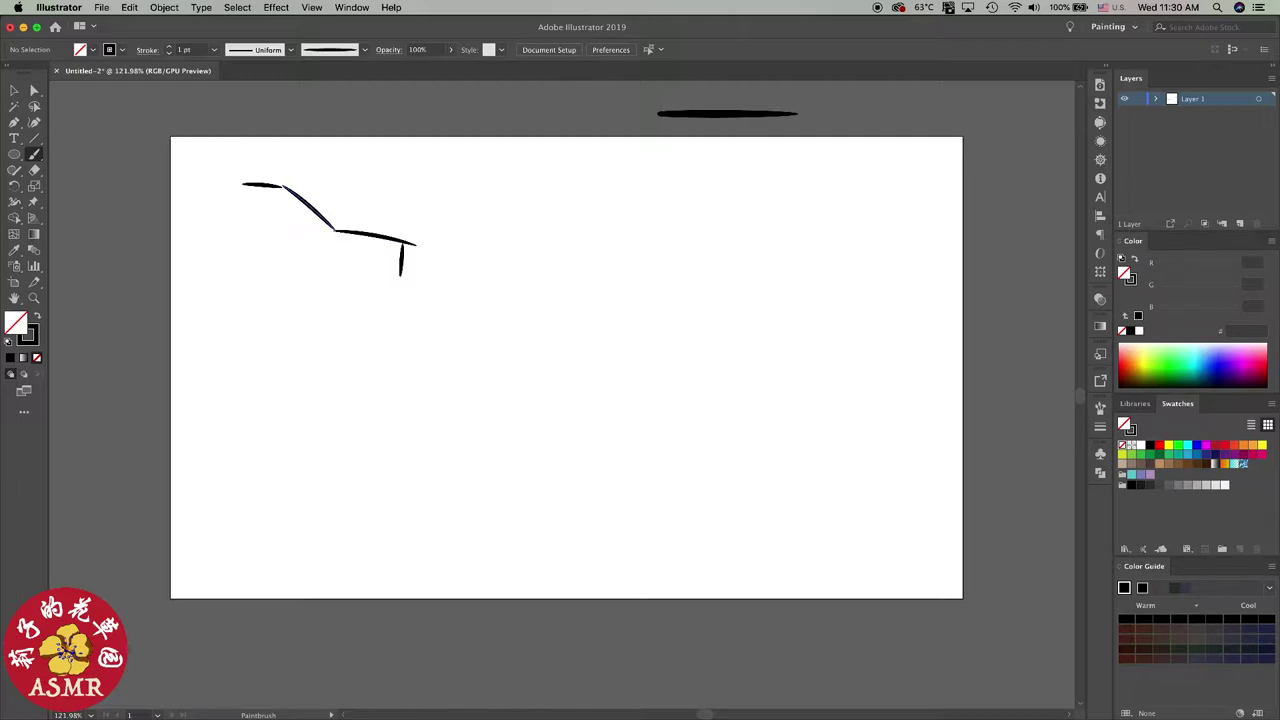
key(super+z)
Step: Paint the right-running branch, the lower curving branch, and strokes dropping from their junctions
drag(402, 241, 424, 277)
mouse_move(412, 242)
mouse_down()
mouse_move(481, 238)
mouse_move(512, 256)
mouse_move(636, 220)
mouse_up()
mouse_move(424, 277)
mouse_down()
mouse_move(480, 326)
mouse_move(564, 358)
mouse_move(642, 350)
mouse_up()
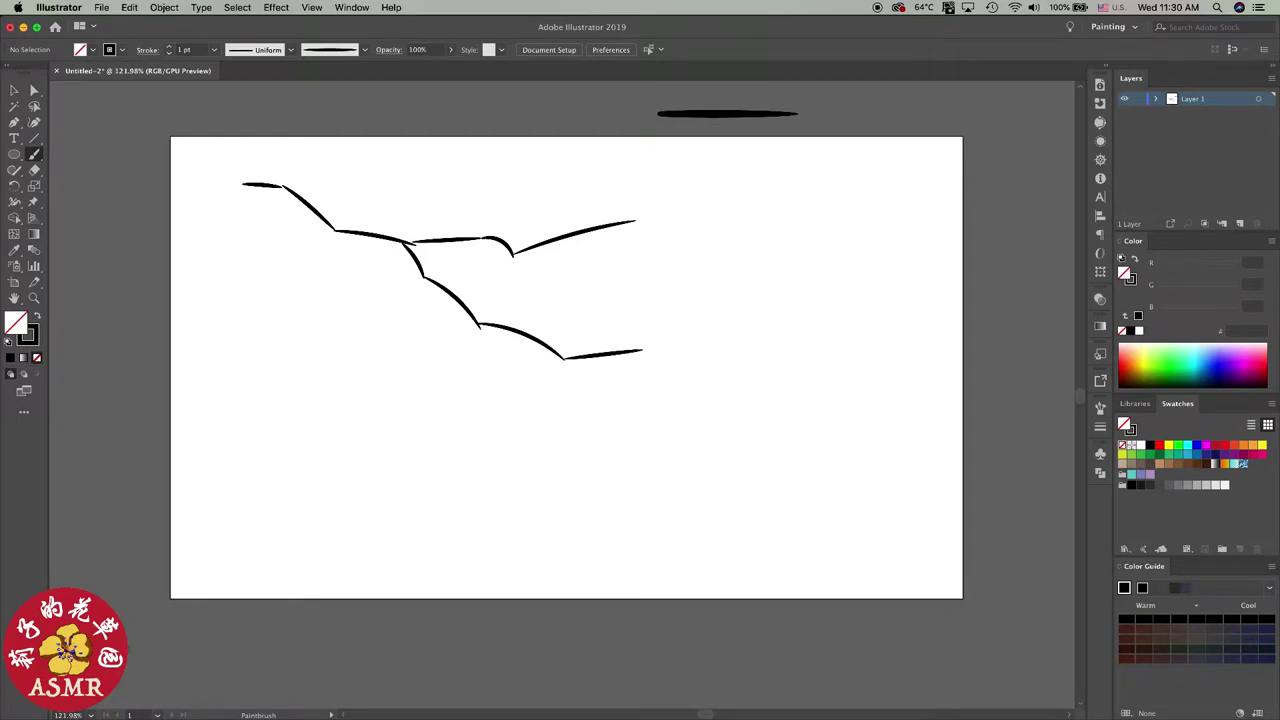
mouse_move(473, 324)
mouse_down()
mouse_move(453, 378)
mouse_move(419, 387)
mouse_up()
mouse_move(283, 187)
mouse_down()
mouse_move(279, 252)
mouse_move(338, 298)
mouse_move(397, 300)
mouse_move(325, 346)
mouse_move(446, 323)
mouse_up()
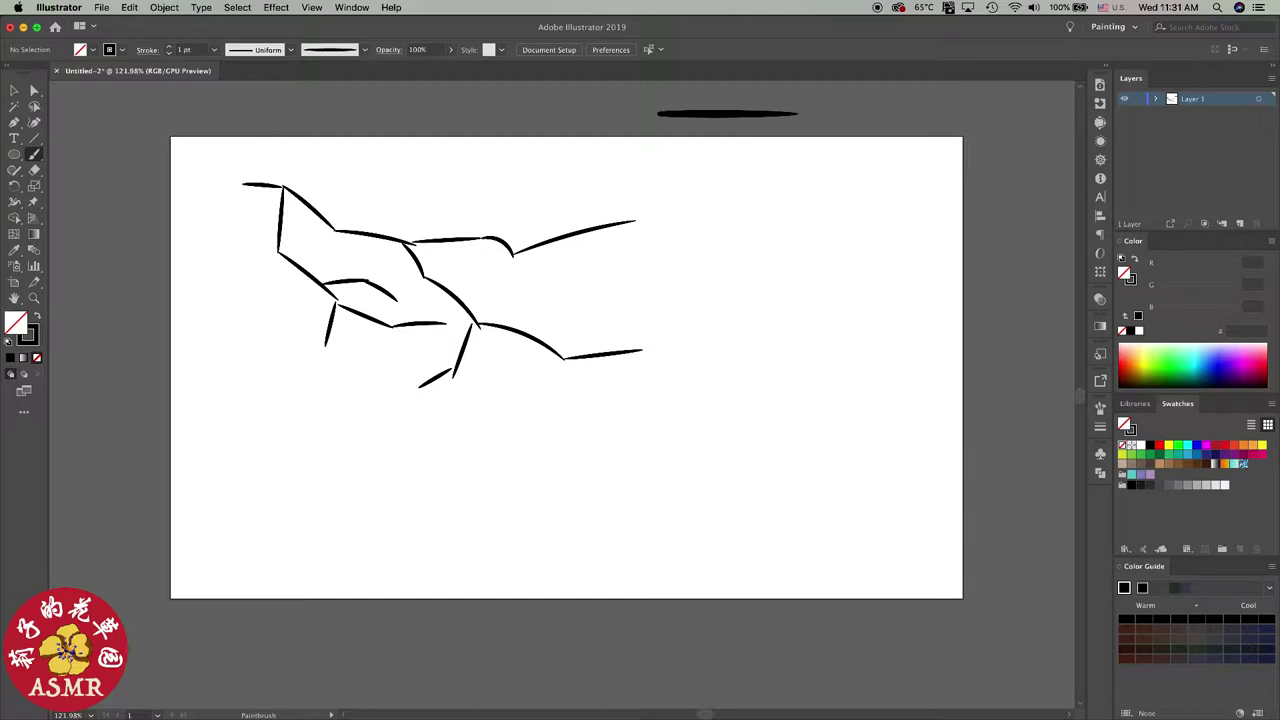
Step: Move and tilt the short vertical stroke on the left slightly to the right
mouse_move(294, 189)
mouse_down()
mouse_move(388, 183)
mouse_move(366, 175)
mouse_up()
key(ctrl+z)
key(super+z)
key(super+z)
key(v)
click(331, 326)
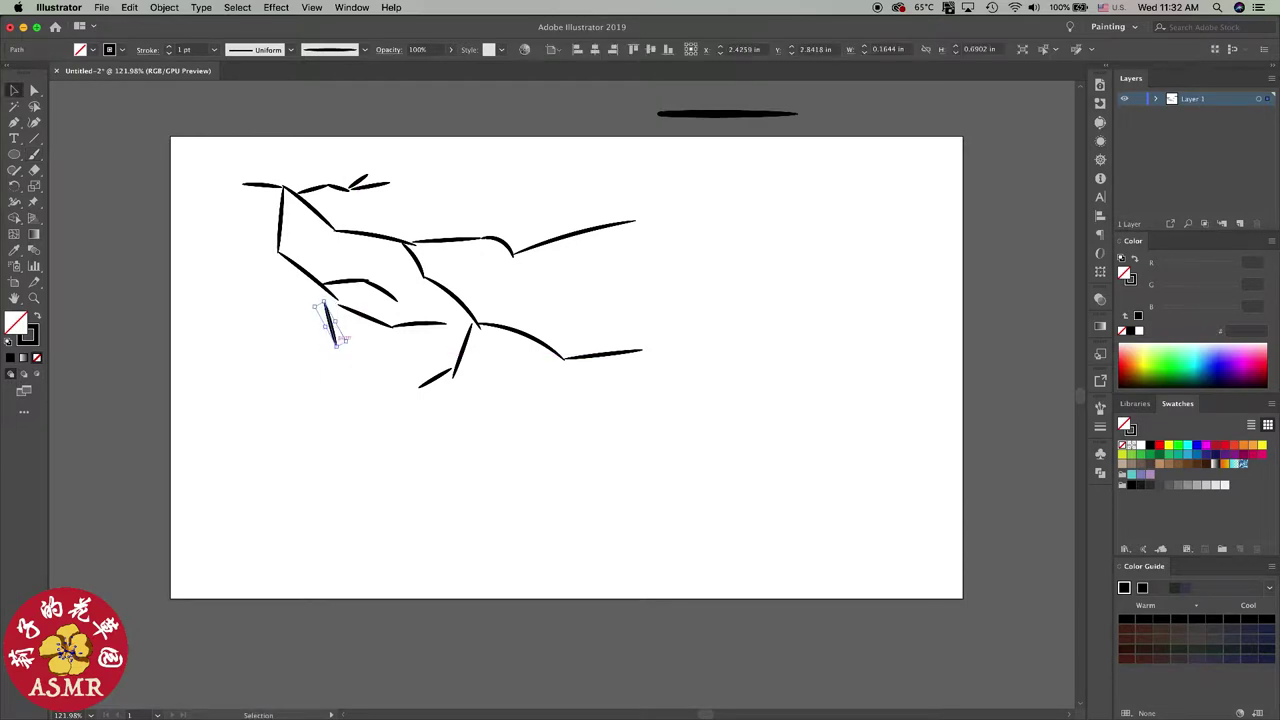
drag(331, 326, 346, 330)
key(super+shift+a)
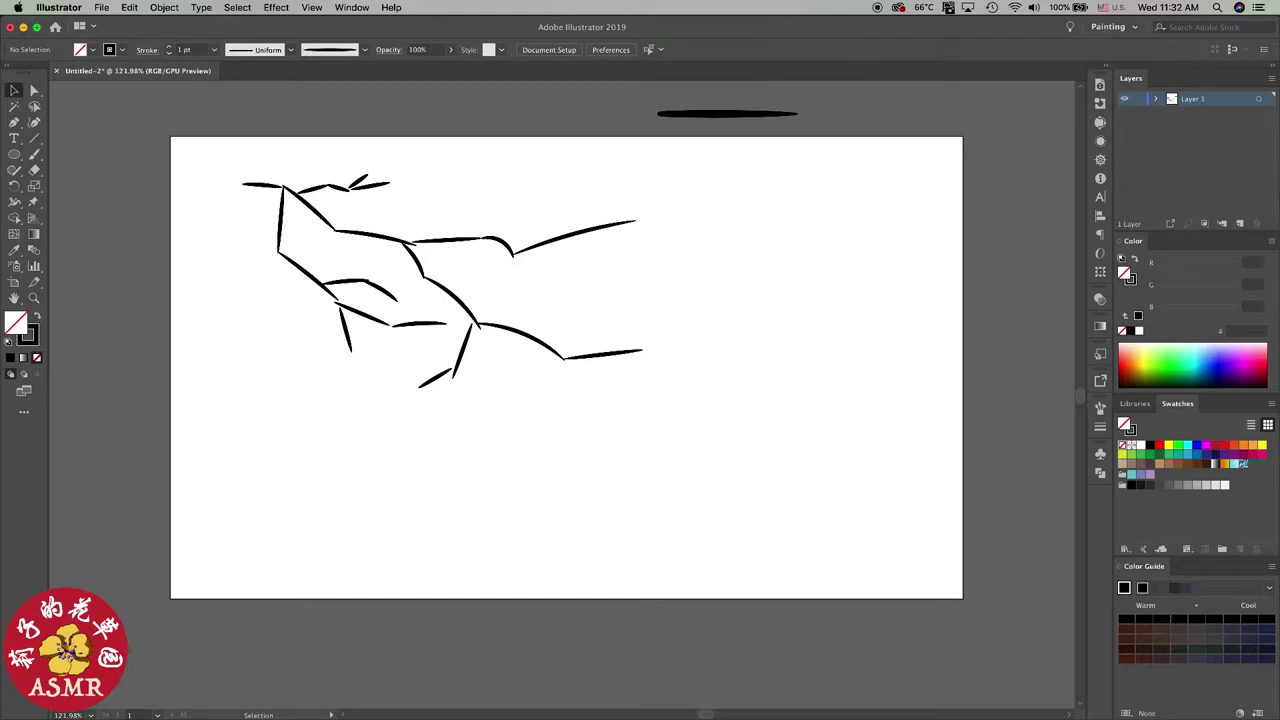
Step: Add a forked twig at the lower branch's end and a tiny tick under its curve
key(b)
drag(477, 330, 476, 422)
key(super+z)
drag(605, 351, 632, 342)
key(super+z)
drag(516, 333, 515, 345)
Step: Scale the branch drawing up and shift it down-left on the artboard
key(v)
drag(222, 140, 714, 468)
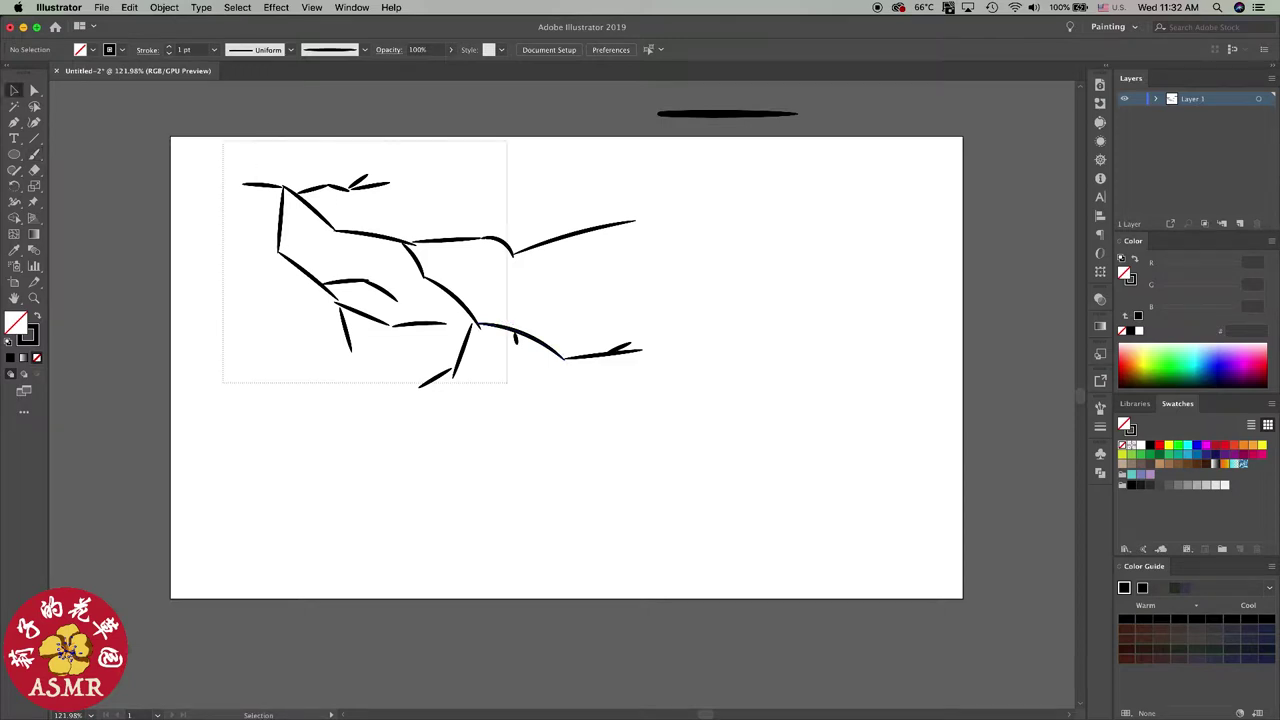
drag(643, 388, 879, 515)
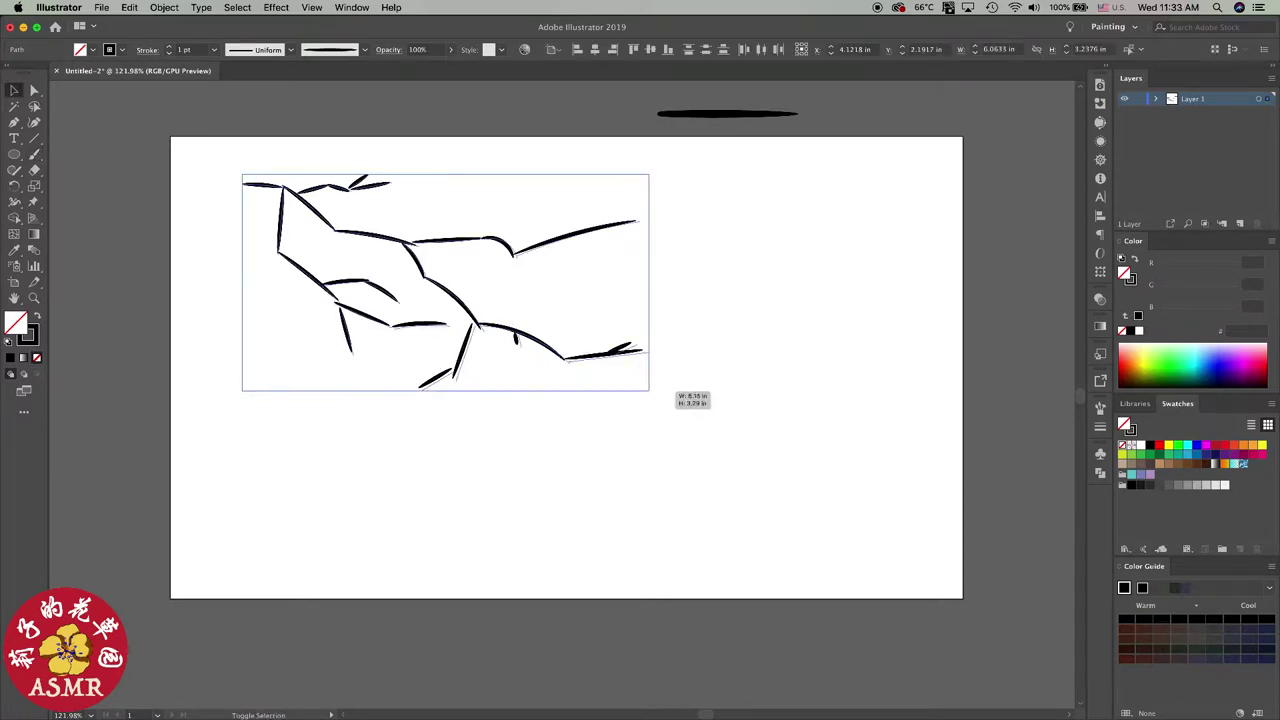
drag(540, 330, 506, 370)
key(ctrl+shift+a)
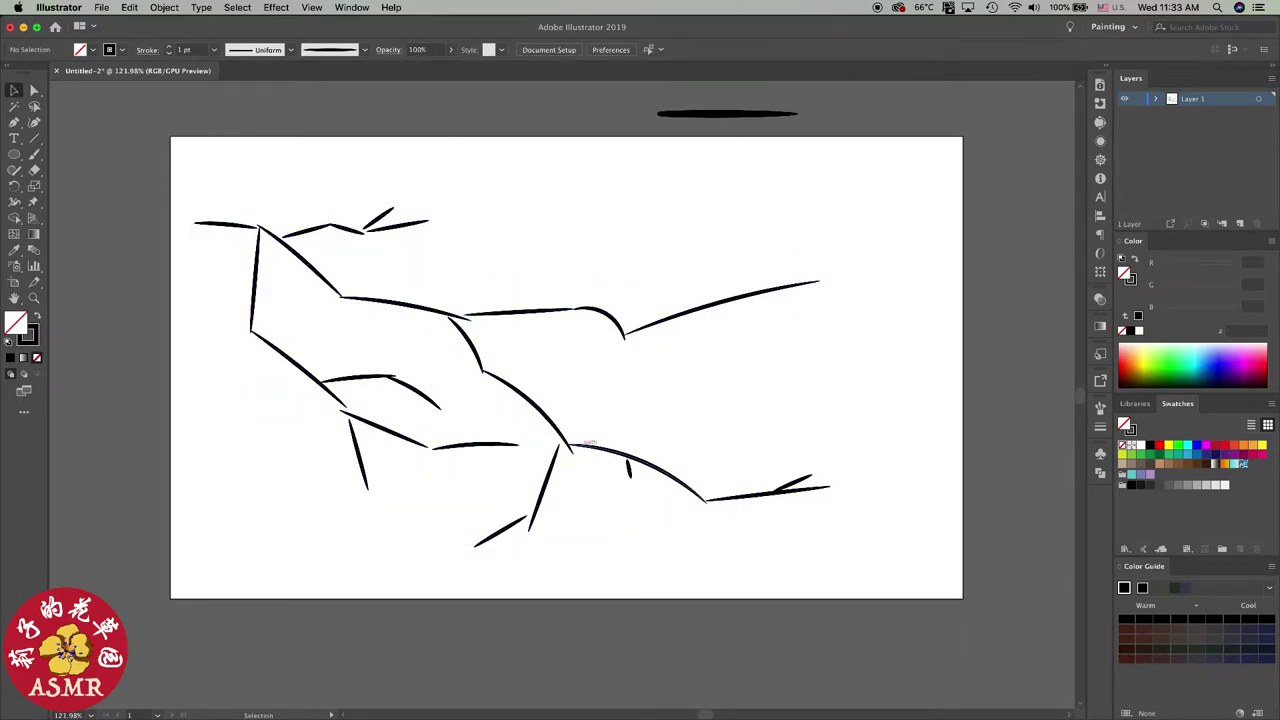
Step: Set every branch stroke to a 2 pt stroke weight
key(ctrl+a)
key(ctrl+F10)
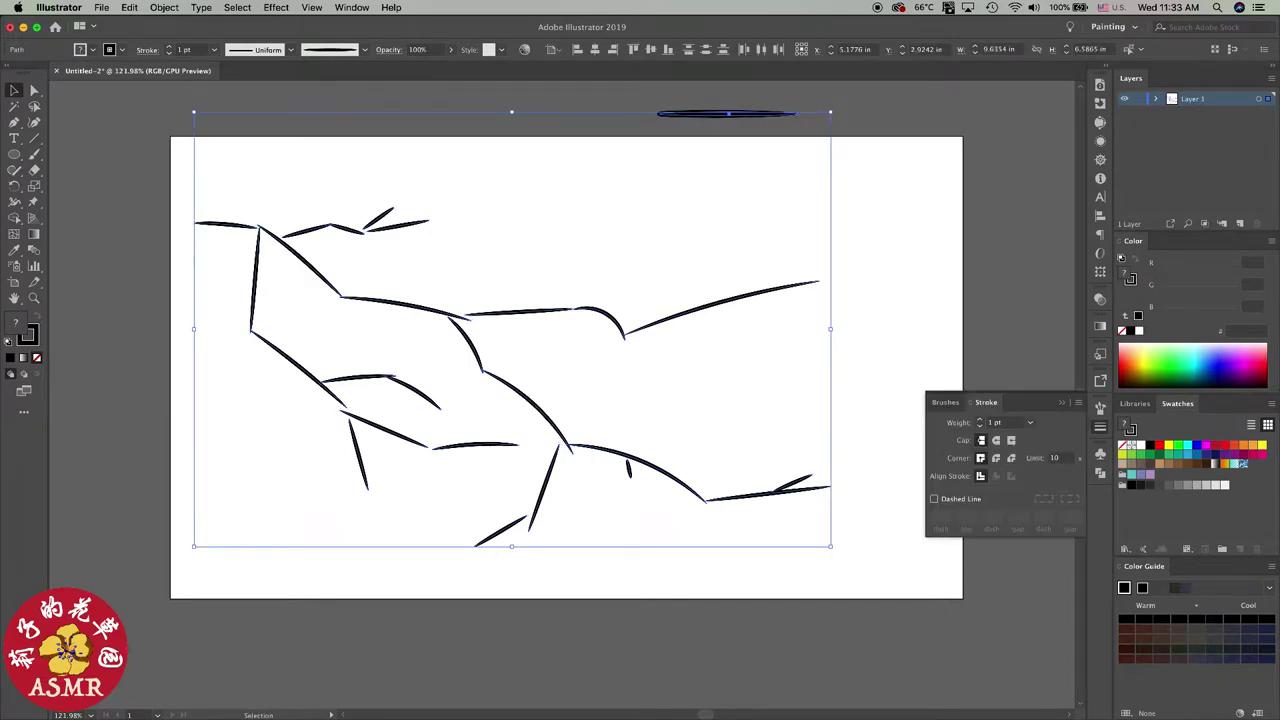
key(Up)
key(Up)
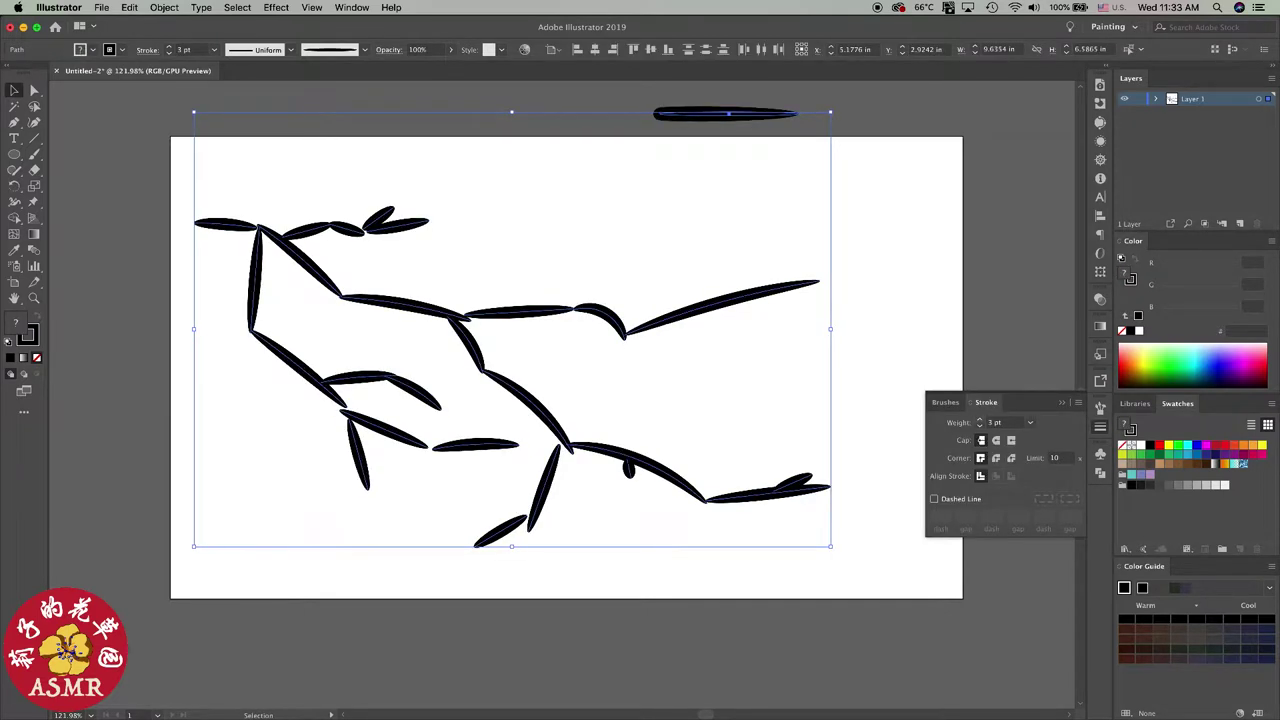
key(Down)
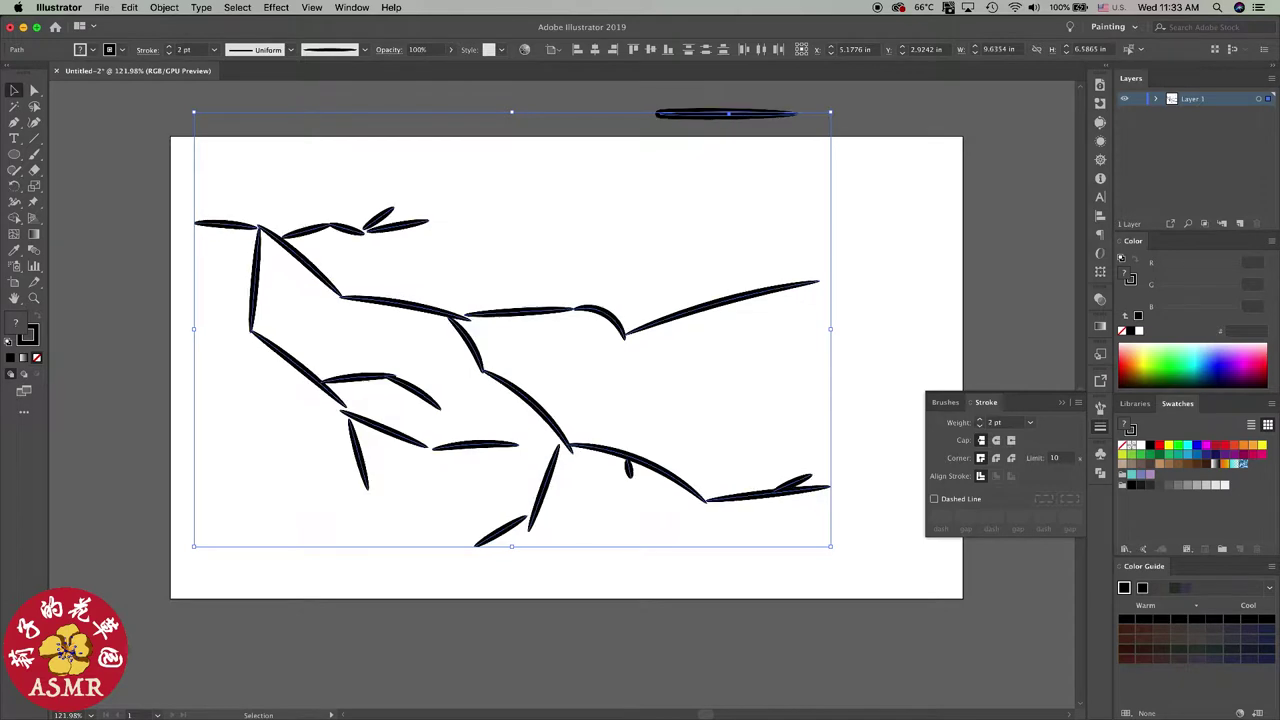
click(600, 400)
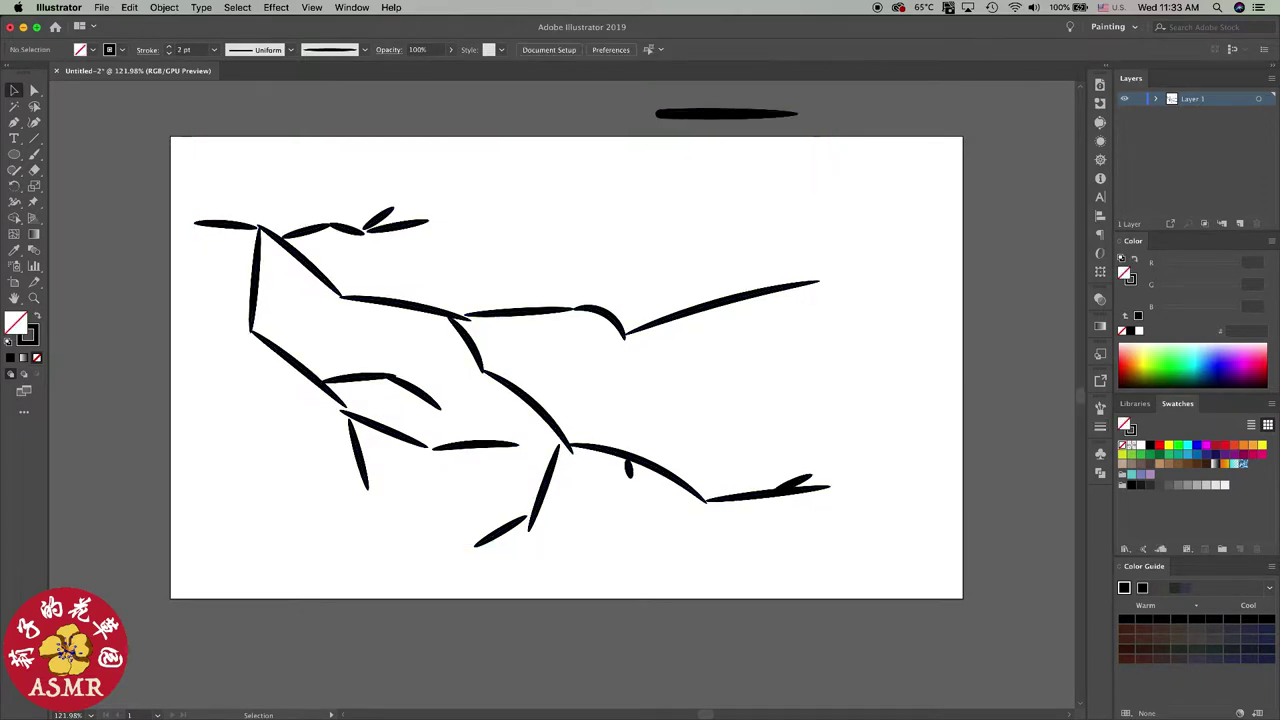
click(520, 312)
Step: Join the middle short stroke's left end to the adjacent branch with Direct Selection
key(a)
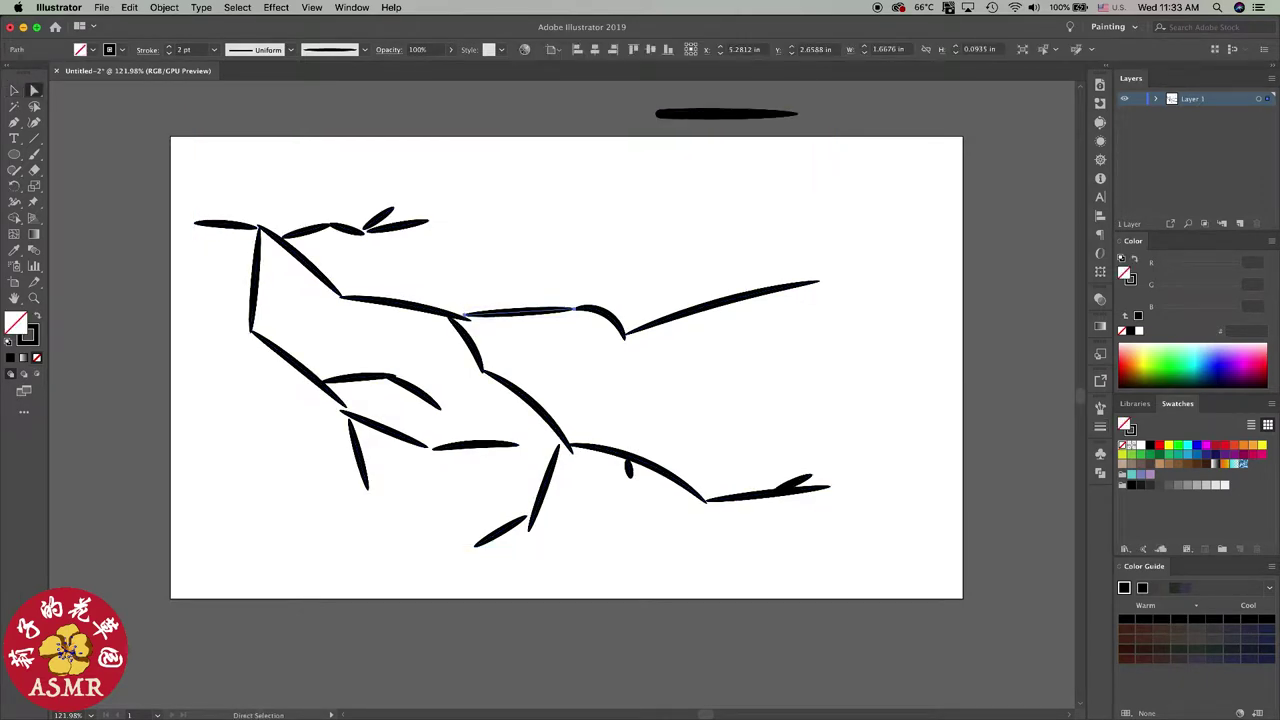
click(461, 316)
scroll(461, 316, up, 1)
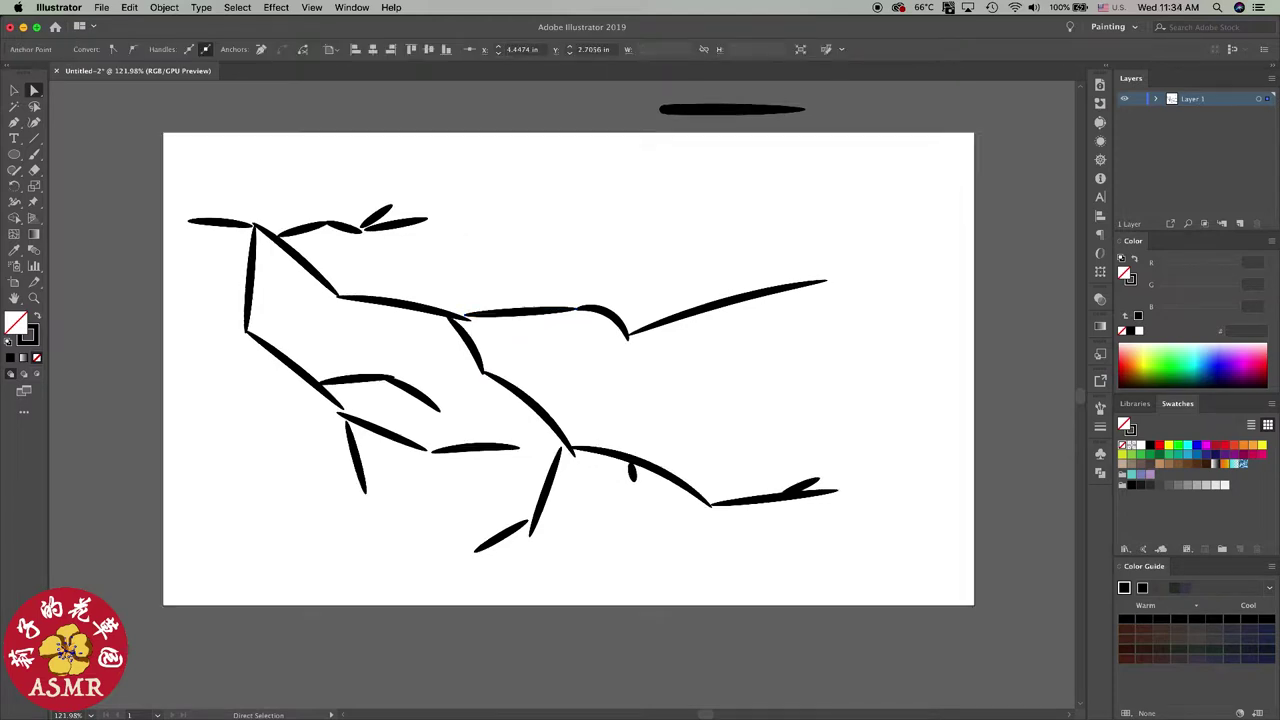
scroll(461, 316, up, 4)
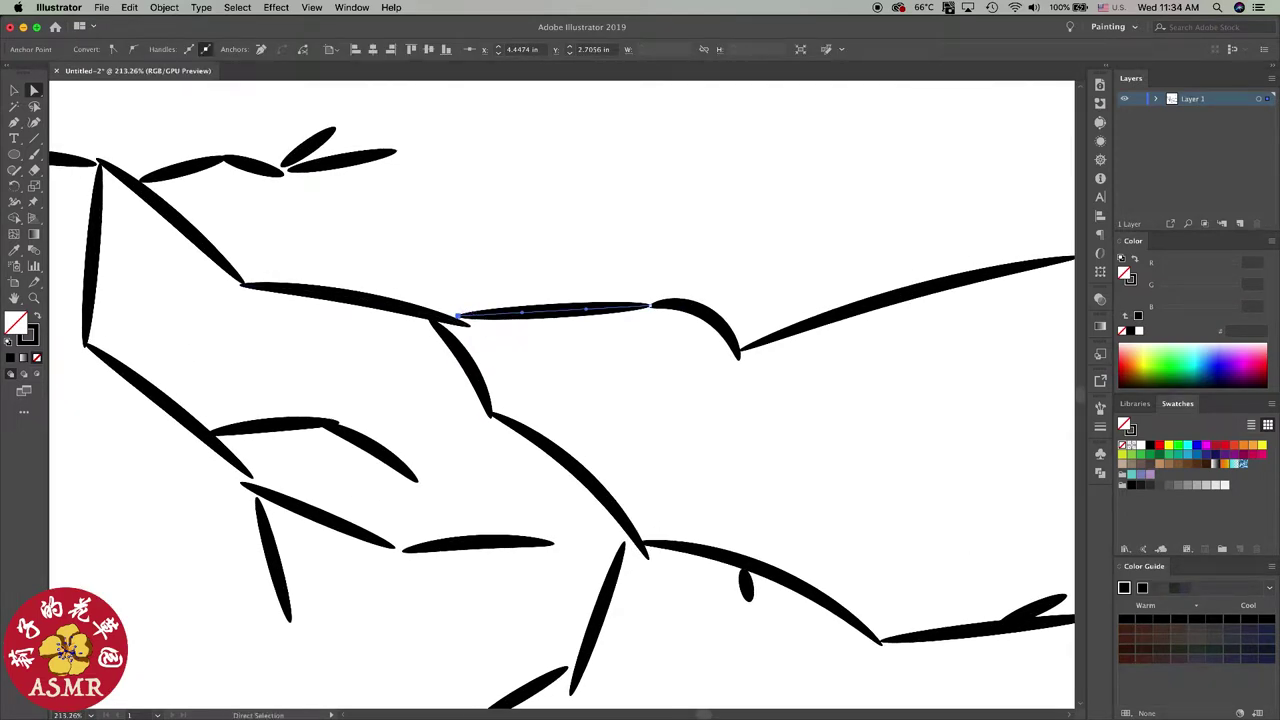
drag(458, 317, 586, 296)
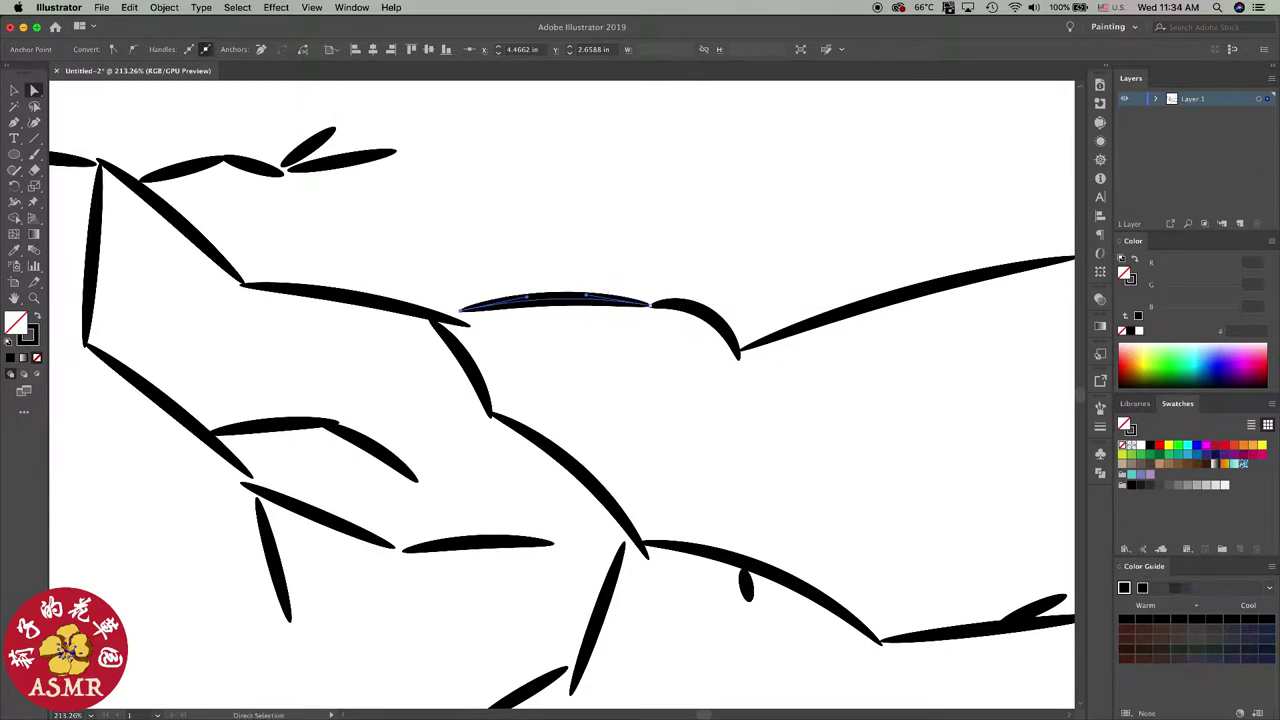
drag(460, 310, 450, 318)
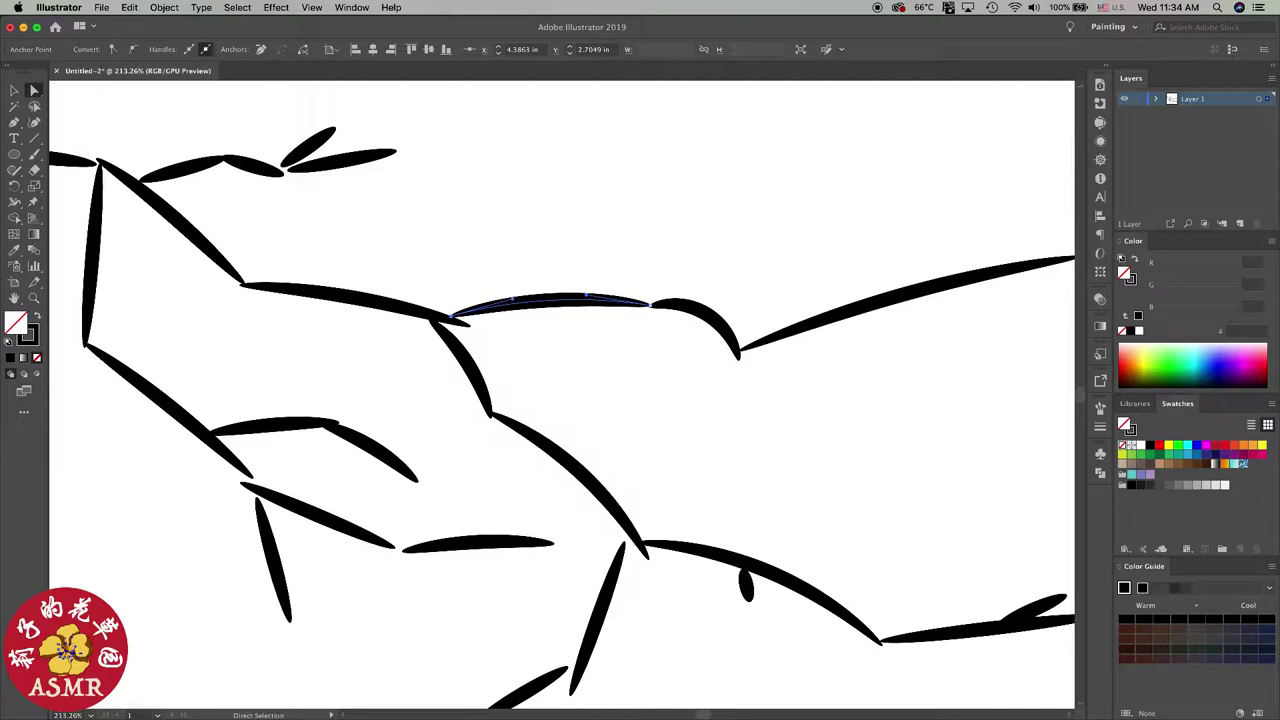
Step: Bow the lower and left diagonal branch strokes and stretch the short twig right
click(630, 530)
drag(585, 467, 596, 457)
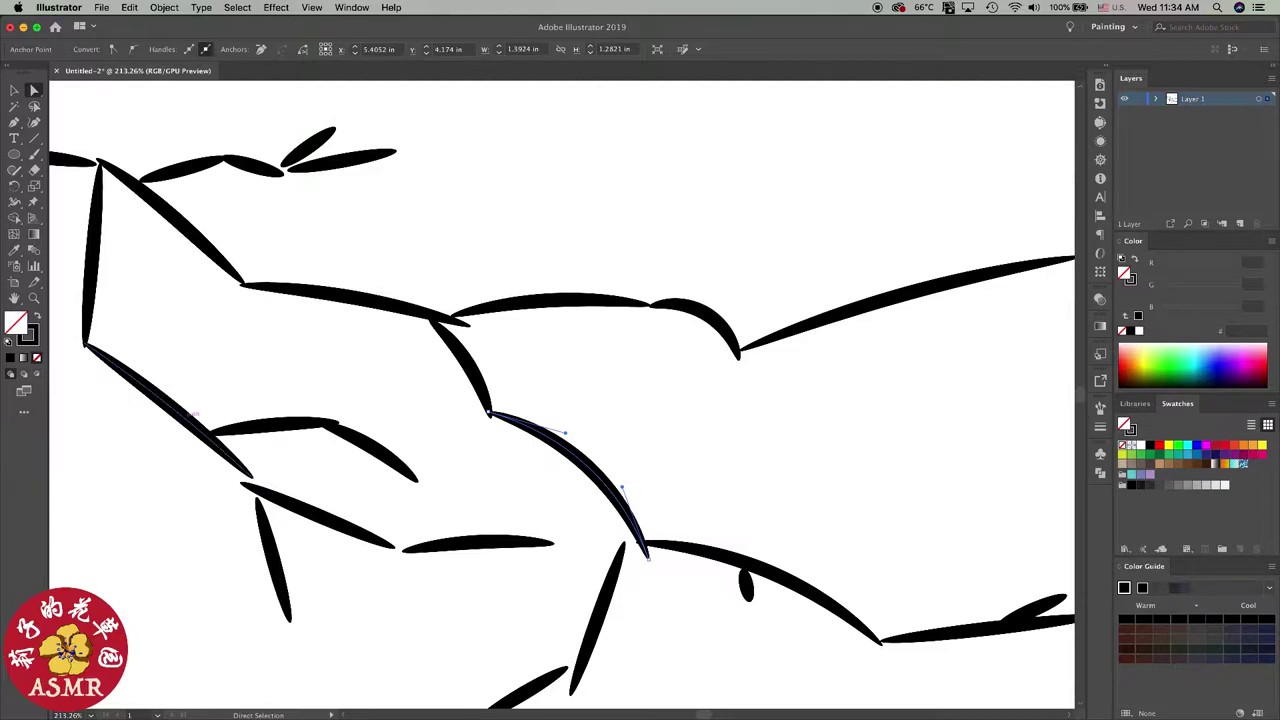
click(188, 426)
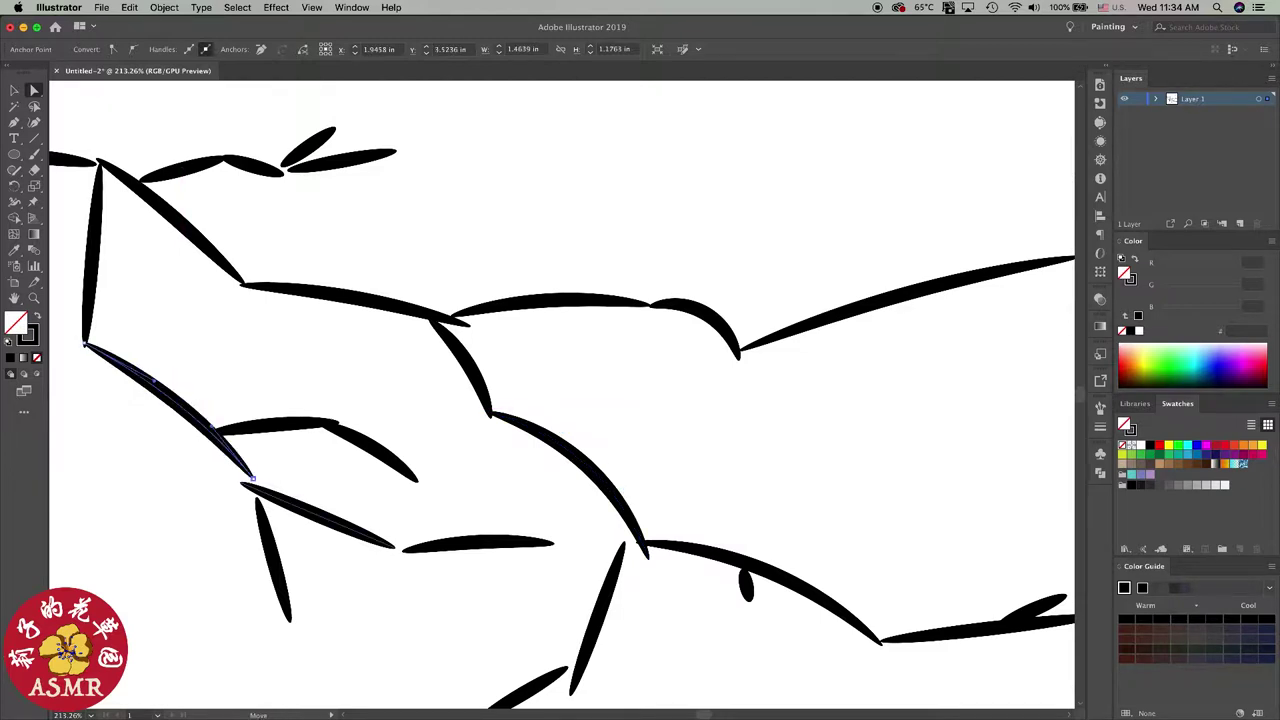
drag(165, 404, 178, 388)
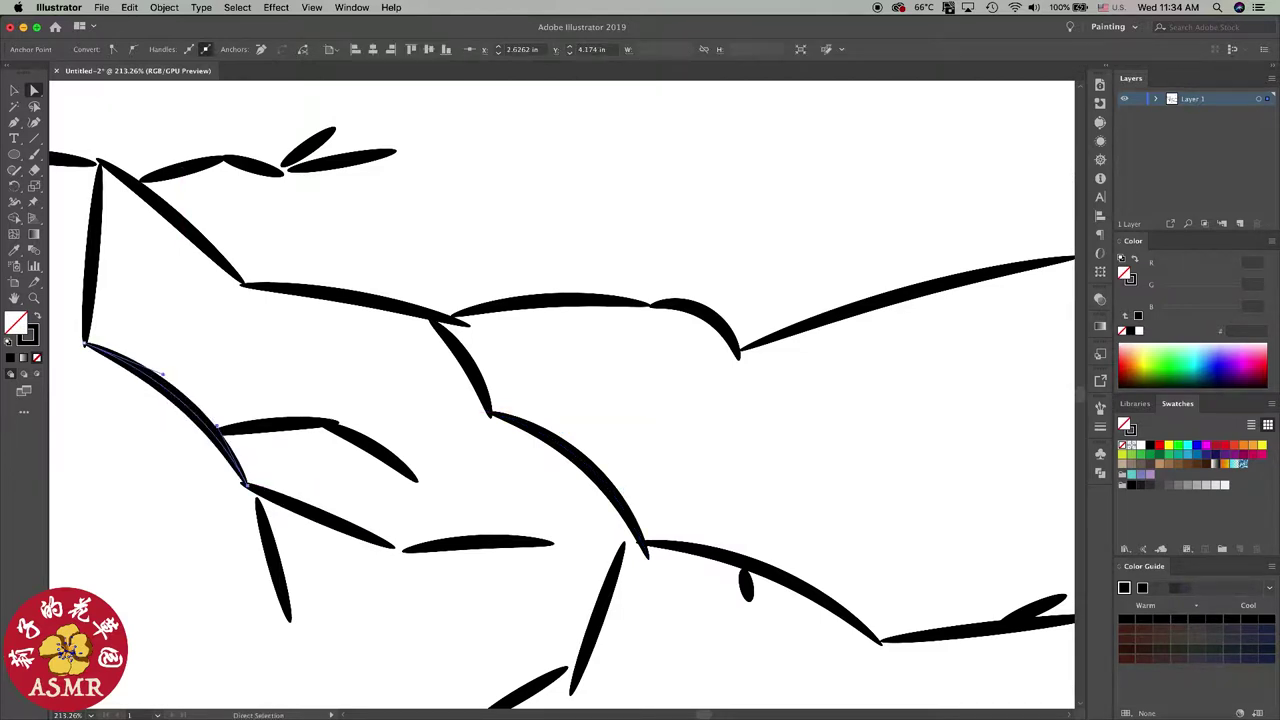
mouse_move(410, 445)
mouse_down()
mouse_move(430, 452)
mouse_move(425, 488)
mouse_up()
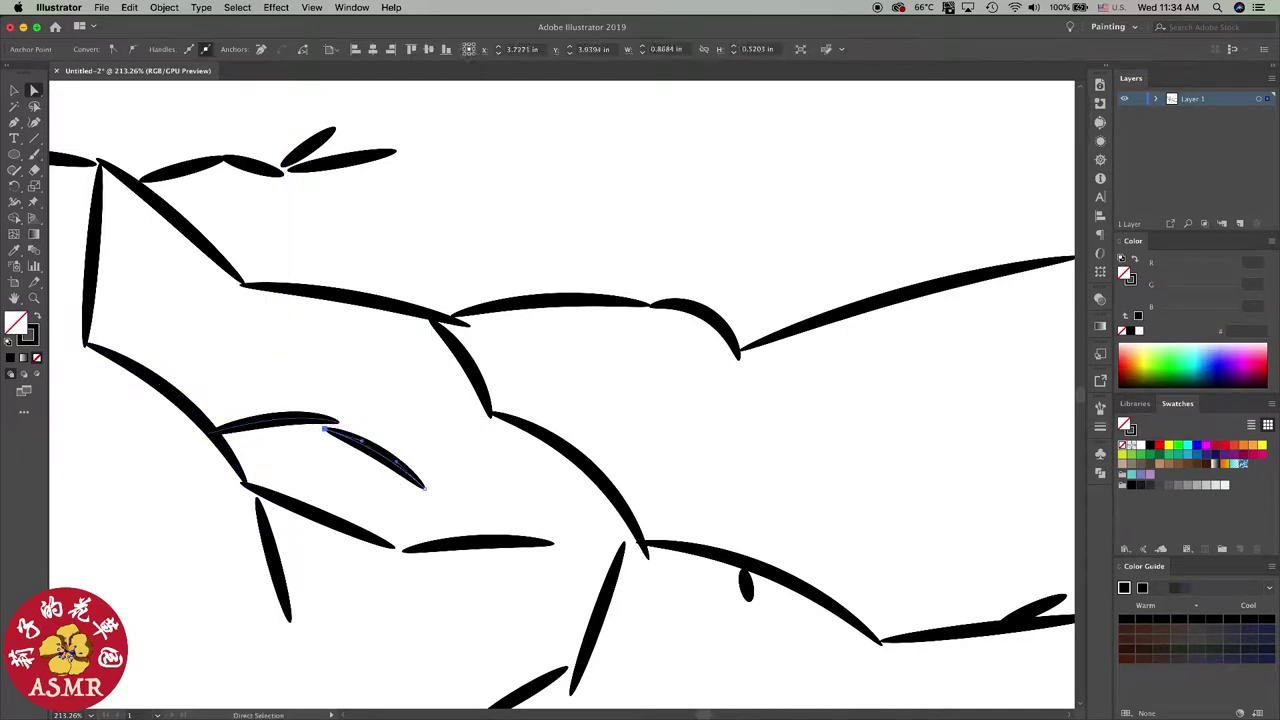
key(ctrl+shift+a)
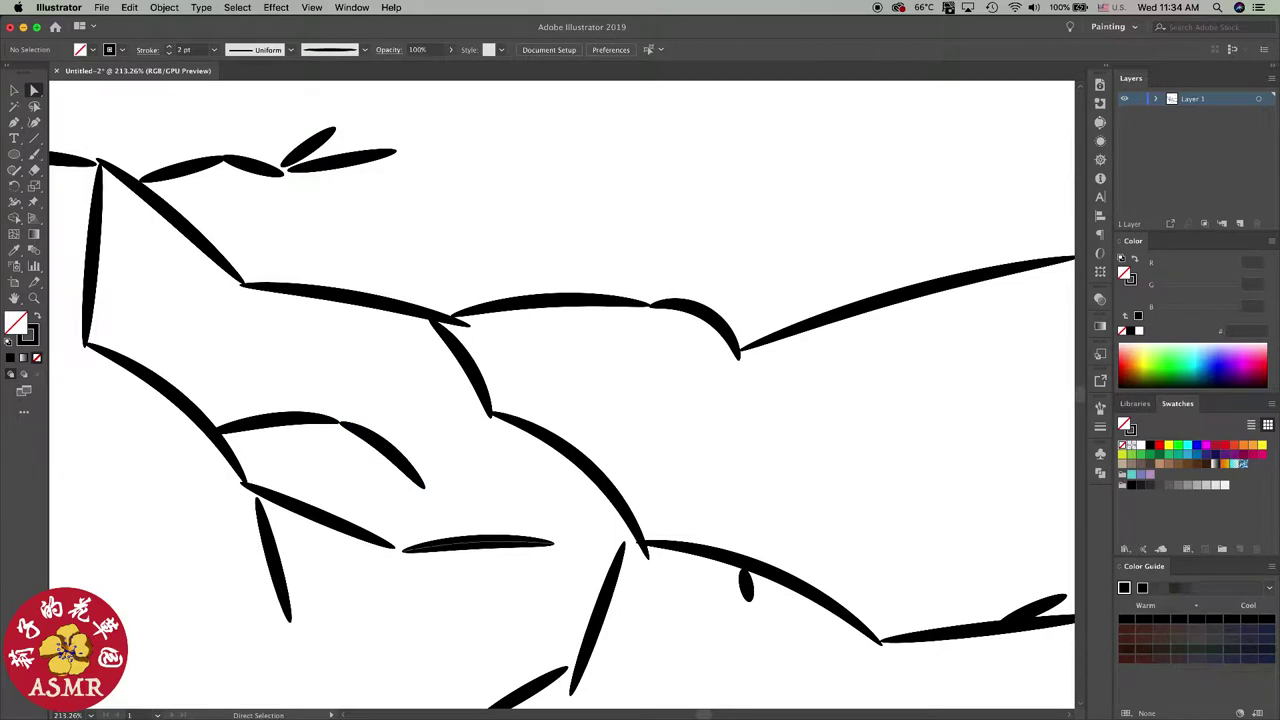
Step: Reshape the vertical stroke on the left branch by moving its end points
scroll(519, 511, down, 5)
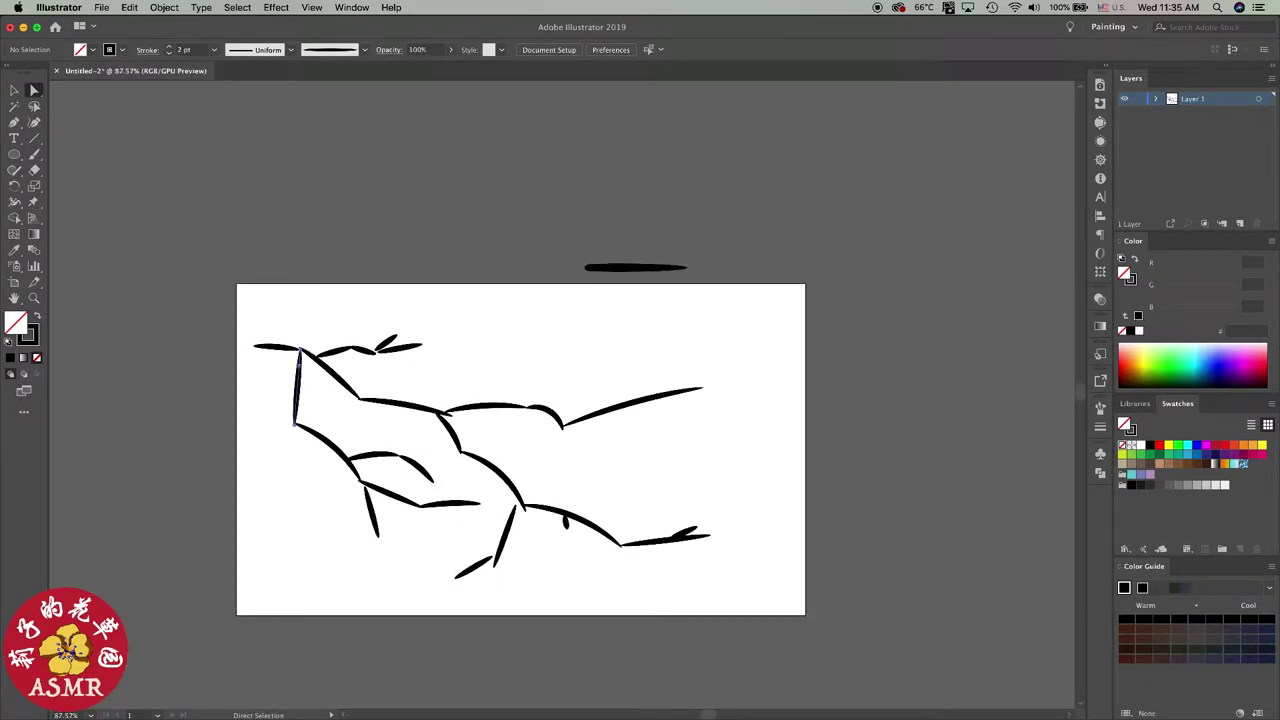
click(298, 385)
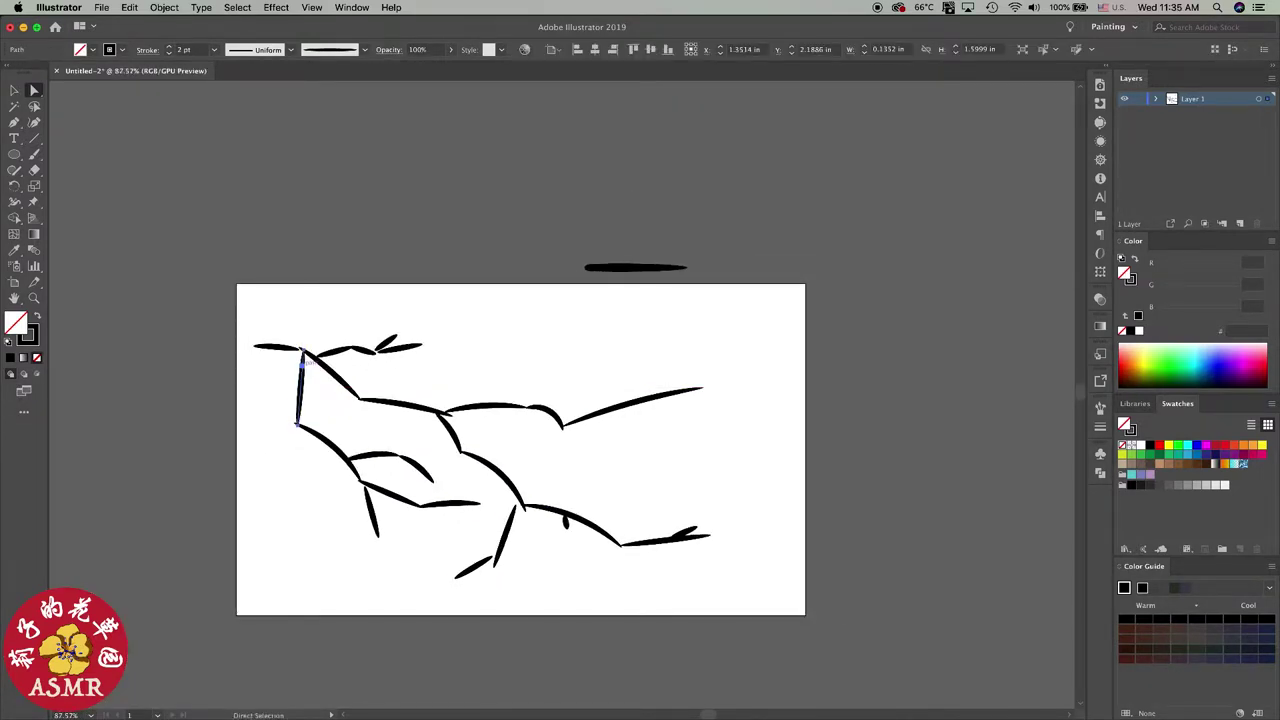
scroll(301, 380, up, 5)
drag(288, 400, 291, 342)
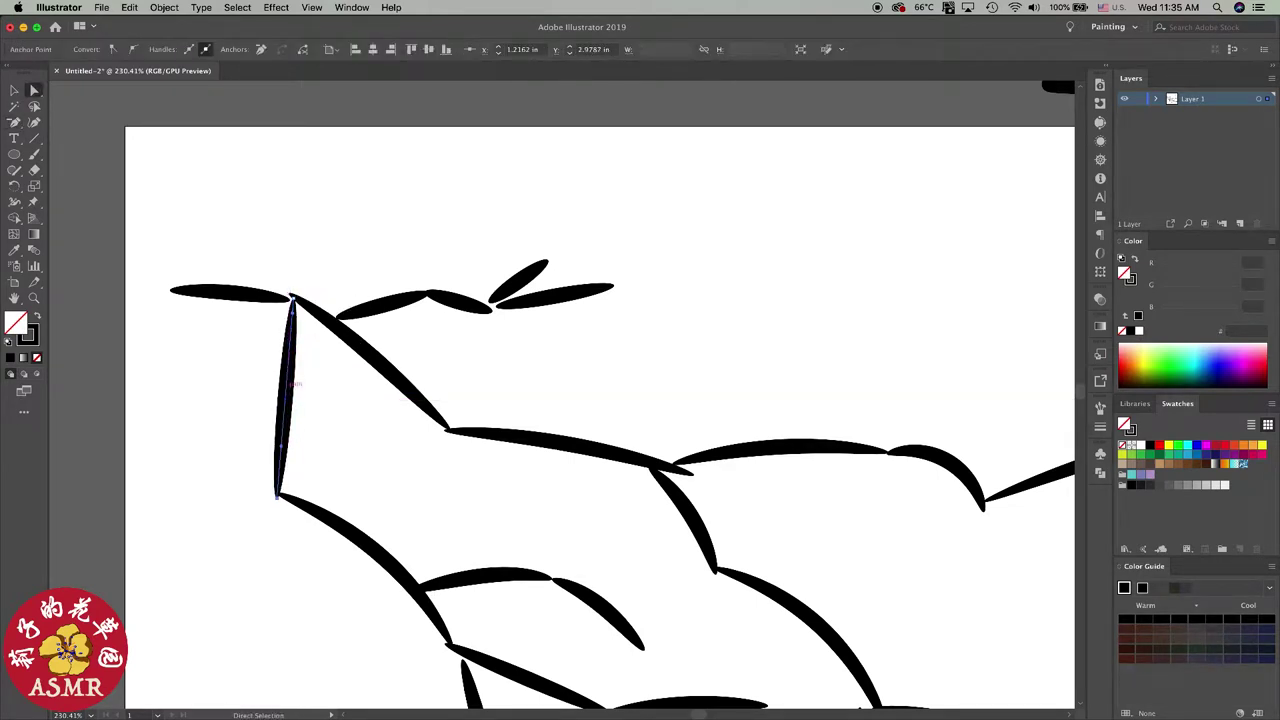
click(284, 446)
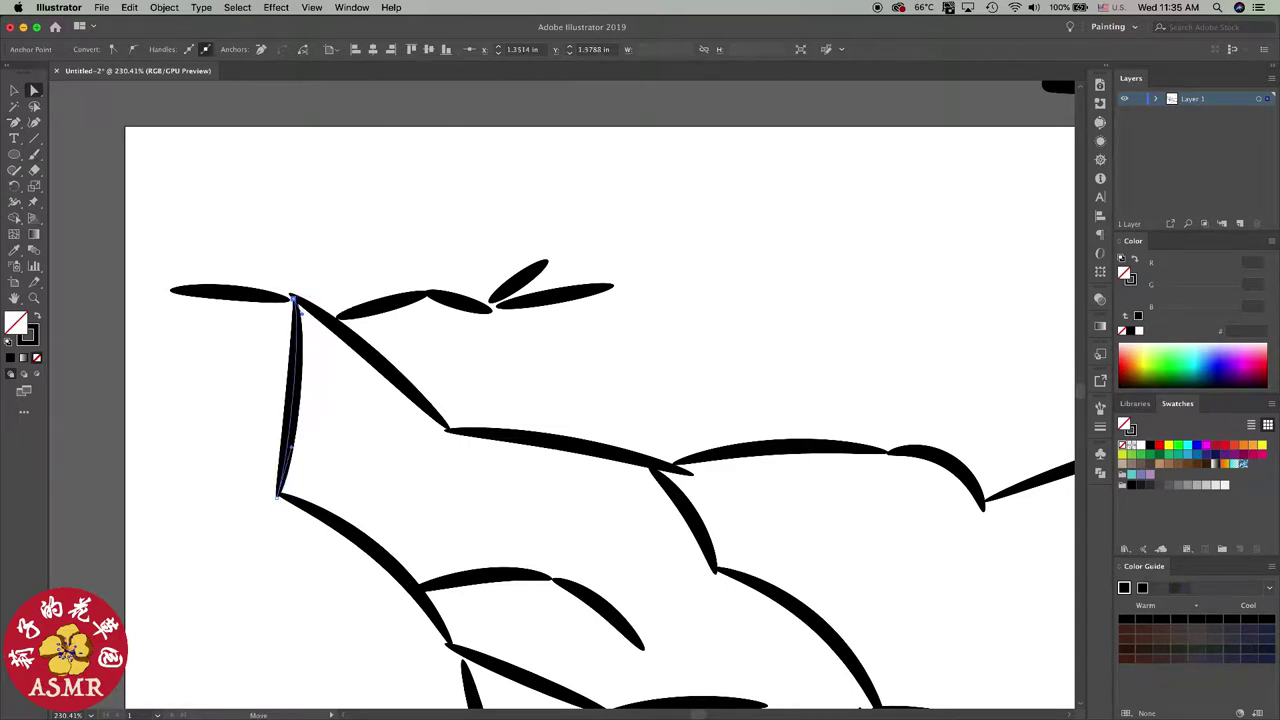
click(294, 299)
key(ctrl+shift+a)
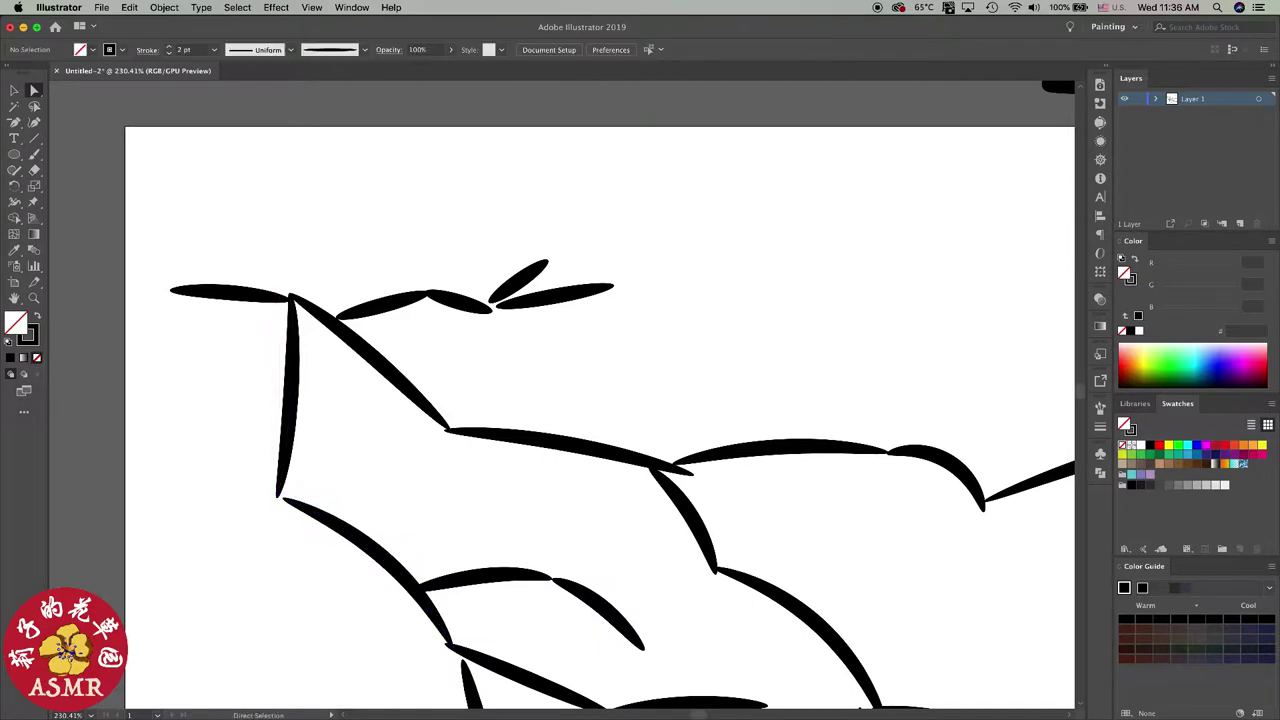
Step: Adjust the small lower stroke and bow the horizontal right twig upward
scroll(476, 549, down, 5)
scroll(476, 549, down, 3)
scroll(597, 471, up, 5)
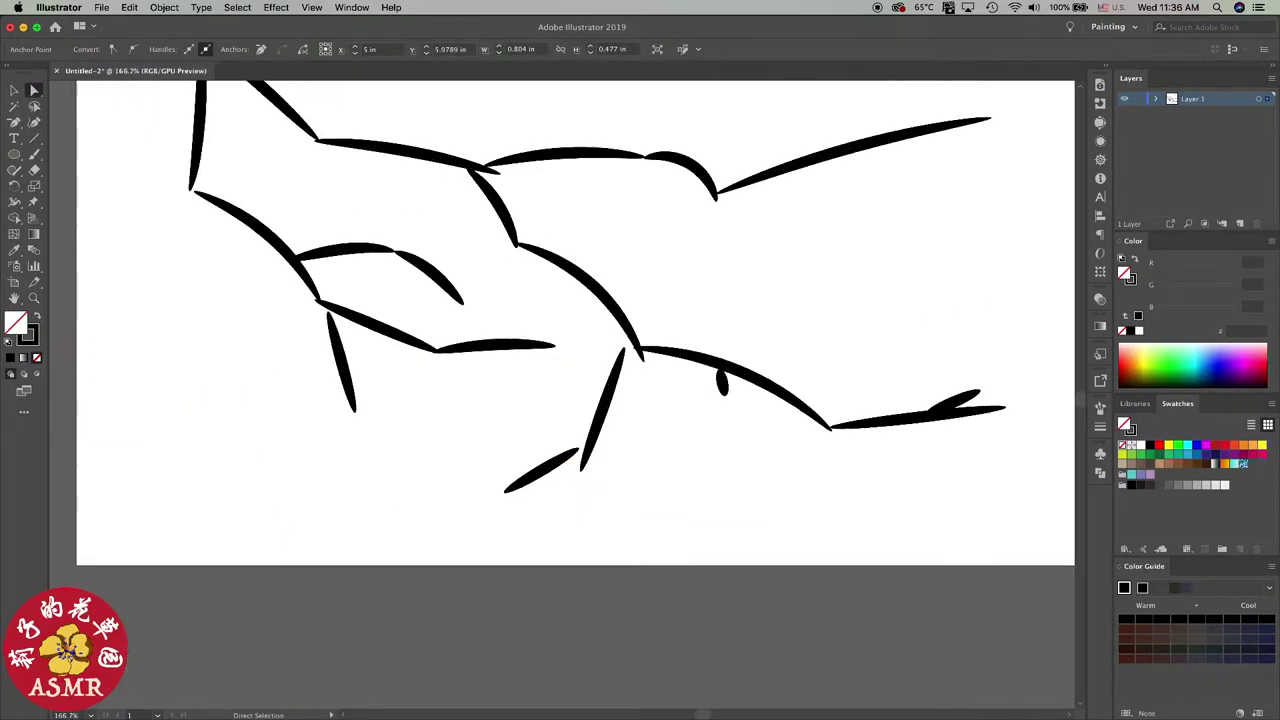
click(577, 445)
drag(577, 445, 577, 450)
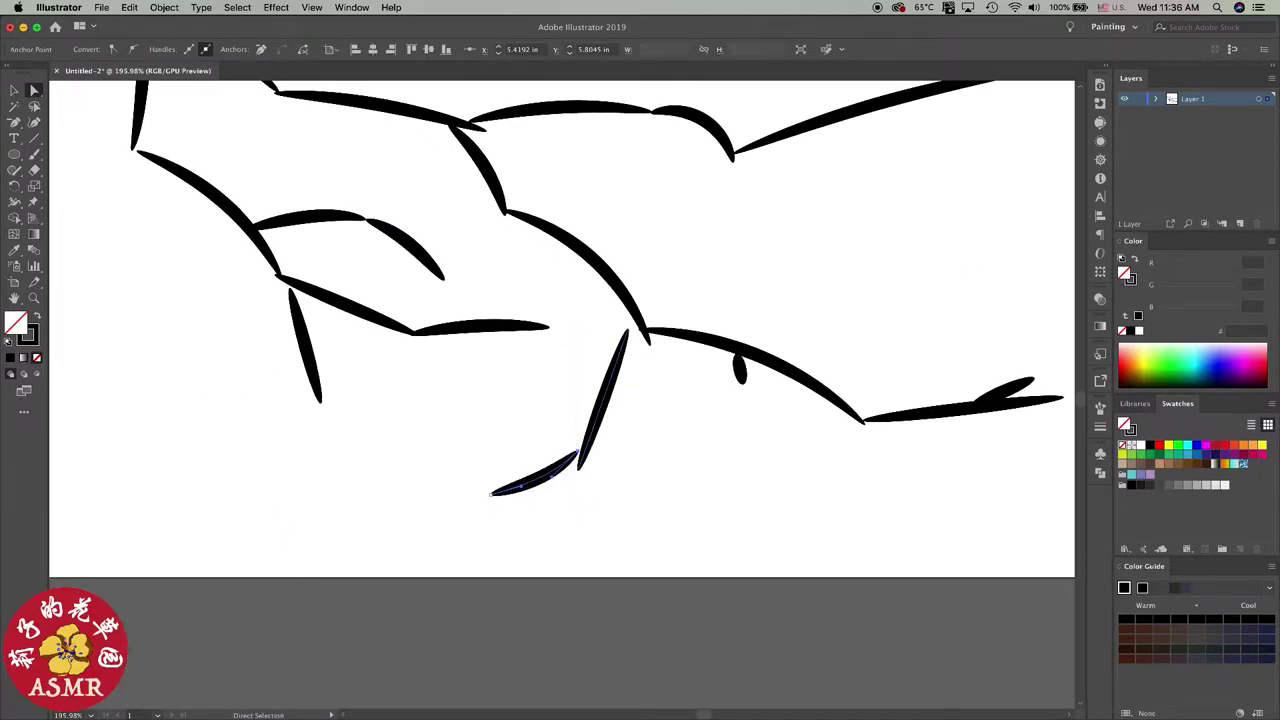
click(606, 400)
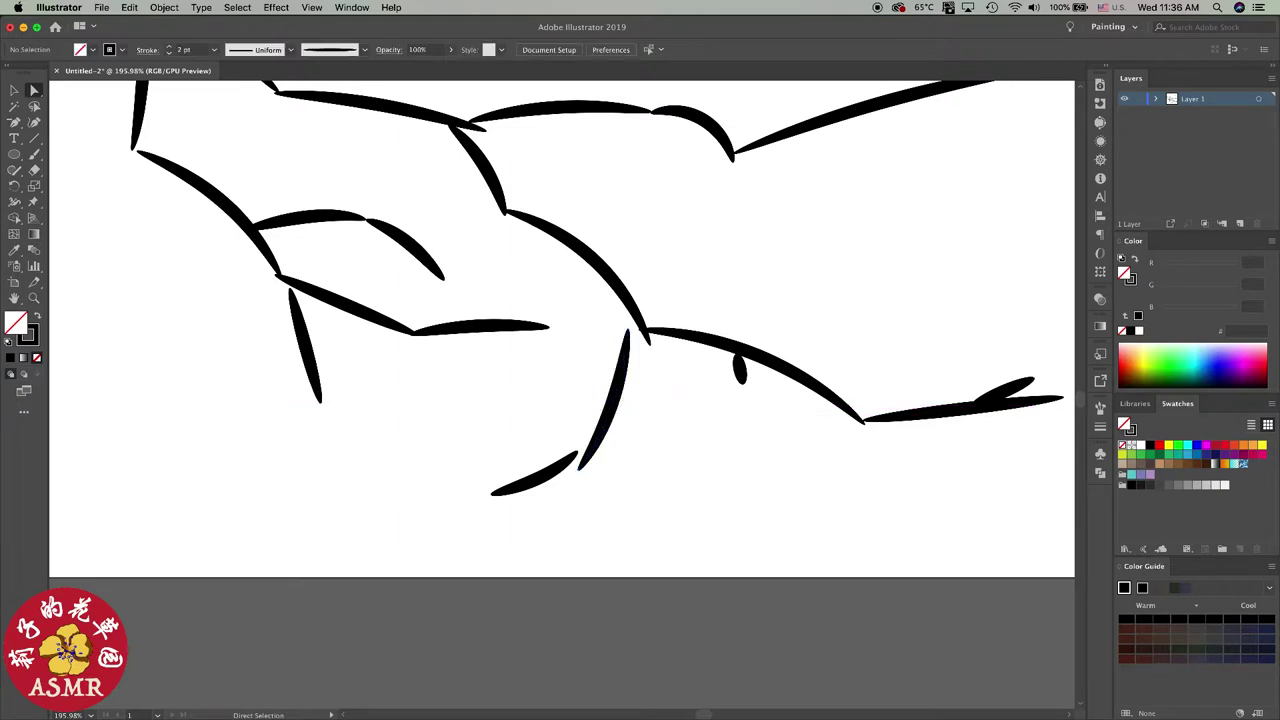
click(345, 305)
drag(278, 96, 405, 330)
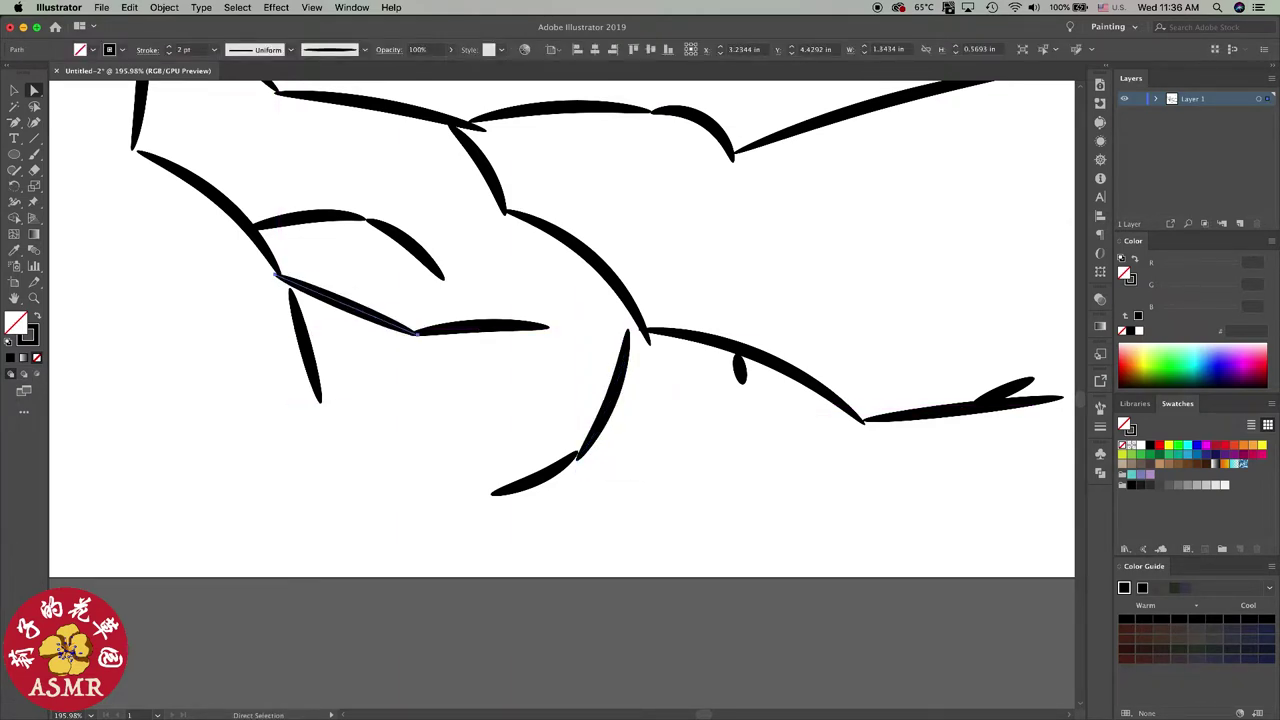
click(482, 325)
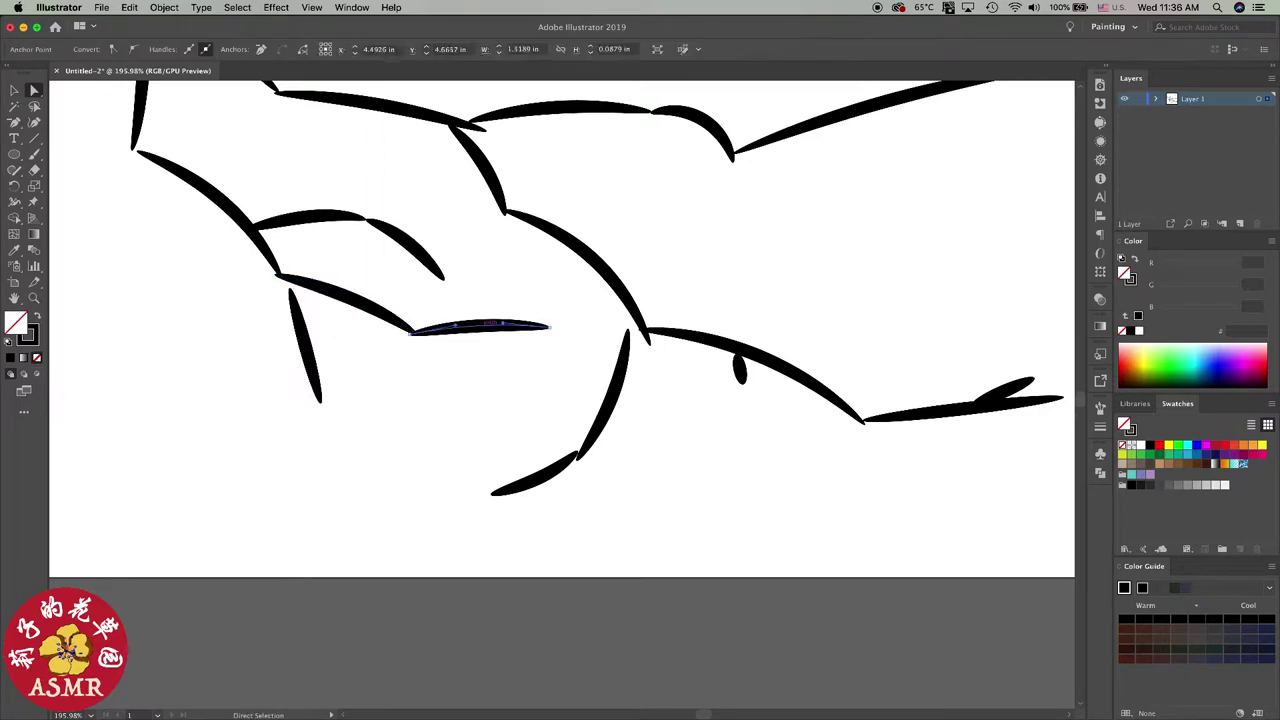
drag(480, 324, 480, 318)
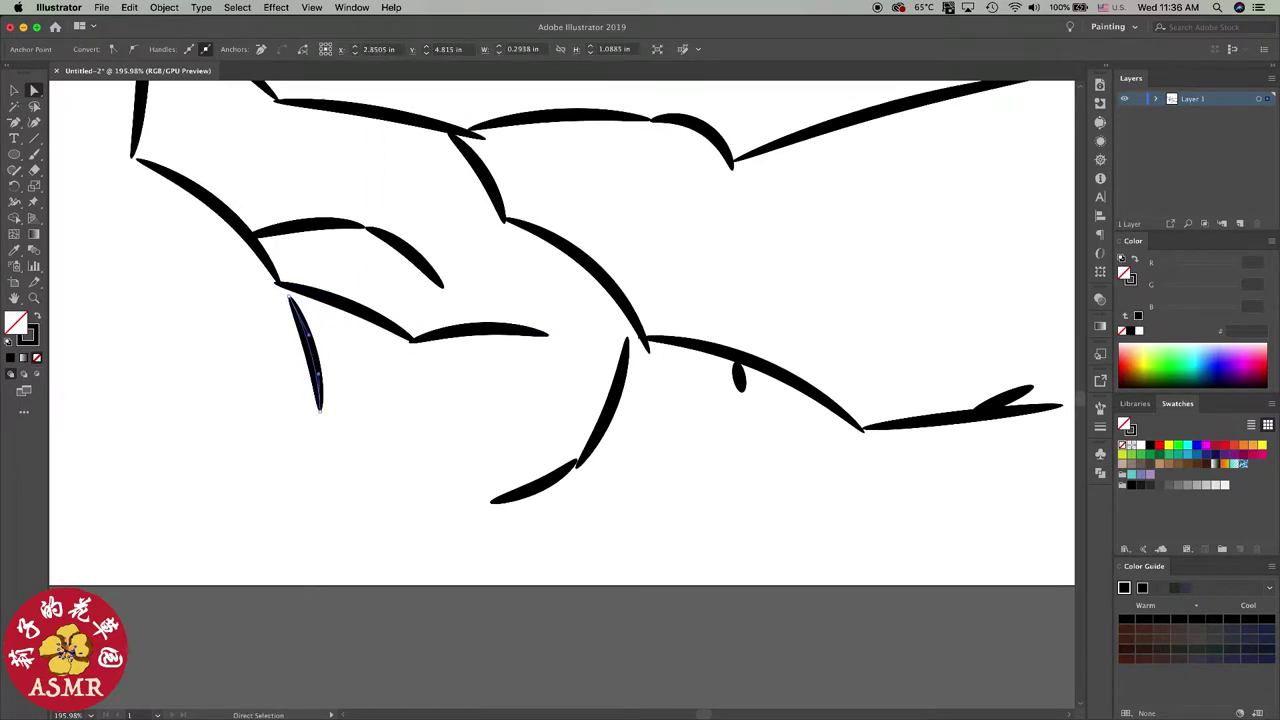
Step: Bulge the upper-left horizontal stroke upward and tilt the small top twig's tip up-left
scroll(560, 330, up, 5)
scroll(560, 330, up, 4)
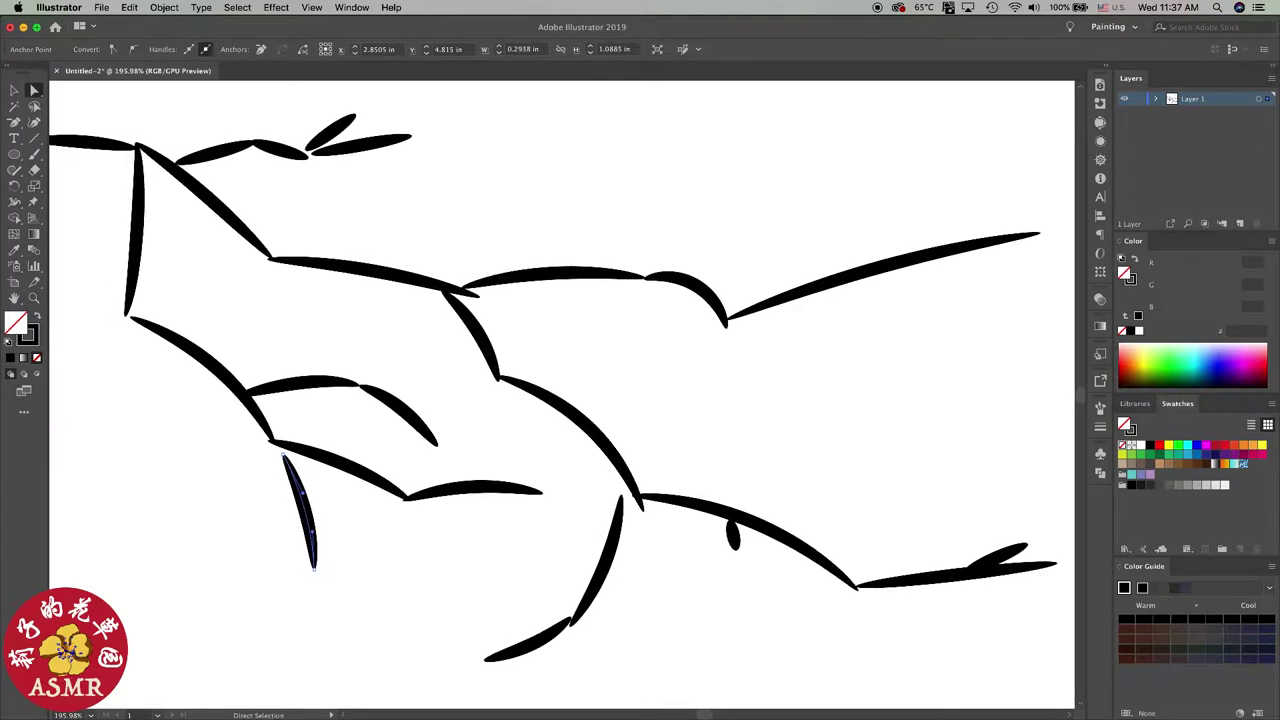
scroll(560, 380, up, 2)
scroll(560, 380, left, 3)
click(110, 141)
drag(126, 140, 126, 137)
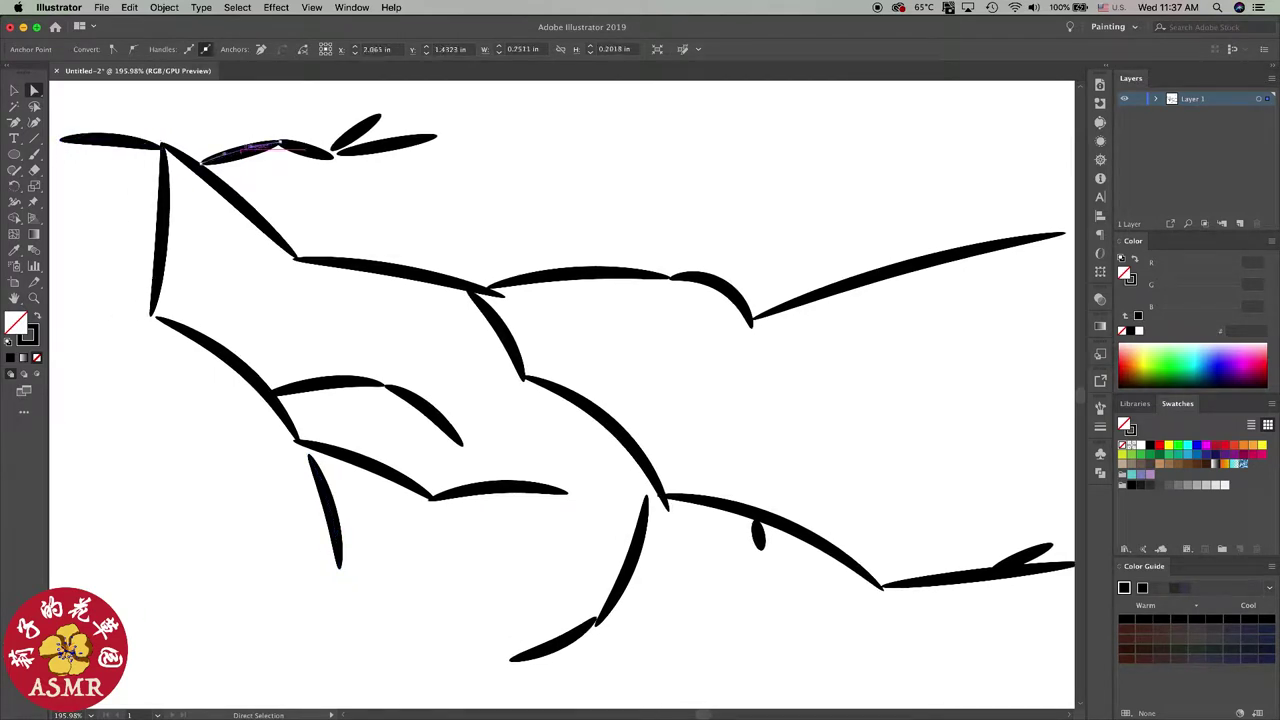
click(305, 149)
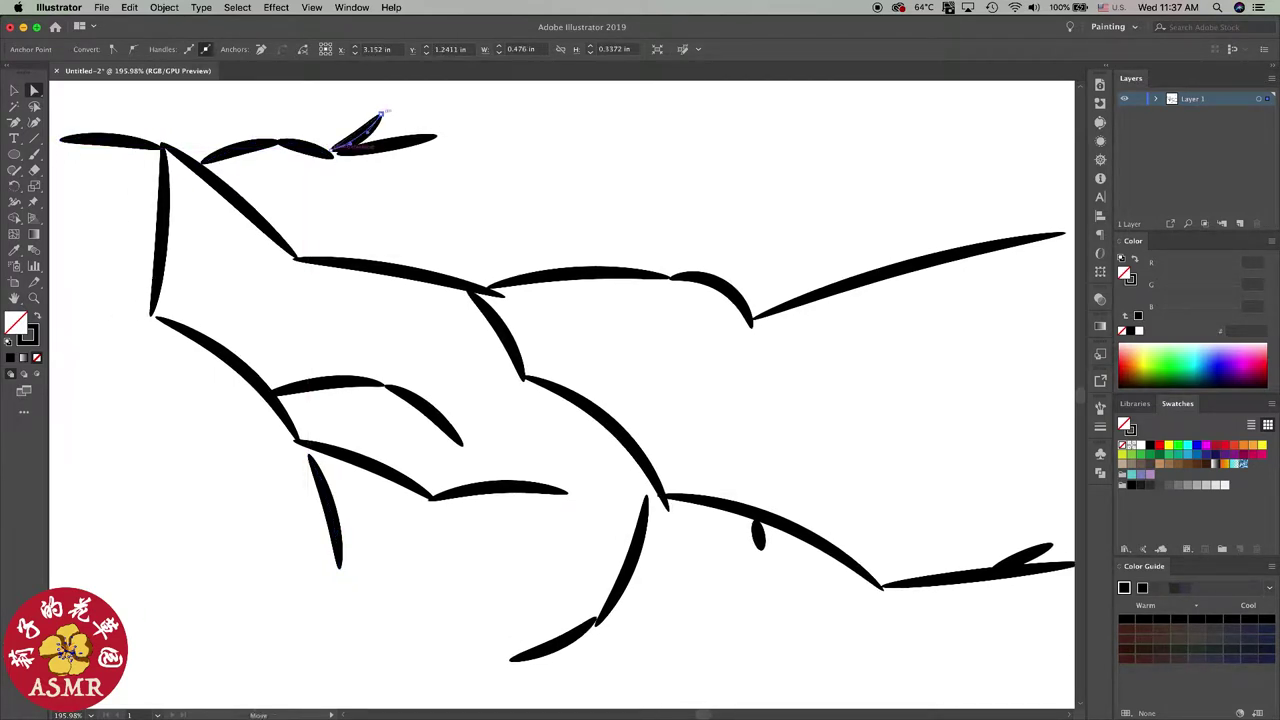
drag(380, 116, 372, 110)
click(400, 240)
click(226, 170)
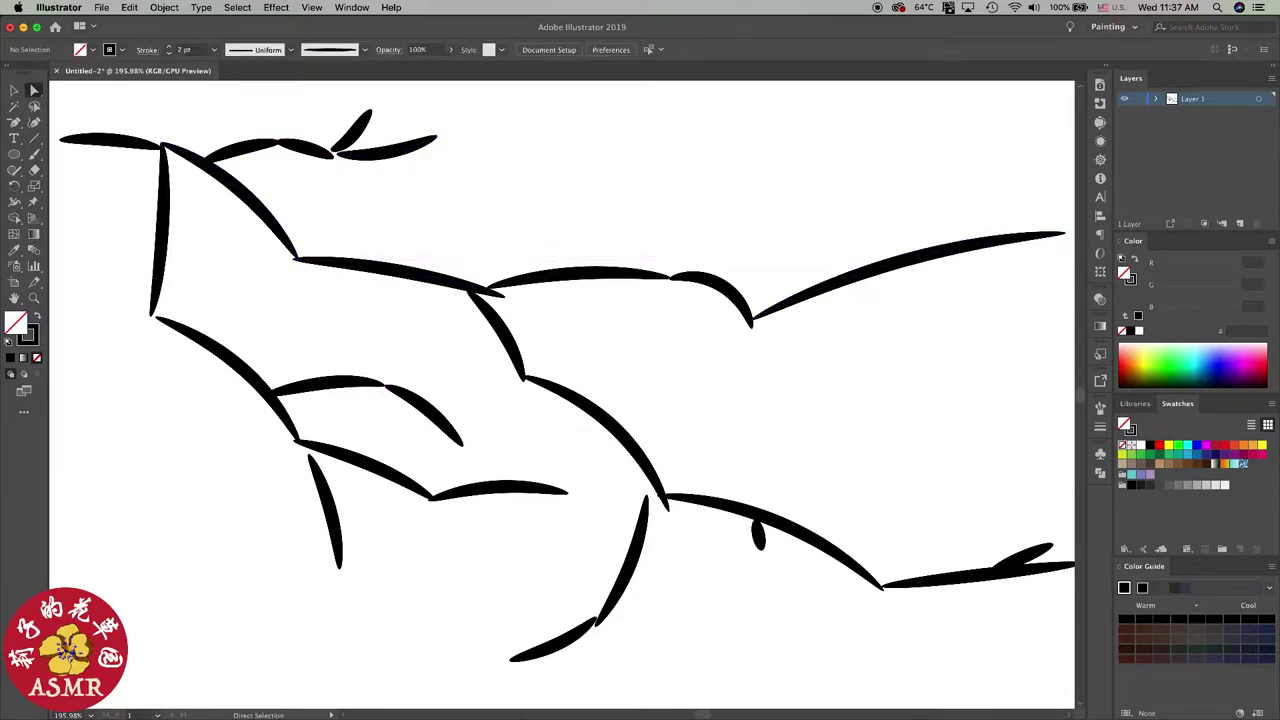
Step: Tilt the bottom-right twig upward so it lifts above the branch tip
scroll(560, 390, right, 3)
click(910, 576)
drag(985, 545, 978, 550)
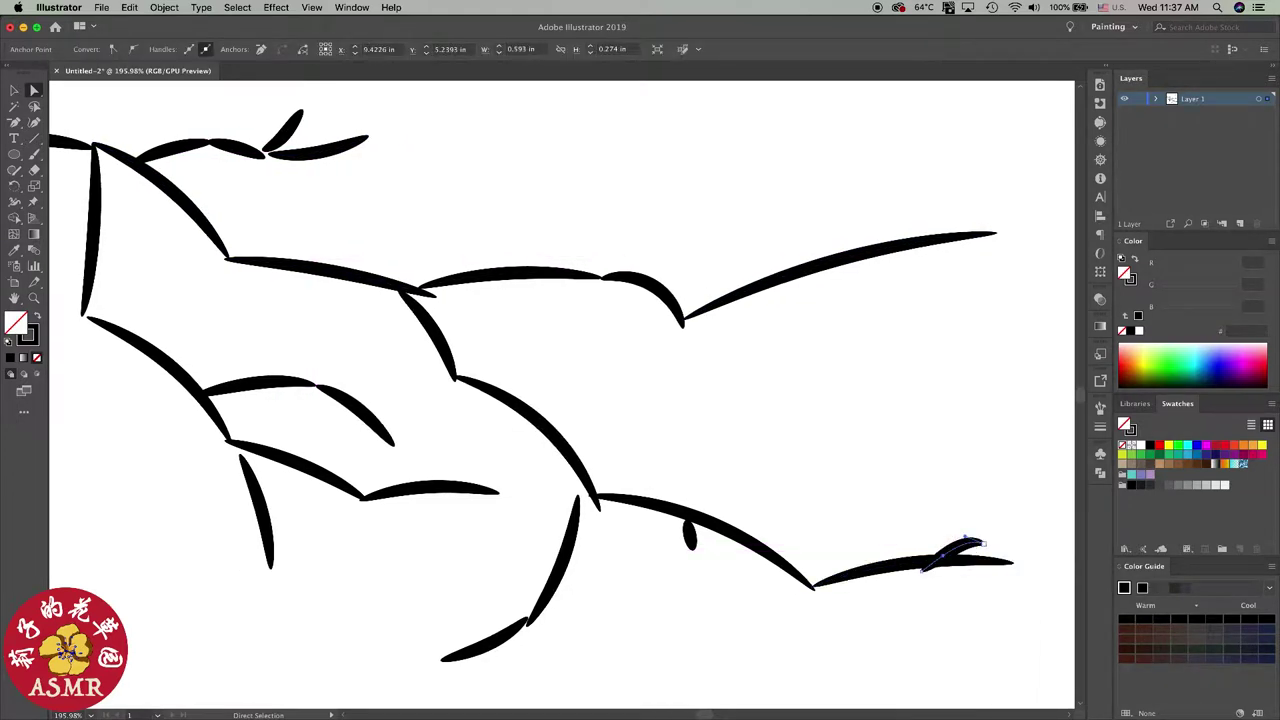
key(super+shift+a)
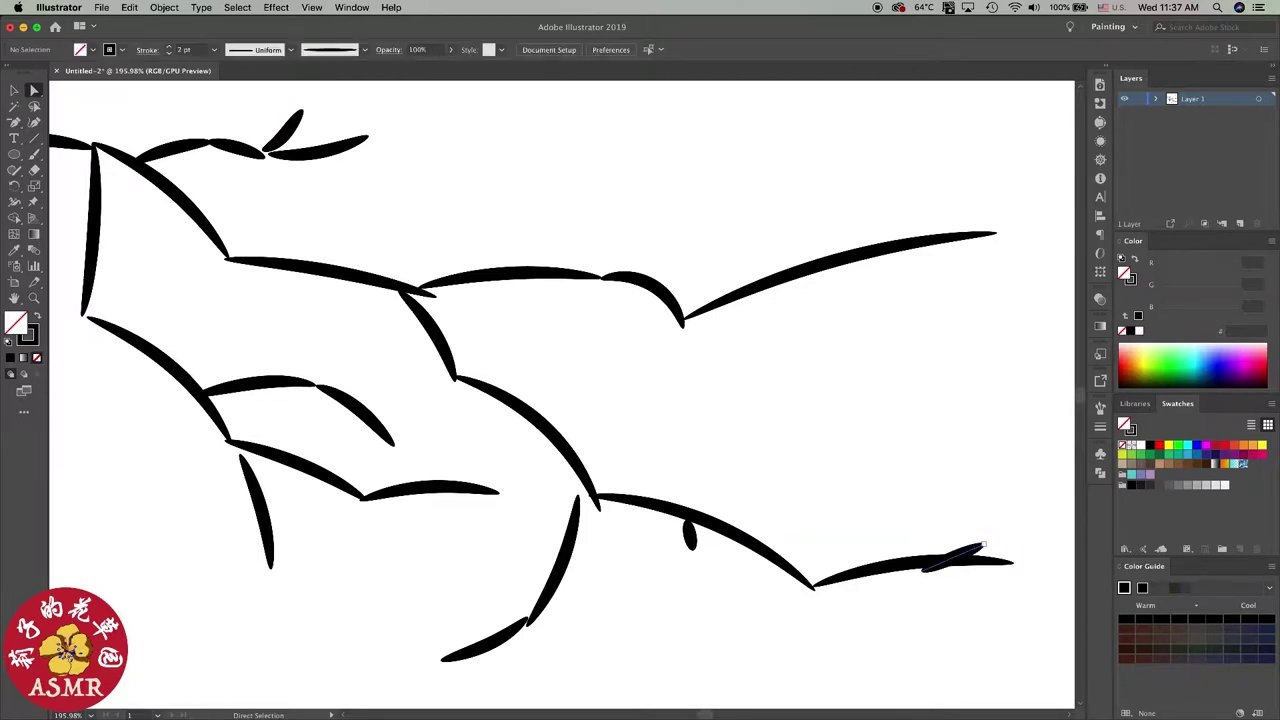
click(987, 544)
drag(983, 545, 990, 524)
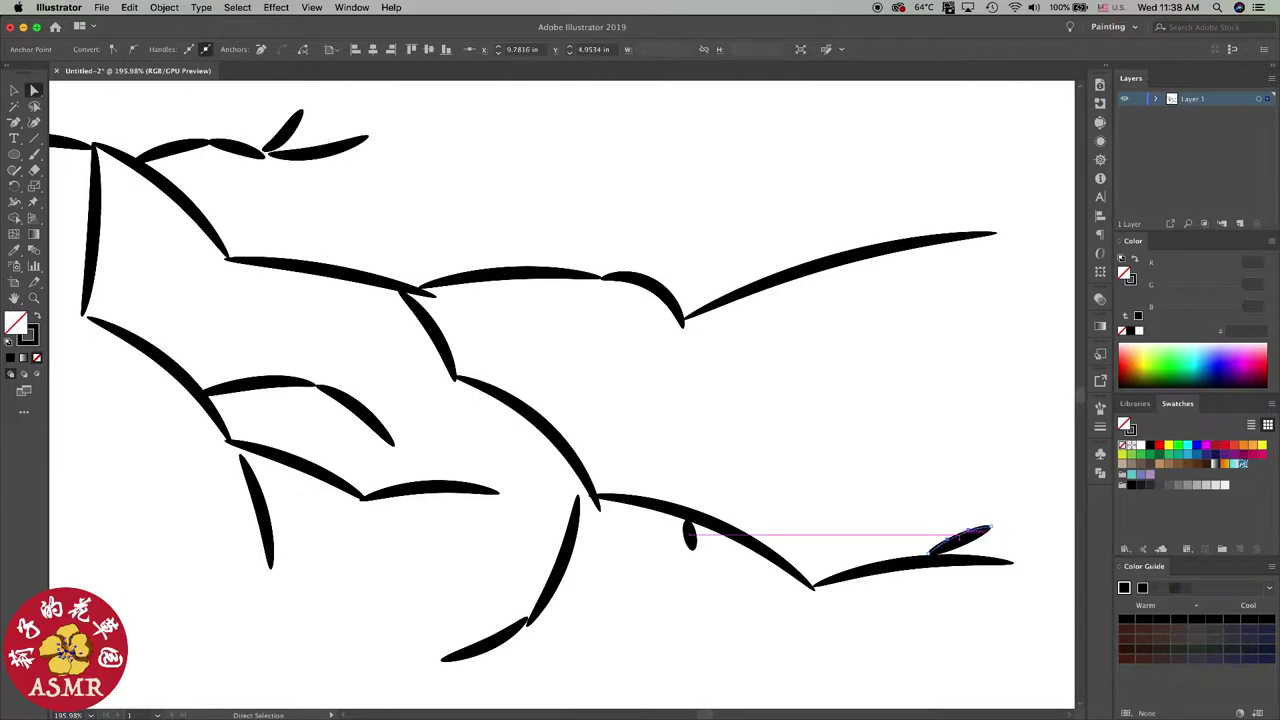
key(super+shift+a)
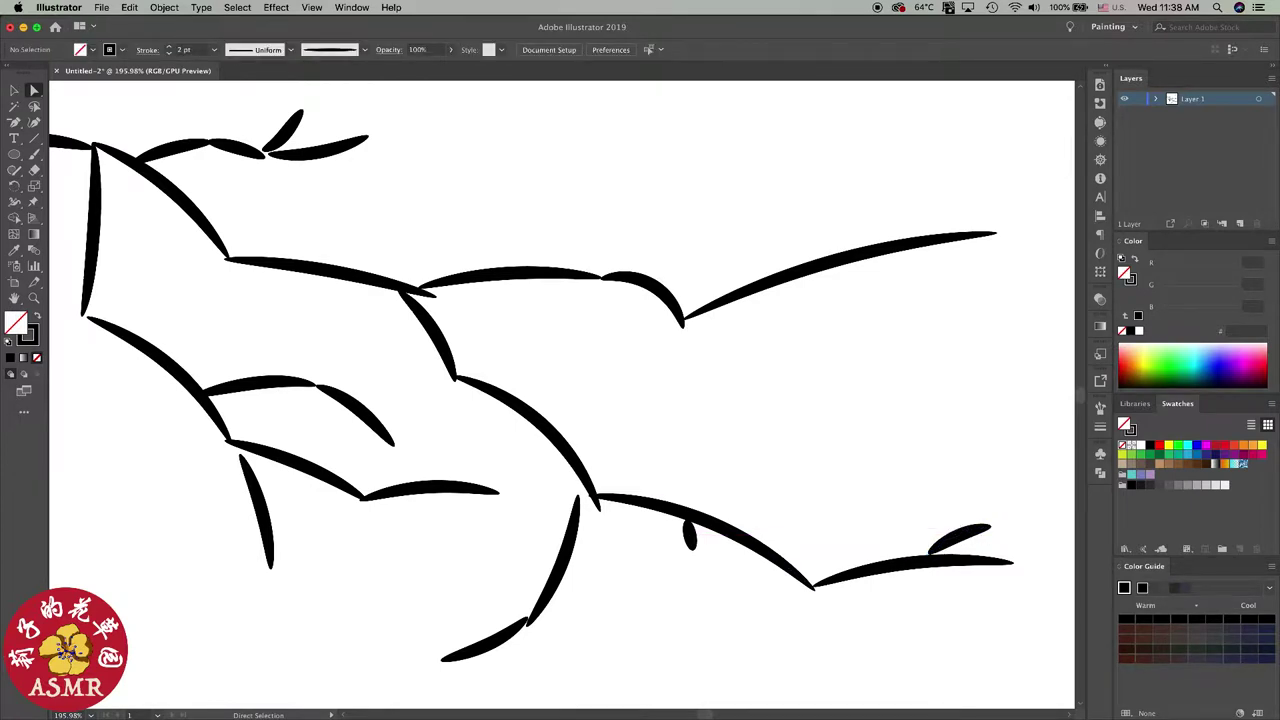
key(super+0)
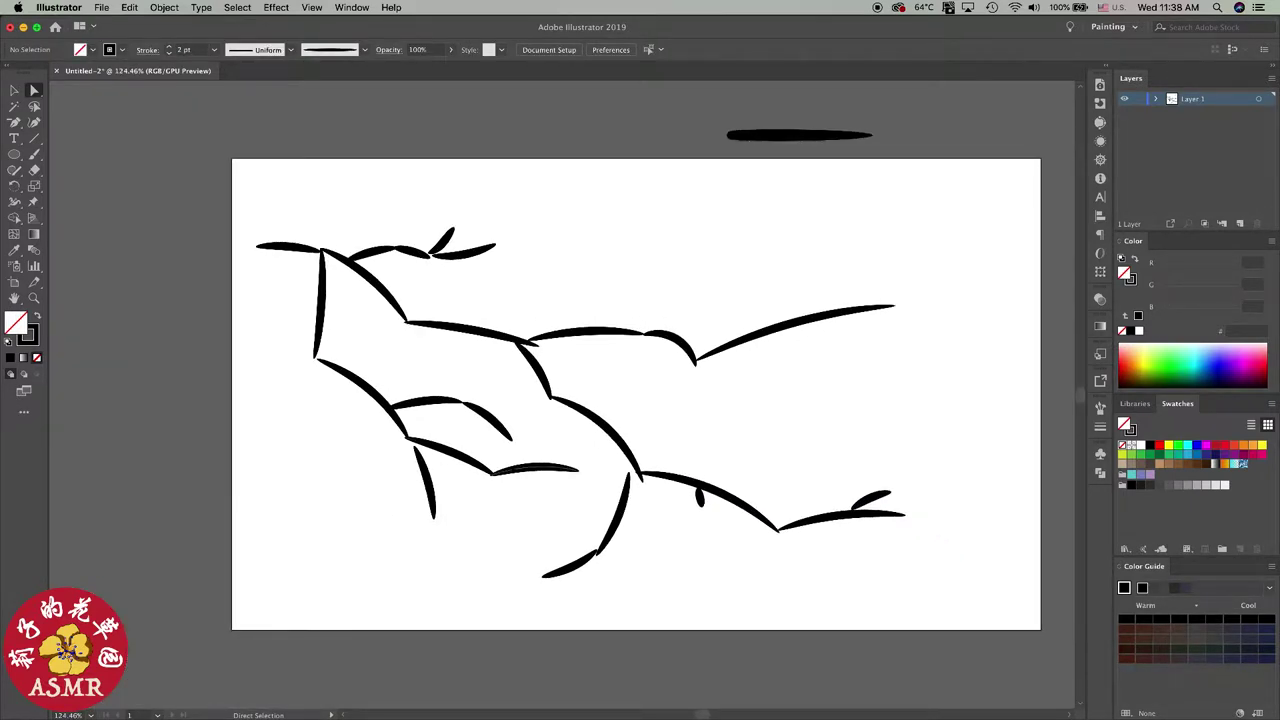
Step: Delete the spare stroke sitting above the artboard
click(798, 135)
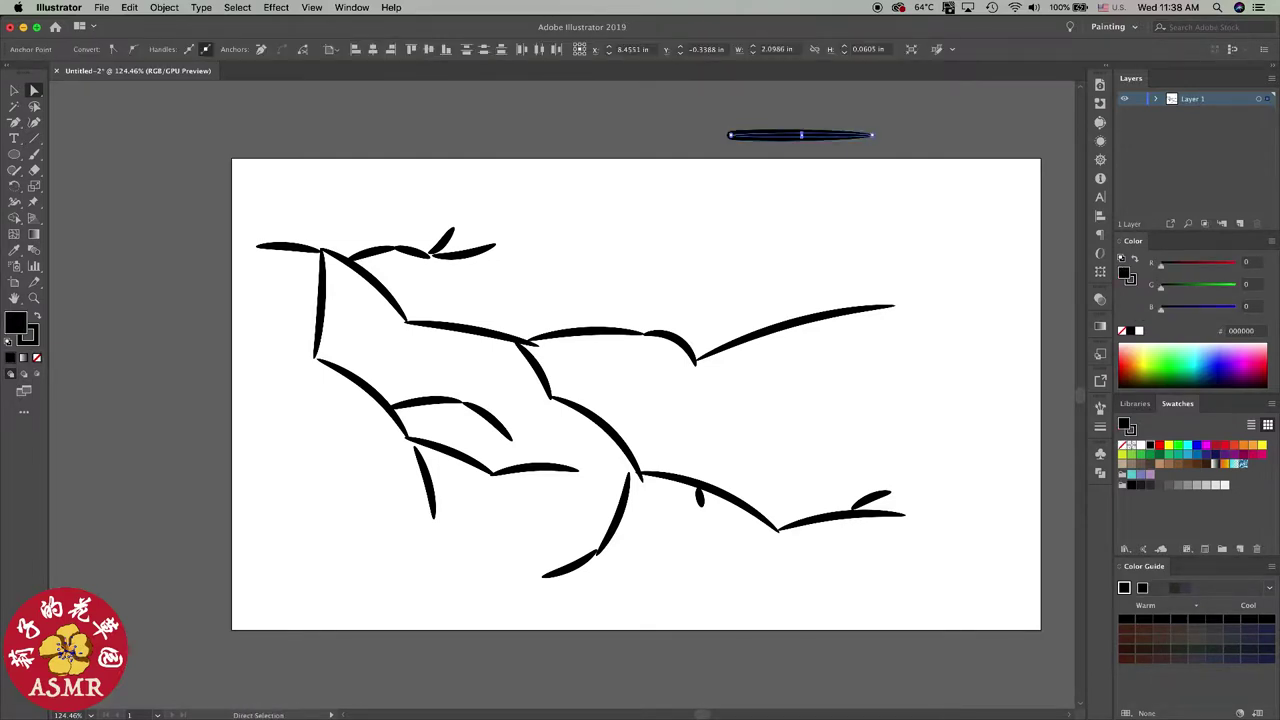
key(v)
key(Delete)
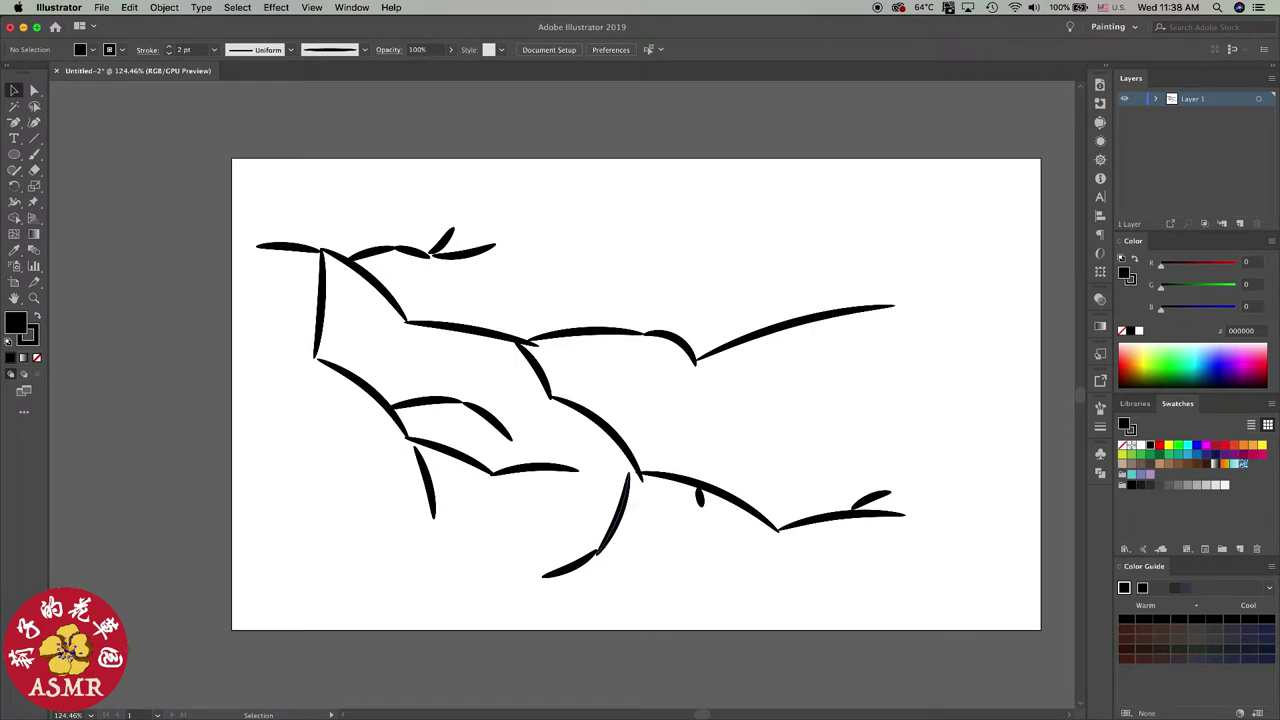
Step: Nudge the short lower strokes onto the vertical branch, then undo that repositioning
drag(617, 510, 624, 500)
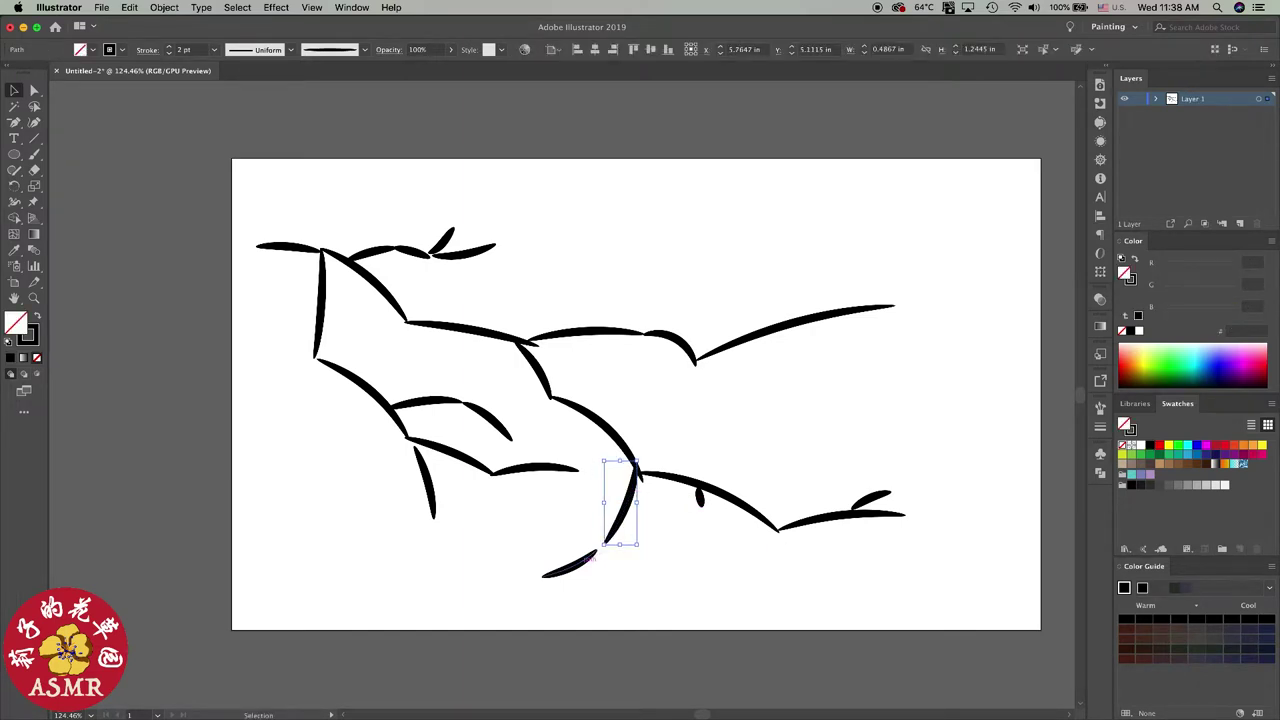
drag(592, 560, 604, 547)
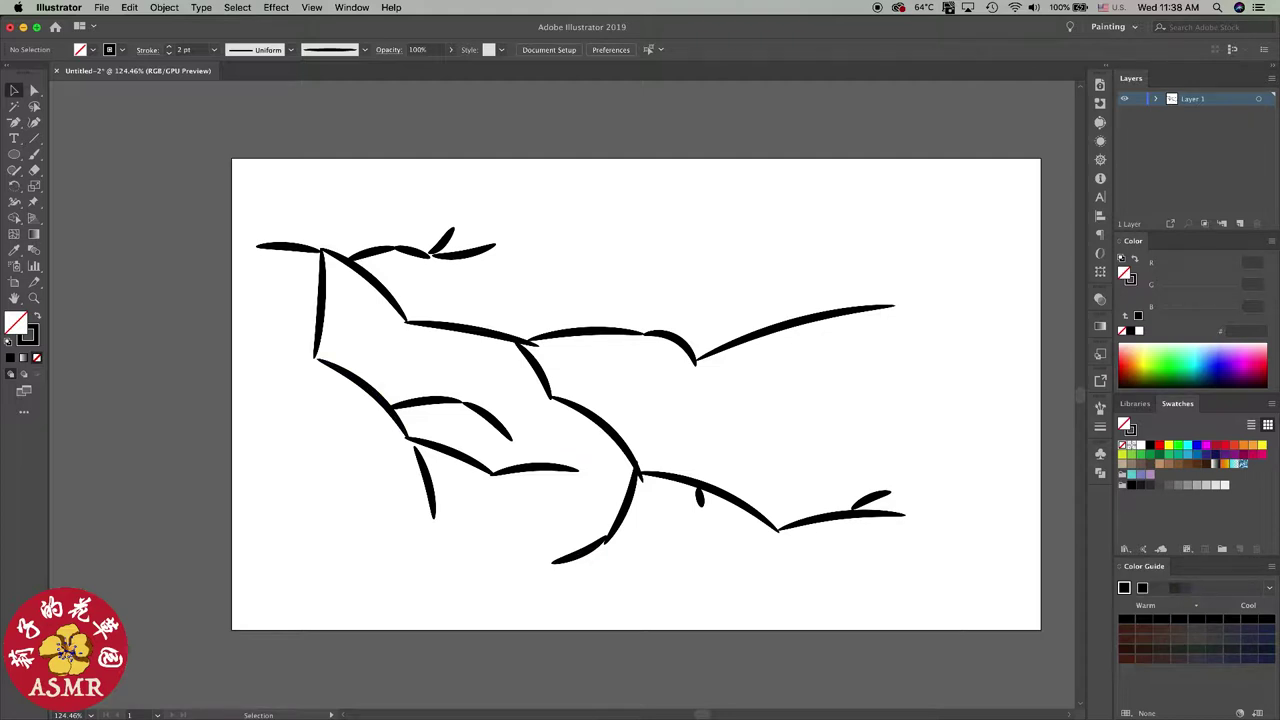
key(l)
key(super+z)
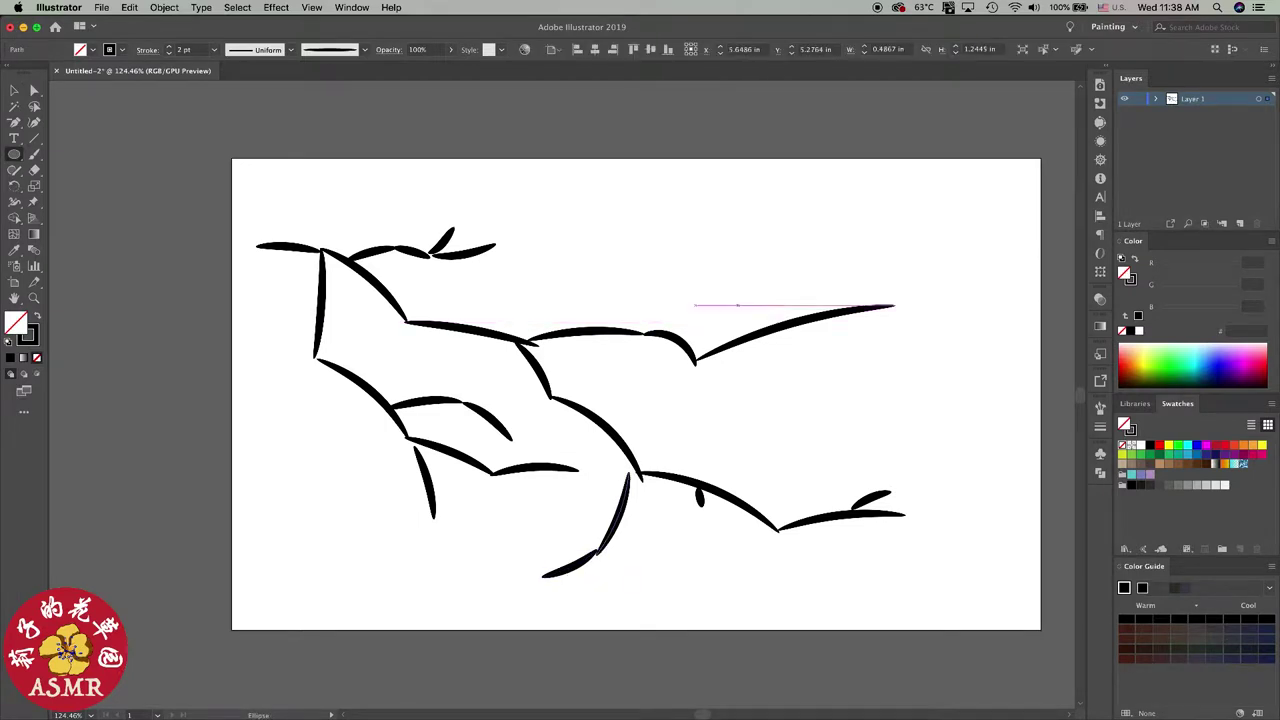
key(super+z)
key(super+z)
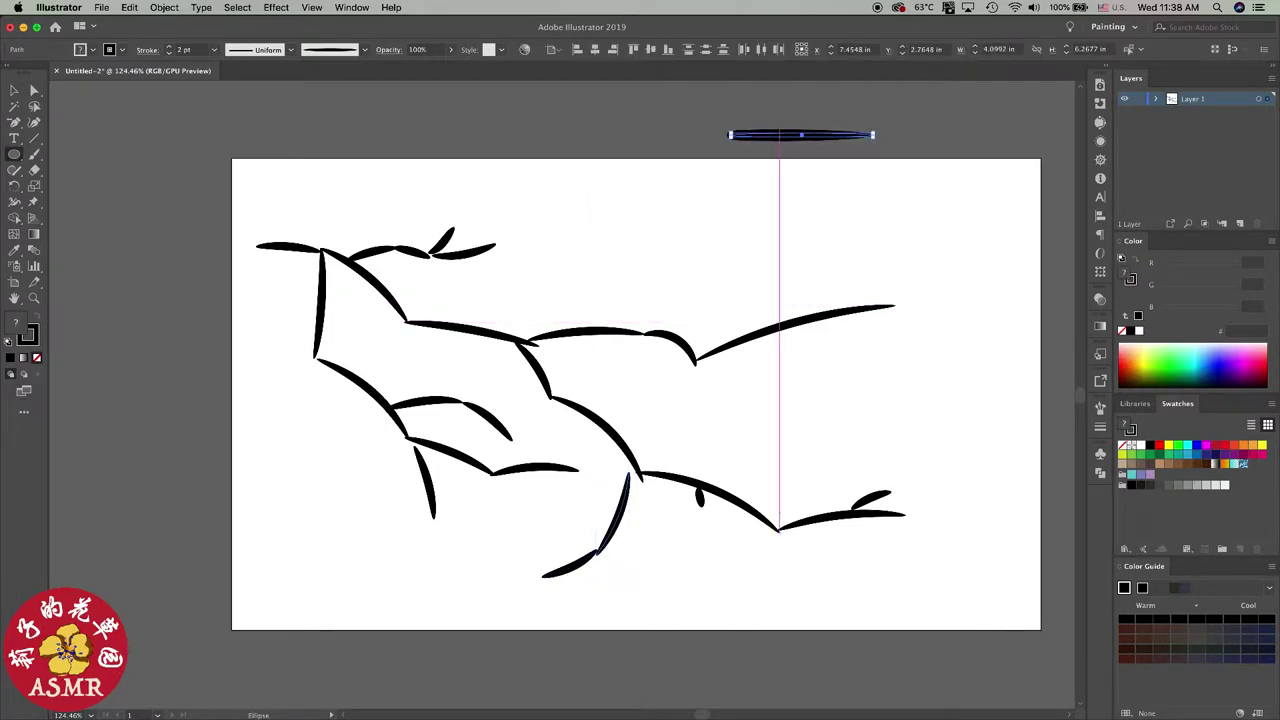
key(v)
alt+scroll(736, 180, up, 5)
click(860, 505)
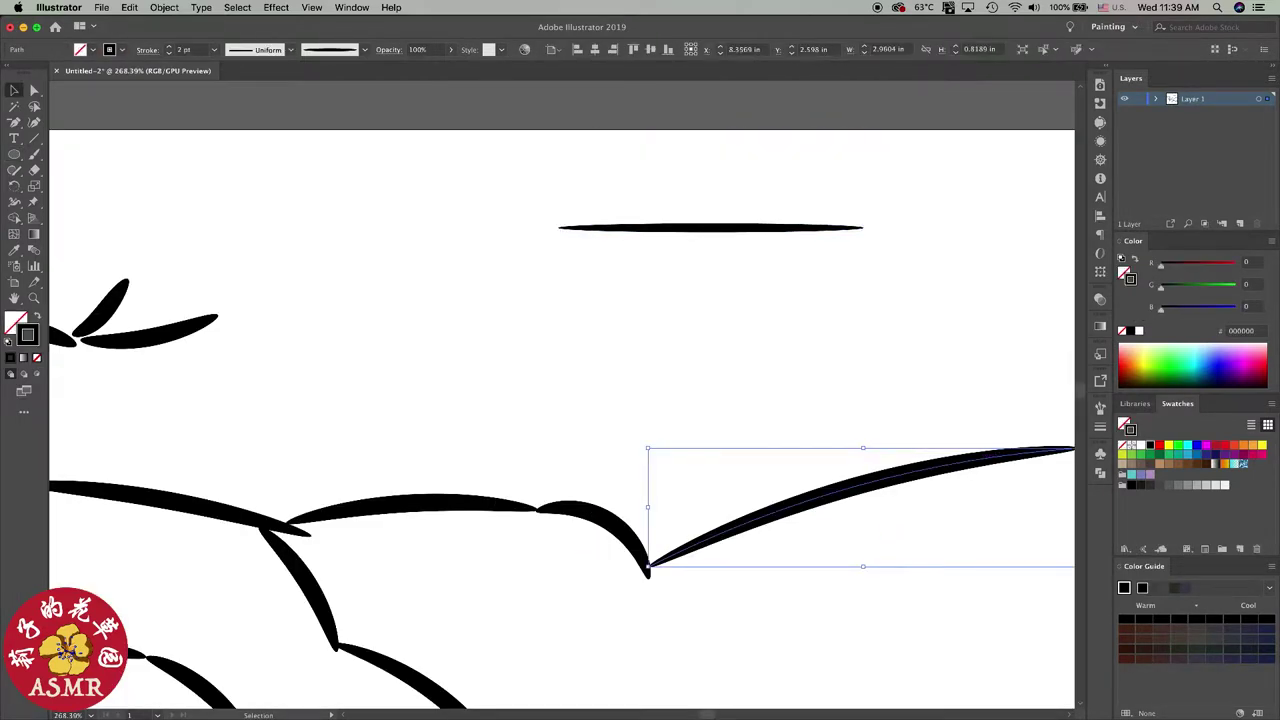
Step: Add two anchor points to the thin ellipse and shift its left-side anchors further left
click(790, 227)
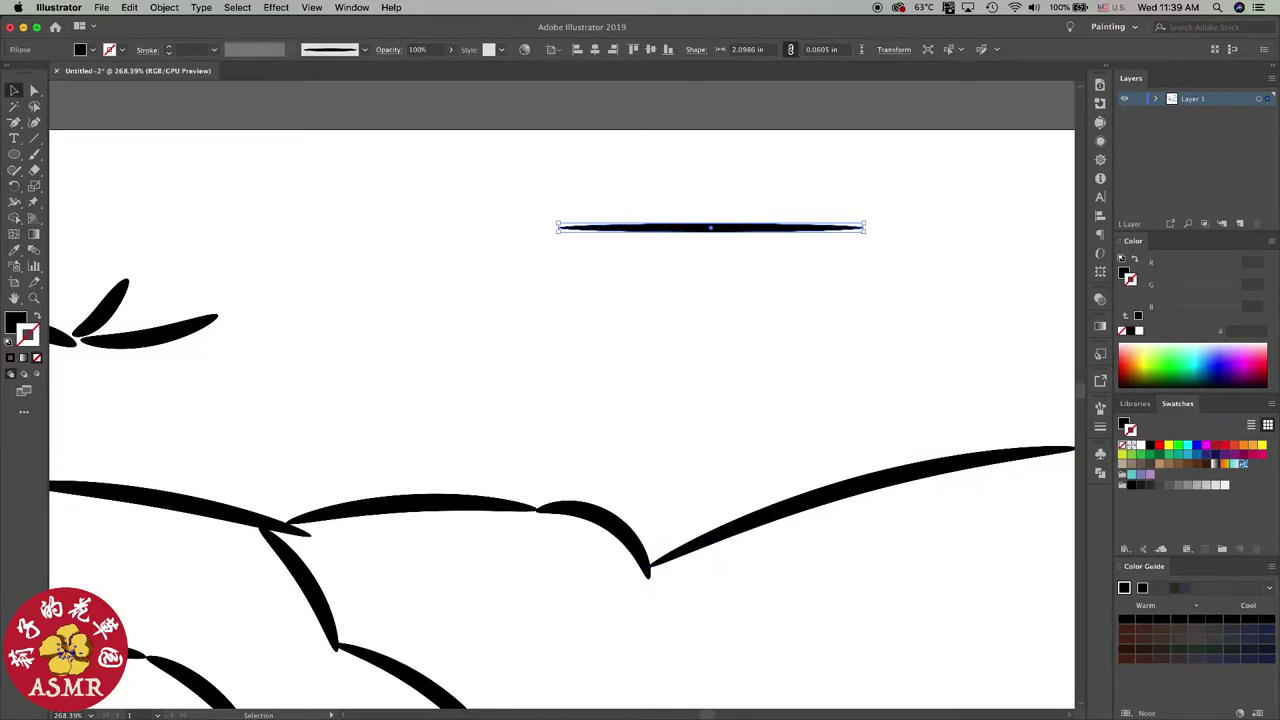
alt+scroll(728, 237, up, 4)
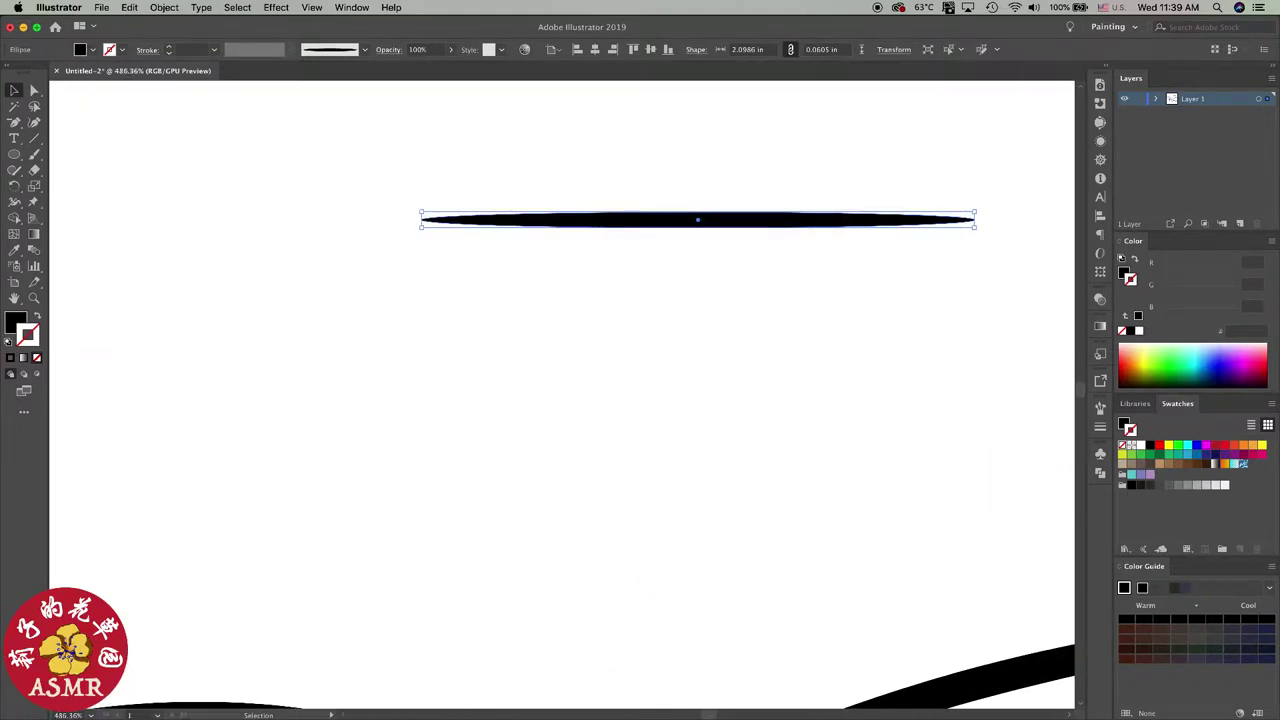
alt+scroll(560, 222, up, 2)
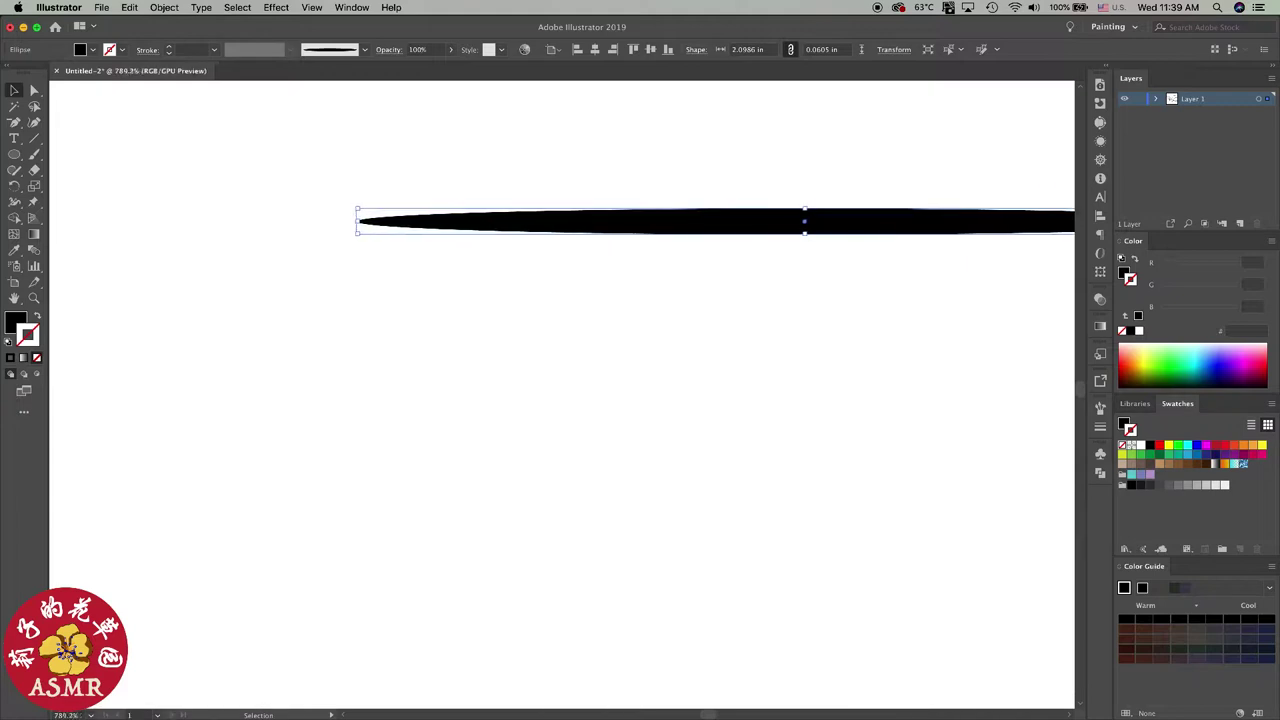
alt+scroll(560, 222, up, 2)
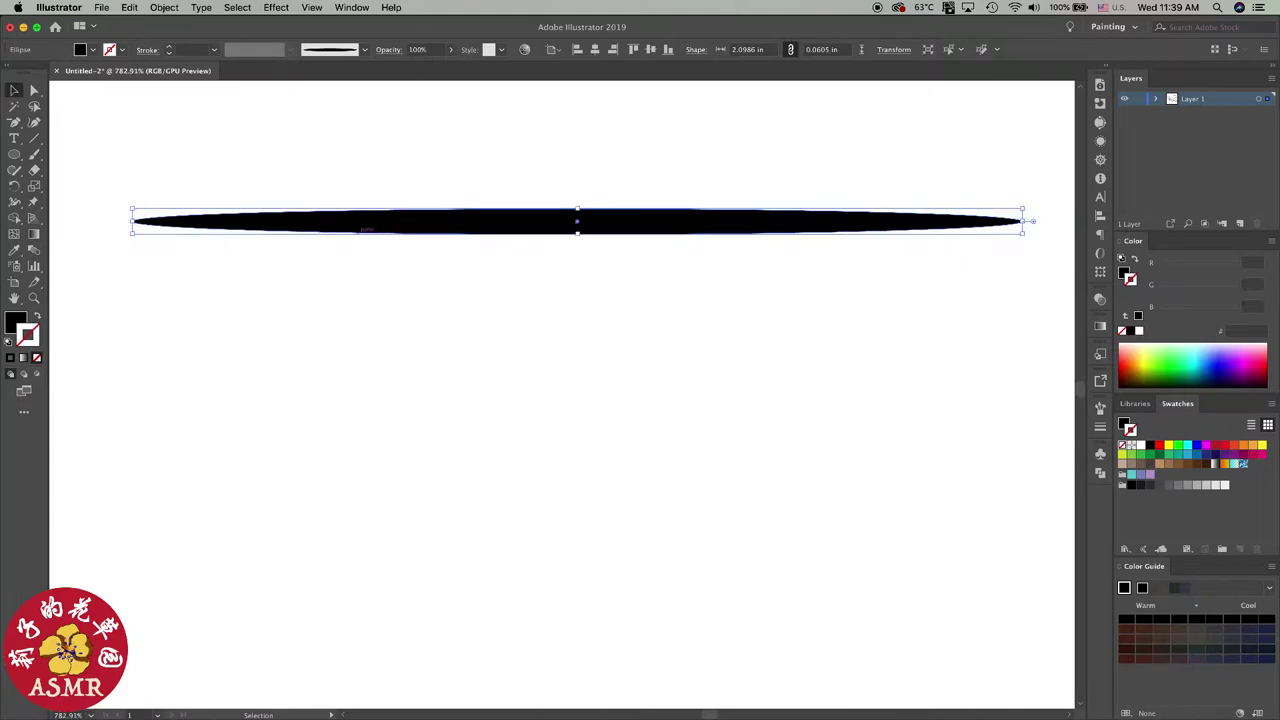
key(plus)
click(290, 211)
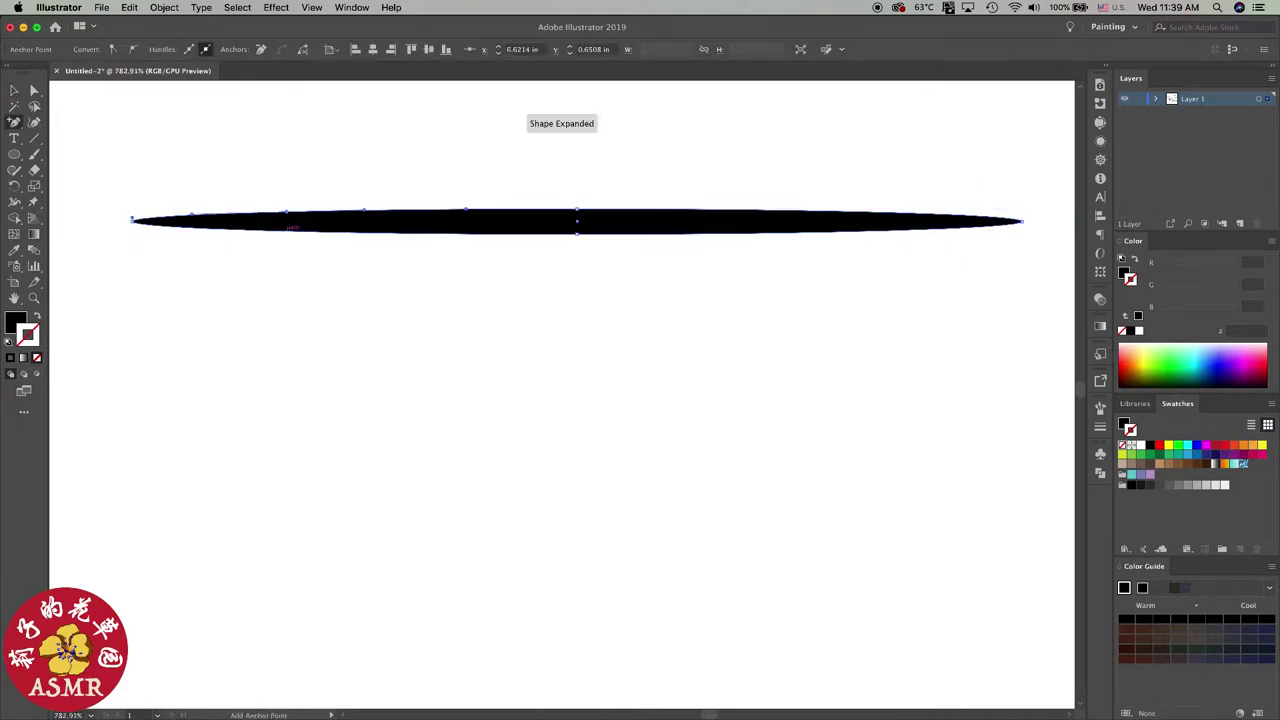
click(946, 227)
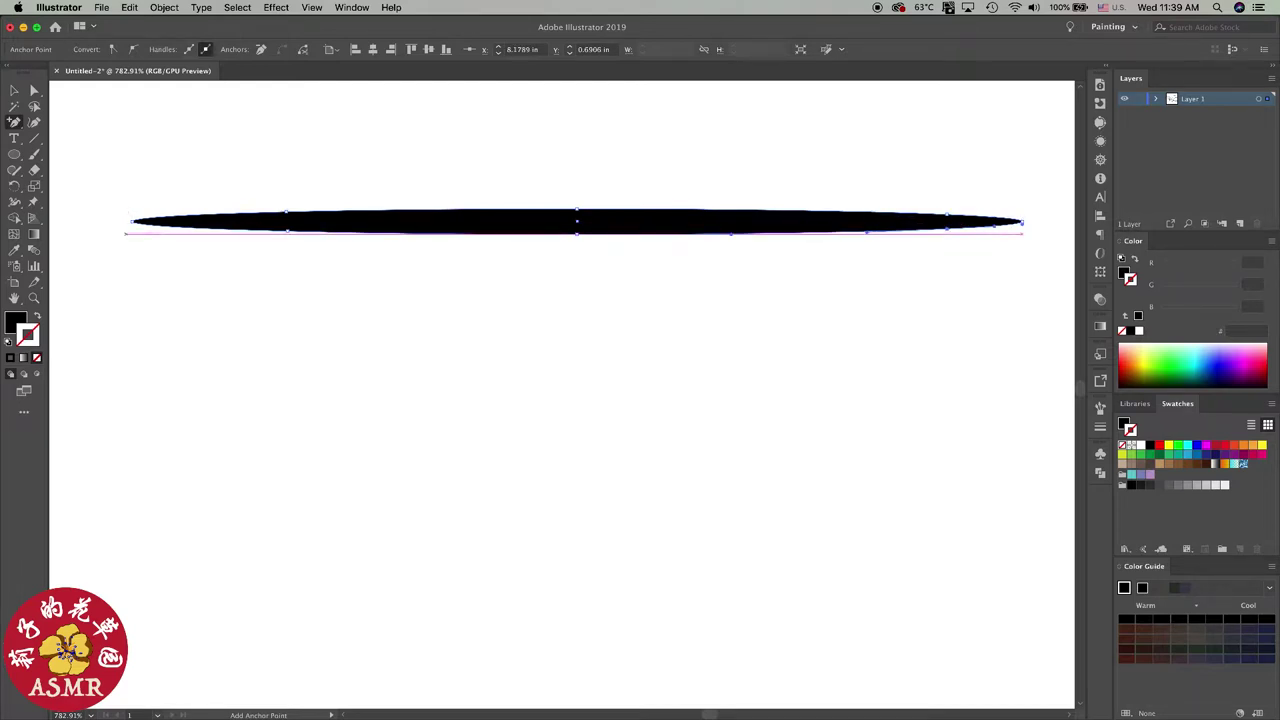
key(a)
drag(290, 224, 248, 228)
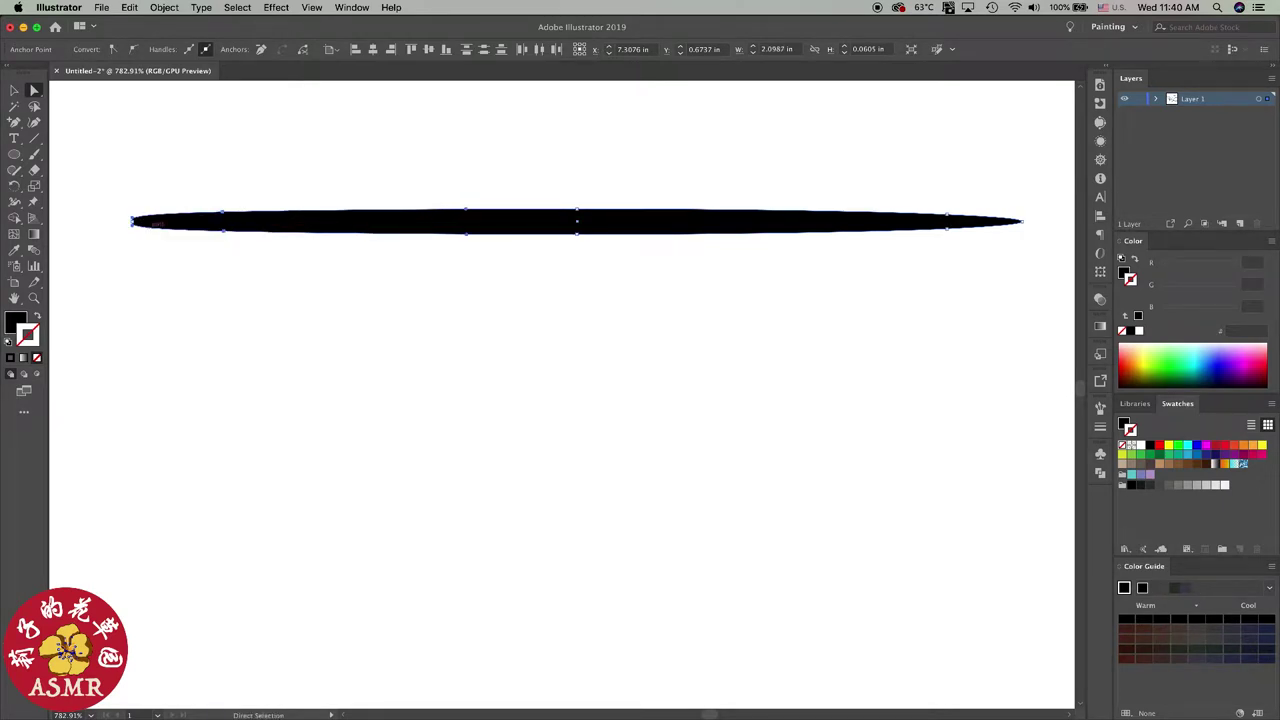
click(130, 220)
drag(130, 220, 135, 221)
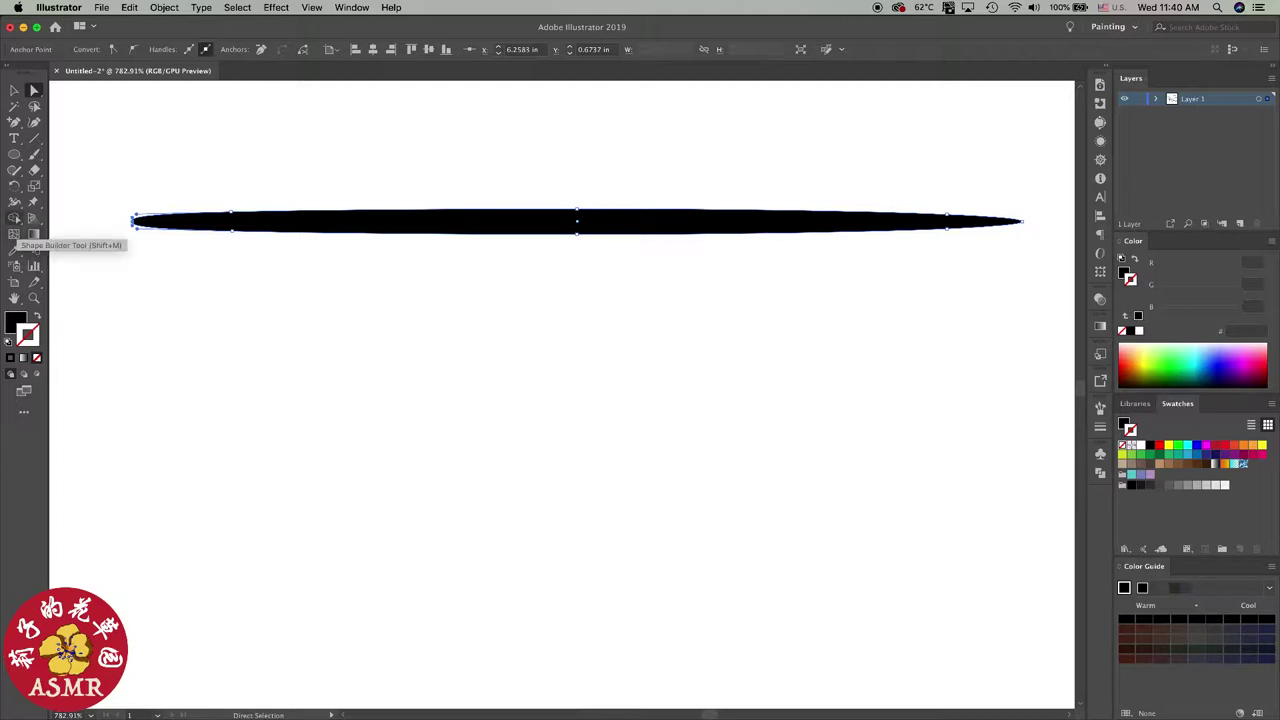
Step: Round off and thicken the stroke's left end by widening its top and bottom edges
click(14, 202)
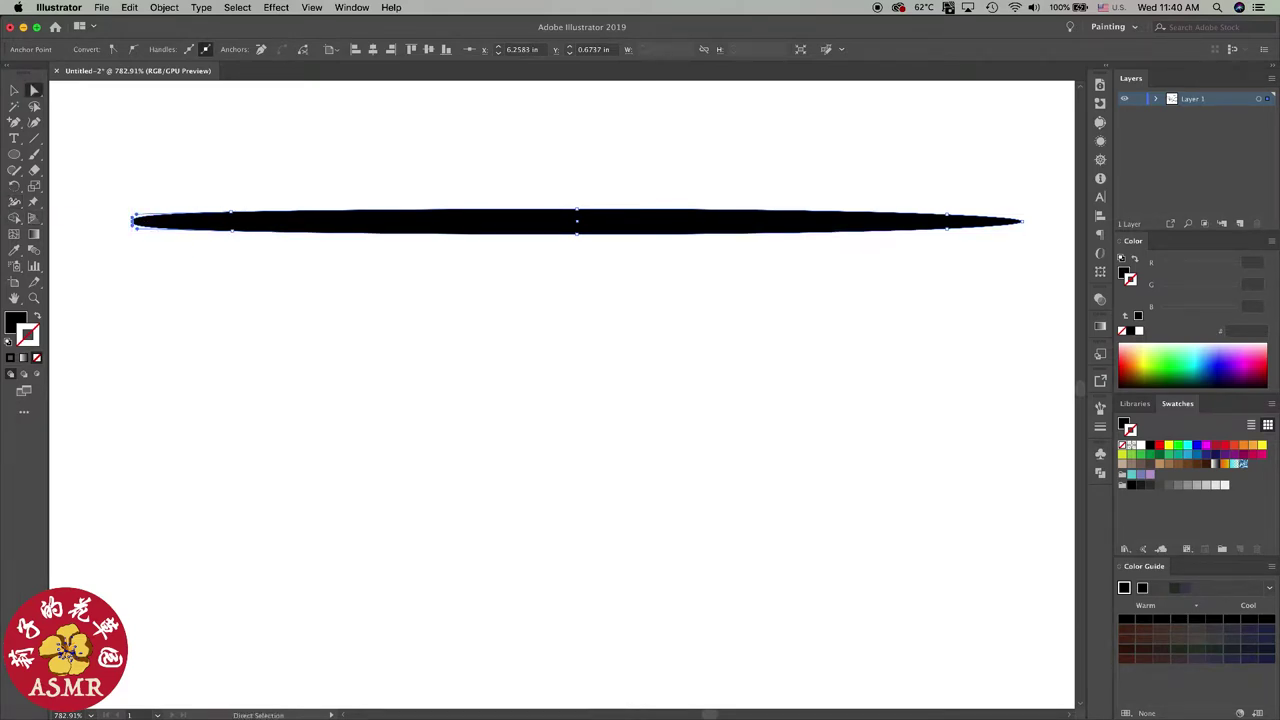
scroll(135, 221, up, 3)
drag(134, 206, 129, 180)
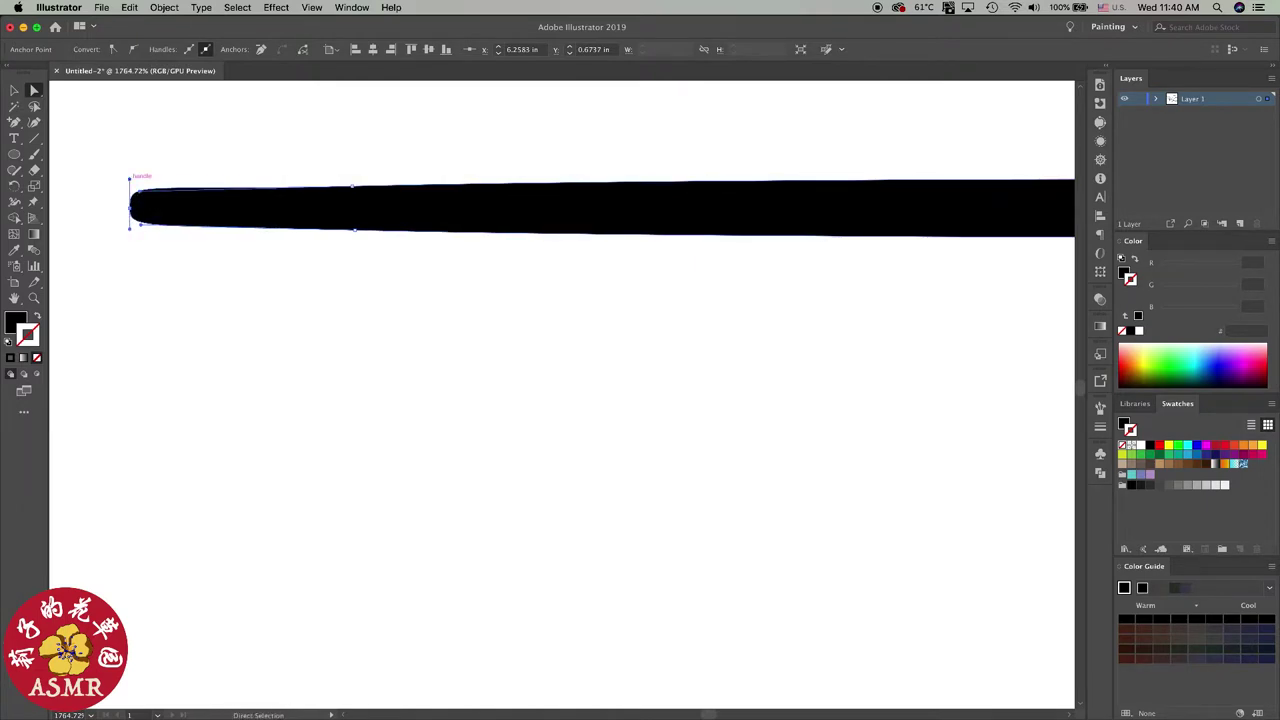
scroll(348, 303, down, 3)
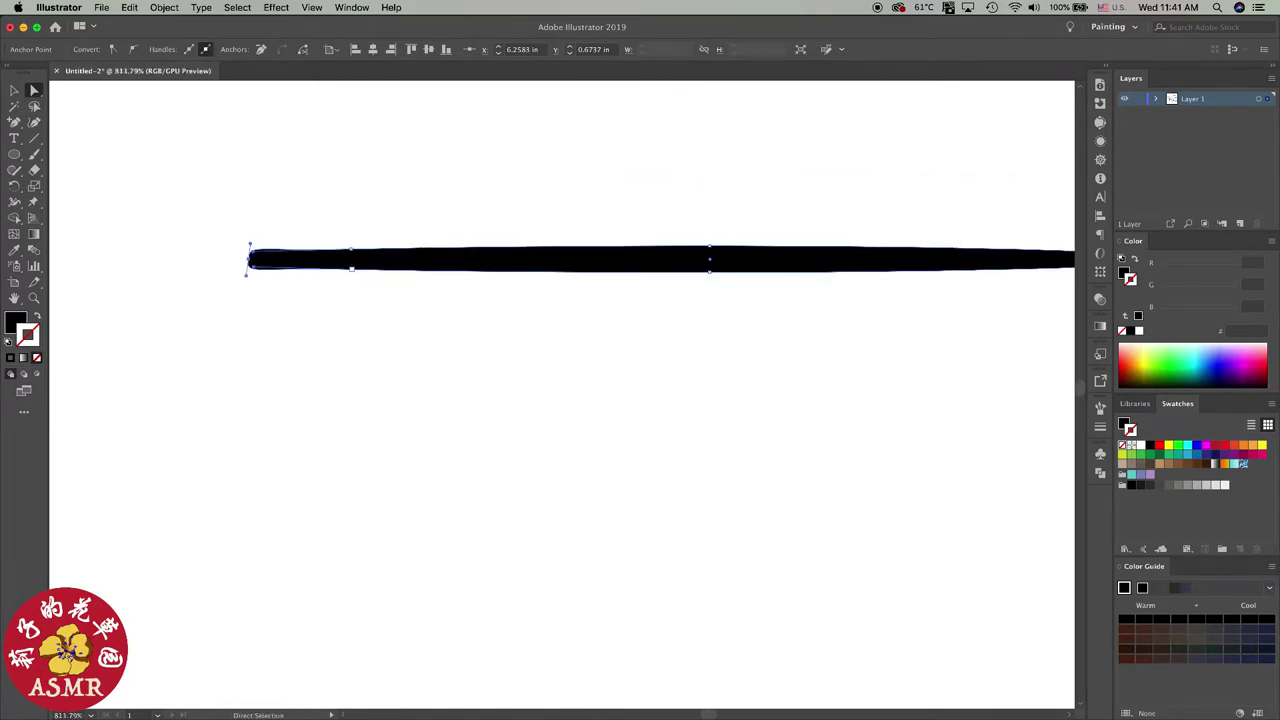
drag(350, 252, 350, 241)
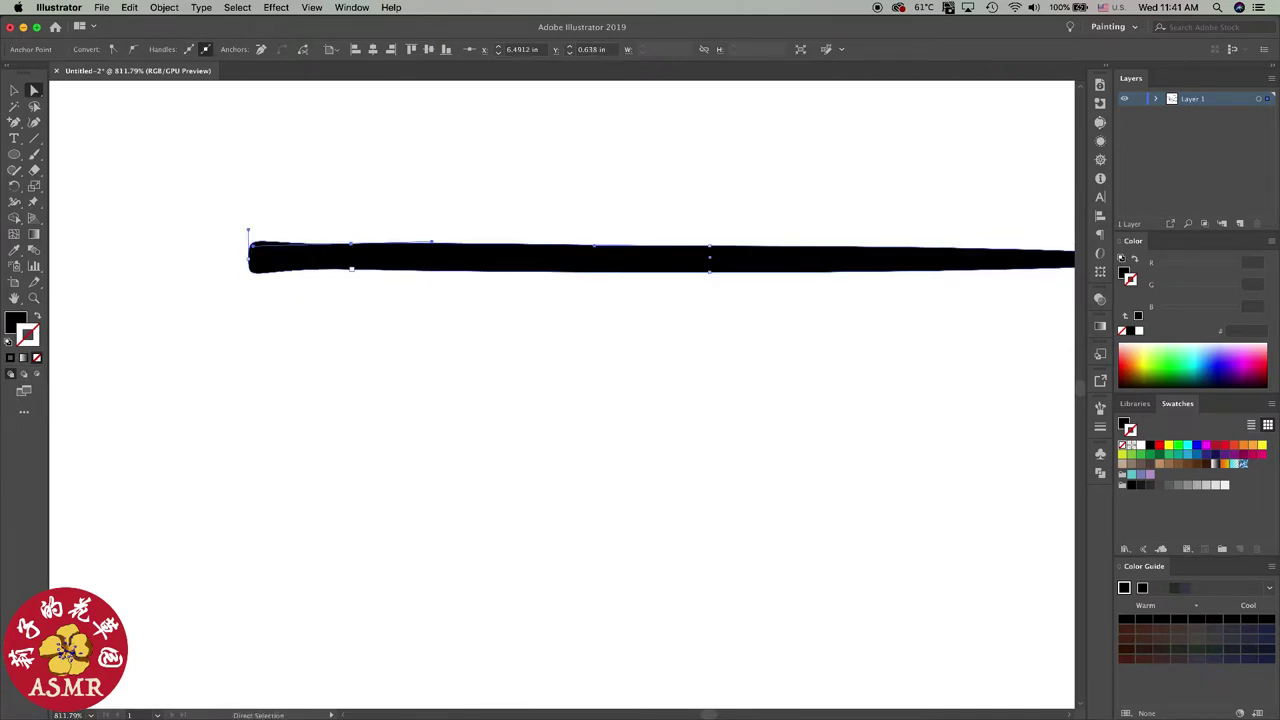
click(352, 268)
drag(352, 268, 352, 276)
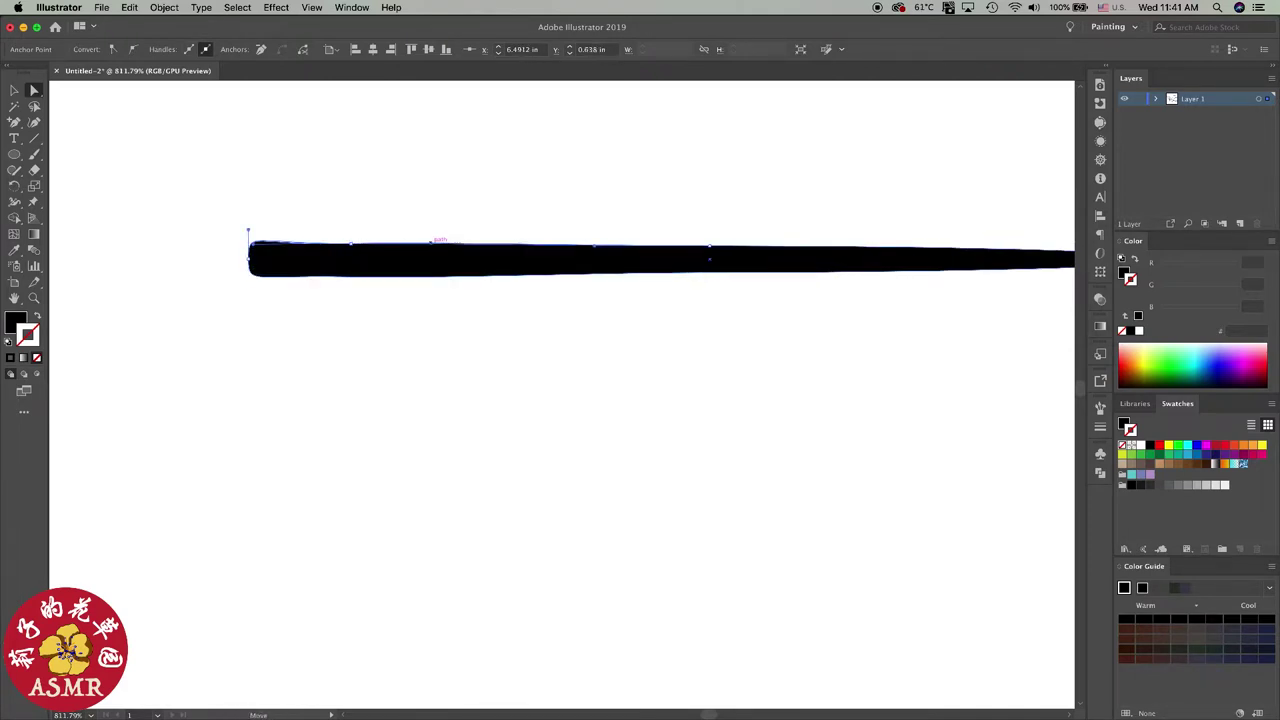
key(ctrl+shift+a)
scroll(546, 332, down, 3)
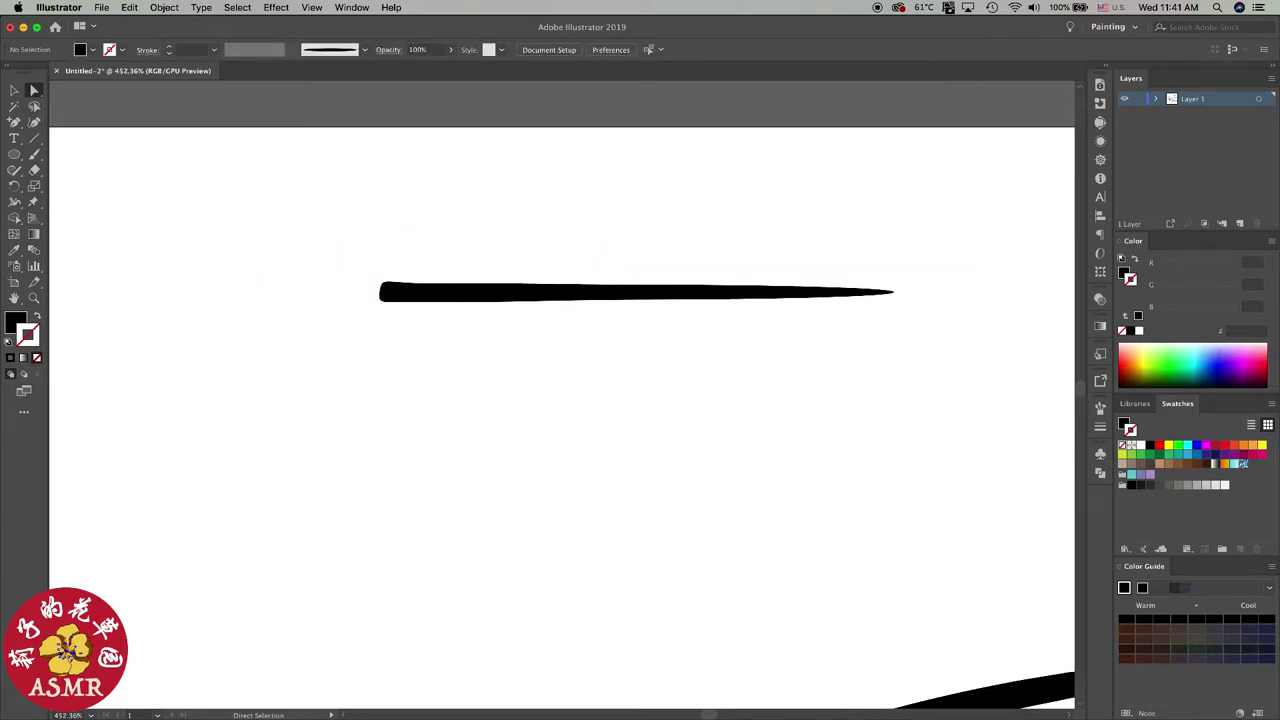
scroll(440, 328, up, 4)
drag(305, 240, 303, 201)
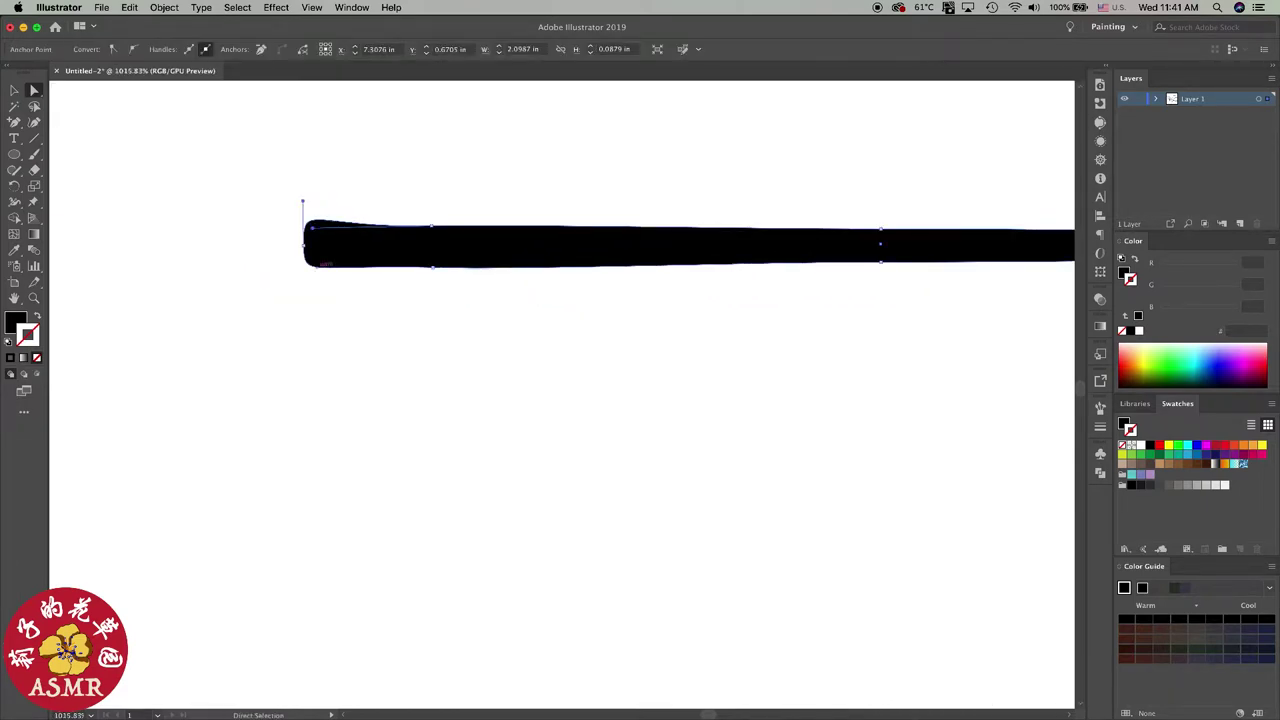
scroll(768, 320, down, 4)
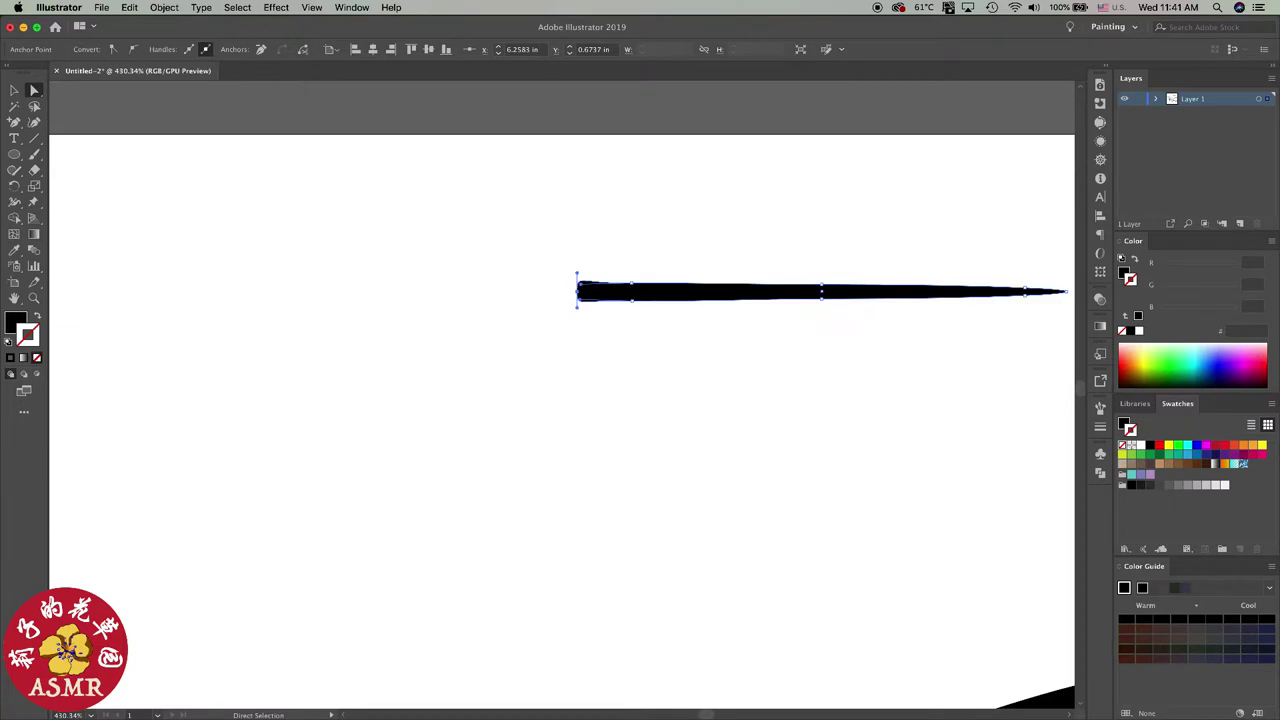
scroll(566, 292, right, 5)
Step: Turn the sharp right tip into a blunt, thicker, rounded end
click(705, 291)
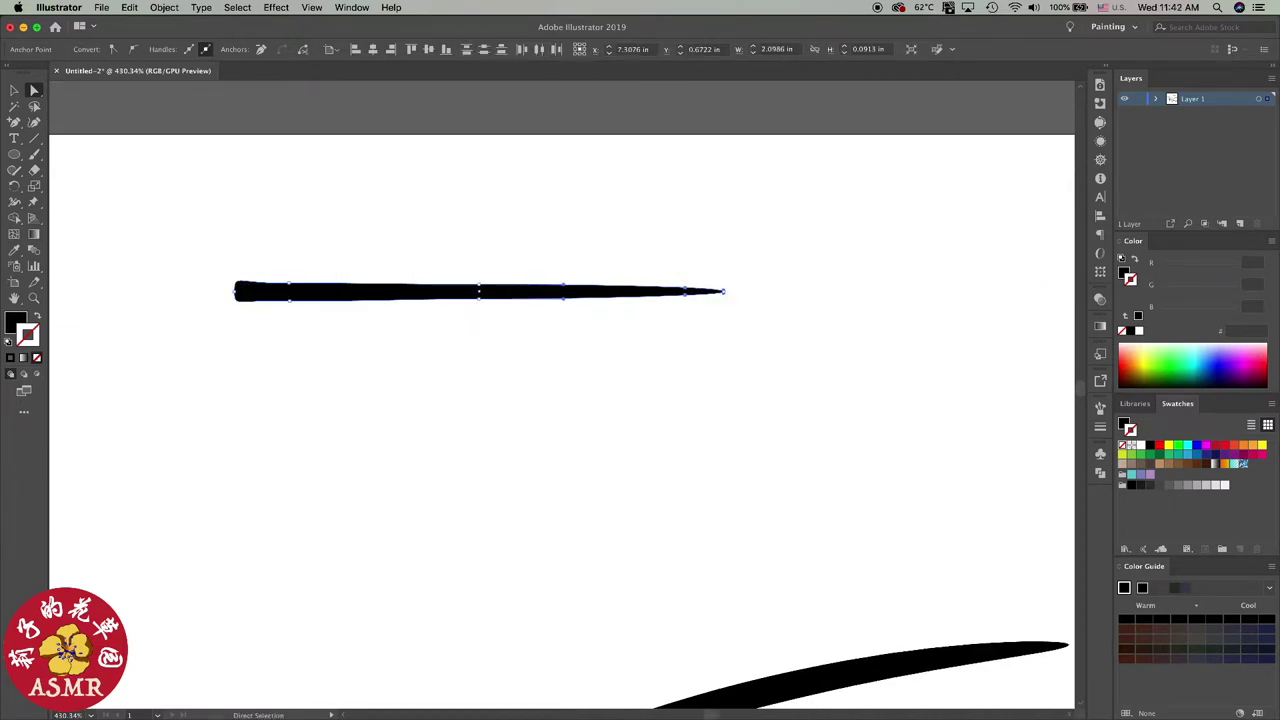
scroll(722, 291, up, 5)
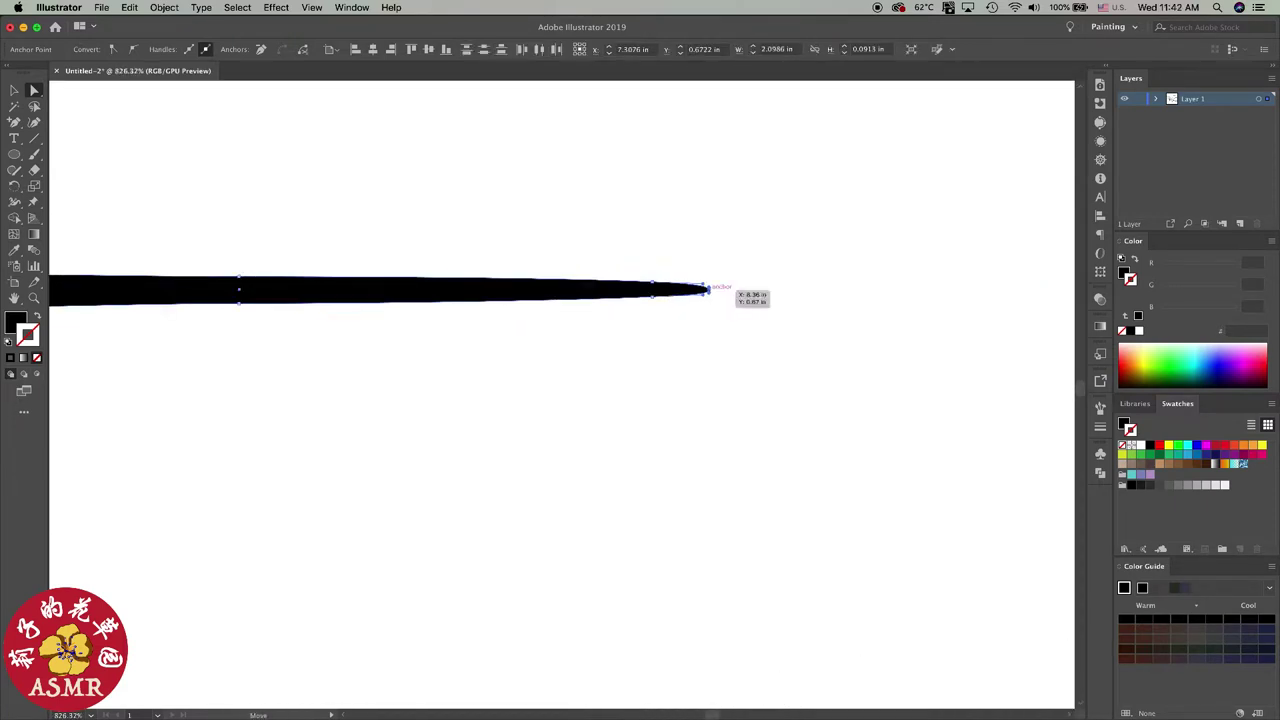
click(707, 290)
drag(707, 290, 706, 246)
click(712, 294)
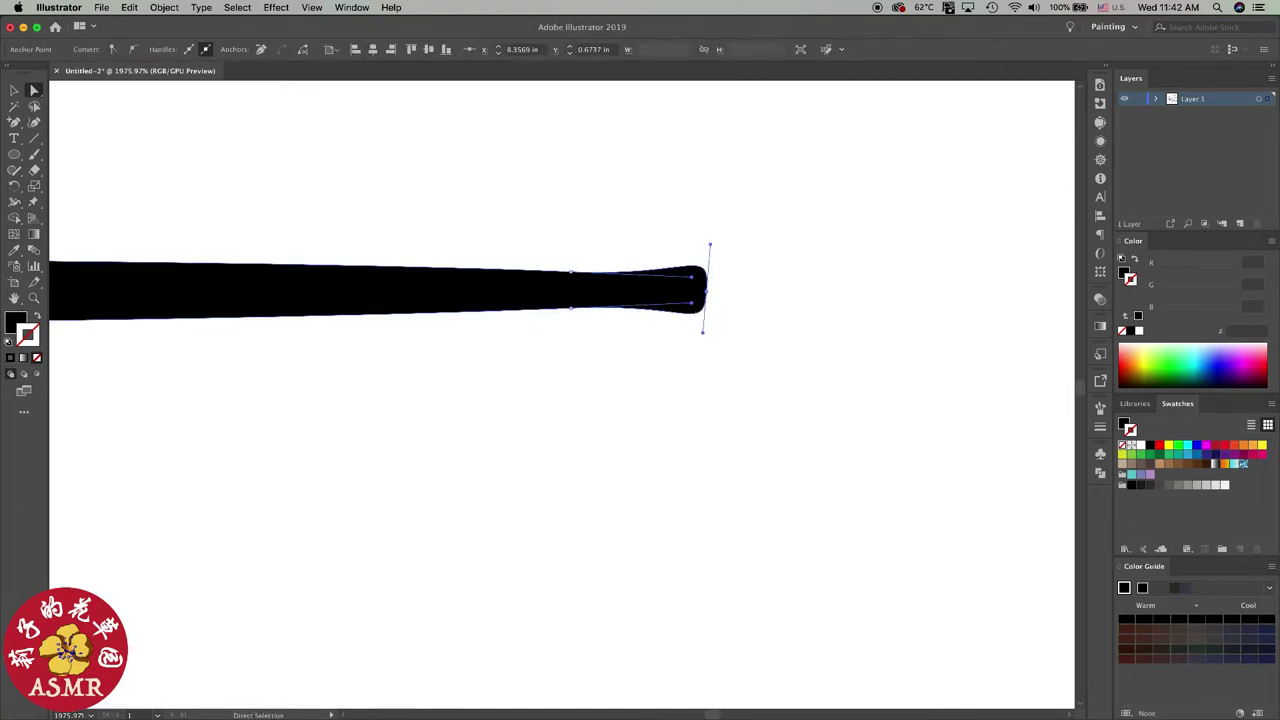
drag(570, 271, 570, 260)
drag(570, 307, 570, 320)
drag(570, 260, 570, 254)
drag(704, 337, 704, 348)
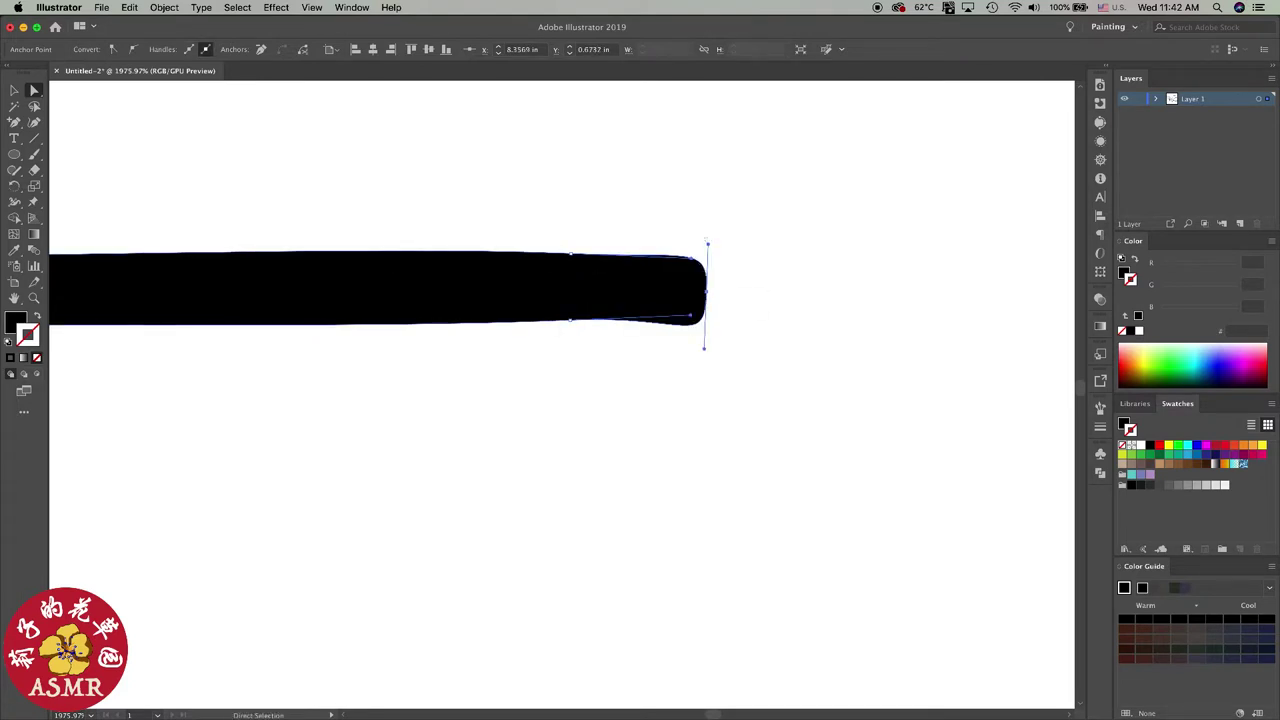
drag(707, 243, 706, 232)
Step: Lift the right end's top edge slightly so the bar is evenly thick
click(820, 400)
scroll(827, 367, down, 5)
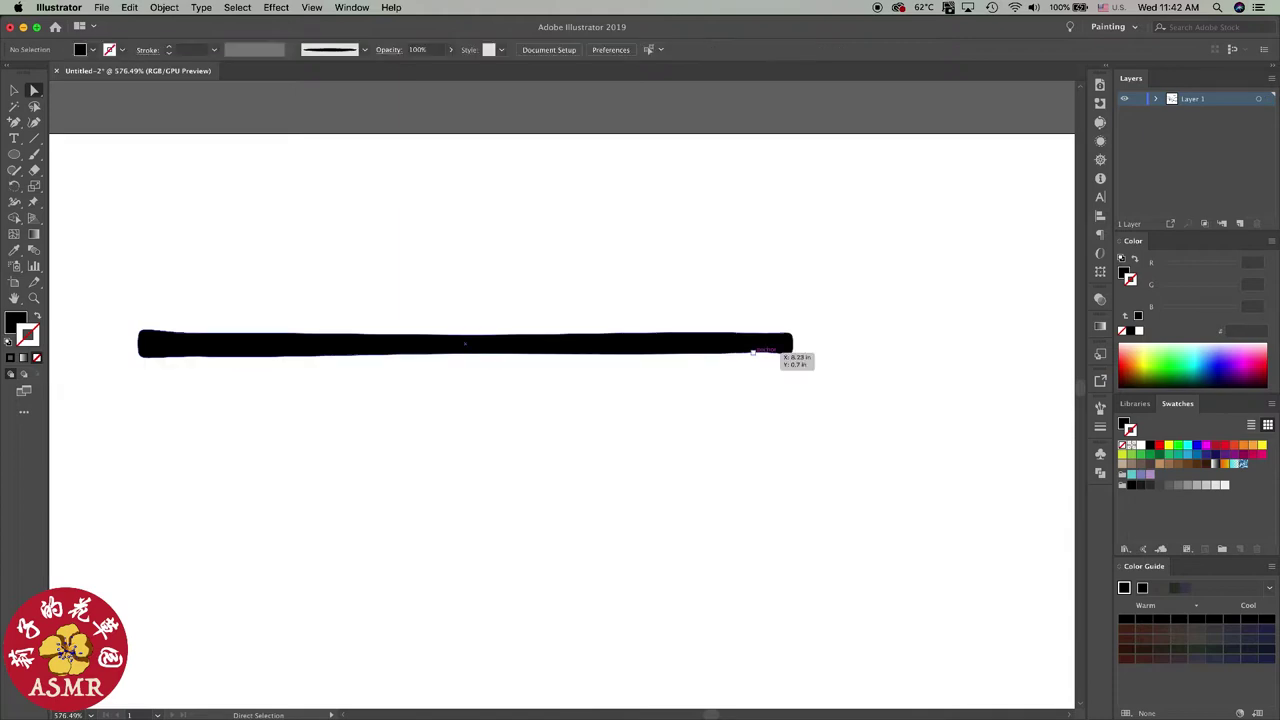
click(752, 351)
mouse_move(722, 332)
mouse_down()
mouse_move(740, 358)
mouse_move(792, 344)
mouse_move(760, 326)
mouse_up()
key(super+shift+a)
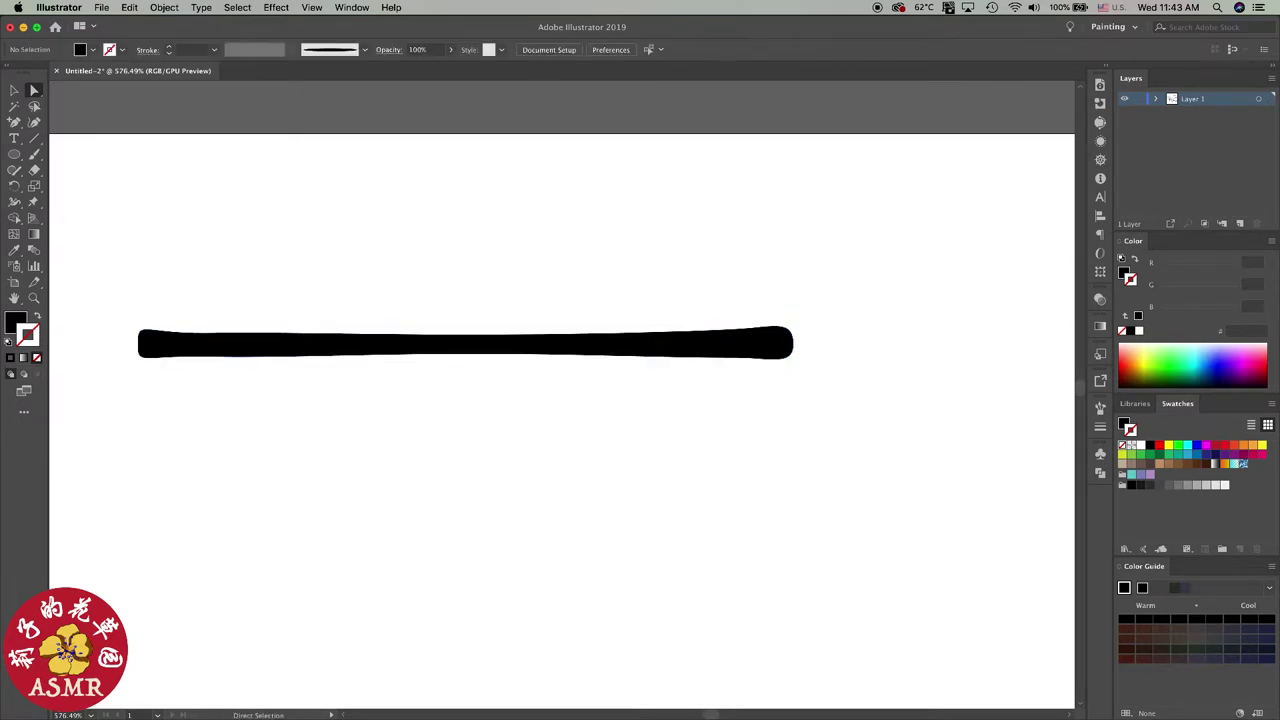
scroll(560, 420, down, 5)
Step: Save the blunt horizontal bar as a new art brush with a colourization method
click(660, 373)
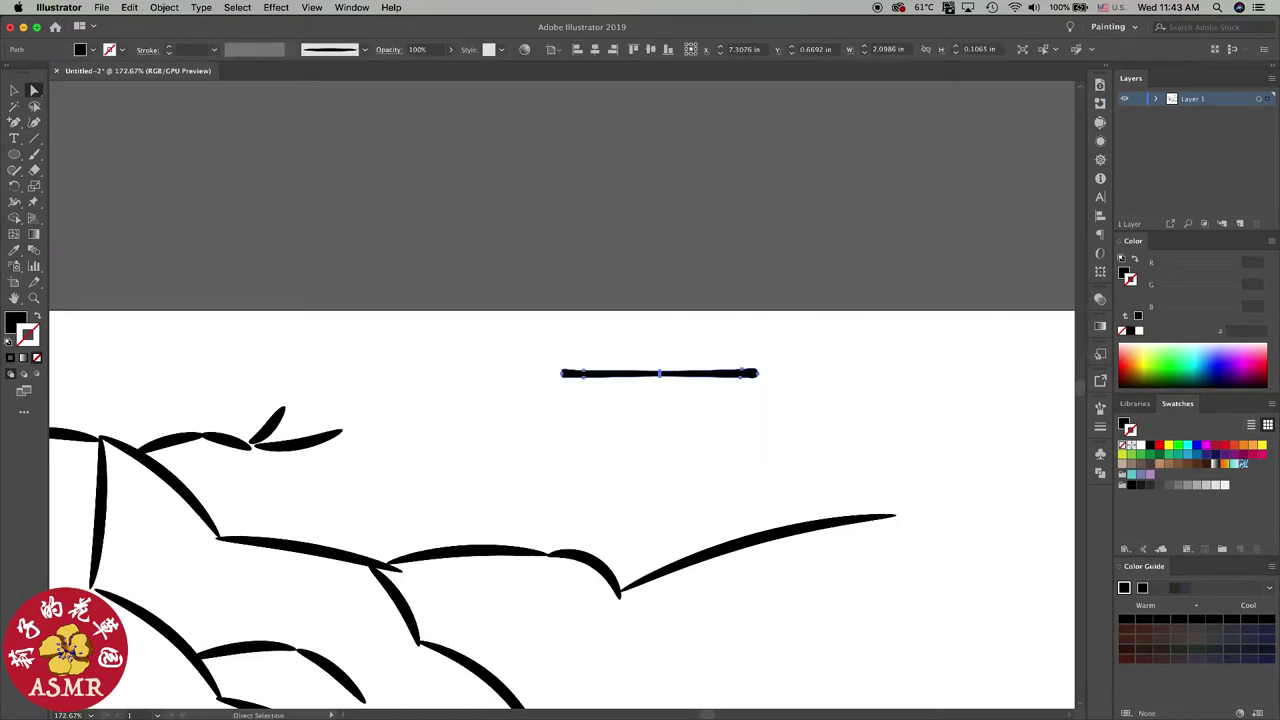
key(v)
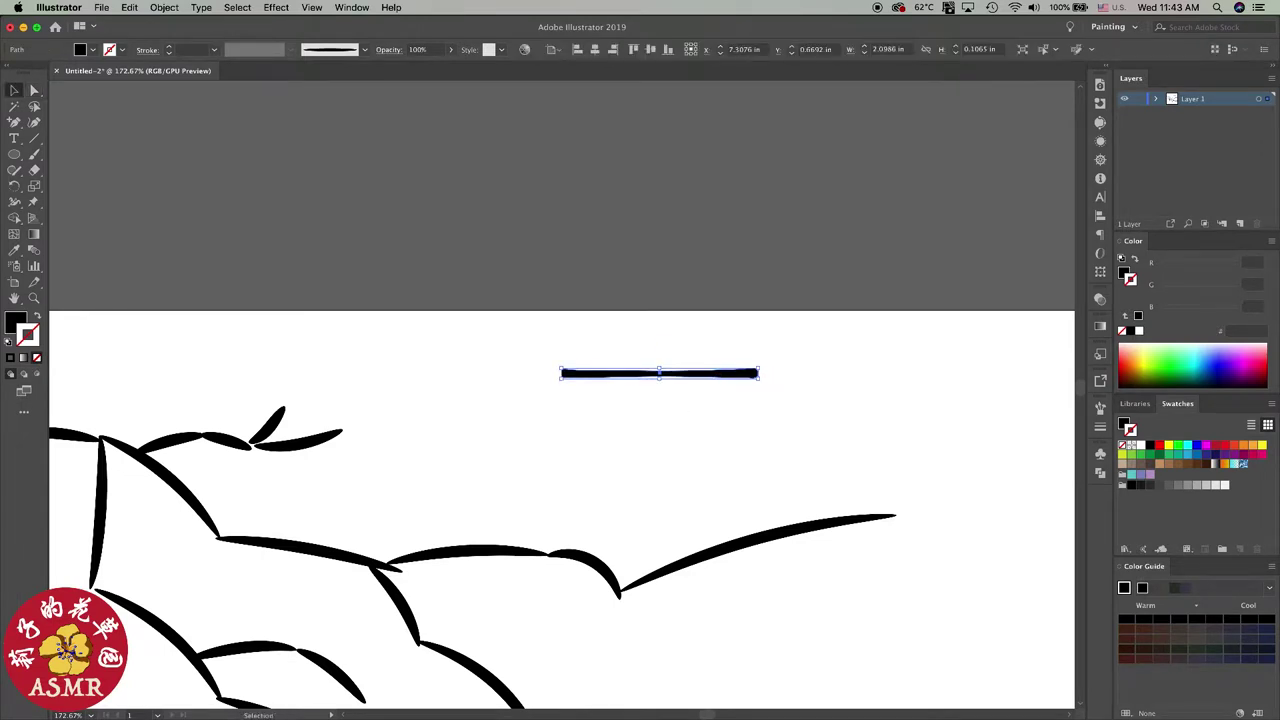
click(1100, 407)
click(1046, 639)
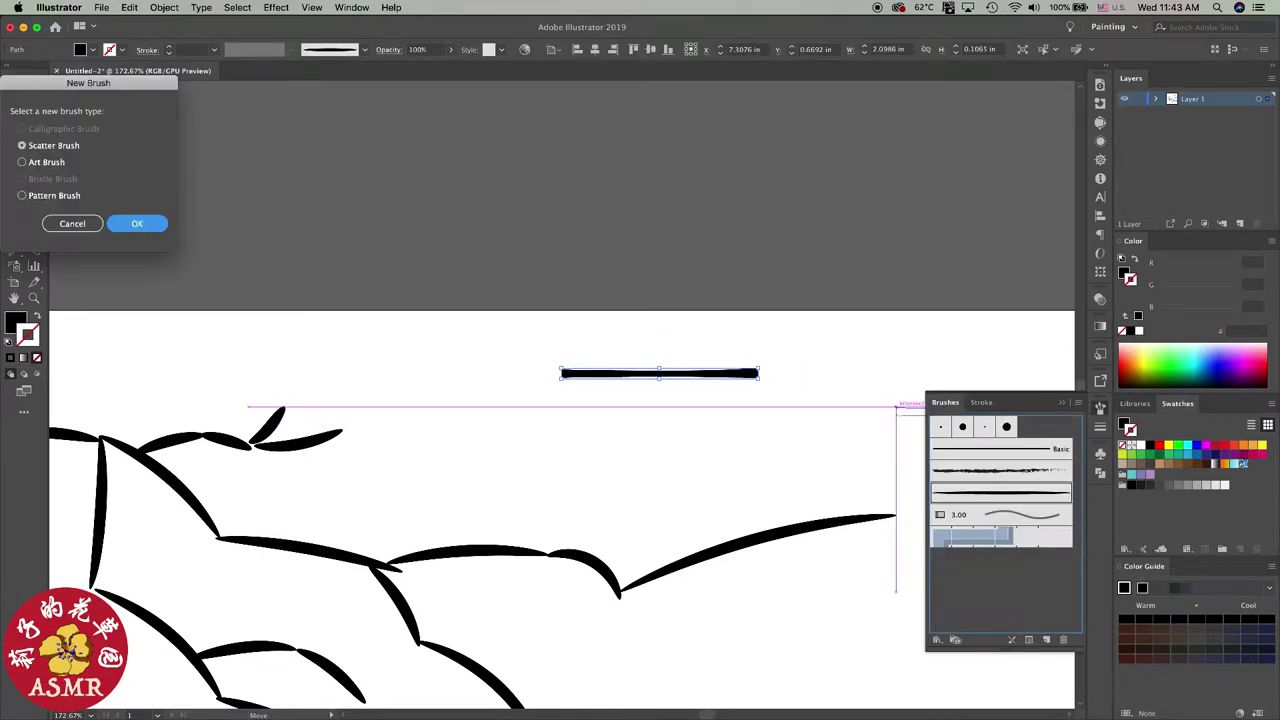
click(22, 161)
click(137, 222)
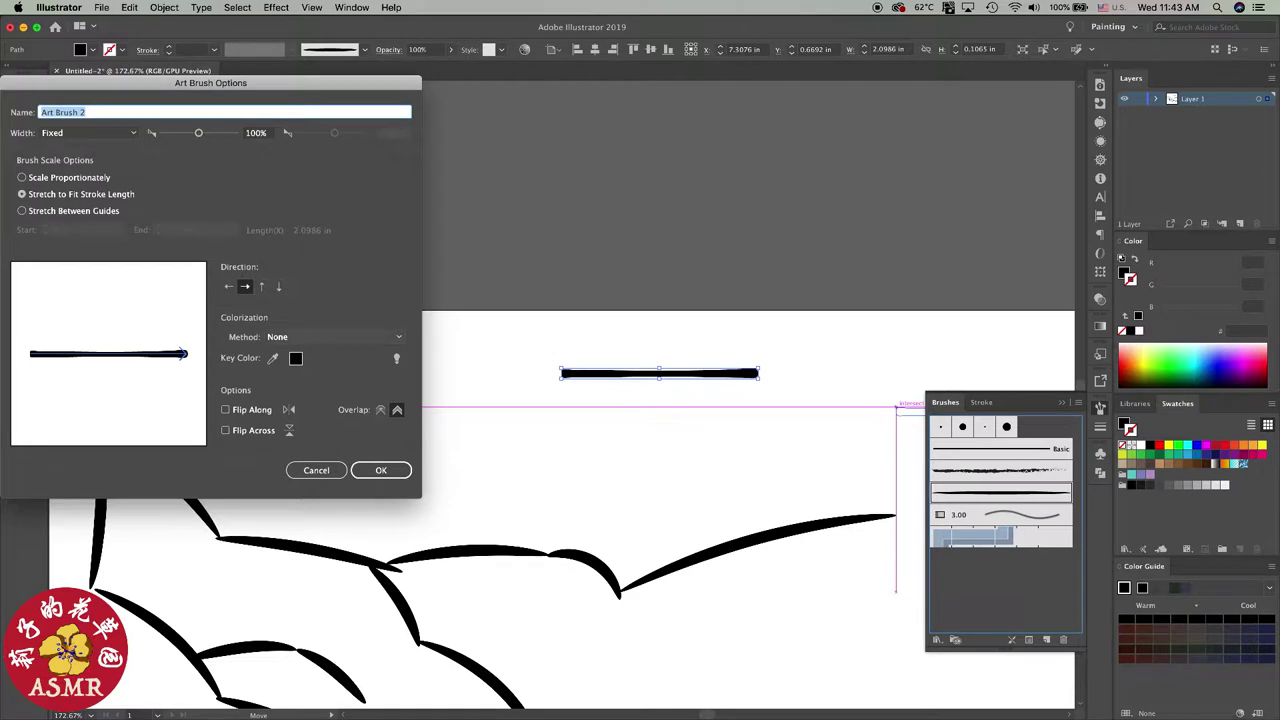
click(335, 337)
click(285, 357)
click(381, 470)
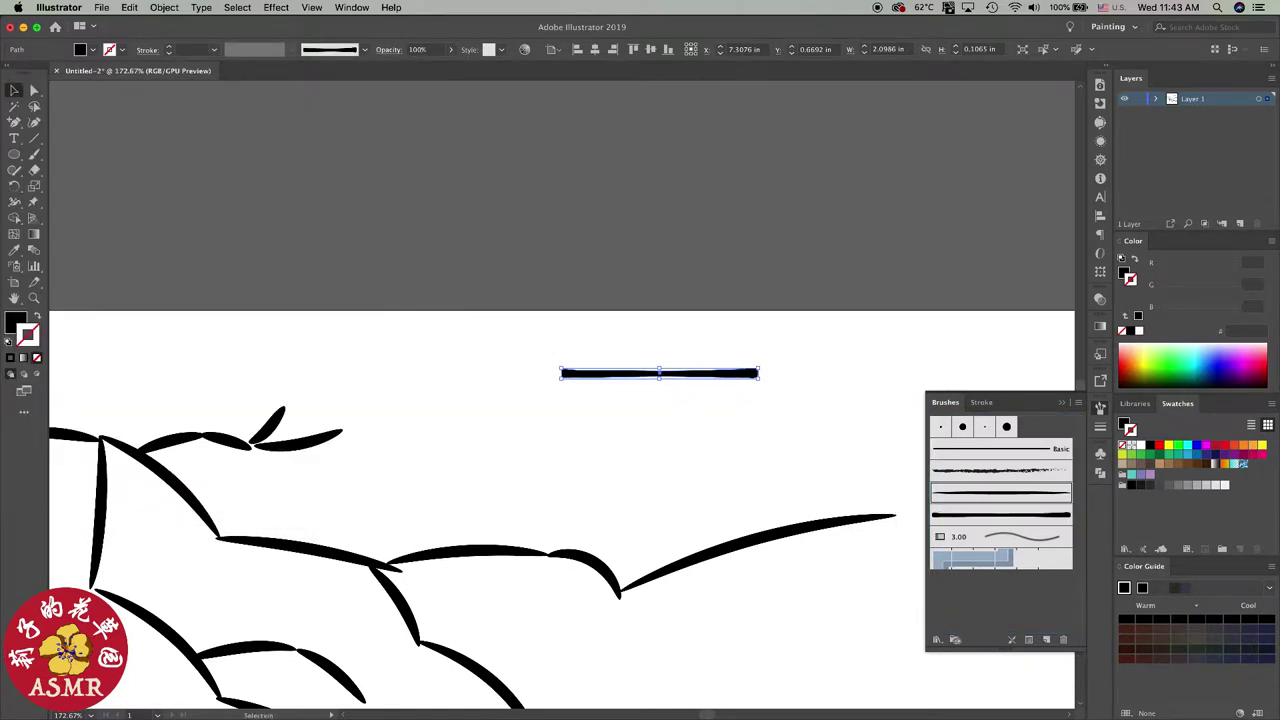
click(1100, 407)
click(545, 440)
scroll(545, 440, down, 5)
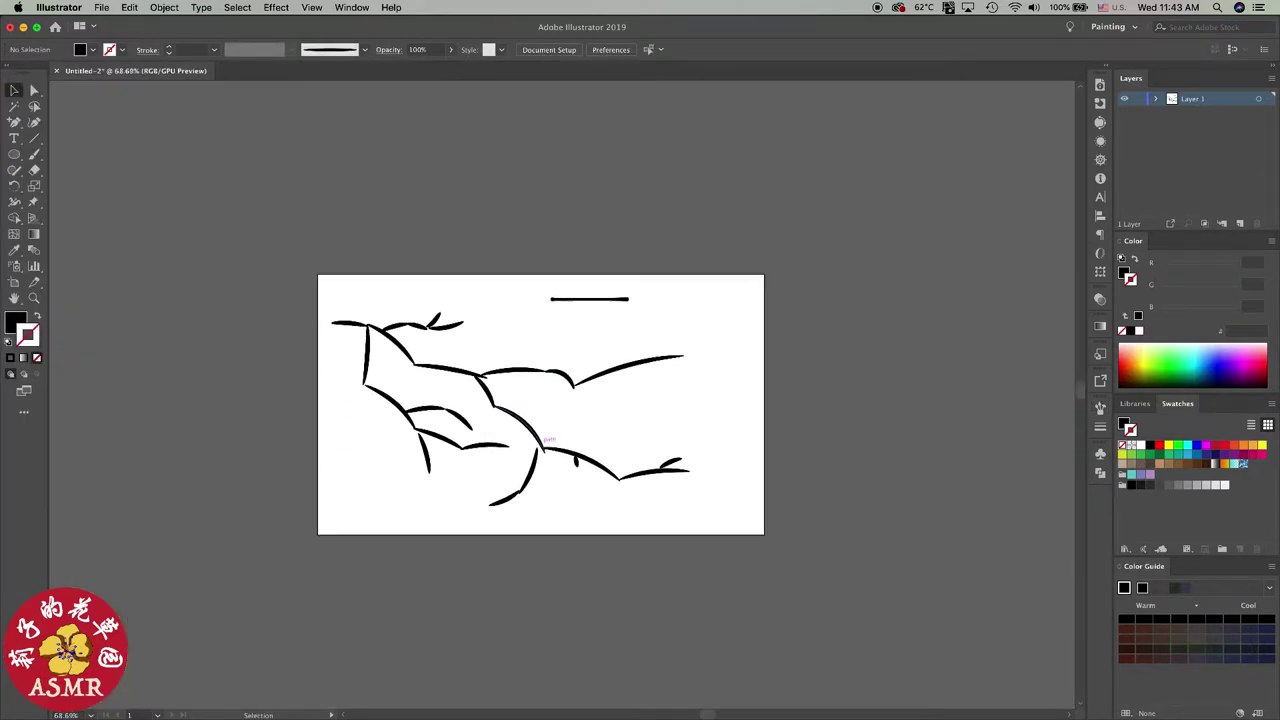
scroll(545, 440, up, 3)
Step: Apply the new thicker bar brush to every stroke on the artboard
click(205, 238)
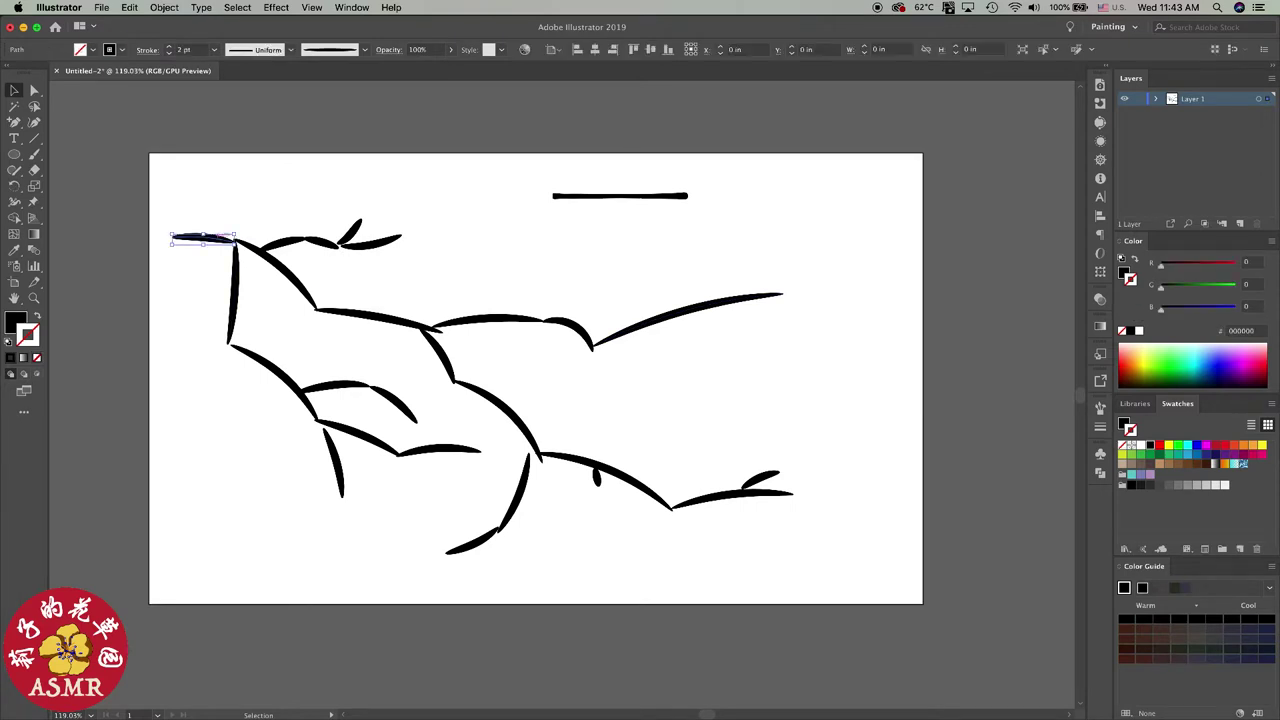
key(ctrl+a)
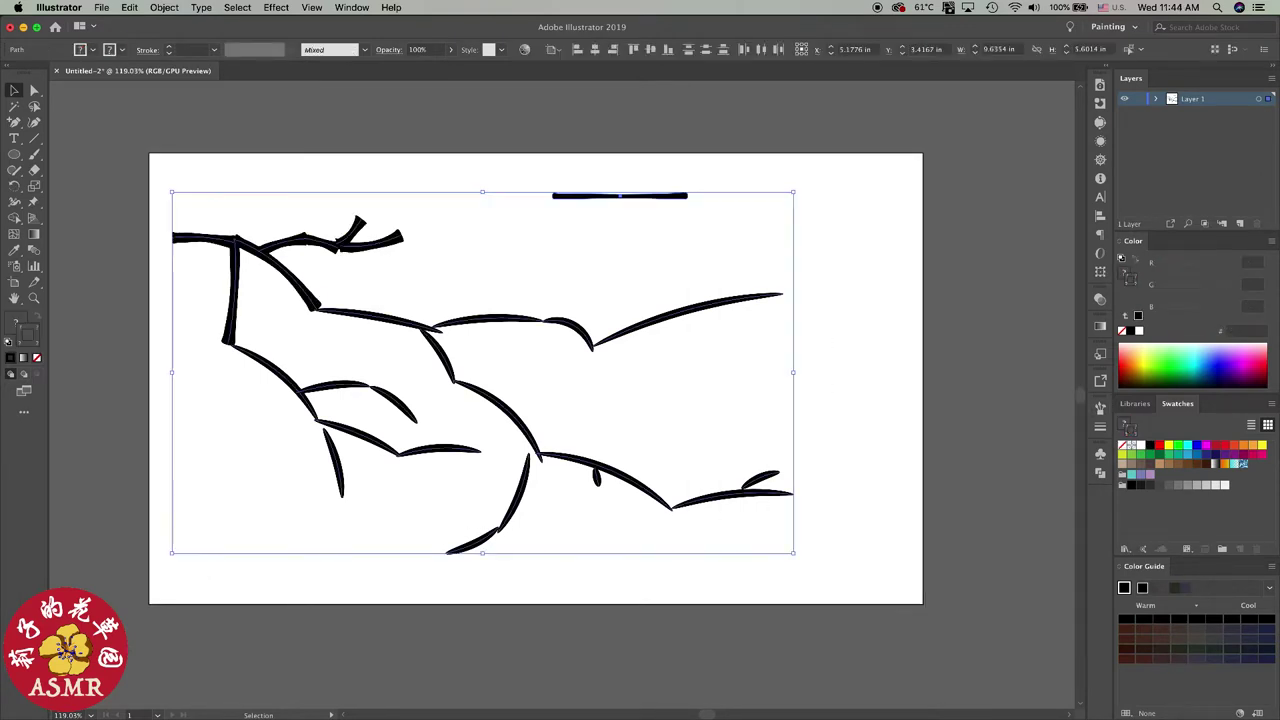
click(1100, 406)
click(1000, 533)
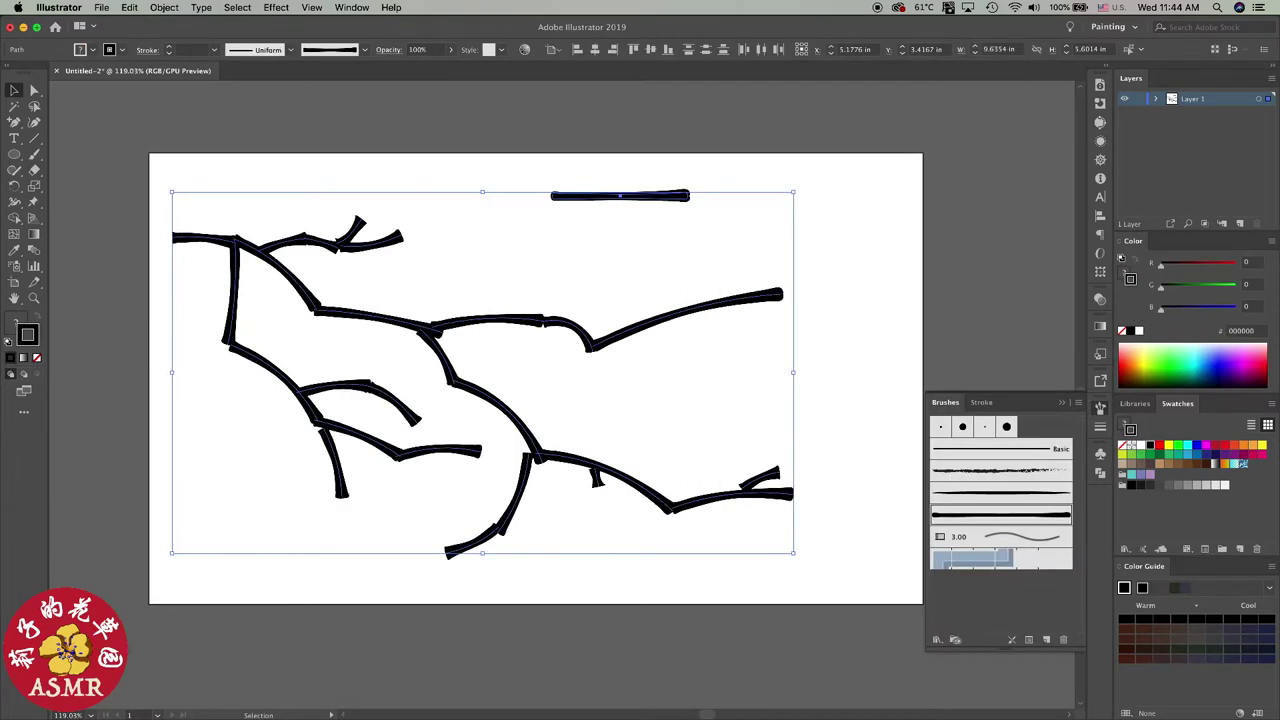
key(ctrl+shift+a)
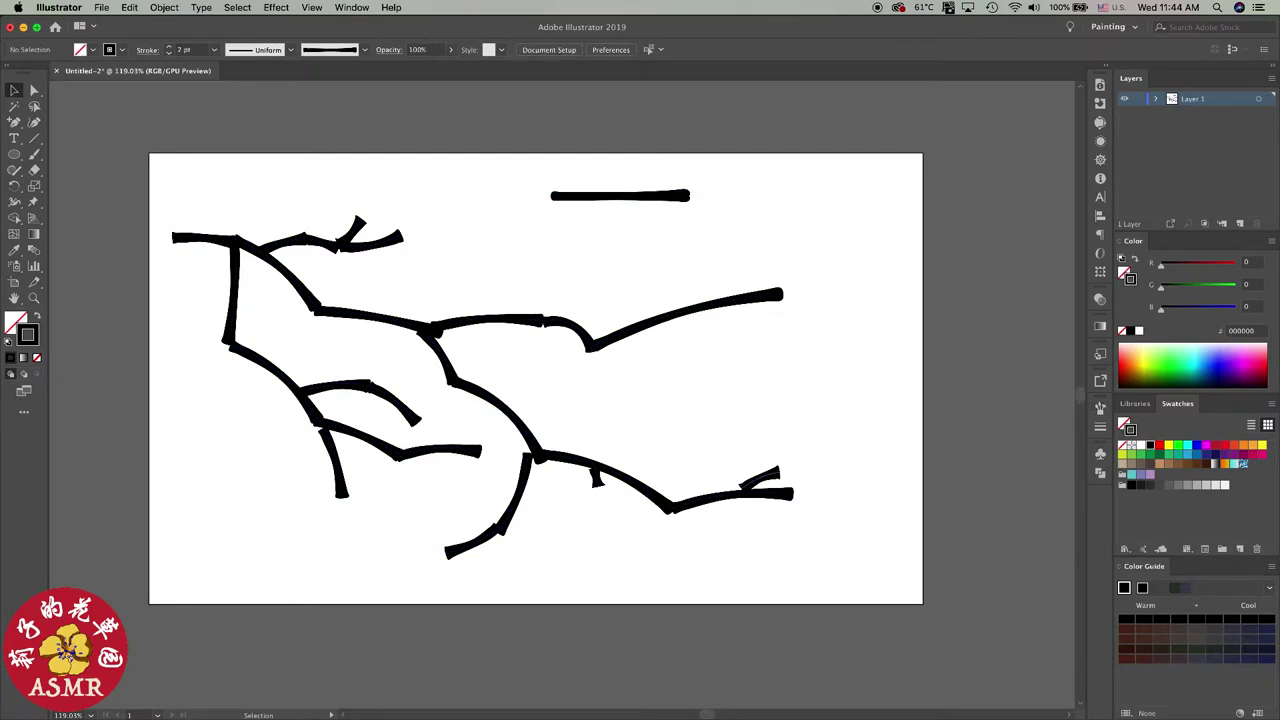
Step: Raise all branch strokes to 1.5 pt and recolour them grey-brown
drag(168, 186, 796, 566)
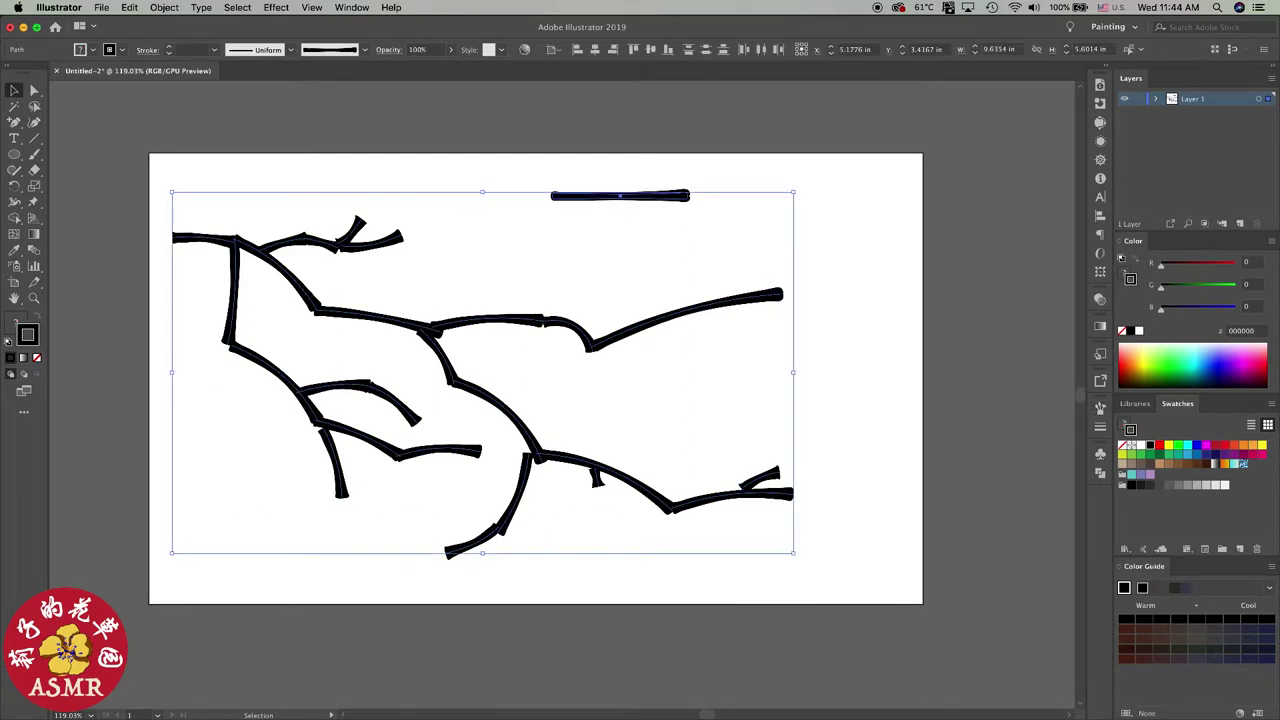
click(1100, 426)
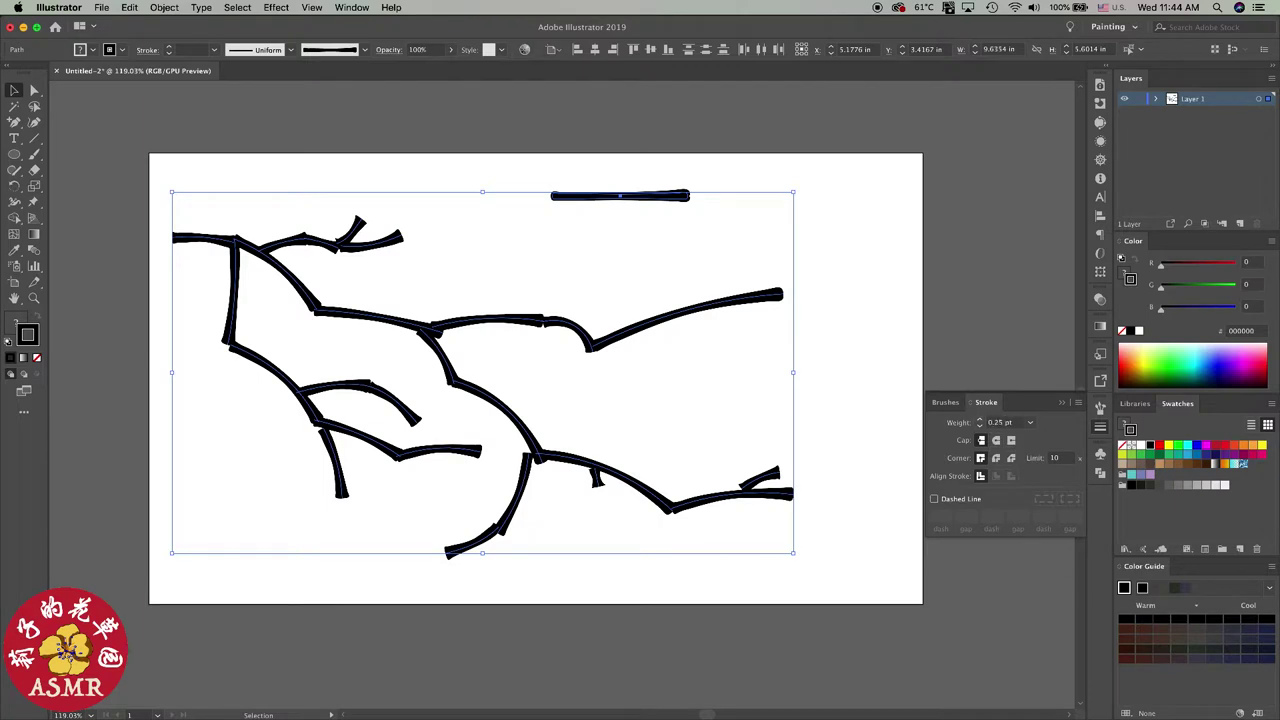
key(Up)
key(Up)
key(super+shift+a)
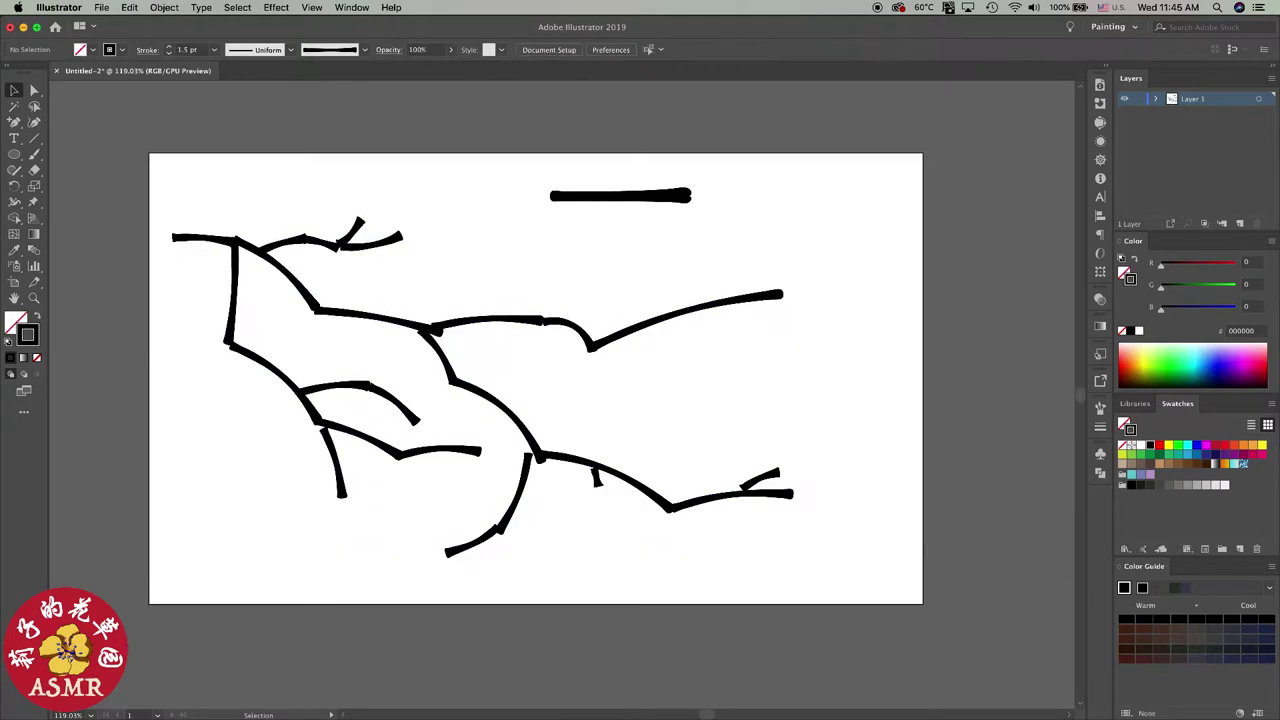
drag(166, 186, 820, 566)
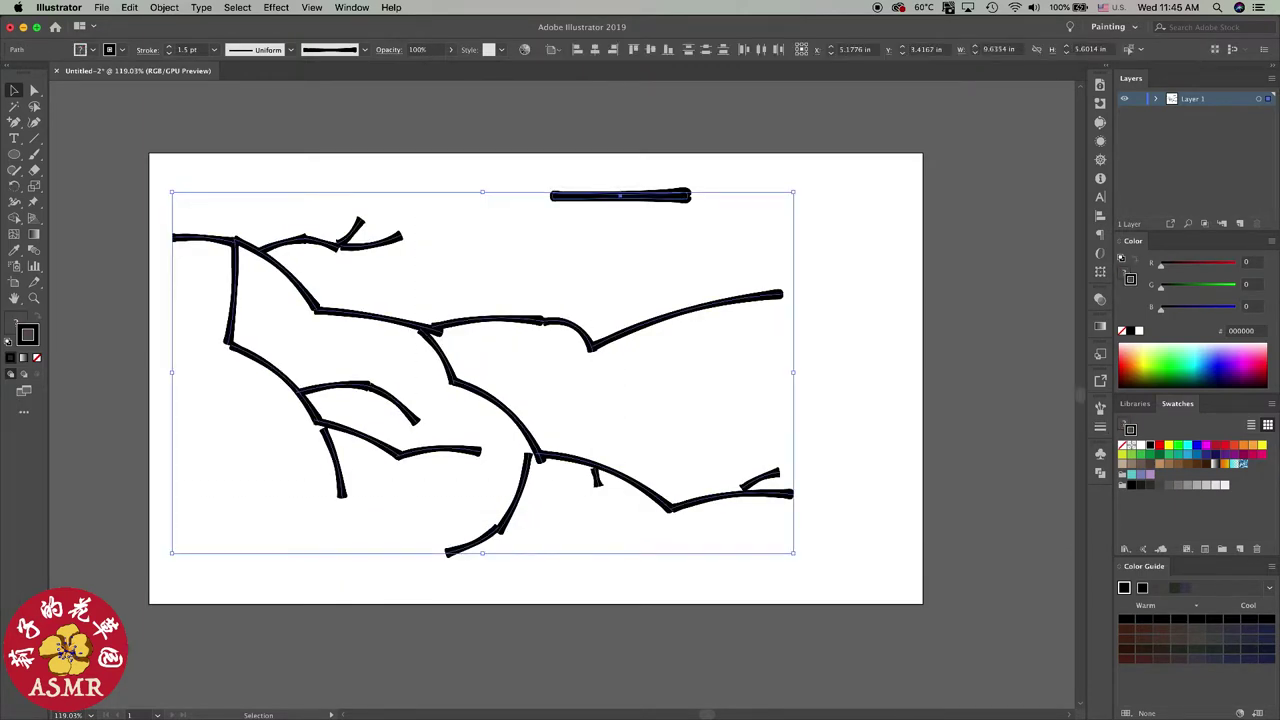
click(1131, 464)
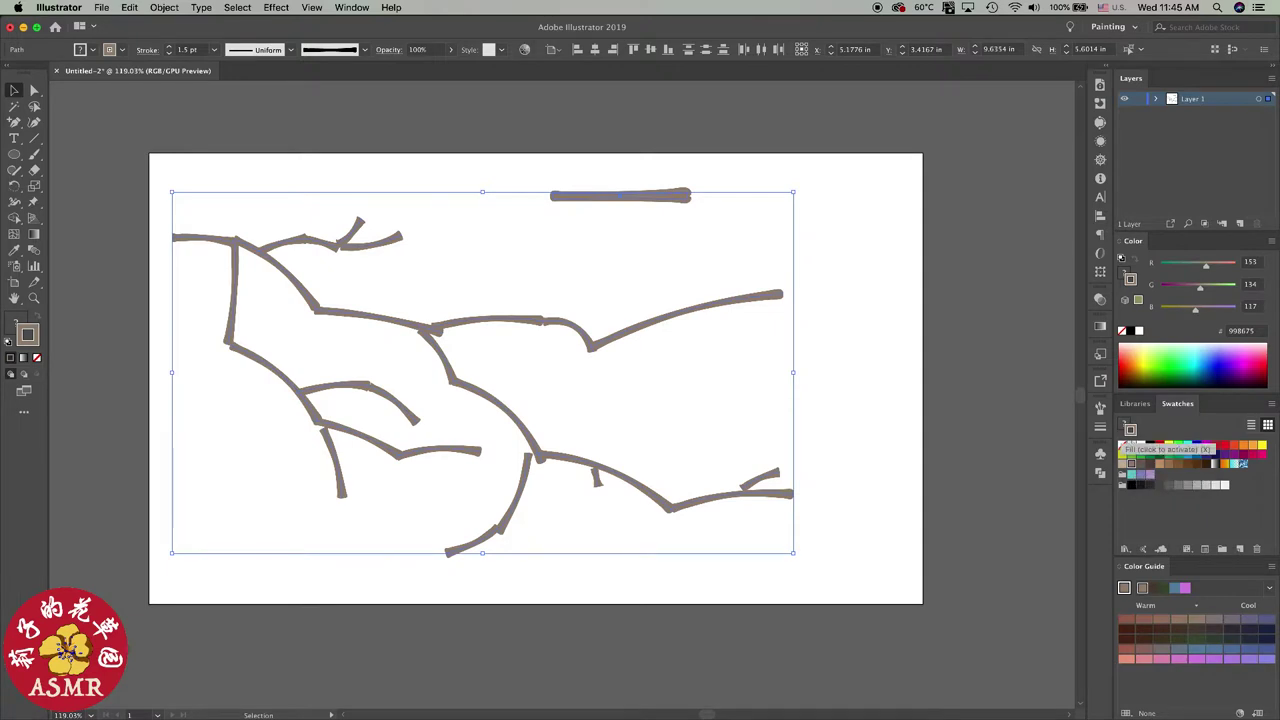
Step: Set the fill to none and recolour all branch strokes light tan
key(x)
key(slash)
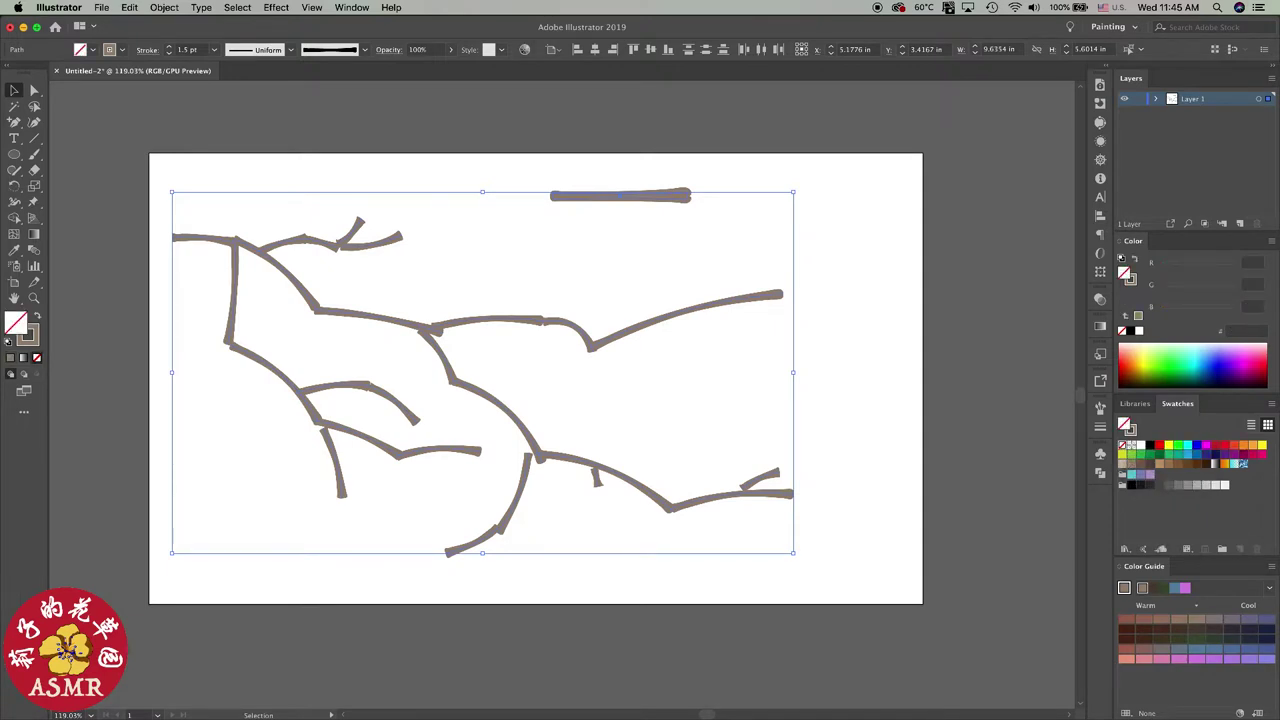
key(x)
key(super+shift+a)
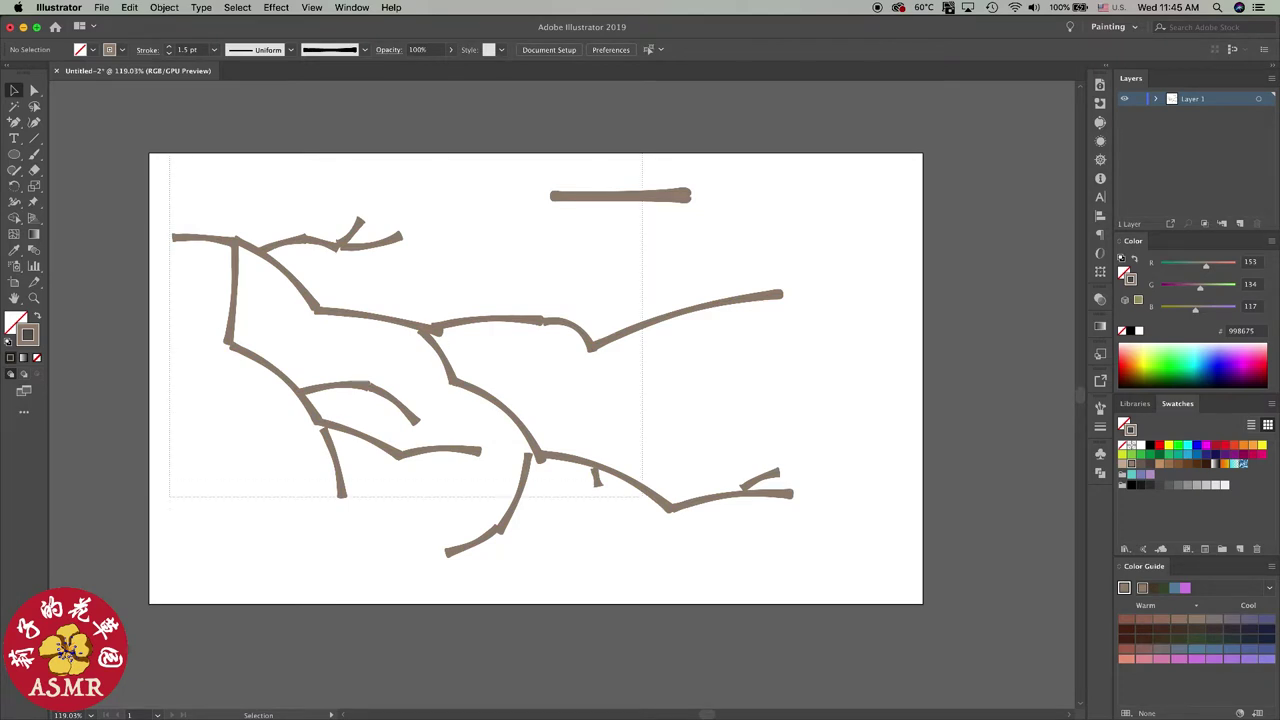
drag(640, 150, 168, 562)
click(1243, 463)
key(super+shift+a)
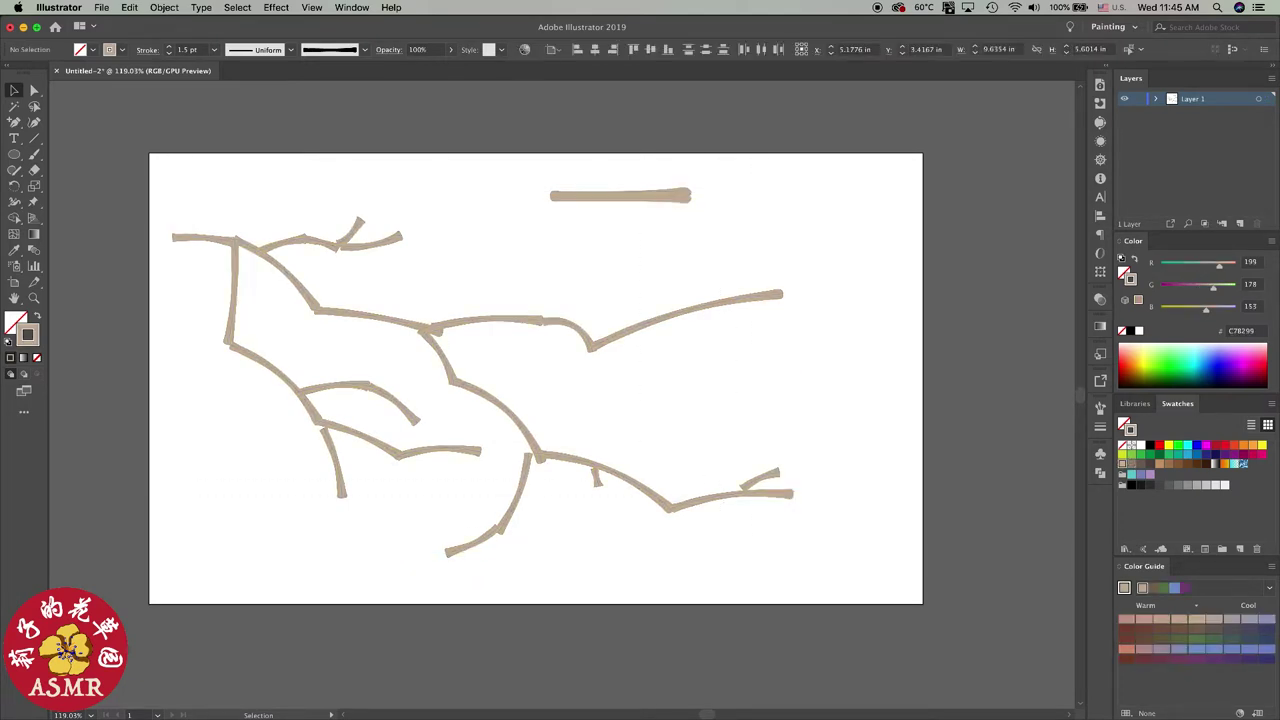
Step: Move the top bar above the artboard and make it a tan-filled shape with no stroke
click(620, 195)
key(Delete)
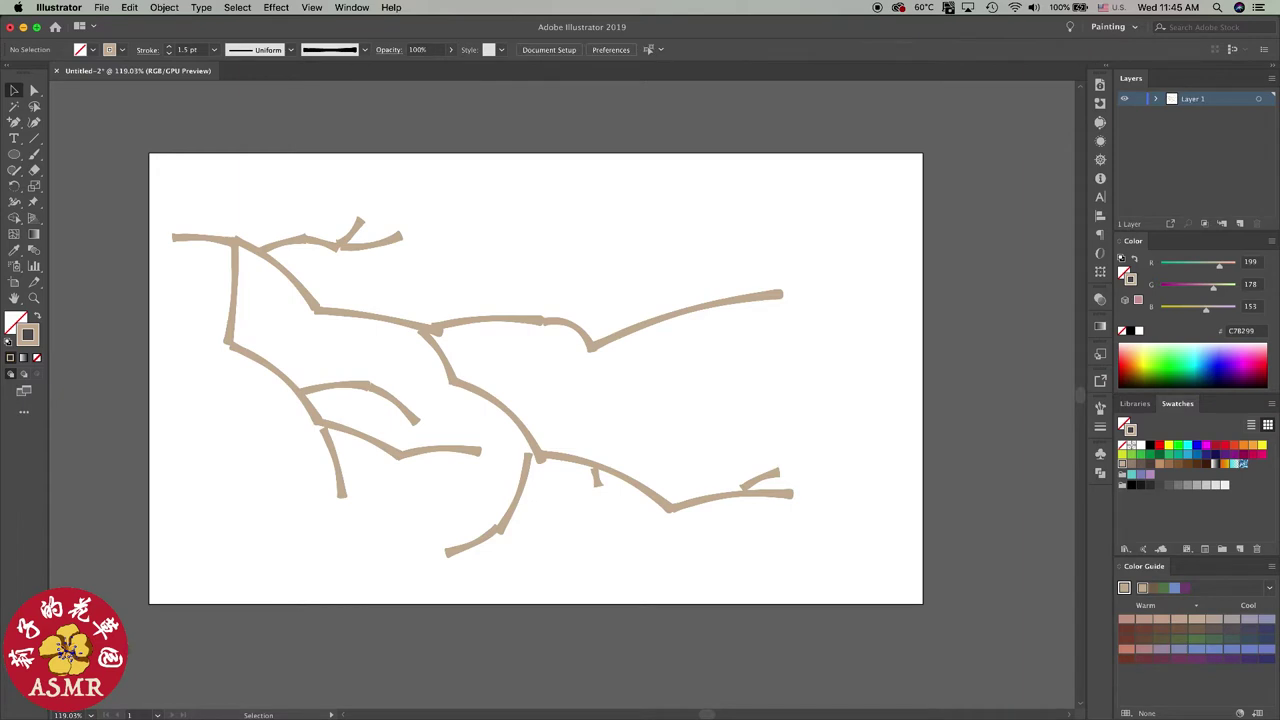
key(super+z)
drag(666, 195, 798, 124)
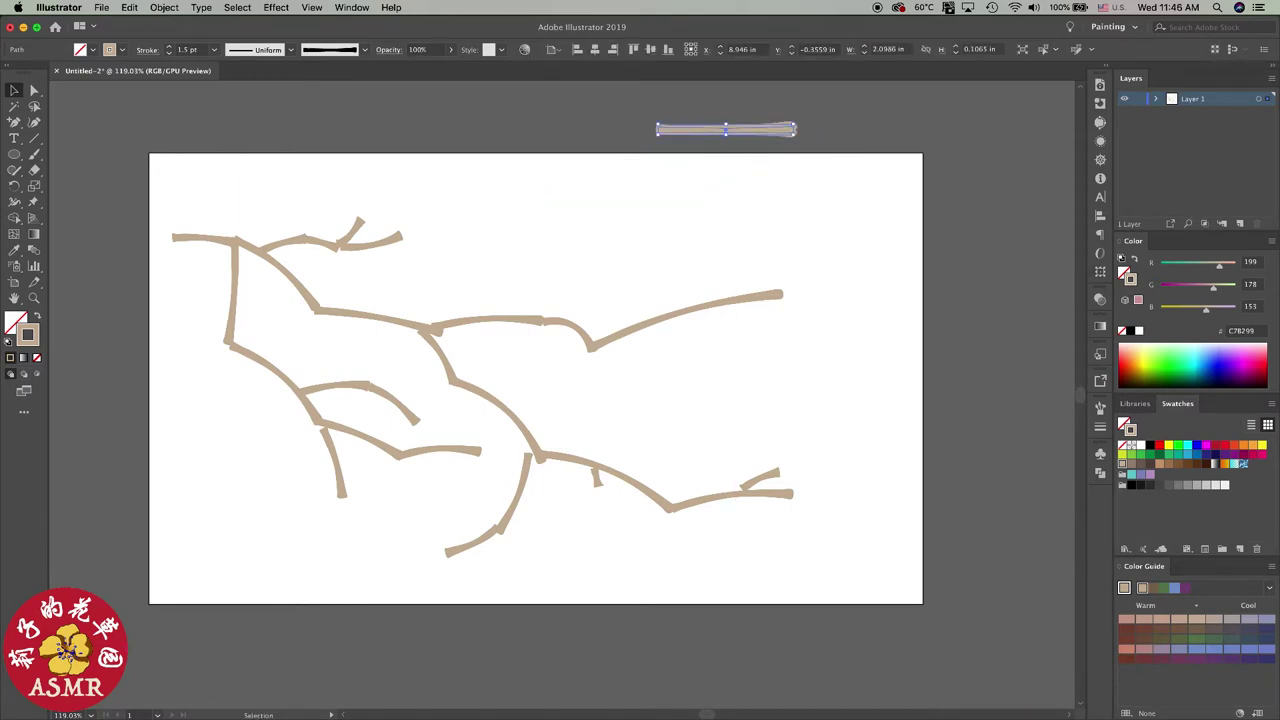
key(x)
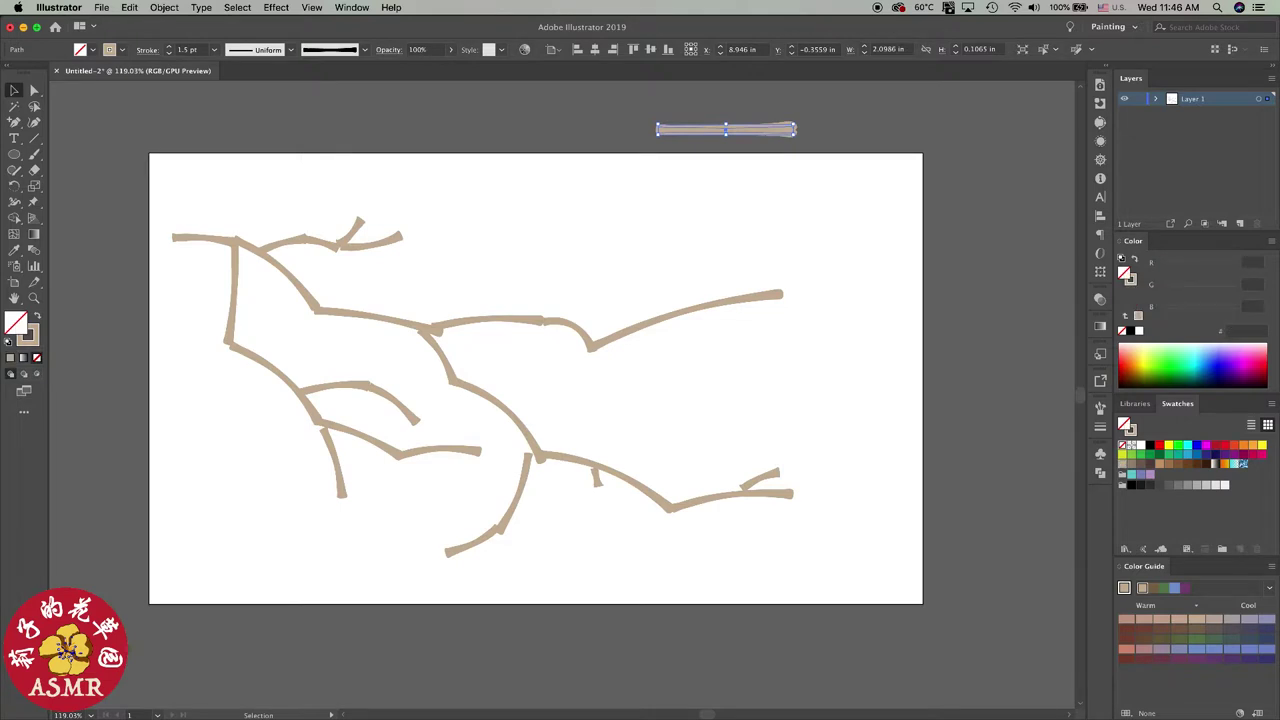
key(shift+x)
key(super+shift+a)
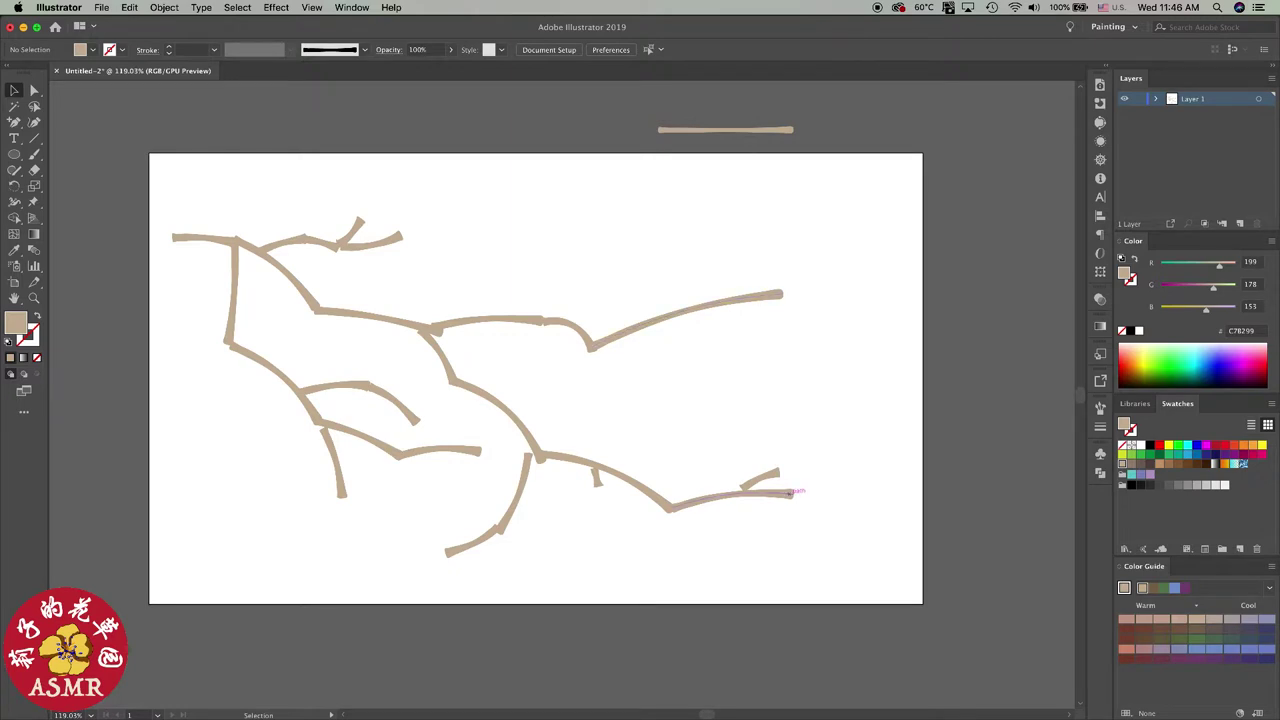
Step: Place a copy of the top bar on the artboard and fill it black
click(792, 492)
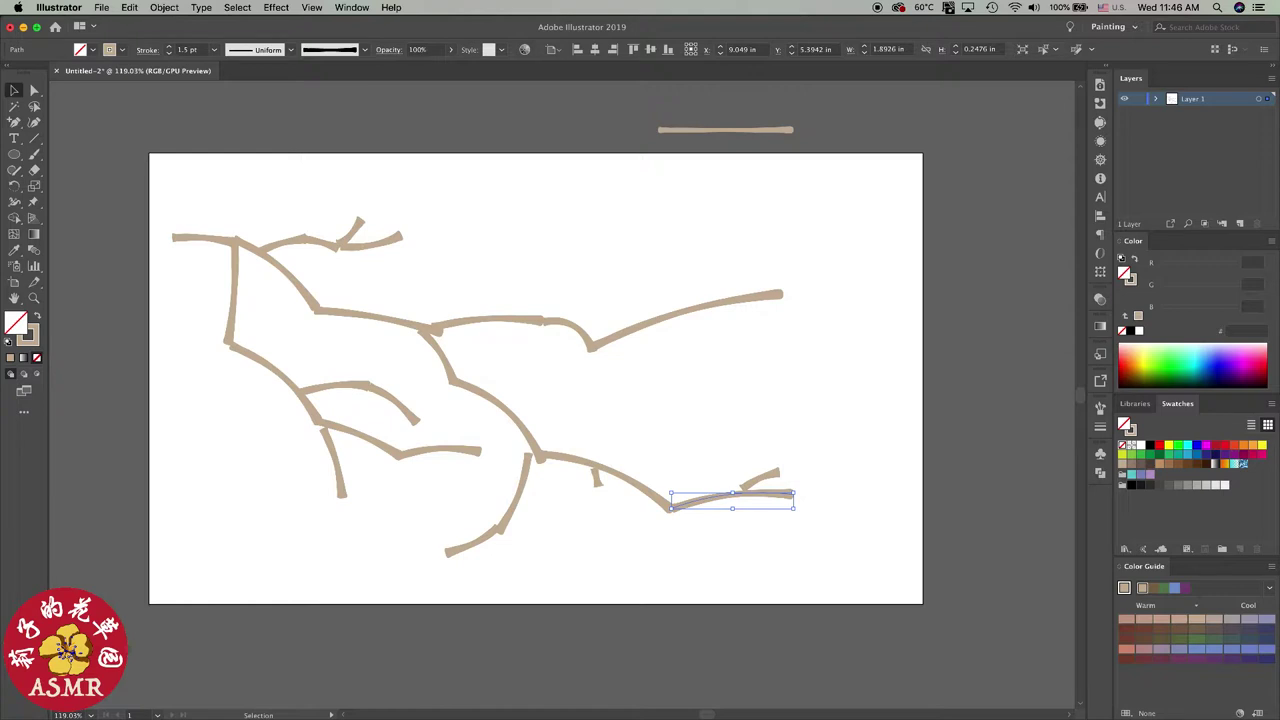
drag(793, 129, 780, 174)
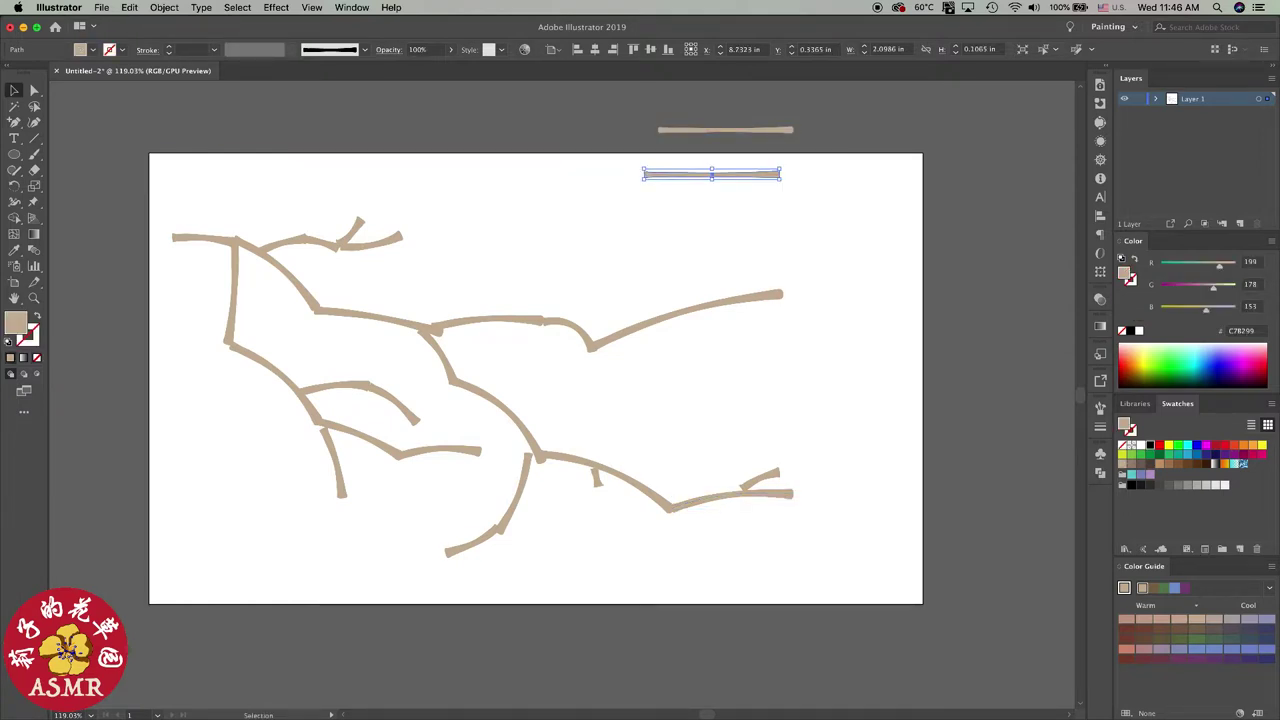
click(1150, 445)
scroll(765, 180, up, 2)
scroll(765, 180, up, 3)
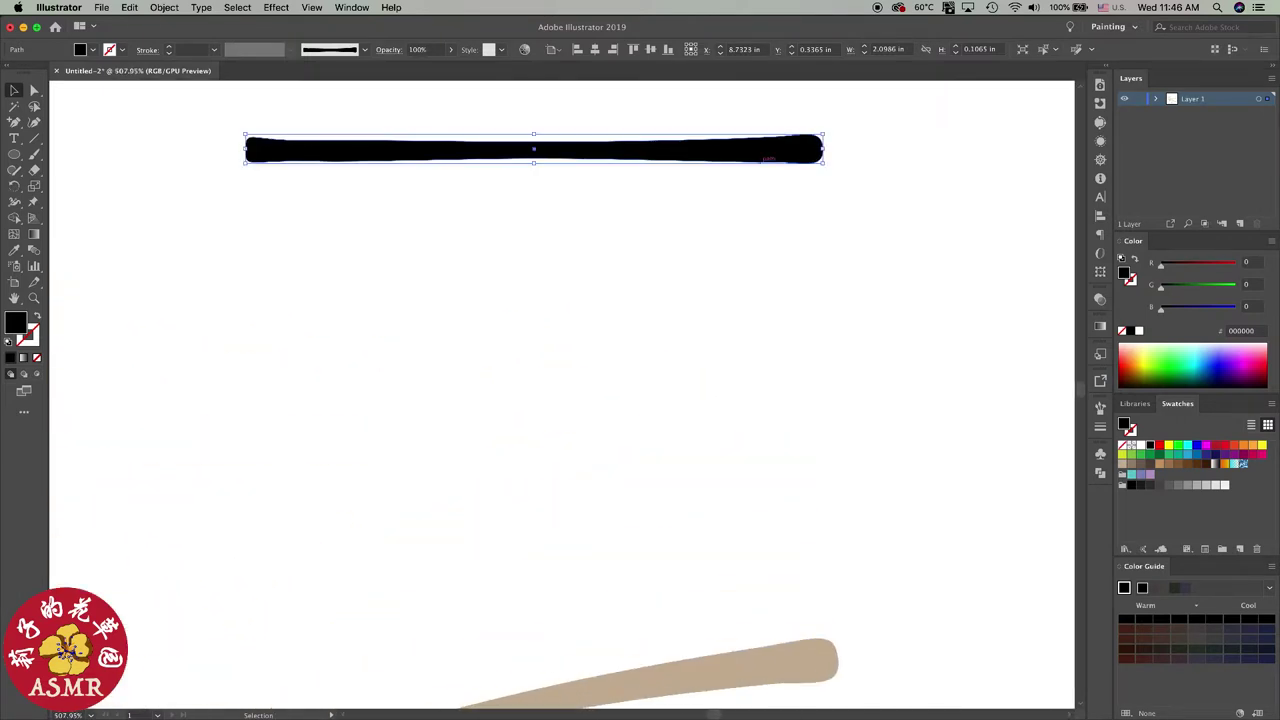
Step: Pull the black copy's right-end anchors into a sharp tapered point
key(a)
mouse_move(846, 128)
mouse_down()
mouse_move(784, 170)
mouse_move(790, 155)
mouse_move(717, 144)
mouse_up()
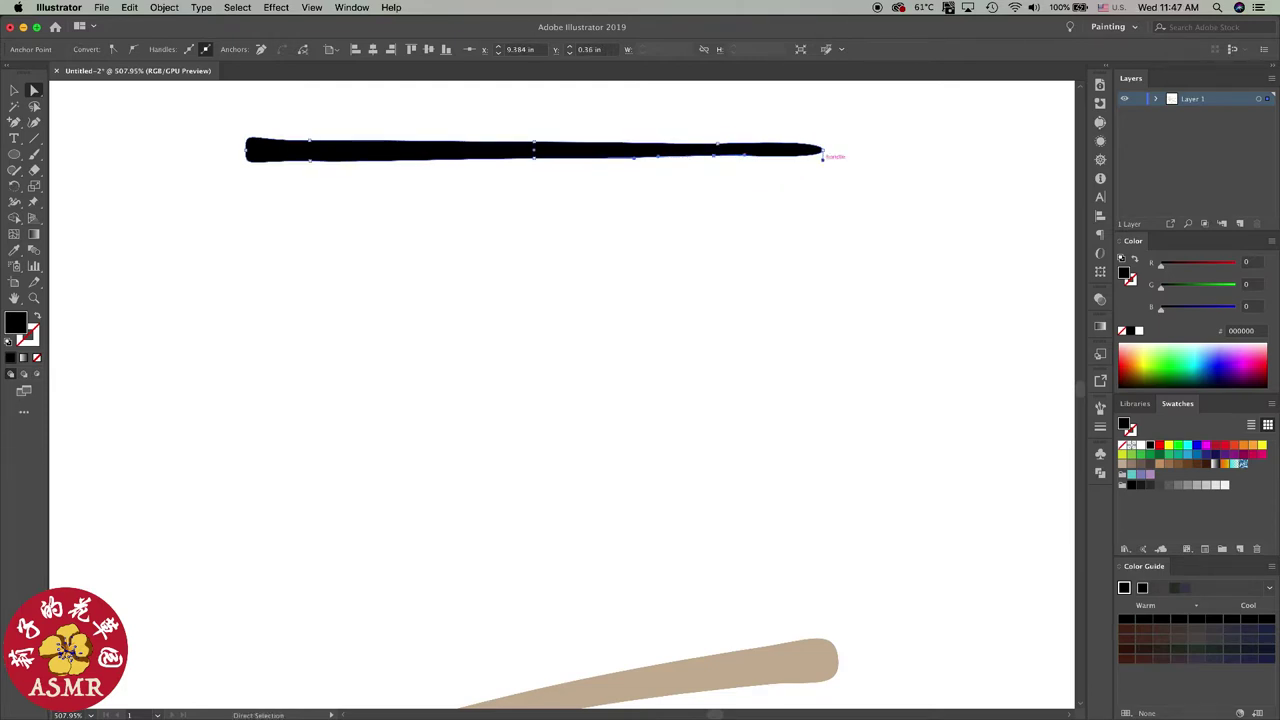
drag(822, 153, 823, 149)
key(super+shift+a)
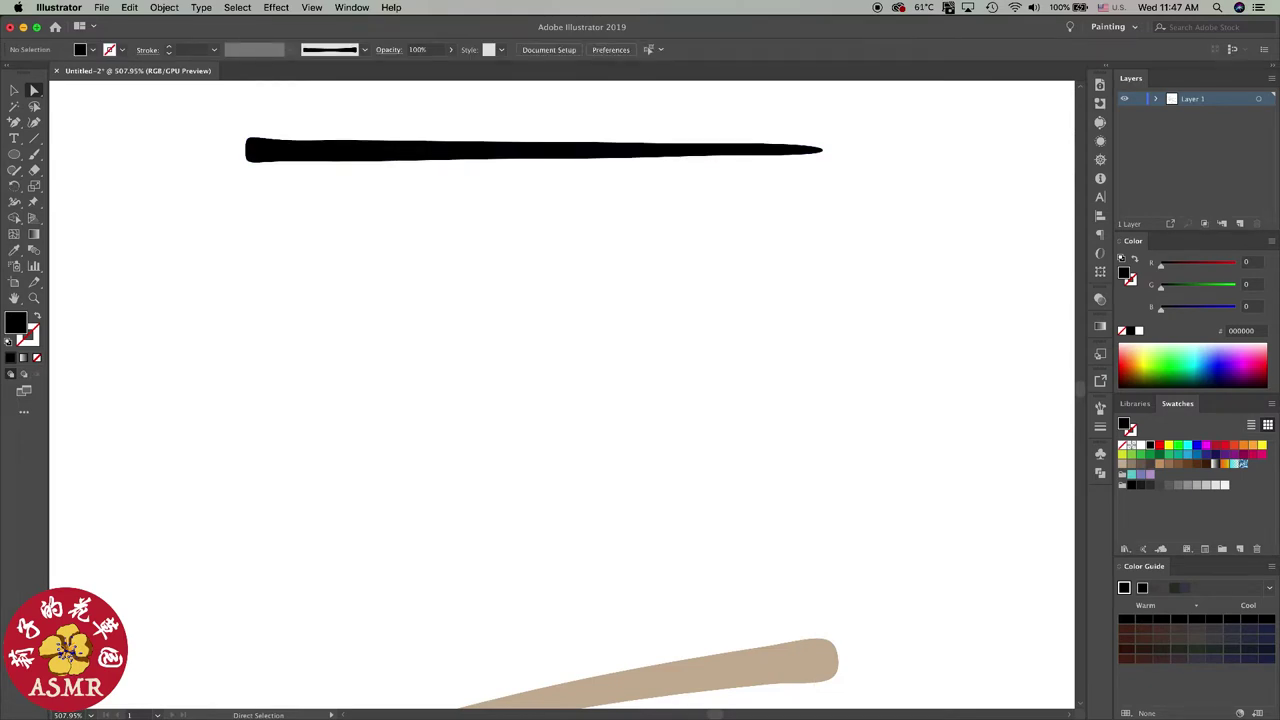
scroll(643, 223, down, 5)
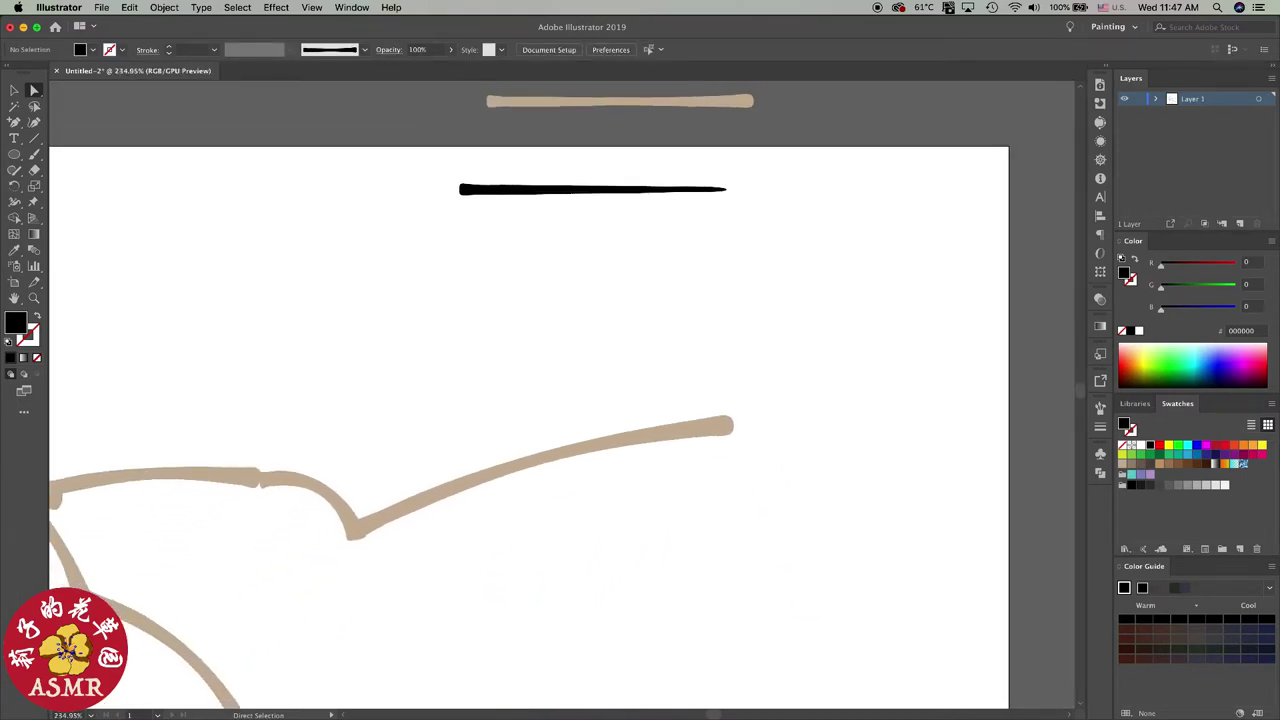
Step: Save the black tapered bar as a new art brush and move it above the artboard
key(v)
click(592, 189)
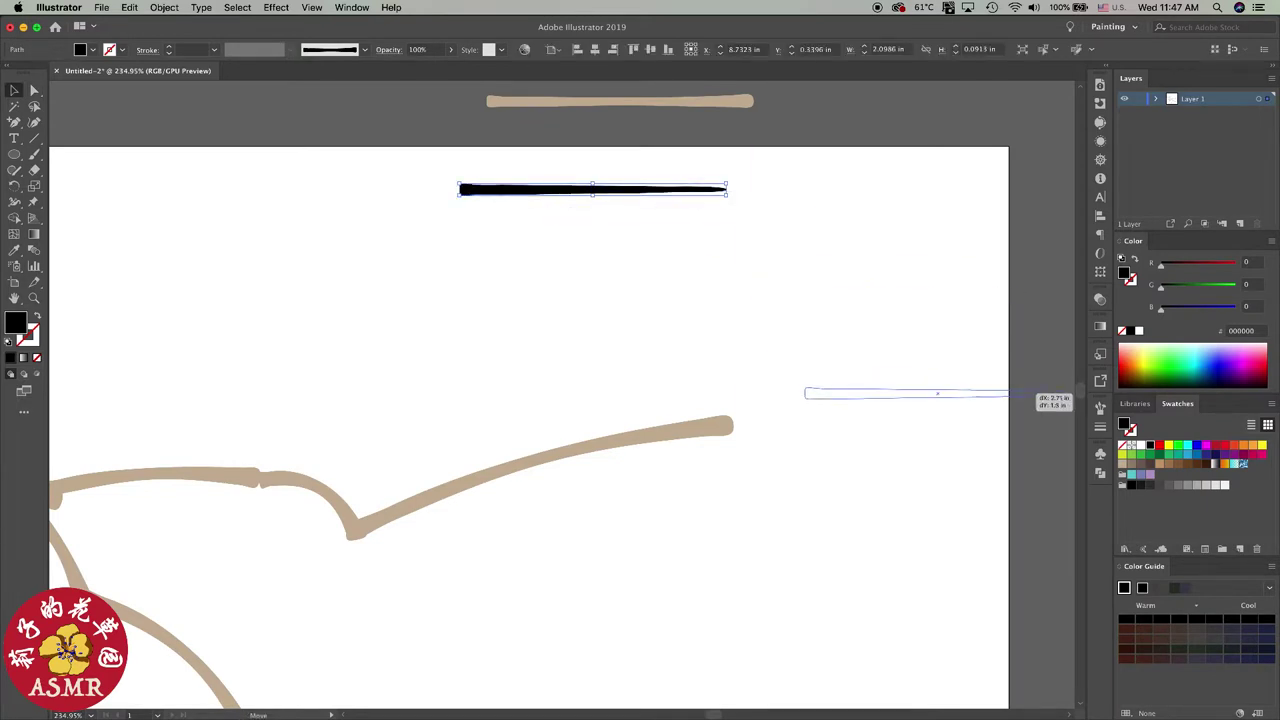
click(1100, 407)
click(1046, 639)
click(23, 160)
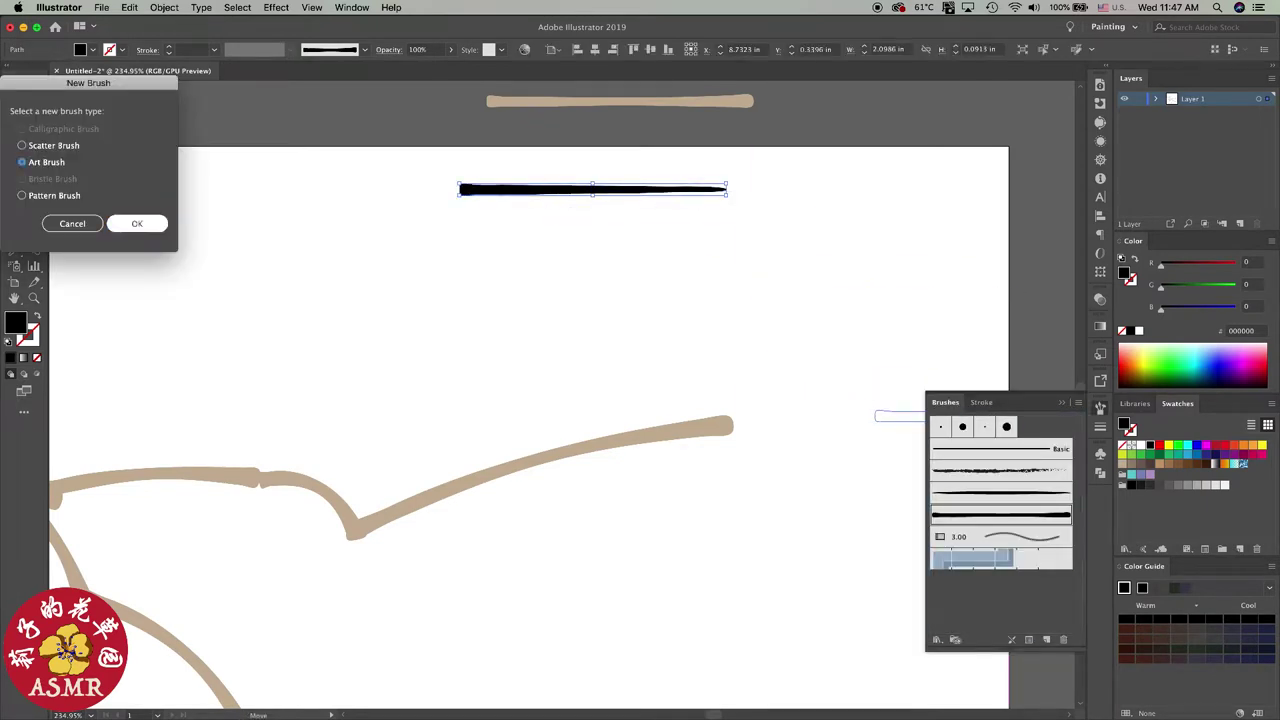
click(120, 220)
click(335, 337)
click(290, 337)
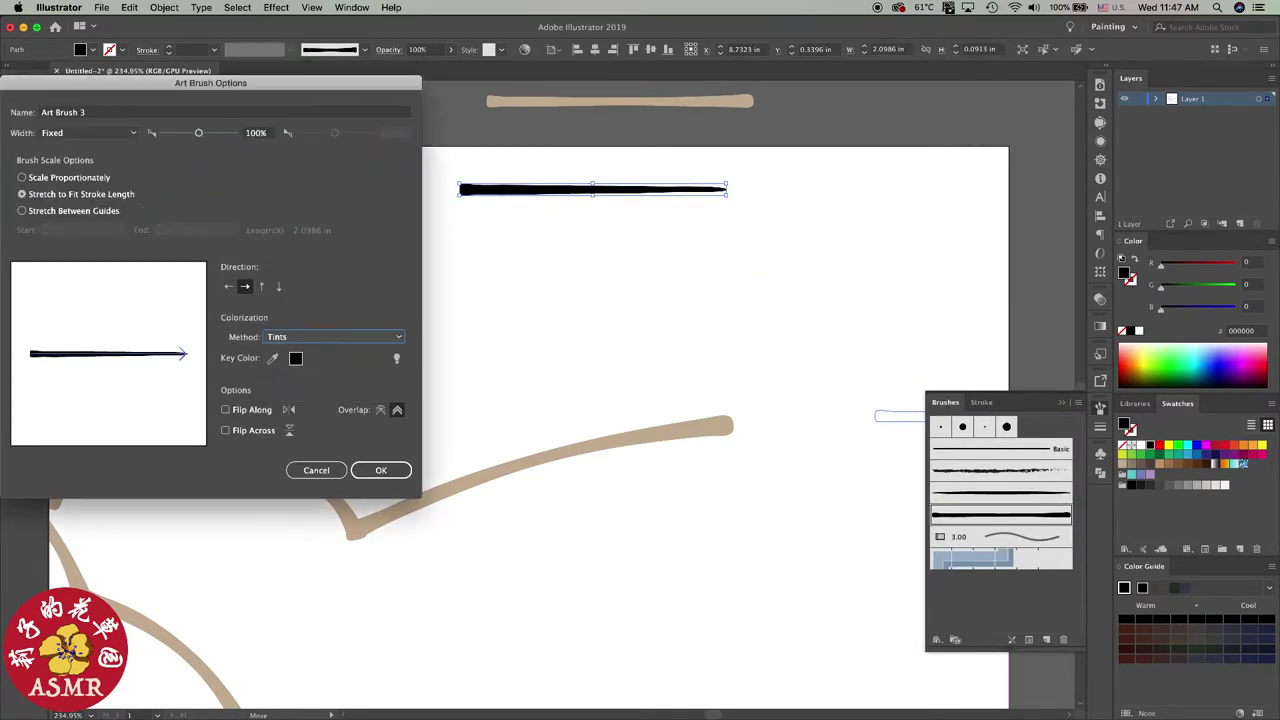
click(381, 470)
click(600, 300)
scroll(600, 350, down, 5)
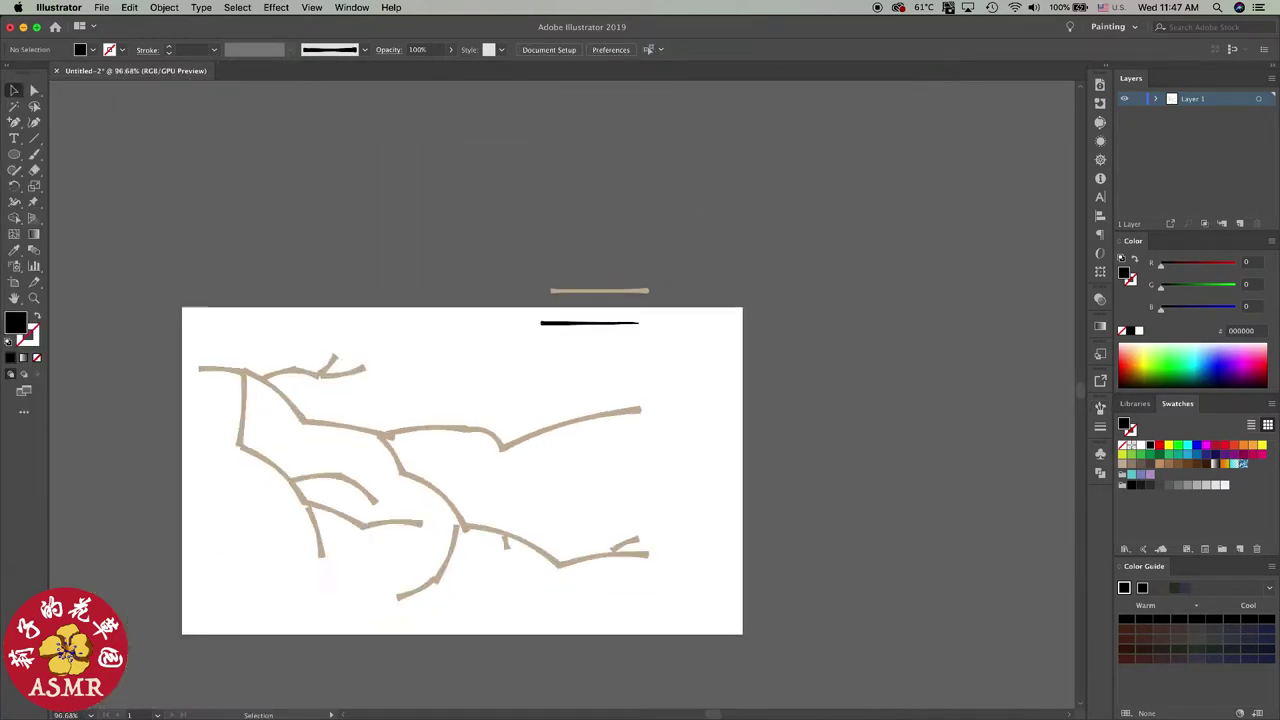
scroll(600, 350, down, 2)
drag(628, 312, 648, 291)
Step: Apply the tapered brush to the upper-right and lower-right branches
click(628, 408)
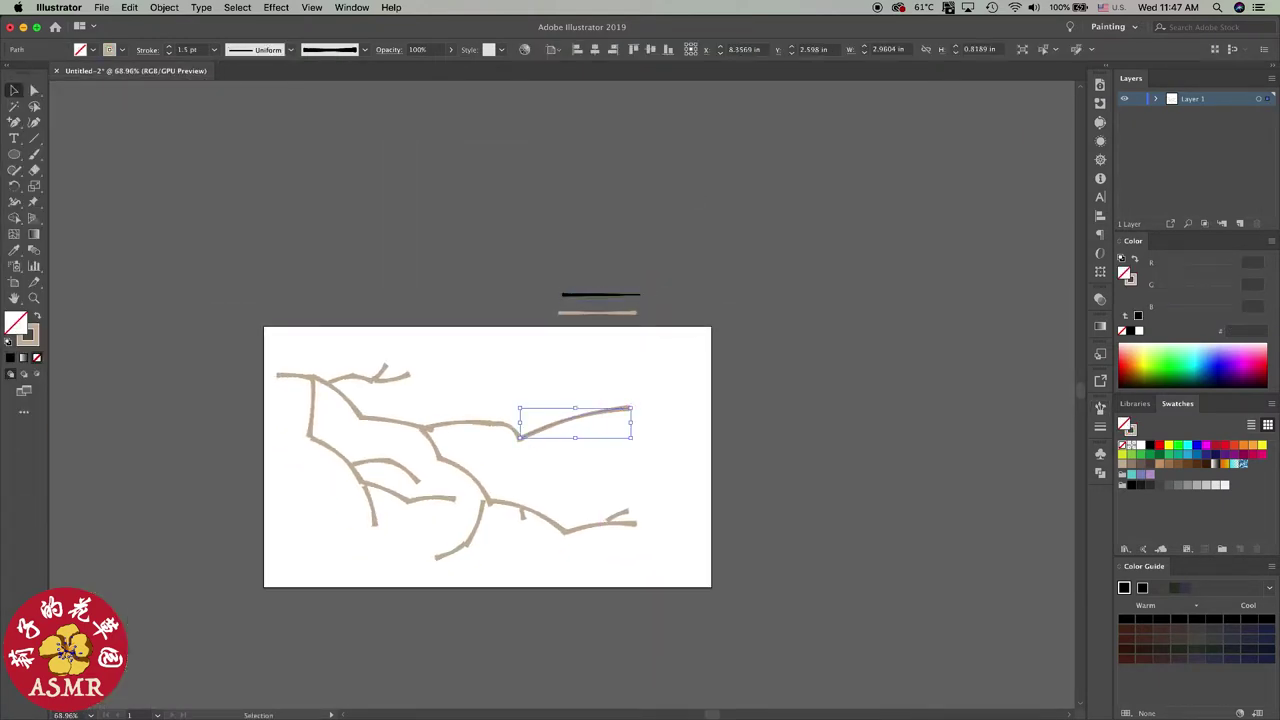
shift+click(632, 521)
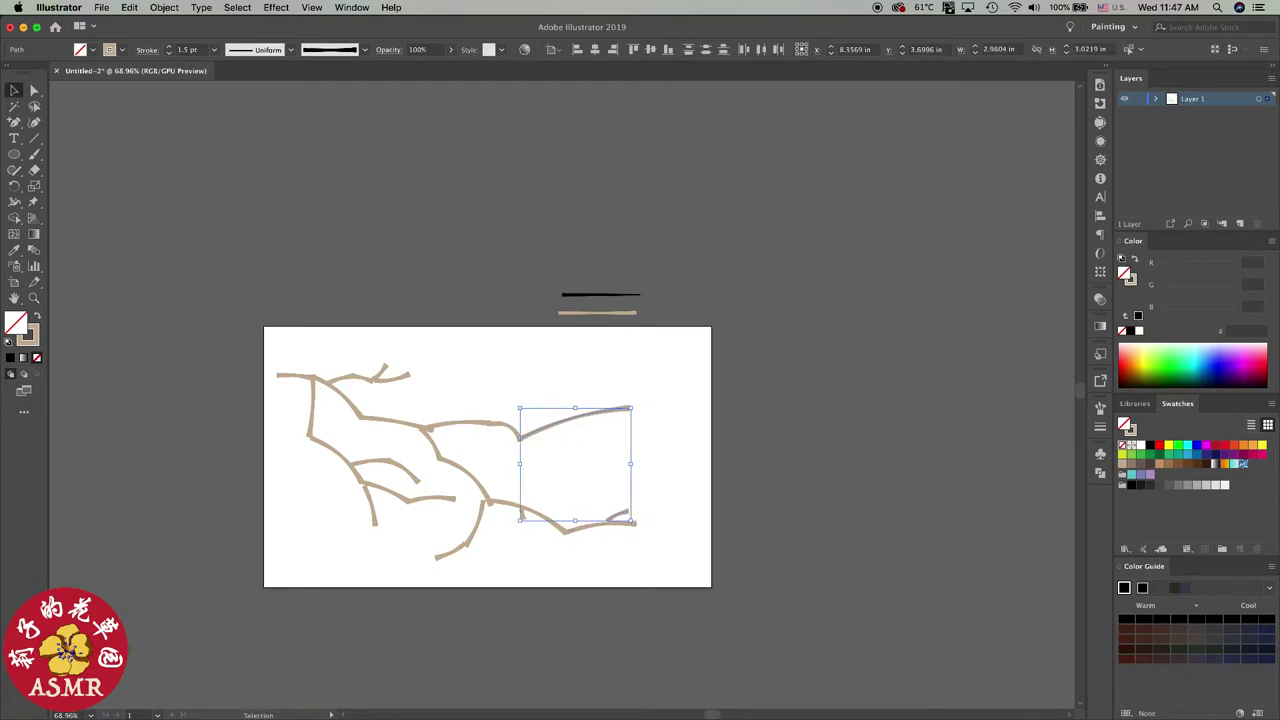
click(660, 470)
click(628, 408)
click(1100, 408)
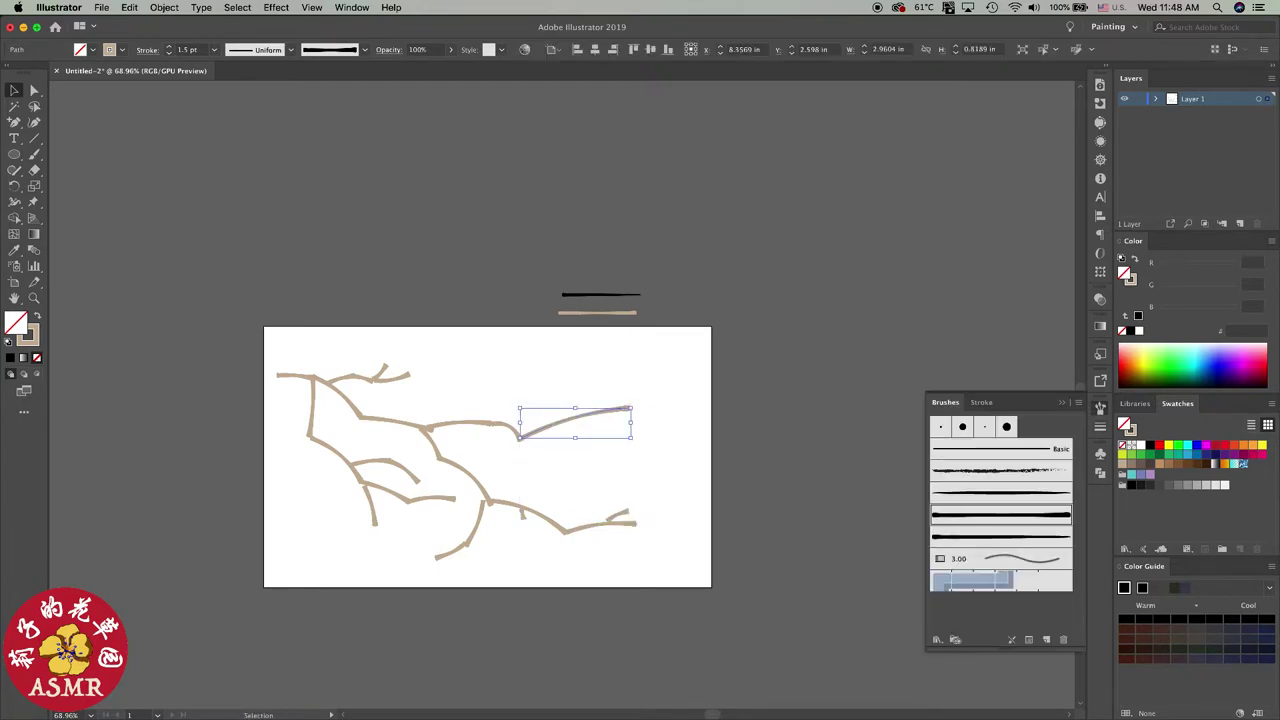
click(632, 521)
click(1100, 408)
click(1000, 536)
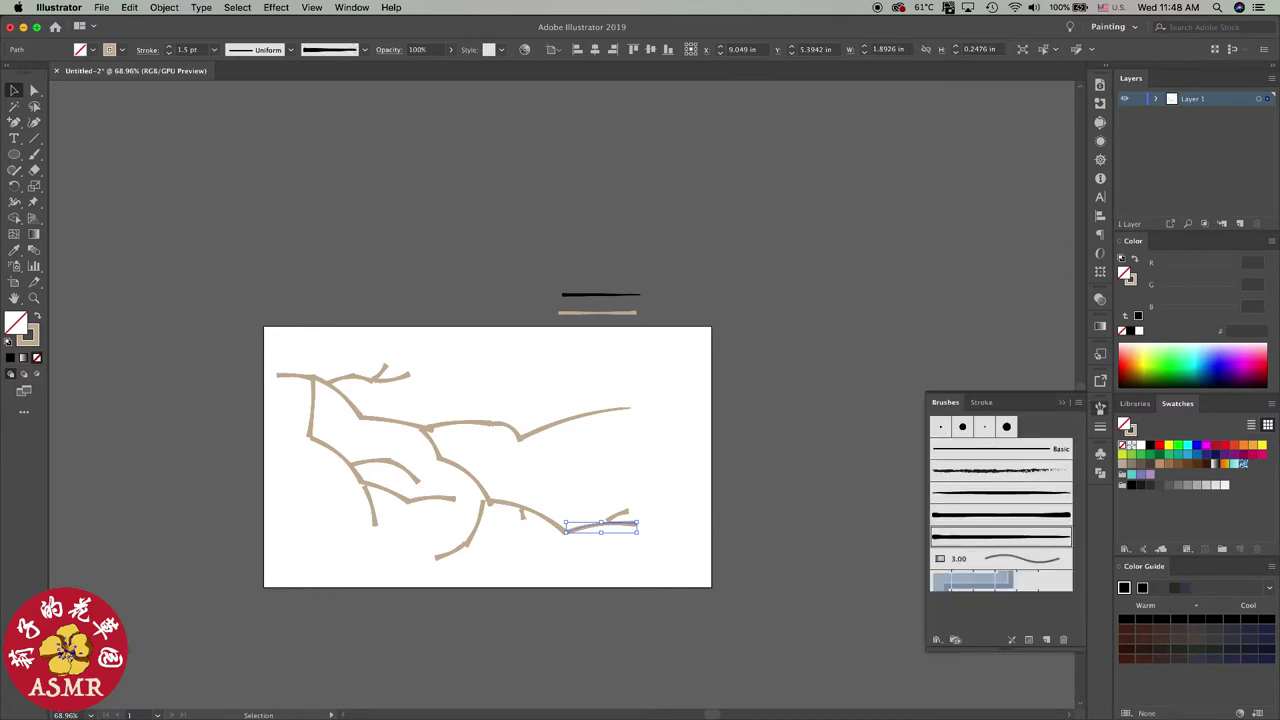
click(678, 530)
Step: Apply the tapered brush to the six small twig strokes
click(617, 513)
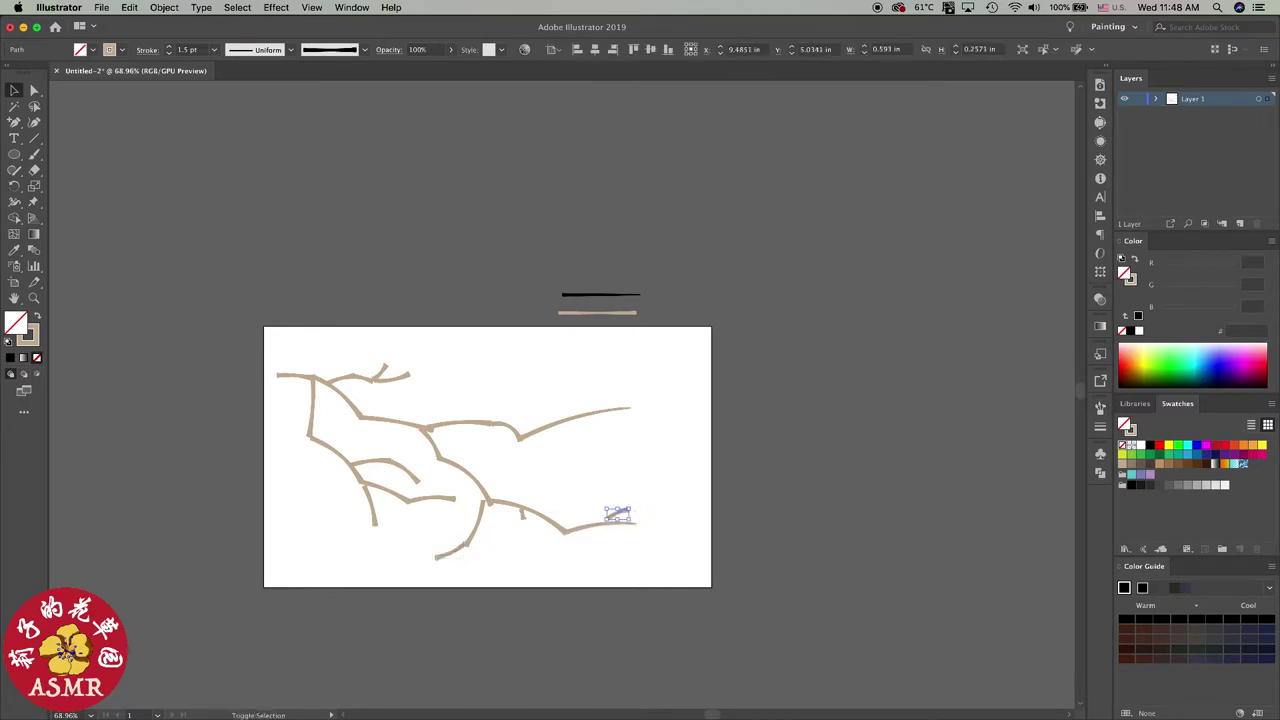
shift+click(452, 551)
shift+click(370, 505)
shift+click(395, 468)
shift+click(445, 497)
shift+click(395, 373)
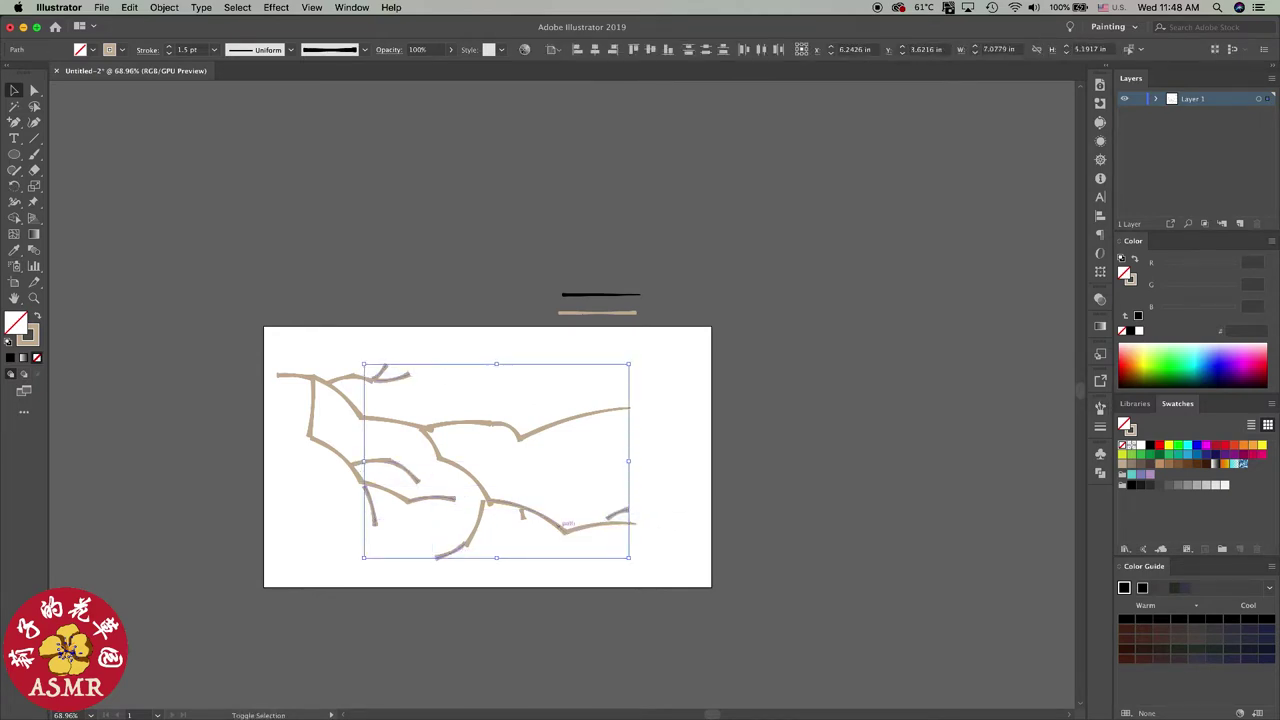
click(1100, 408)
click(1000, 526)
click(800, 450)
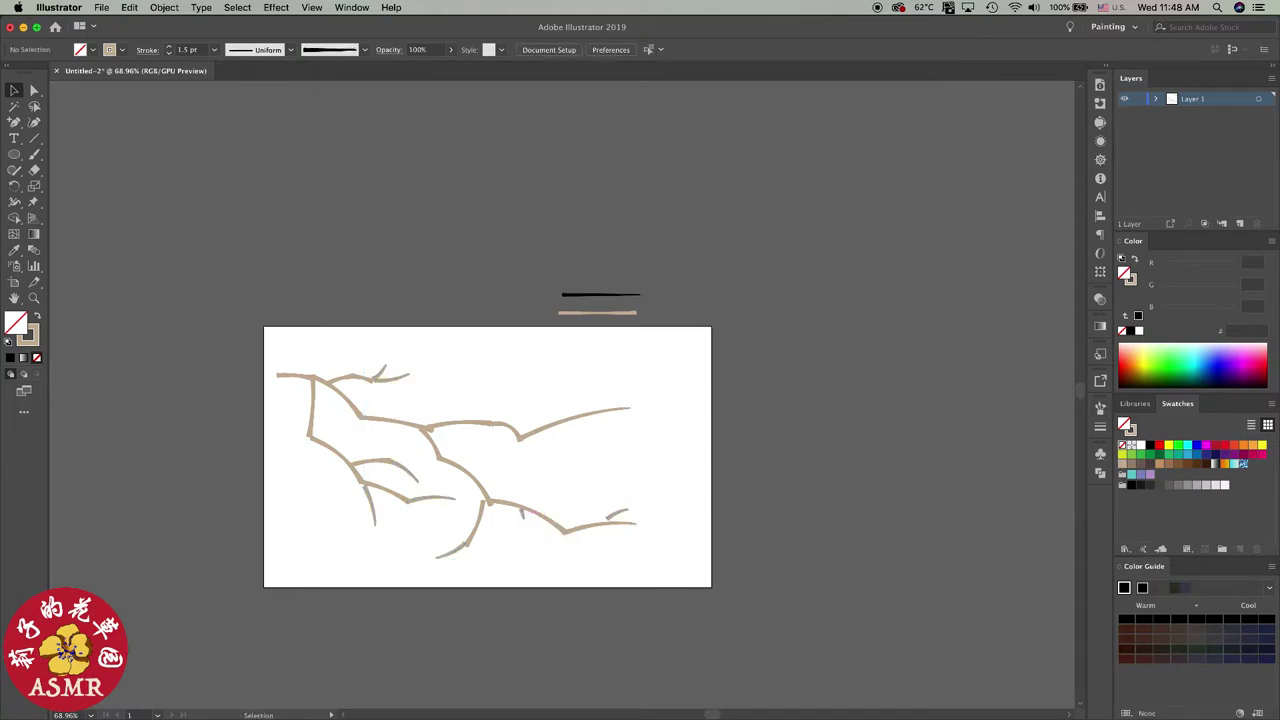
Step: Rotate the middle-branch twig about 25° and the lower-branch twig to about 346°
click(405, 466)
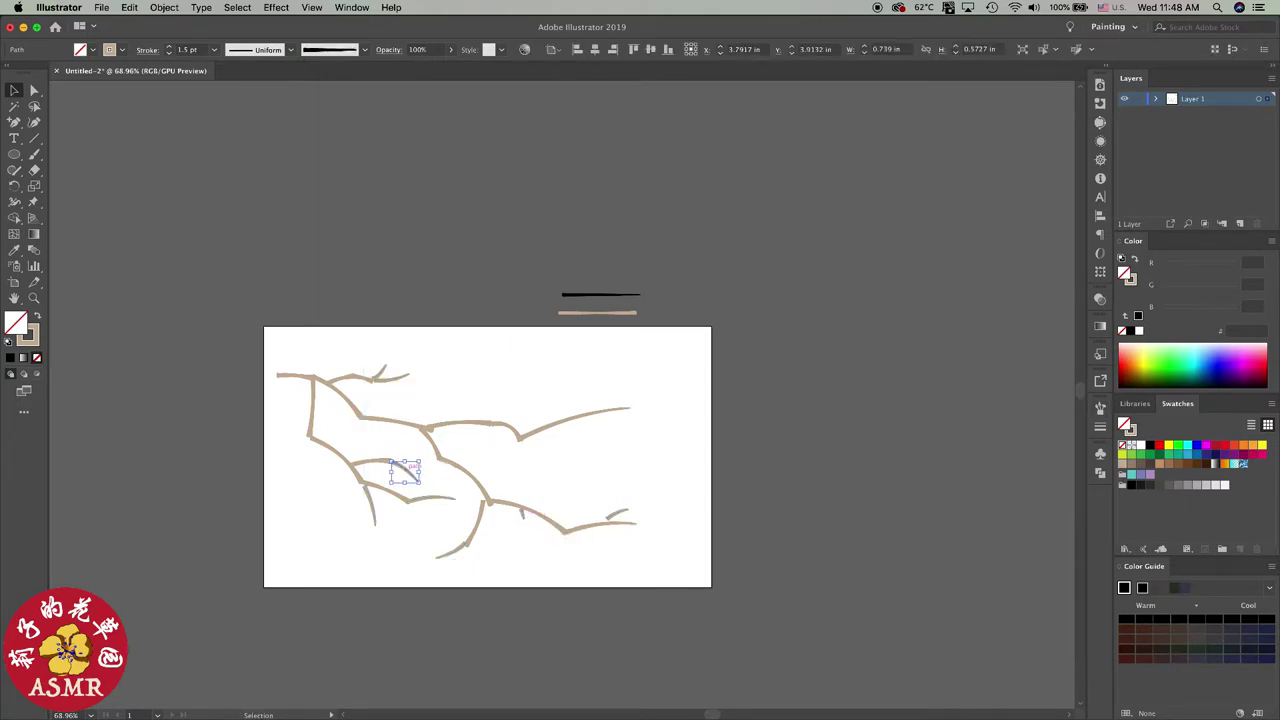
double_click(405, 468)
key(Escape)
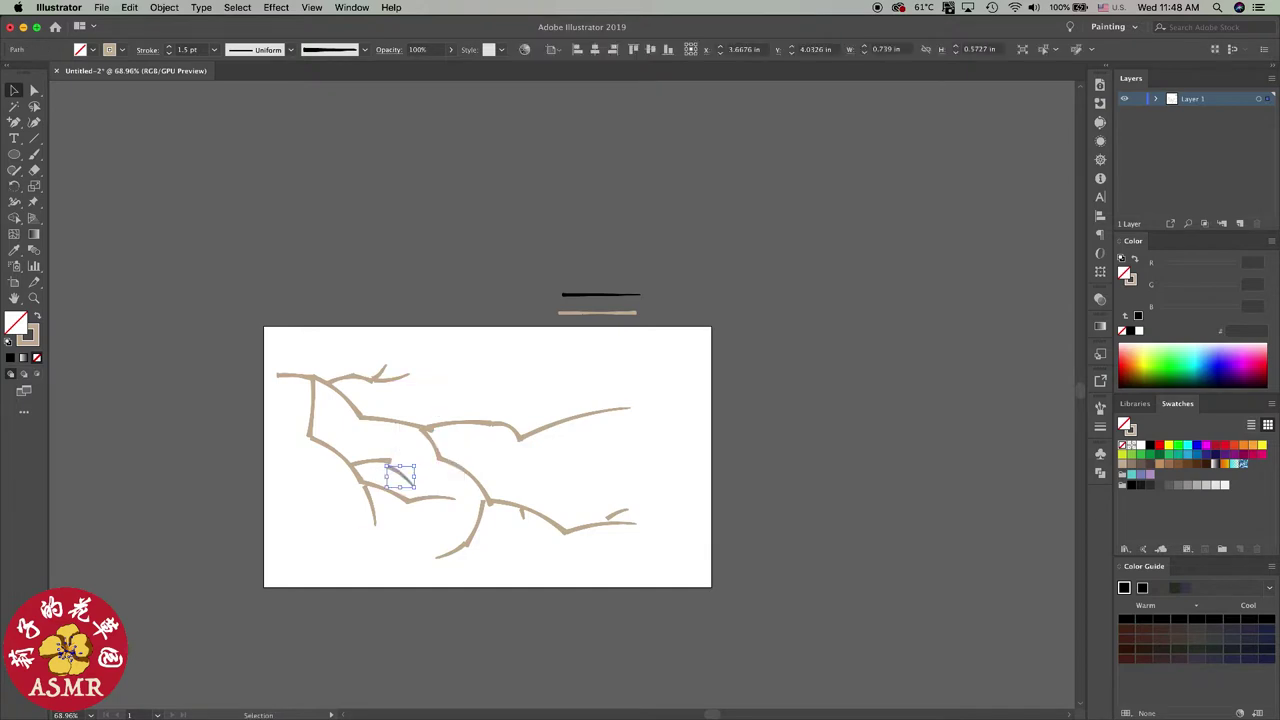
drag(420, 461, 428, 452)
key(super+shift+a)
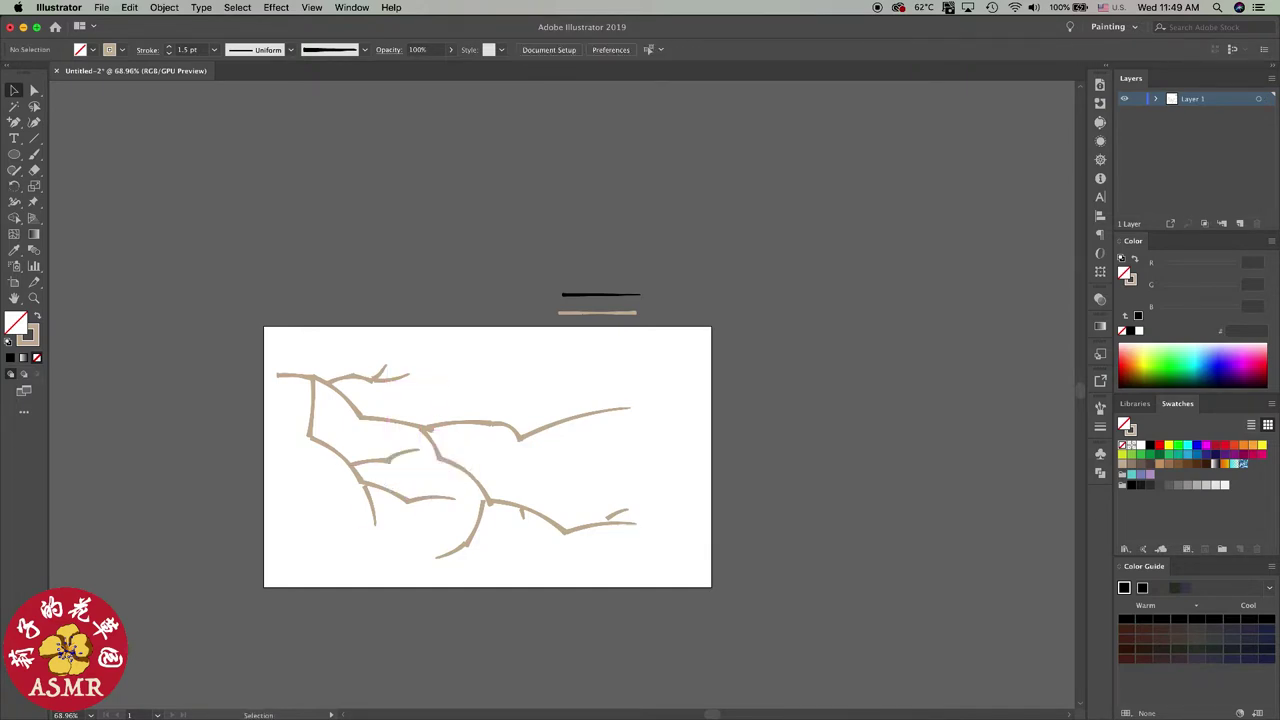
click(483, 510)
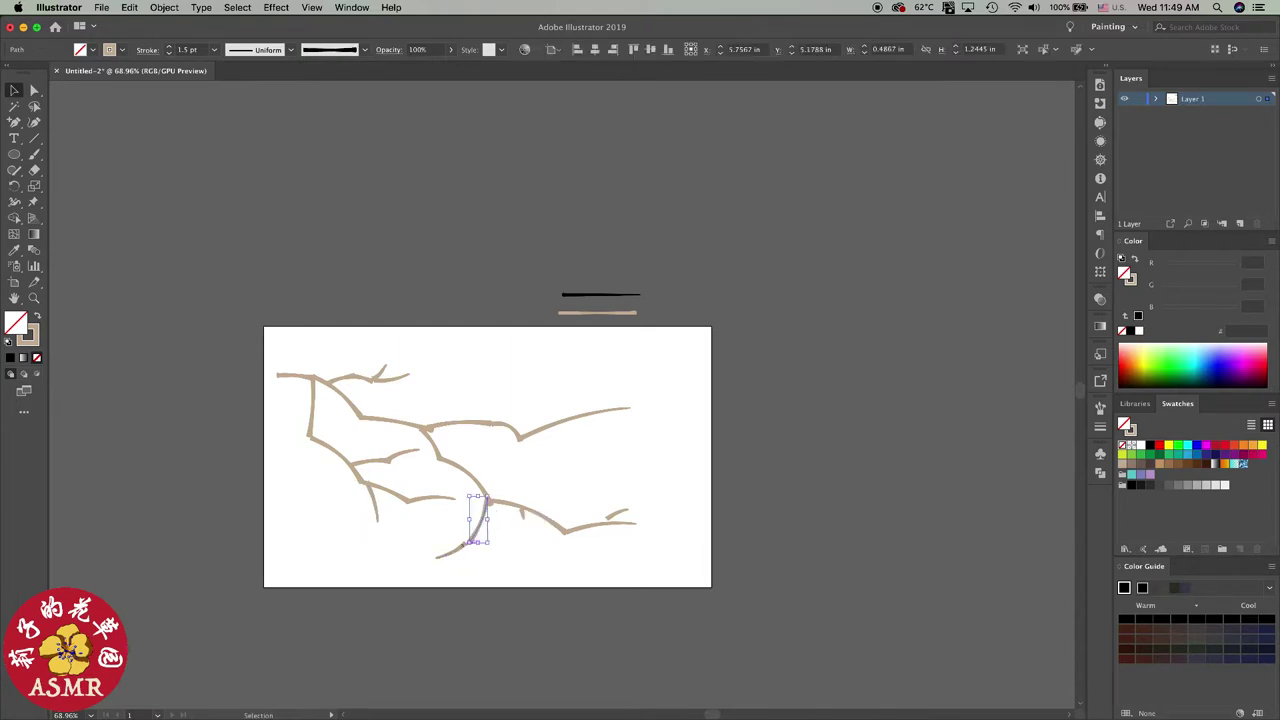
drag(484, 542, 452, 545)
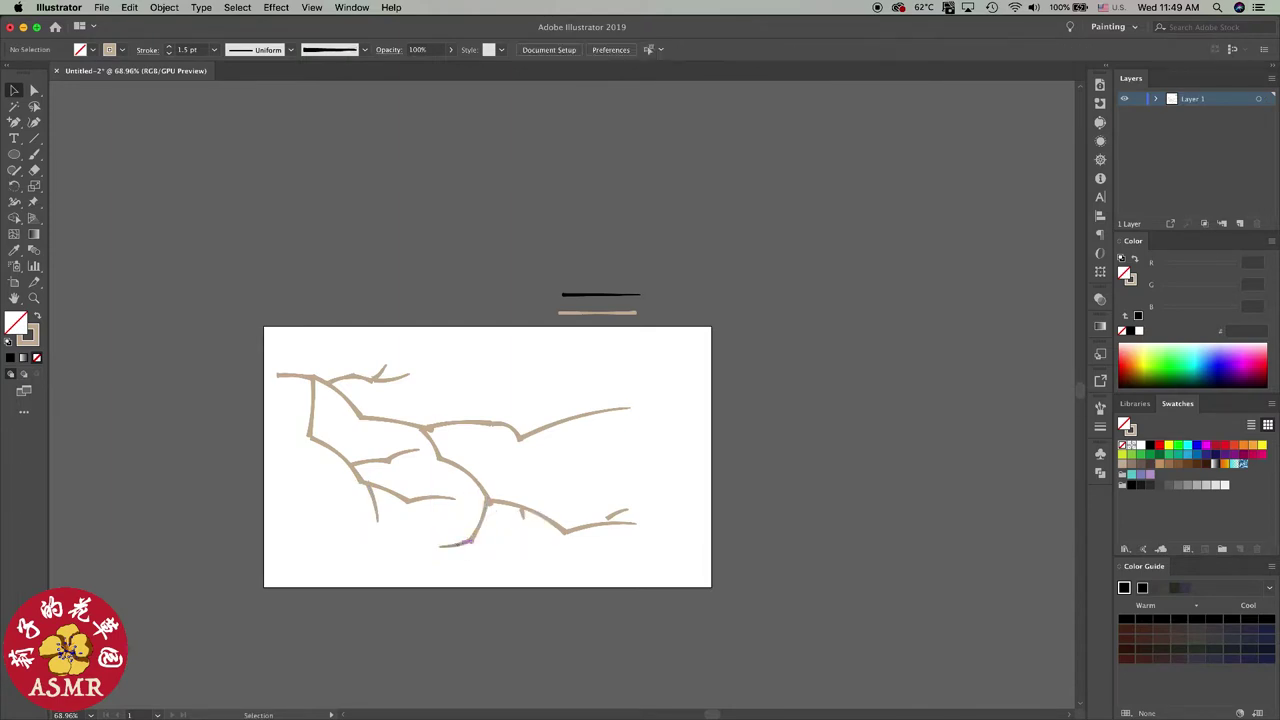
key(super+shift+a)
Step: Tilt the lower-right end twig steeper and thin its stroke to 1 pt
scroll(535, 517, up, 5)
click(775, 500)
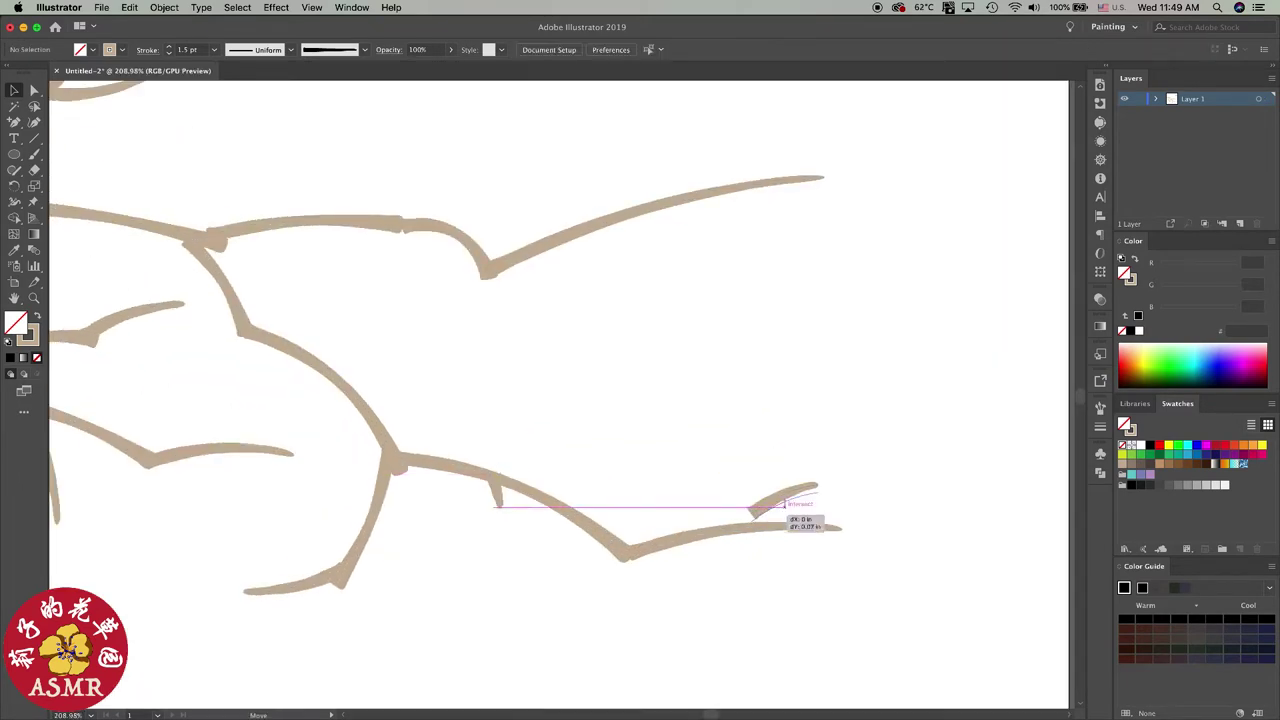
mouse_move(826, 522)
mouse_down()
mouse_move(822, 498)
mouse_move(791, 500)
mouse_up()
click(1100, 427)
click(1011, 458)
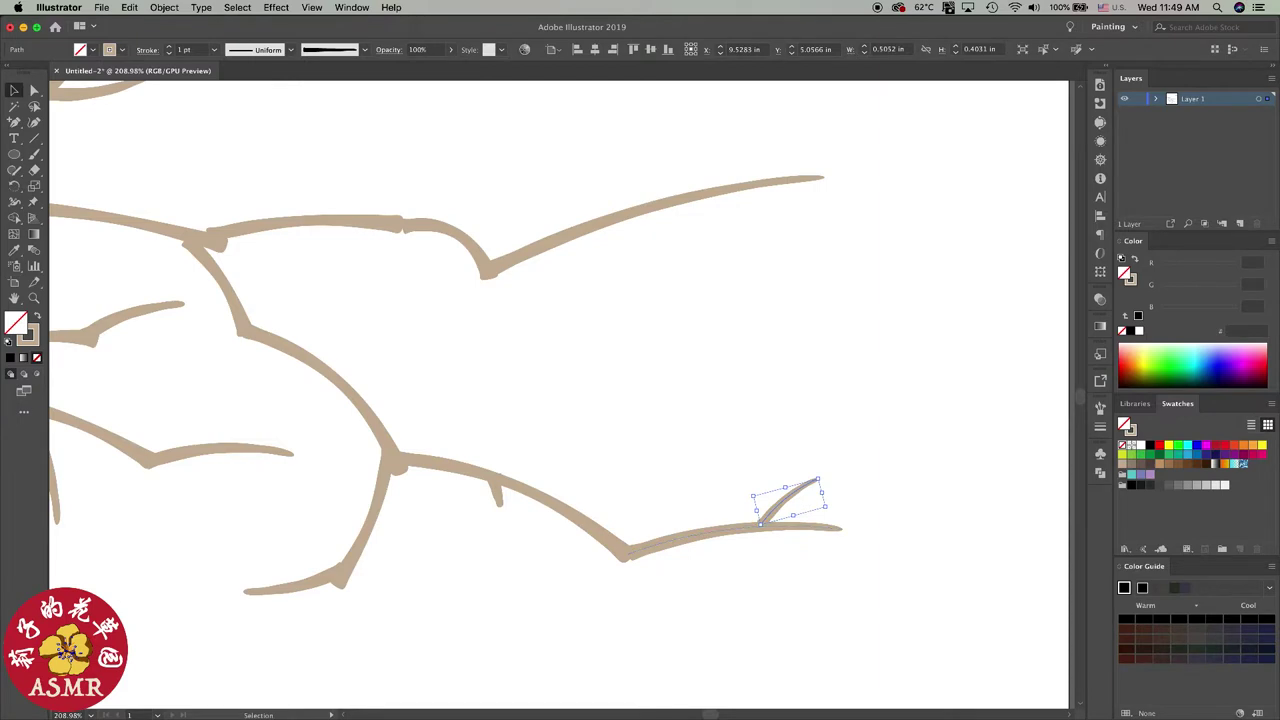
Step: Nudge the top-branch twig down onto its branch
scroll(560, 395, up, 2)
scroll(560, 395, left, 5)
click(455, 185)
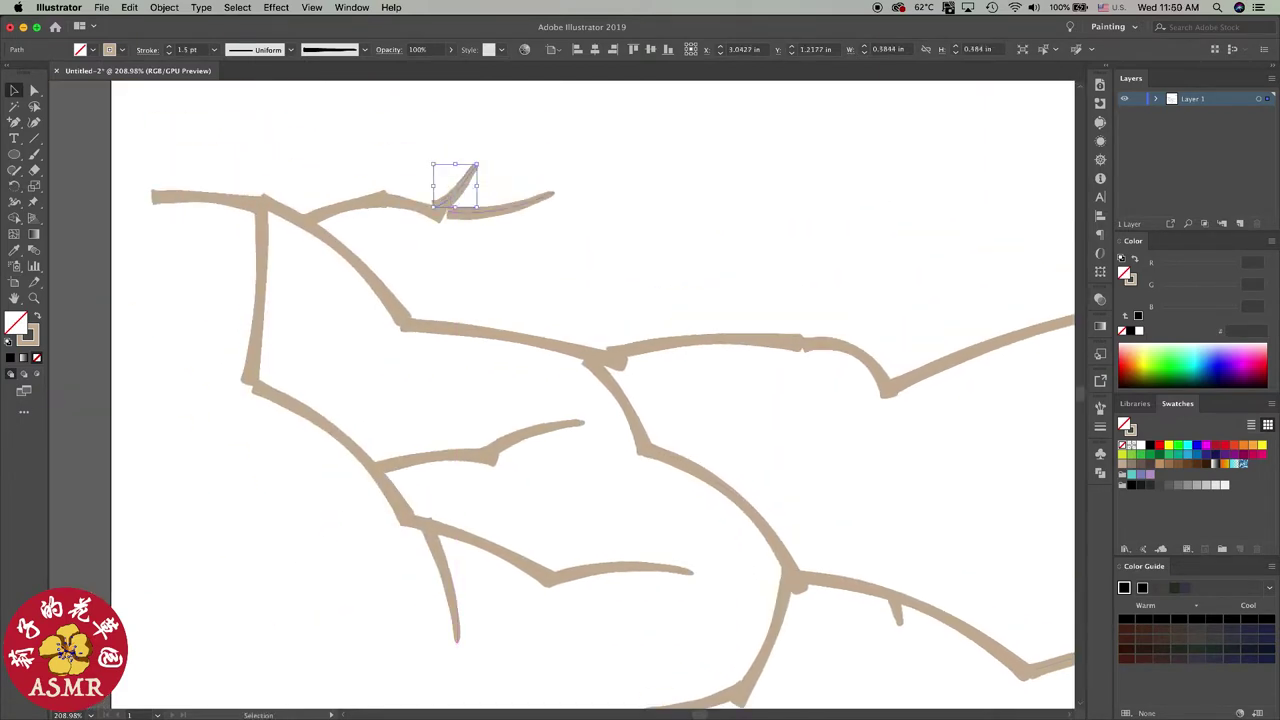
drag(503, 206, 502, 212)
key(super+shift+a)
scroll(593, 395, down, 5)
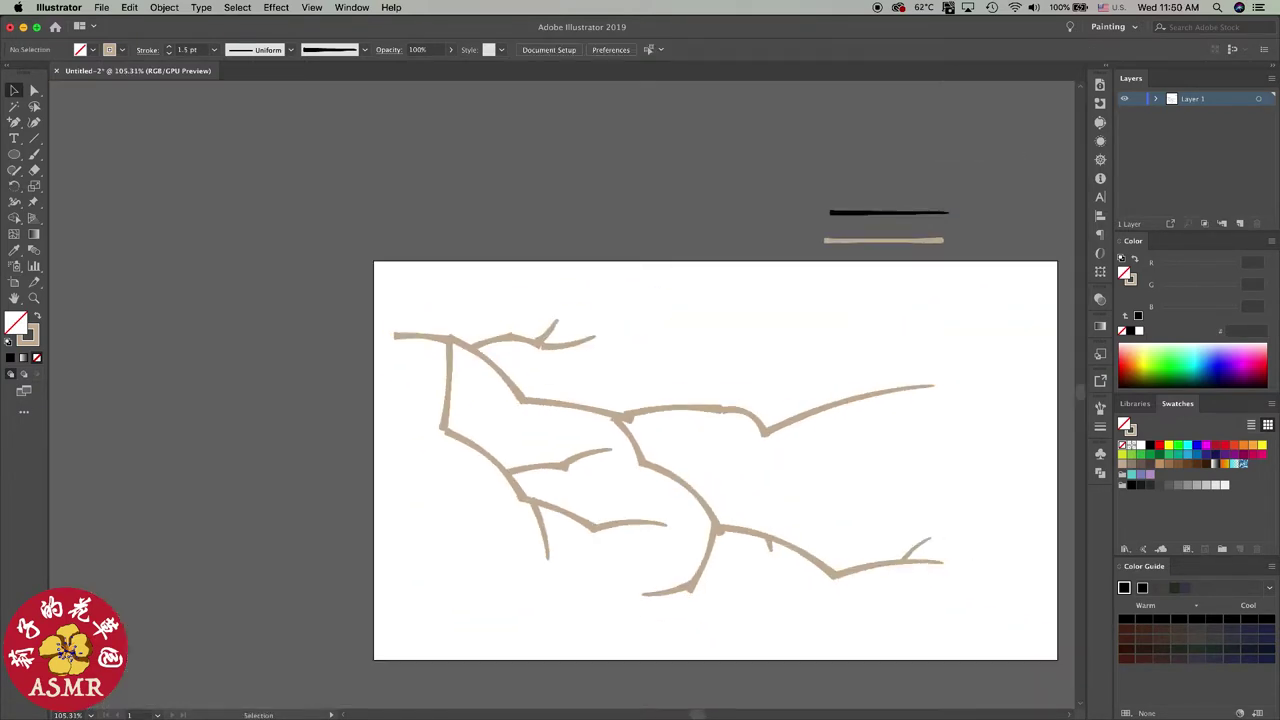
scroll(593, 395, right, 4)
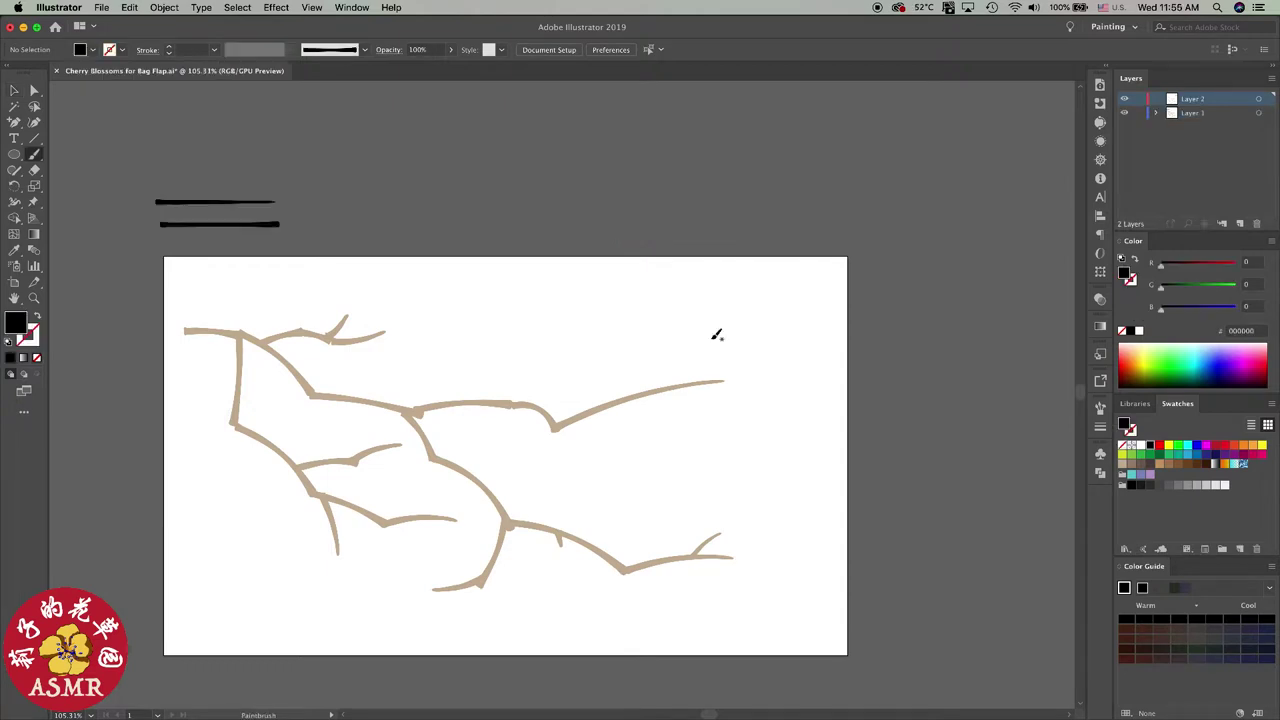
Step: Paint a freehand oval above the upper branch with the thin uniform 1 pt brush
click(1100, 412)
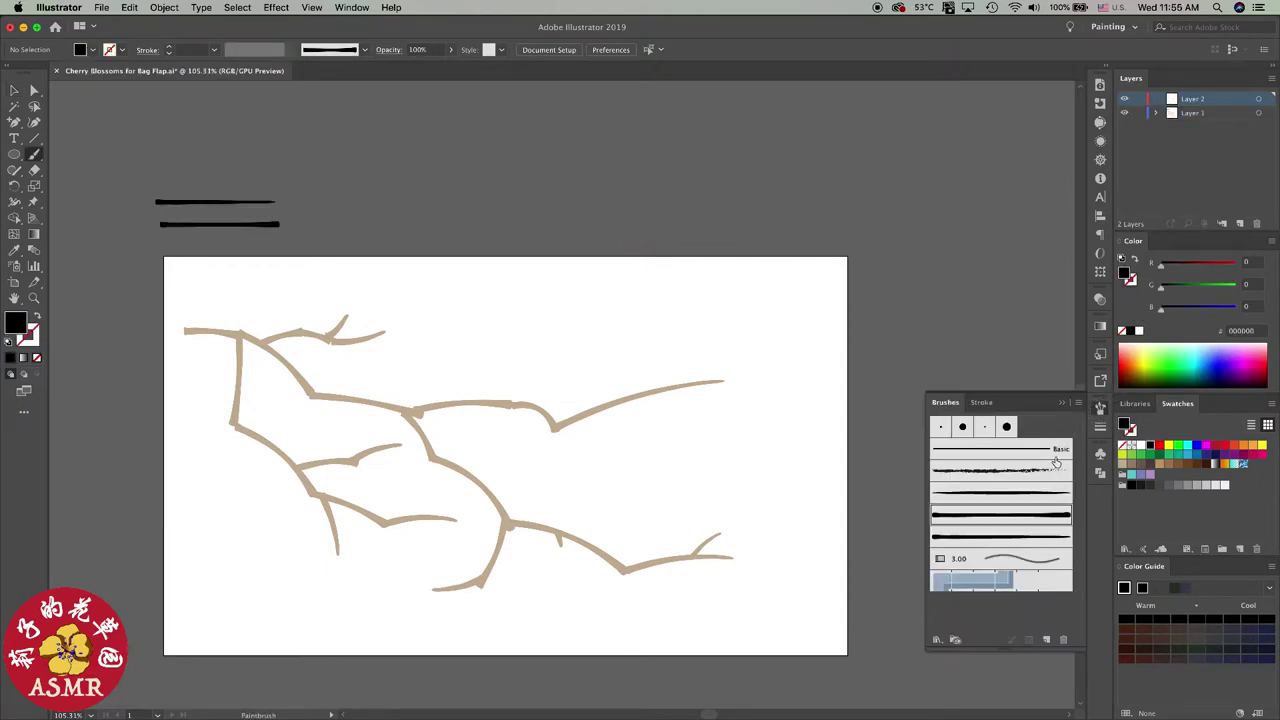
click(978, 488)
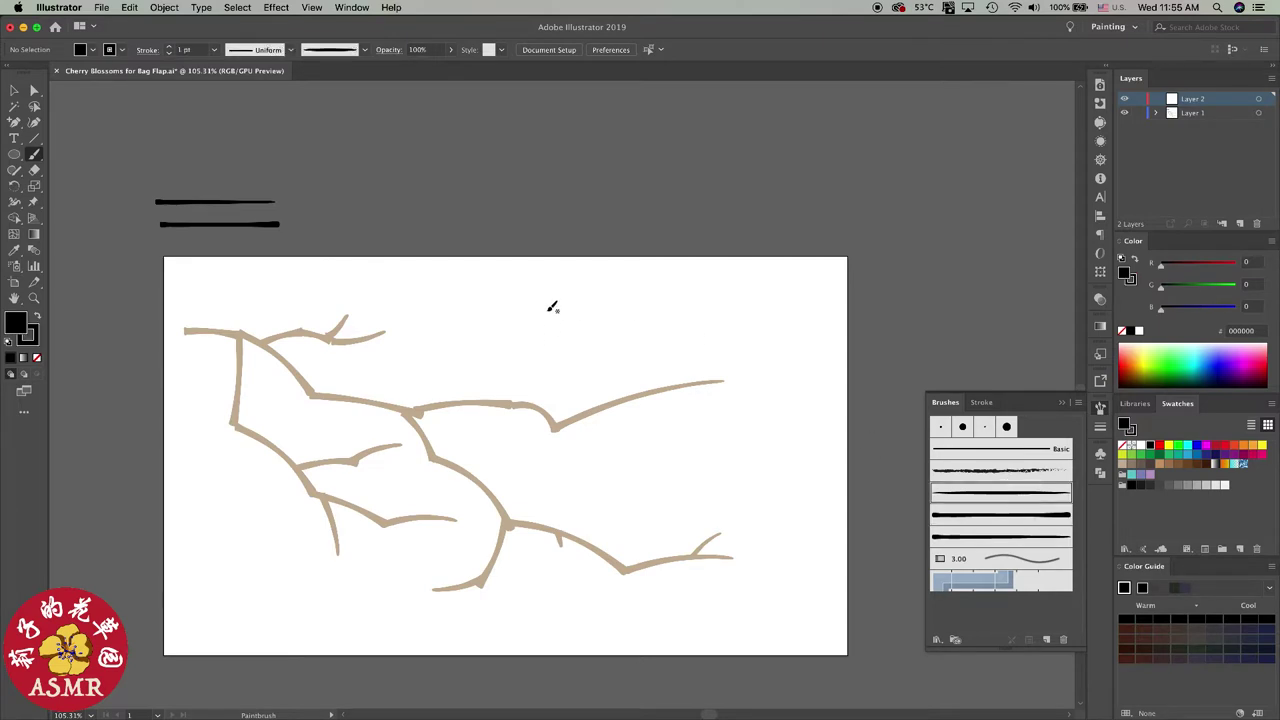
drag(548, 307, 586, 313)
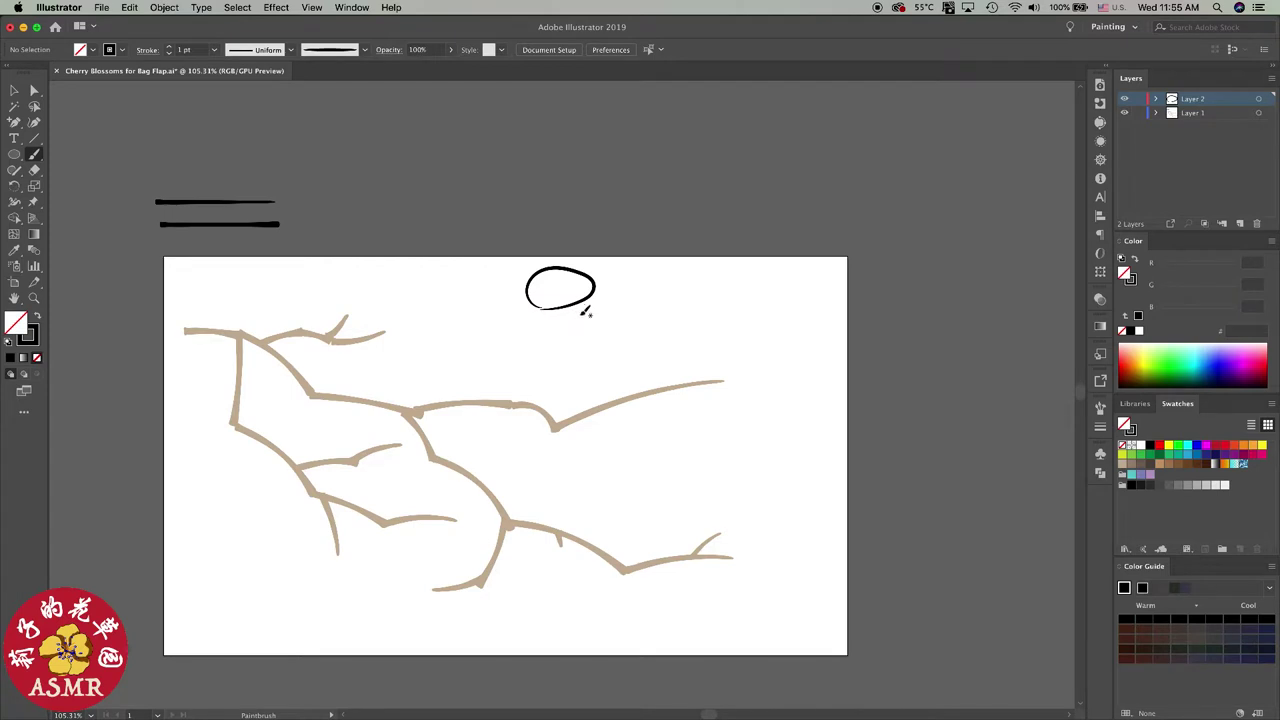
Step: Move the oval into place and join its two open end points into a closed path
key(a)
drag(528, 290, 557, 306)
scroll(577, 337, up, 5)
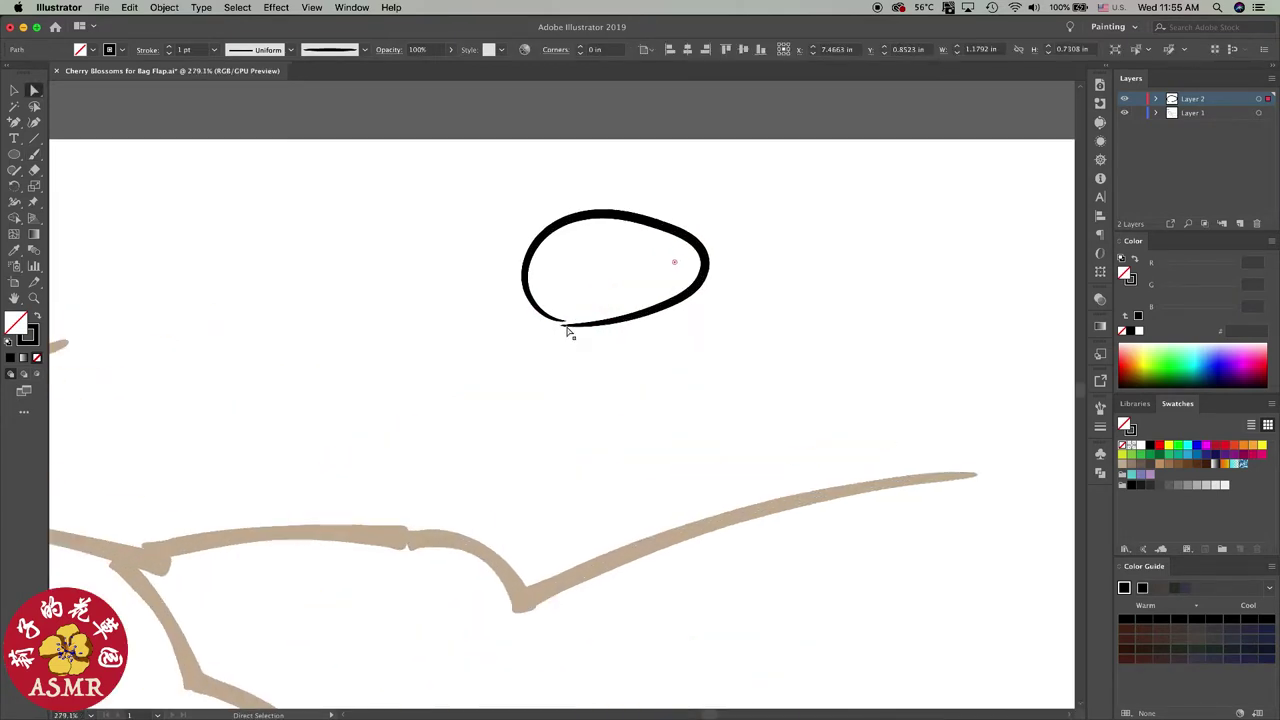
click(563, 326)
click(563, 326)
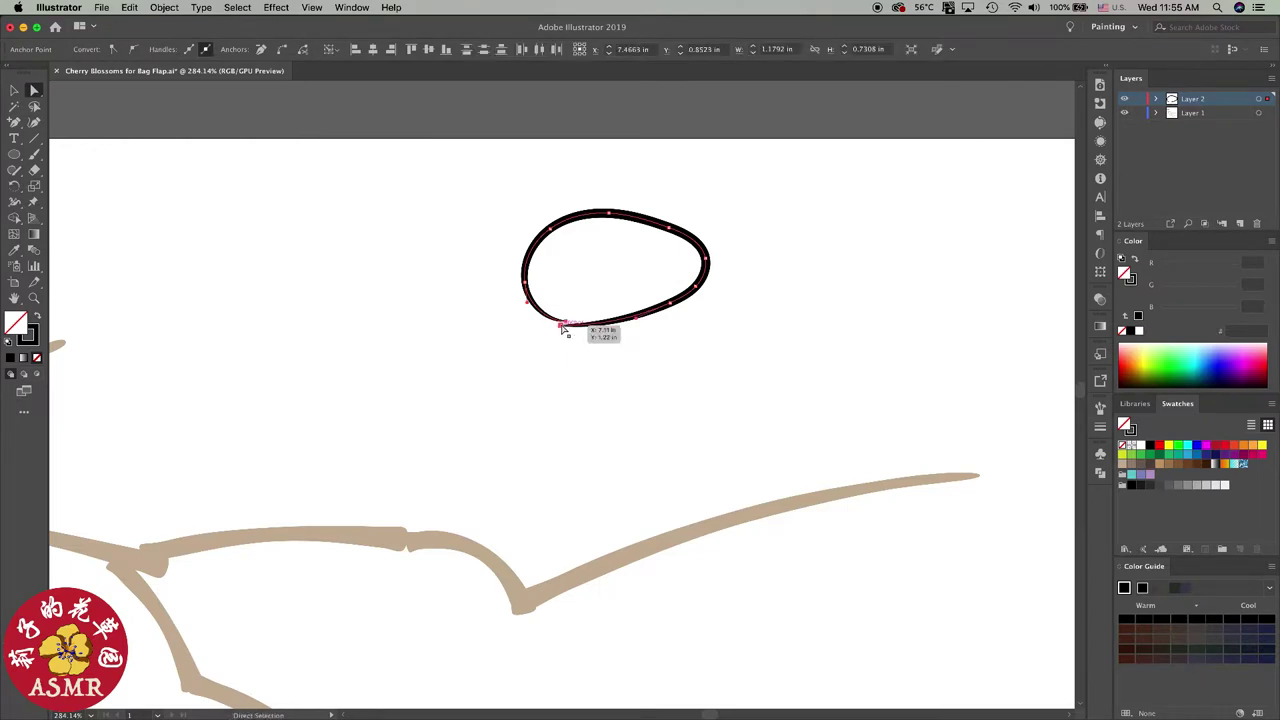
right_click(563, 326)
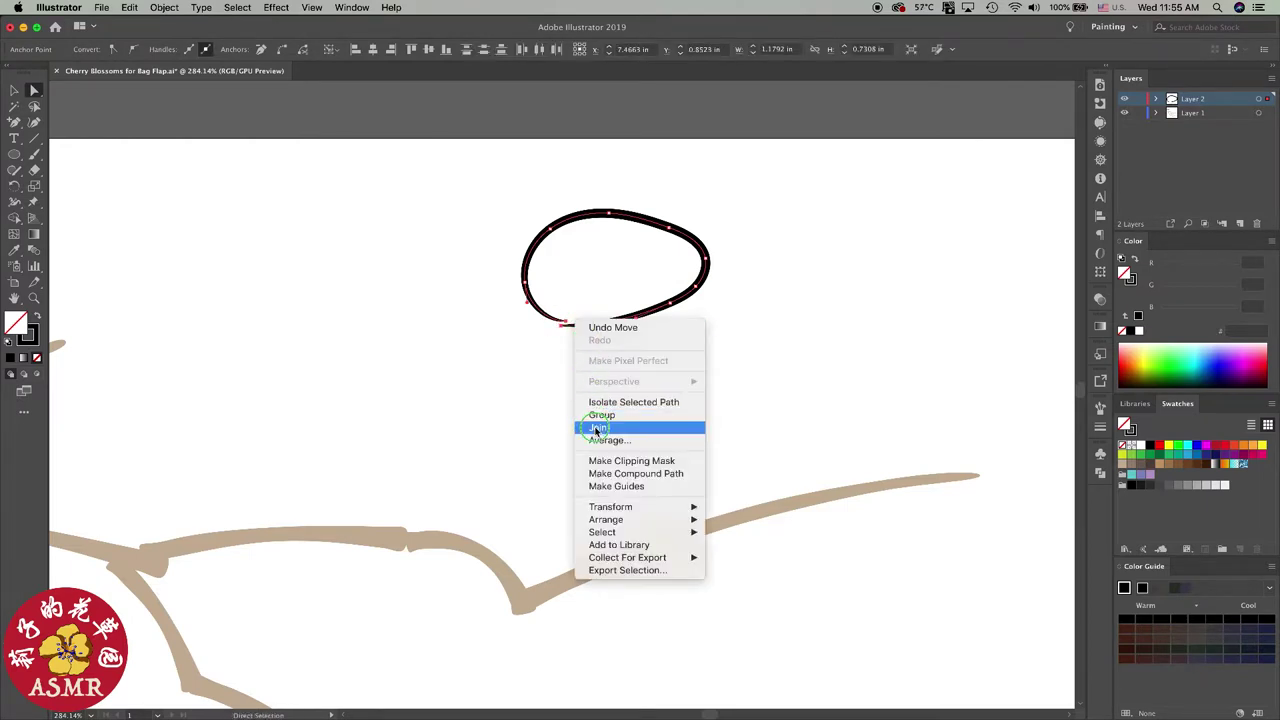
click(596, 420)
Step: Smooth the joined corner, round the oval's left side, and make the oval solid black
scroll(570, 348, up, 5)
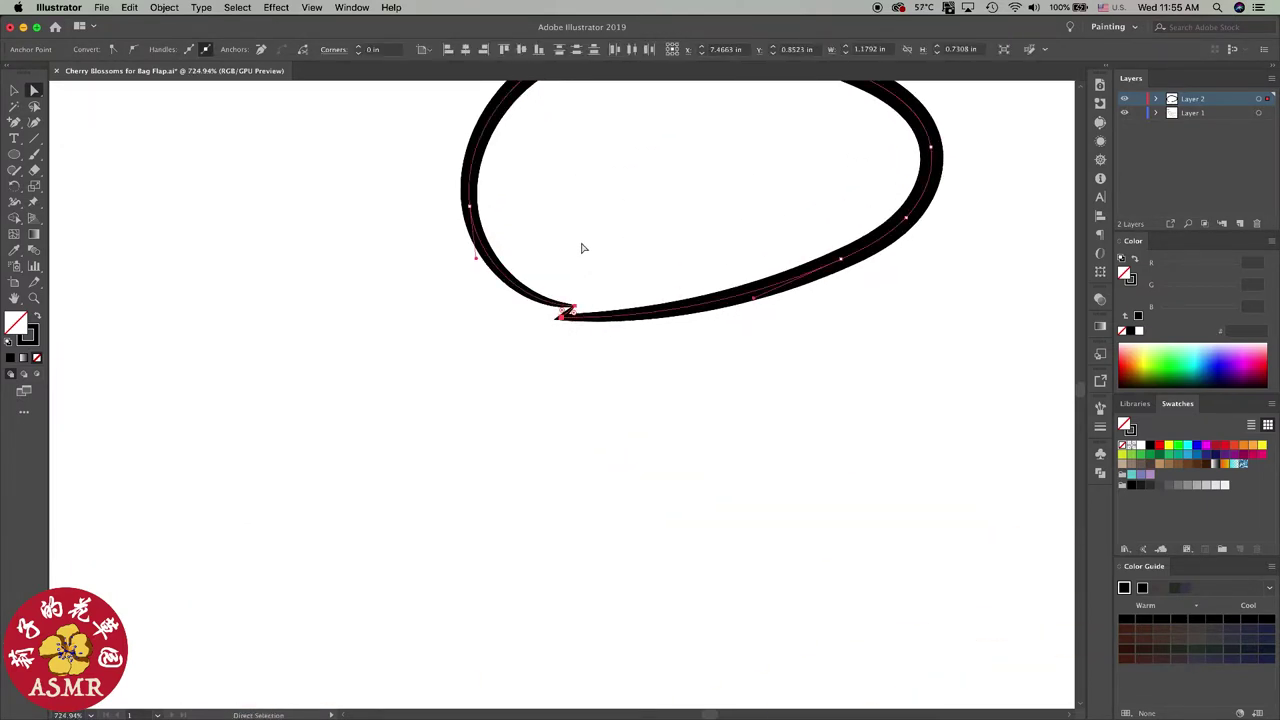
drag(571, 306, 563, 320)
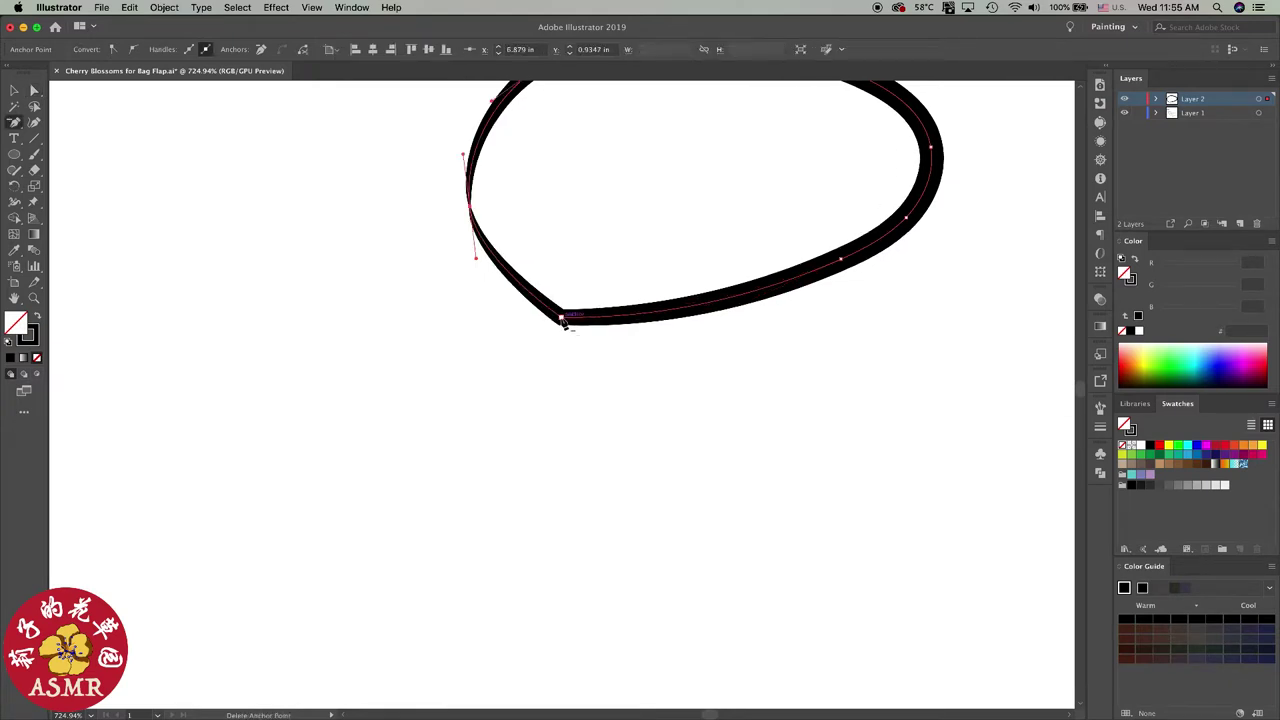
click(134, 50)
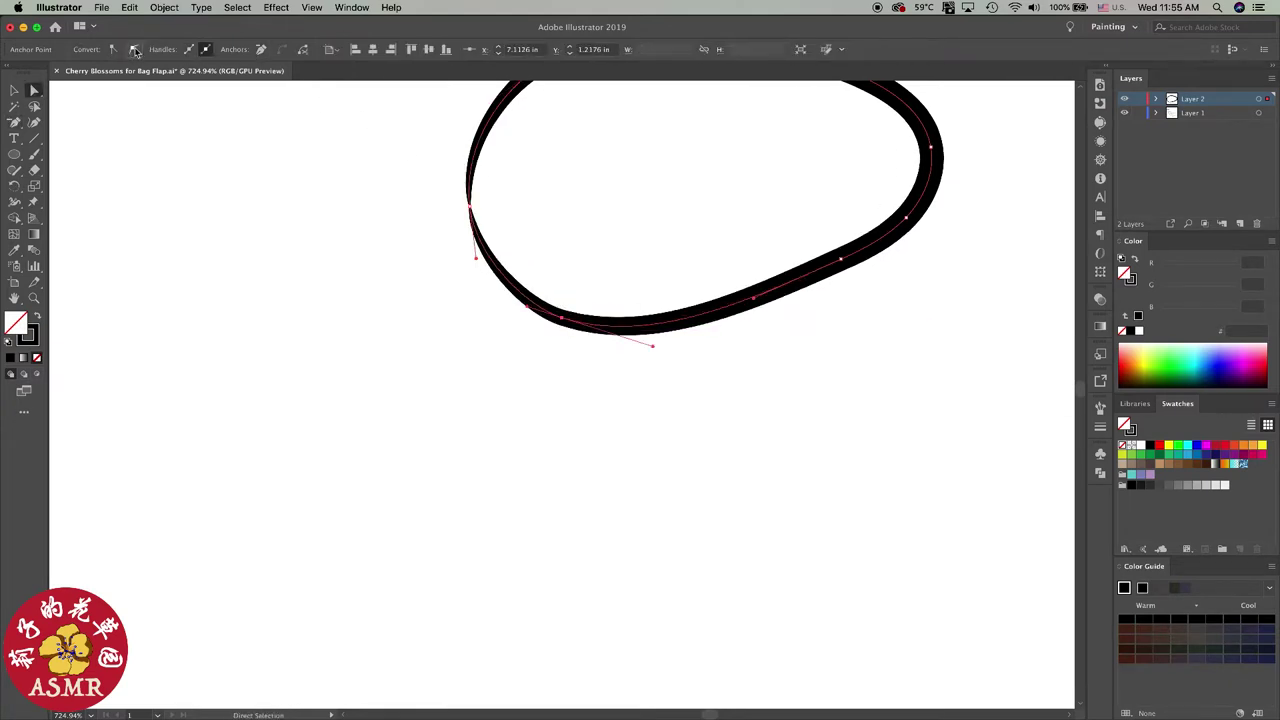
scroll(604, 299, down, 3)
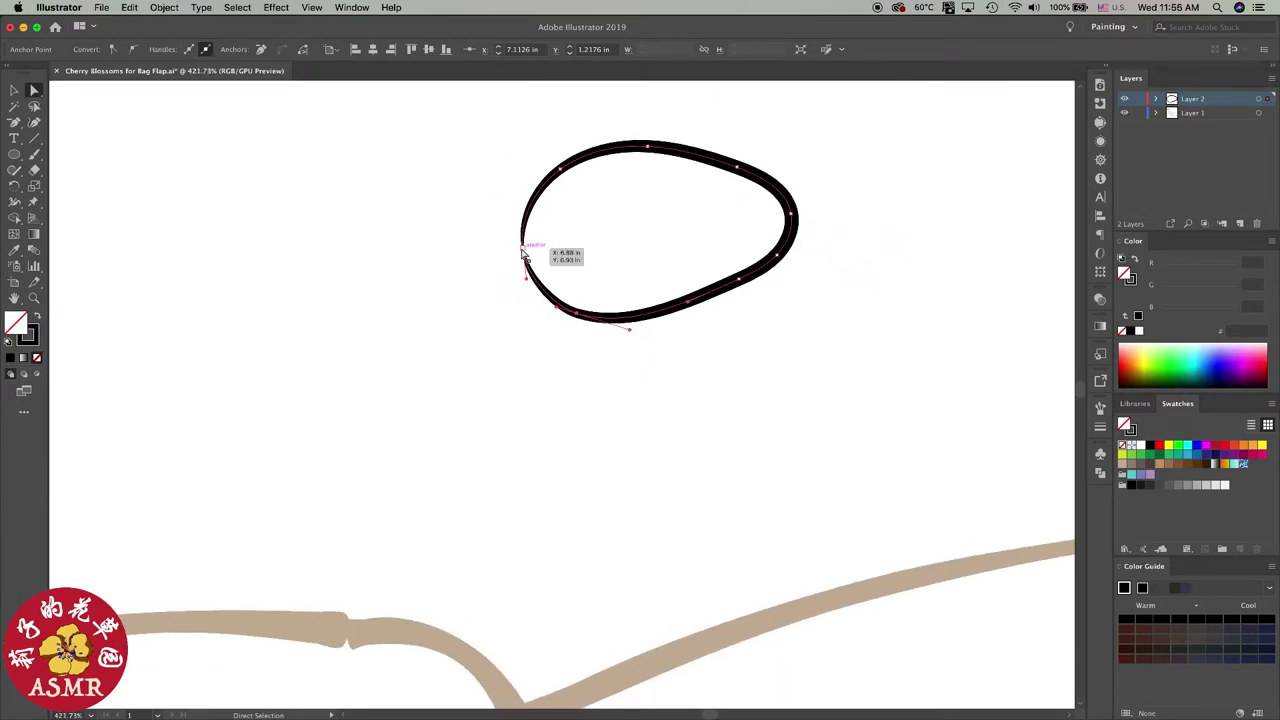
drag(524, 247, 515, 246)
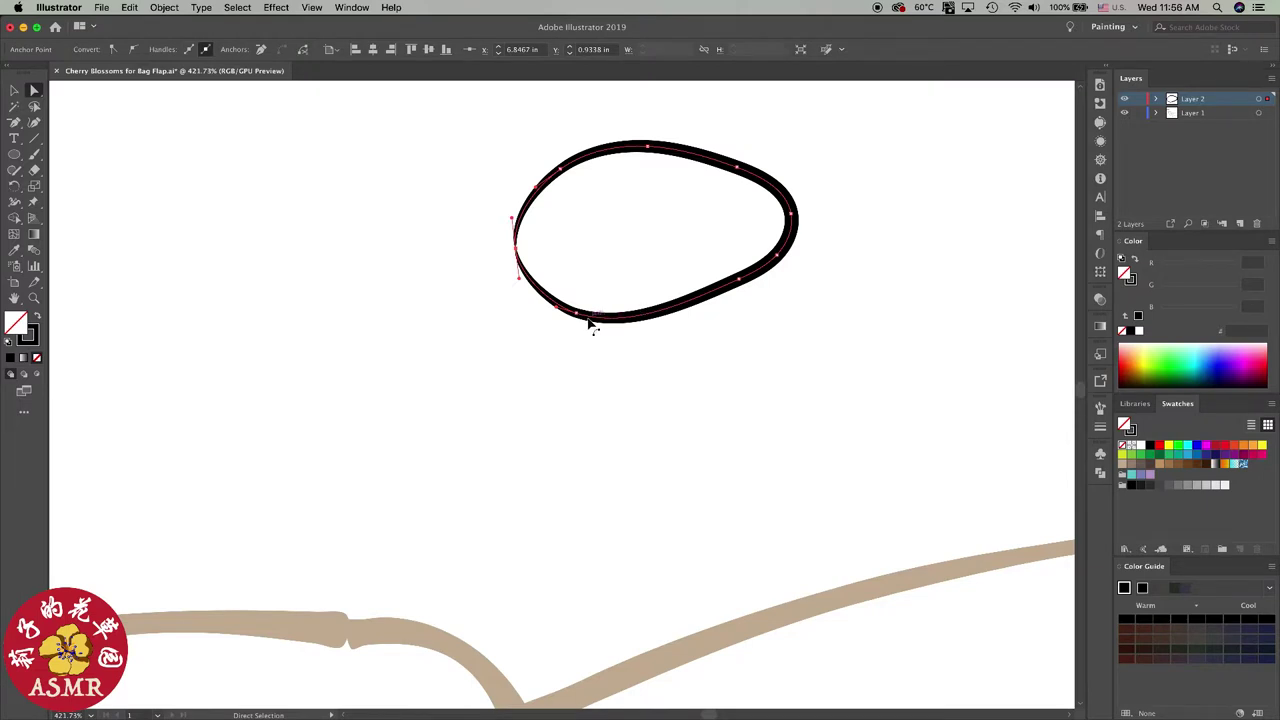
key(p)
click(516, 250)
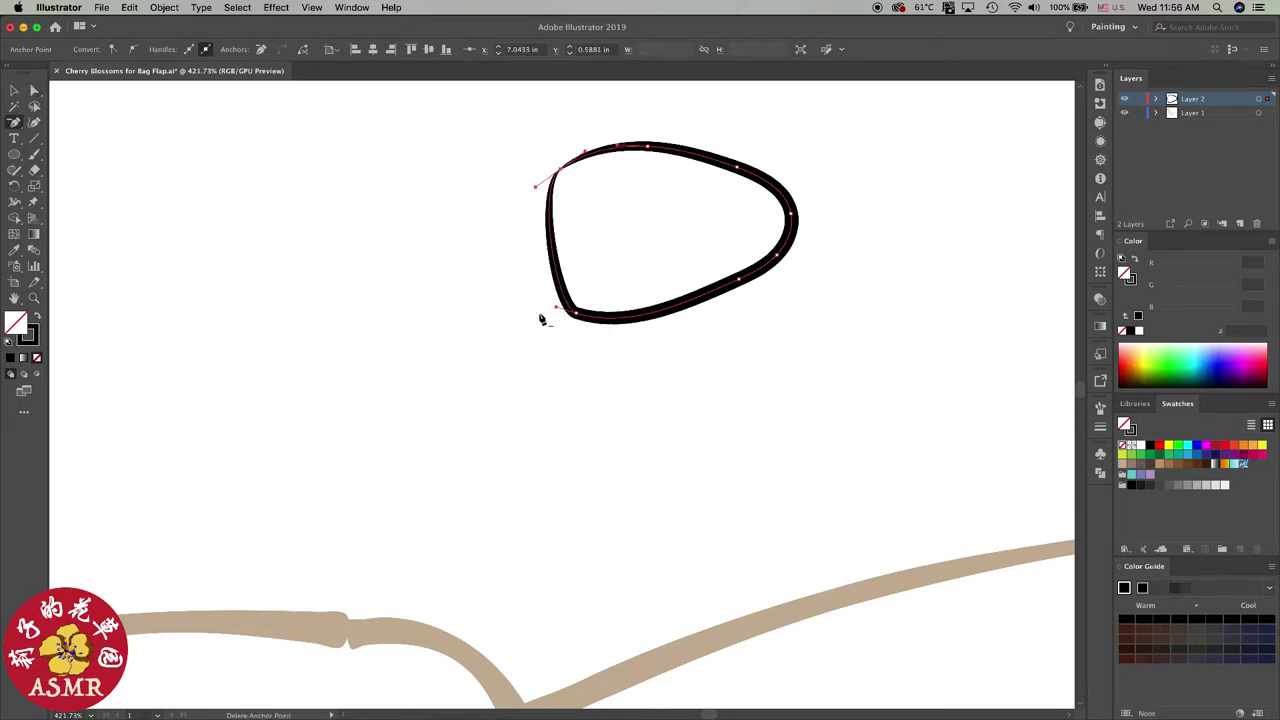
key(ctrl+z)
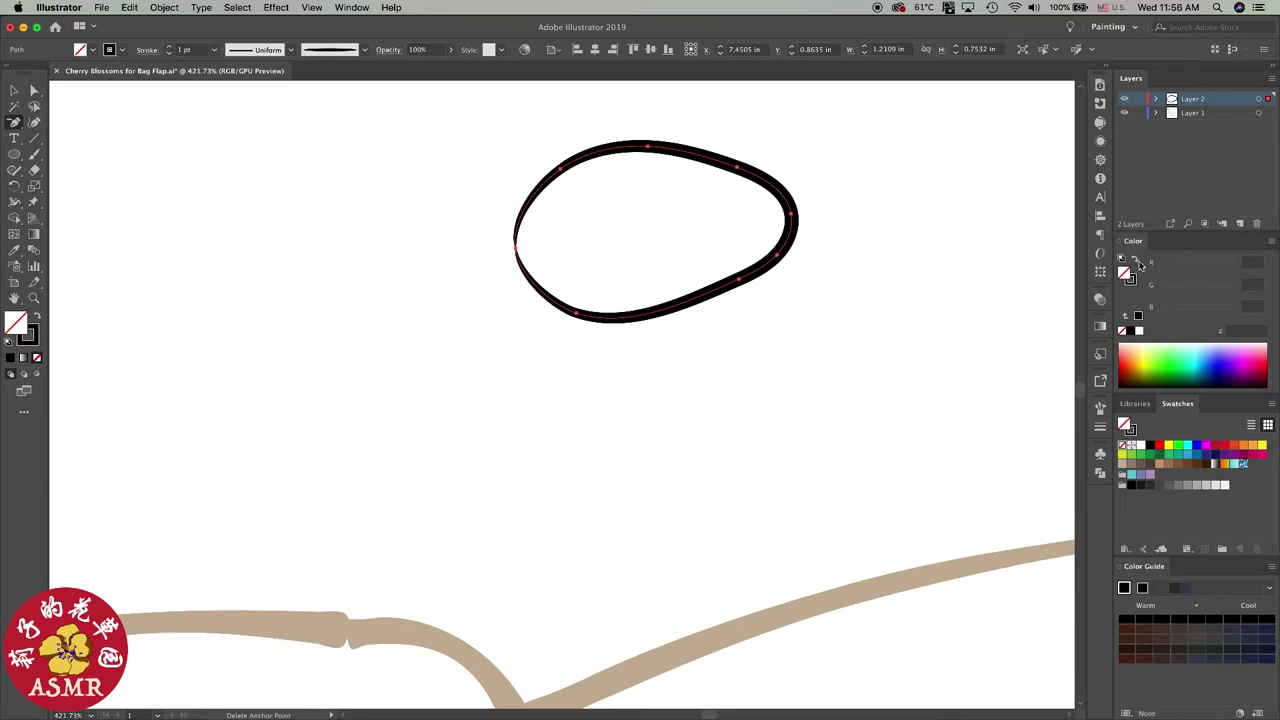
click(1137, 261)
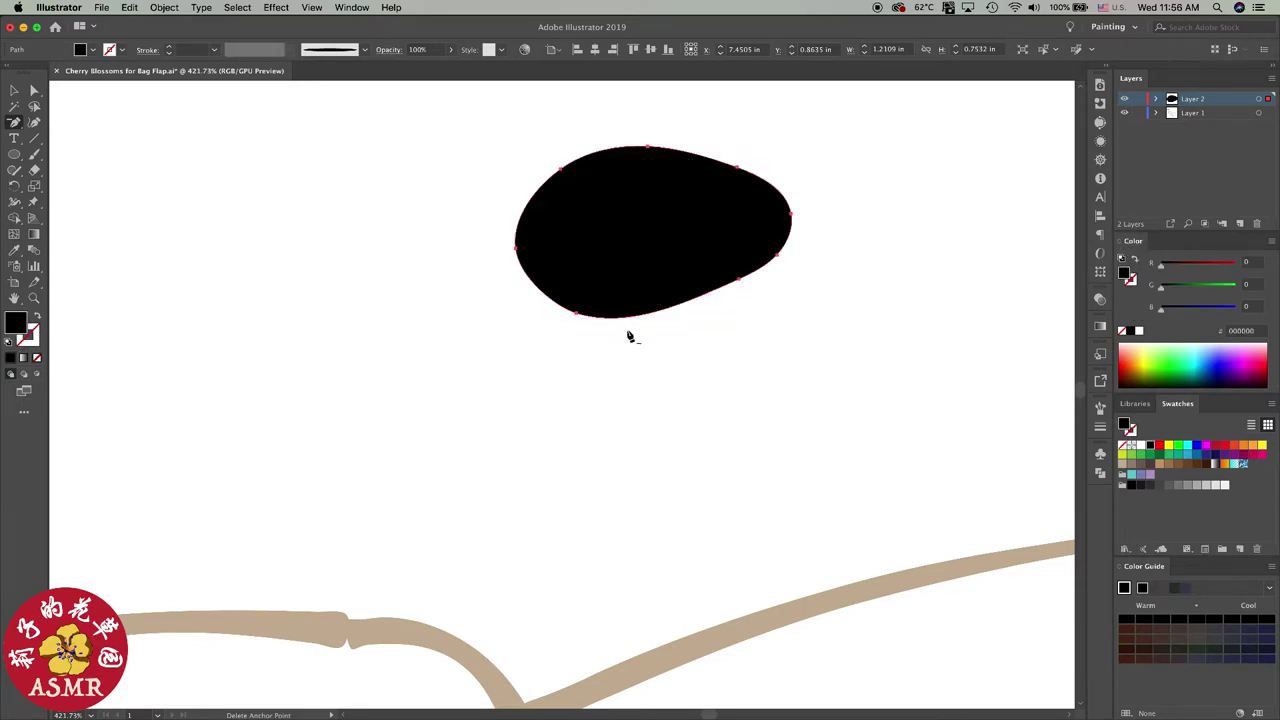
Step: Drag the black shape's bottom, lower-right and right anchors and handles into a fuller, even oval
key(v)
click(660, 357)
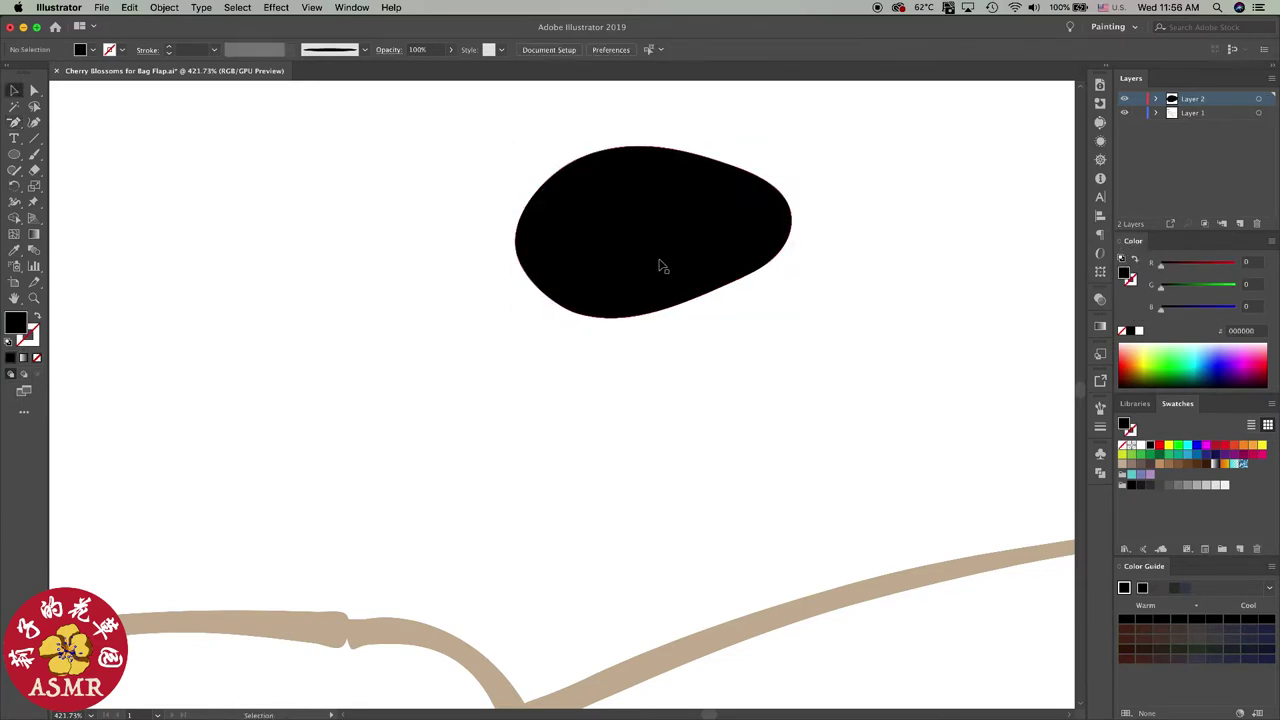
key(a)
click(690, 306)
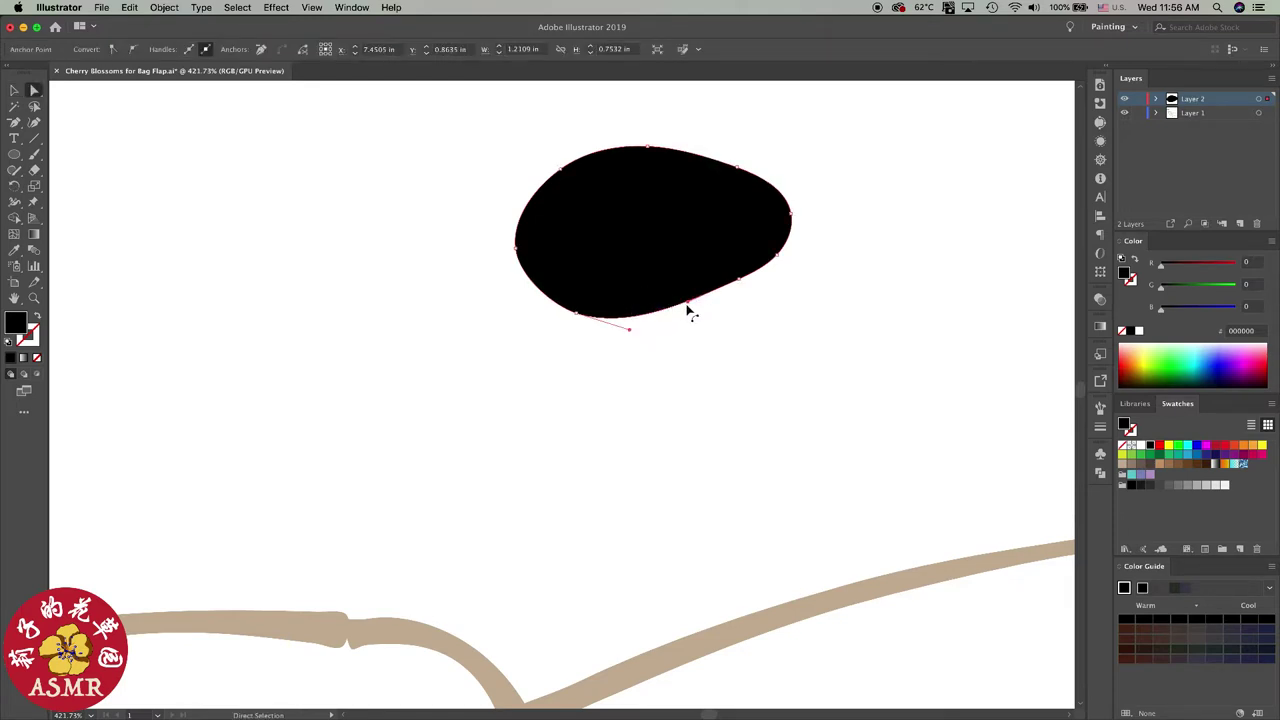
drag(688, 302, 760, 290)
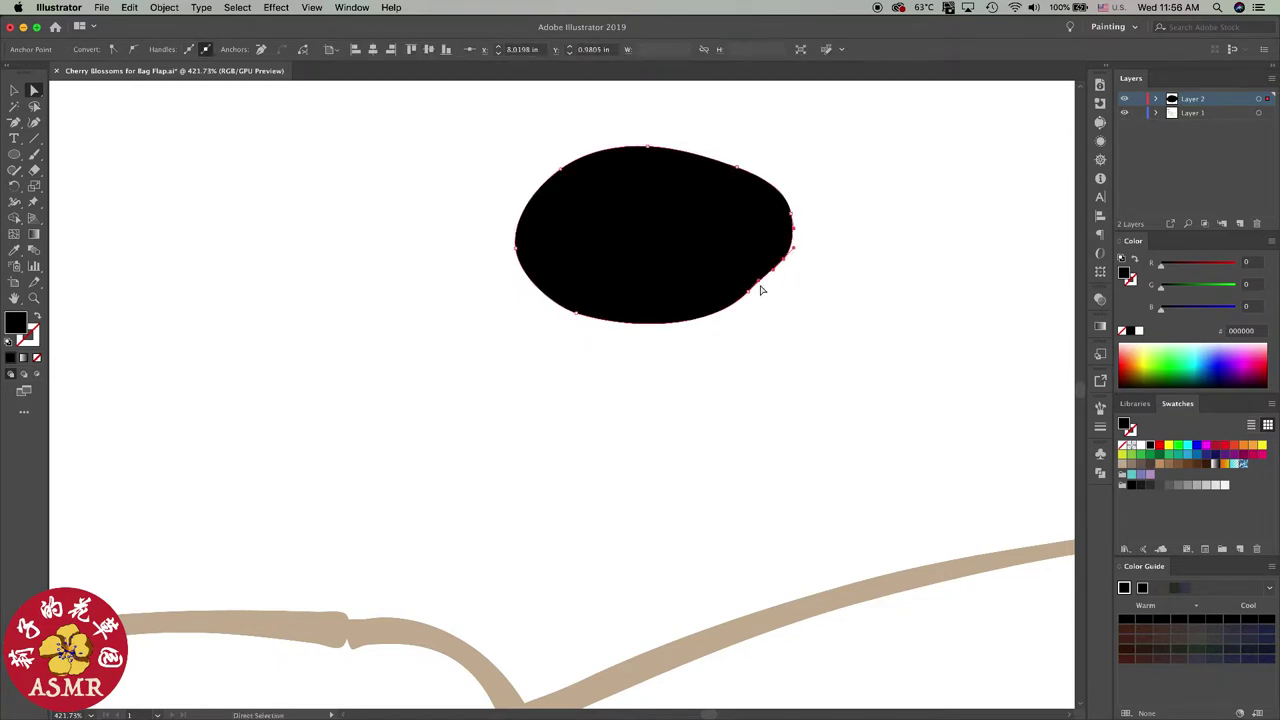
click(751, 291)
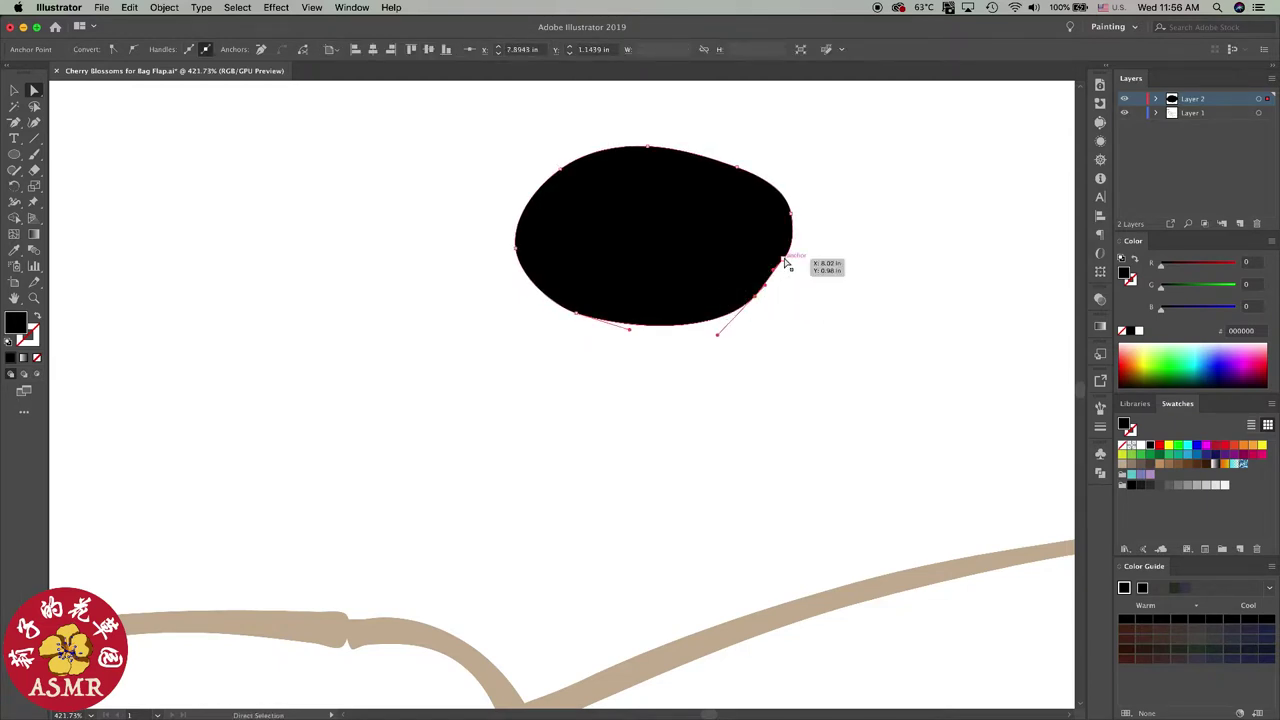
drag(786, 265, 713, 336)
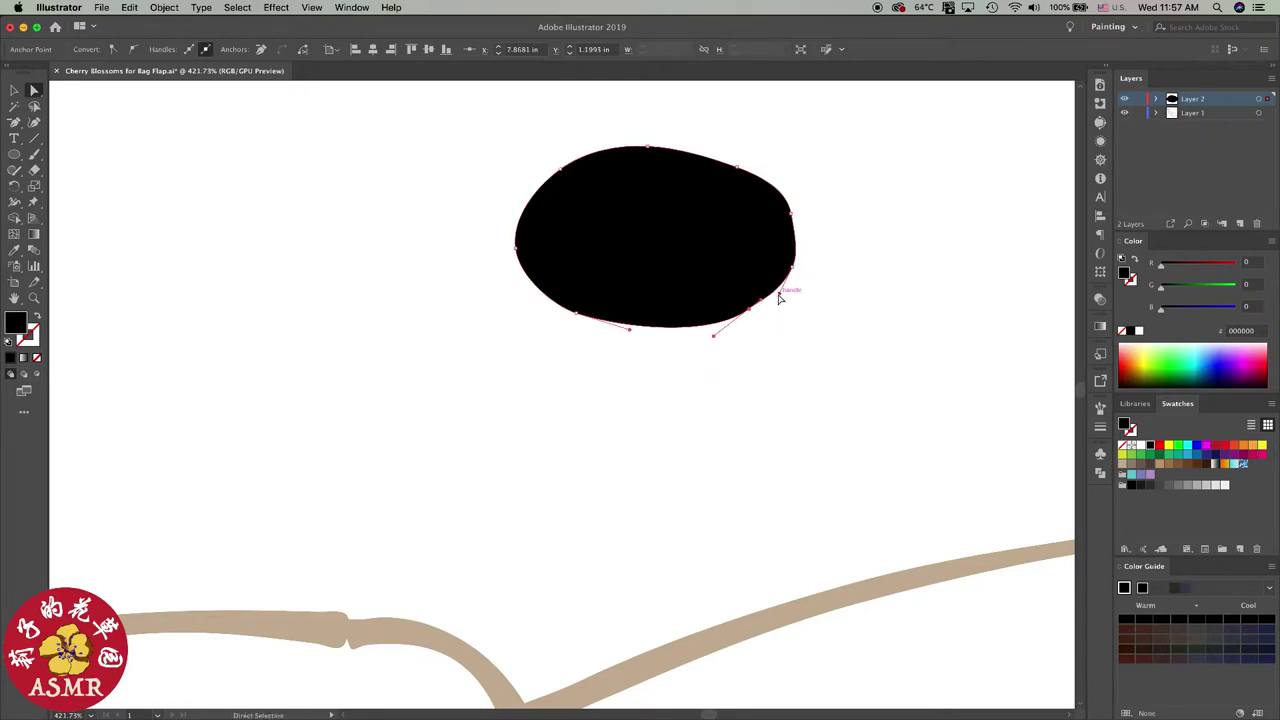
mouse_move(791, 214)
mouse_down()
mouse_move(797, 237)
mouse_move(797, 214)
mouse_move(737, 160)
mouse_up()
click(823, 313)
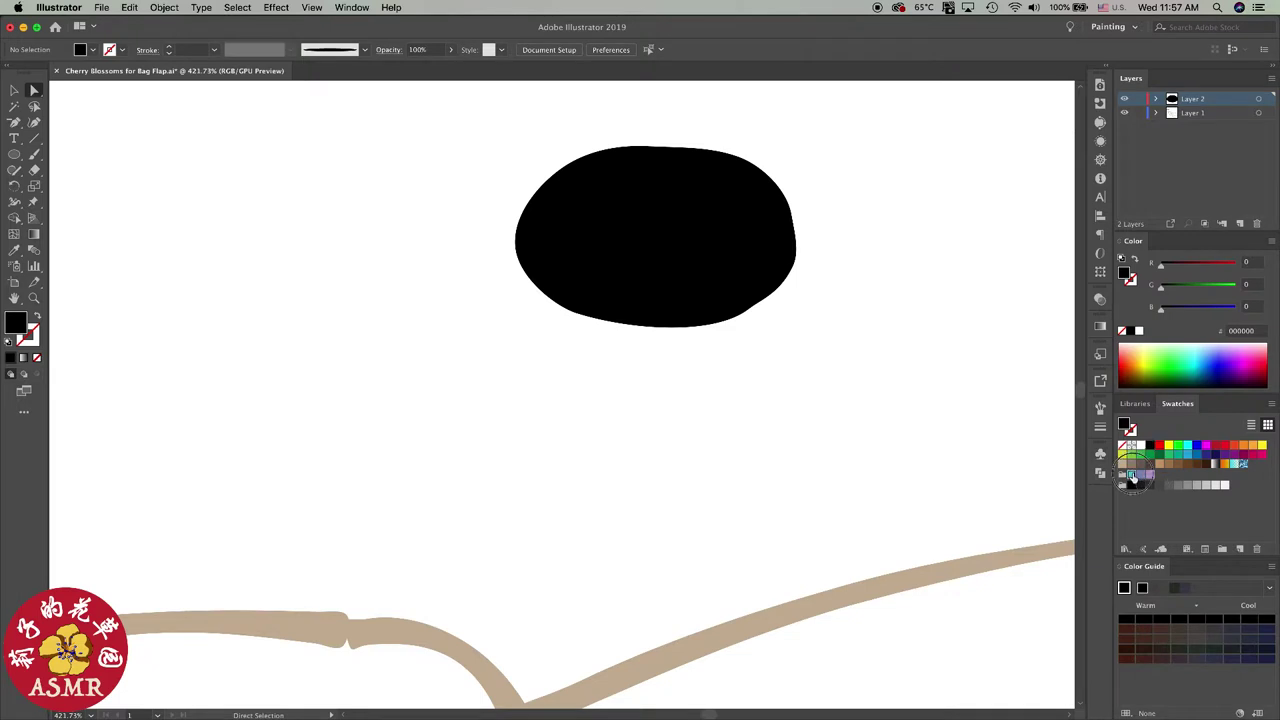
Step: Fill the black blob with teal (65C8D0)
click(1131, 474)
click(727, 295)
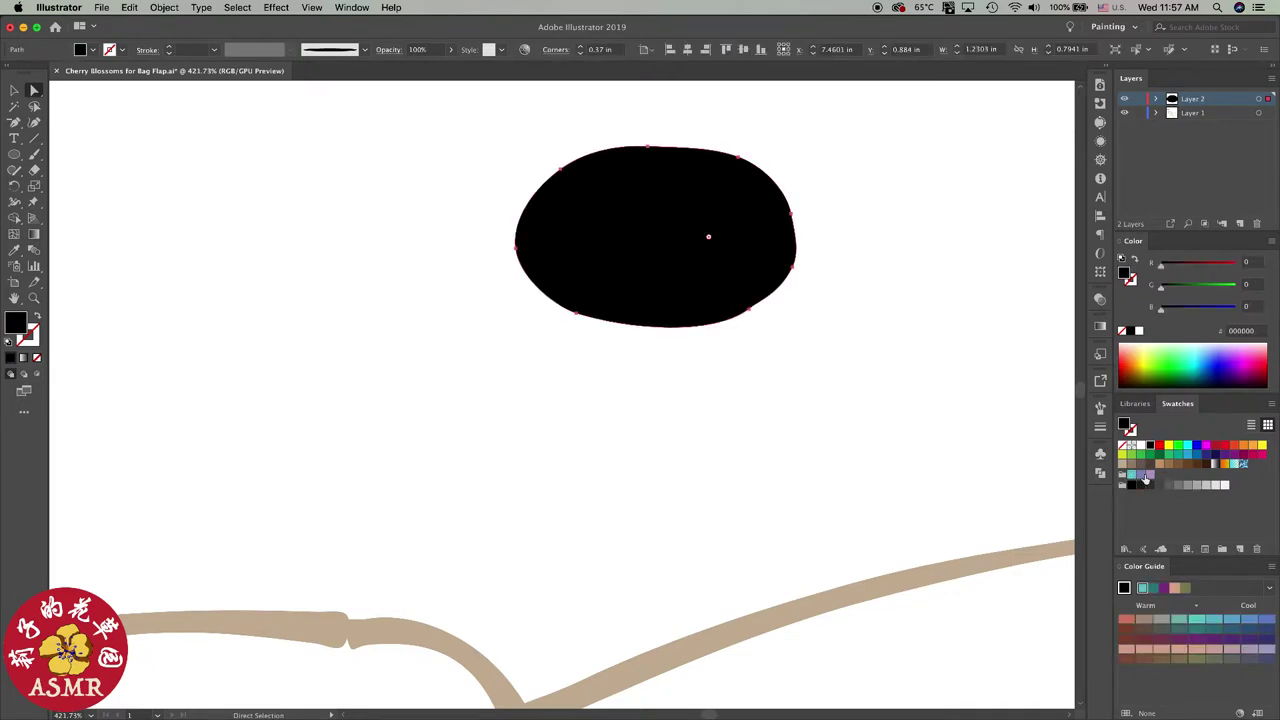
click(1131, 474)
click(800, 410)
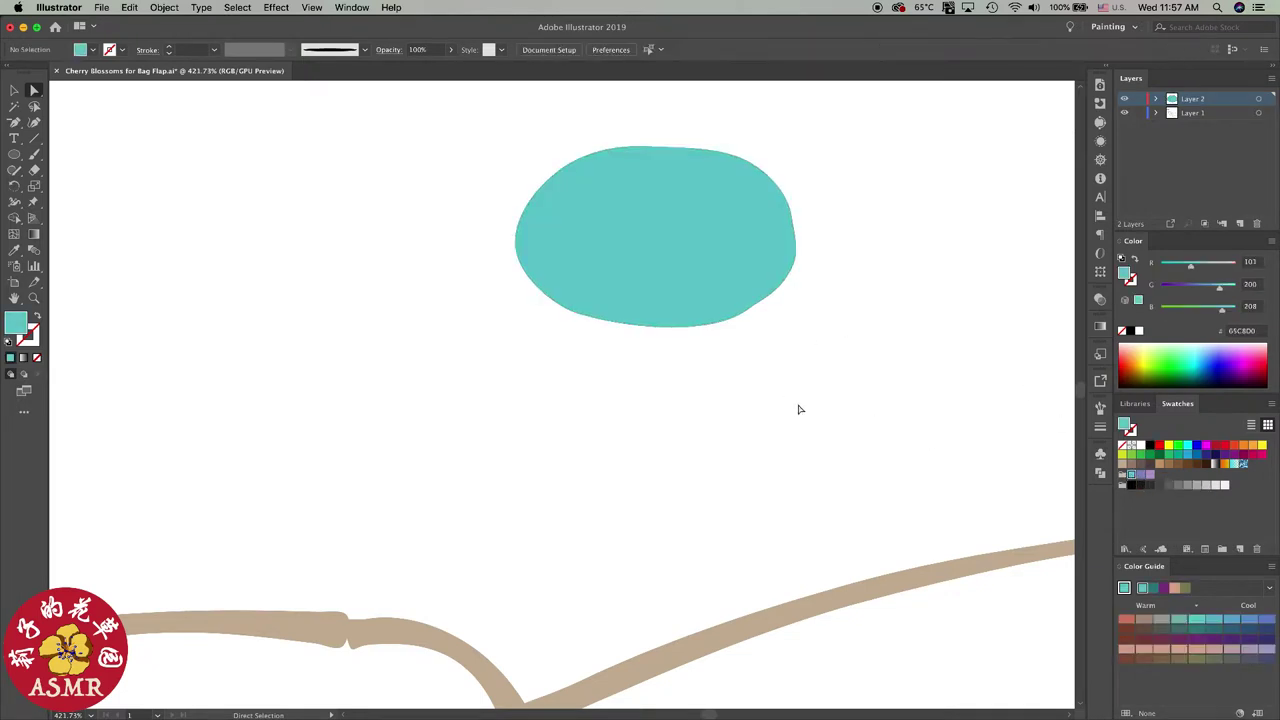
Step: Round the blob's bottom curve and shift its lower-right anchor for a smoother edge
click(662, 329)
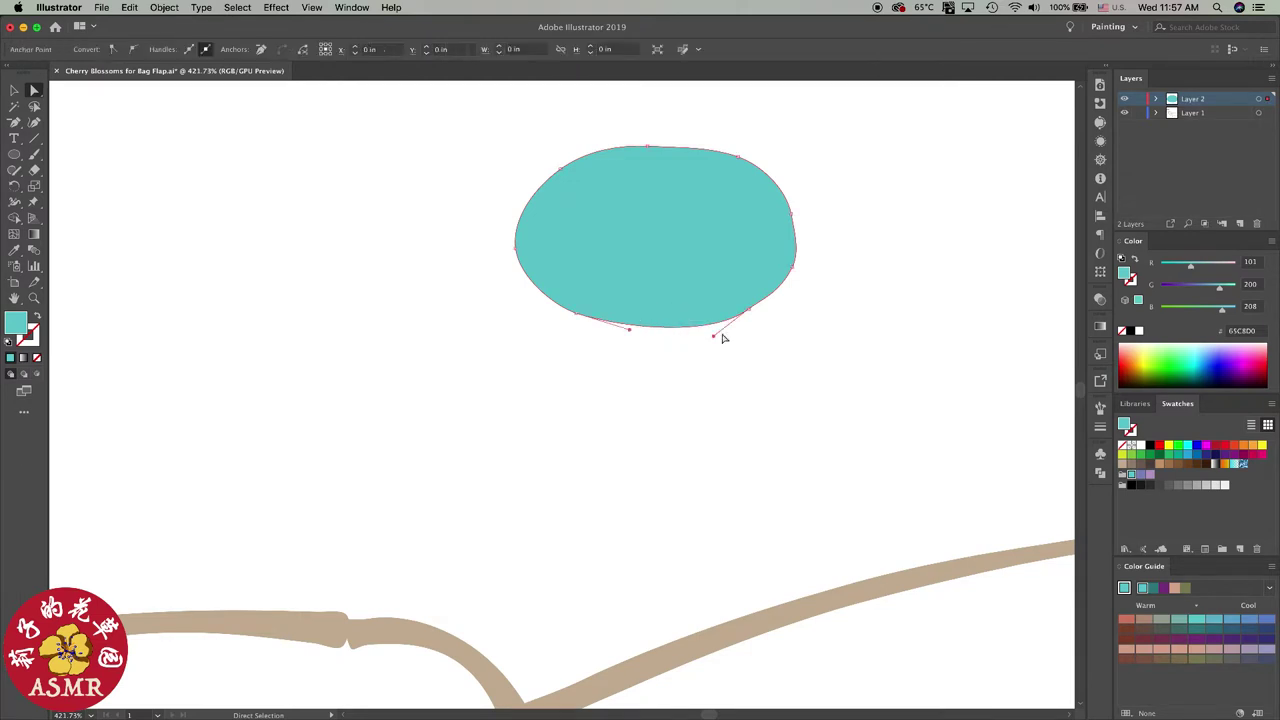
drag(630, 335, 631, 352)
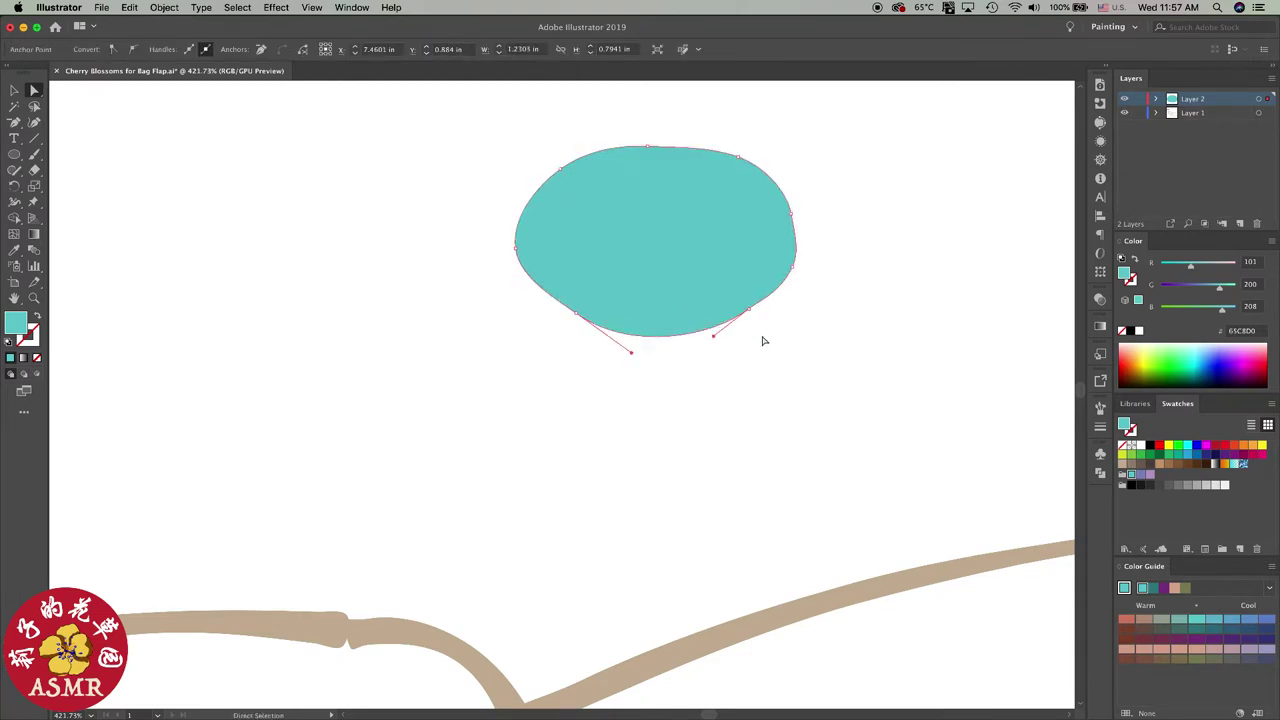
drag(713, 335, 699, 353)
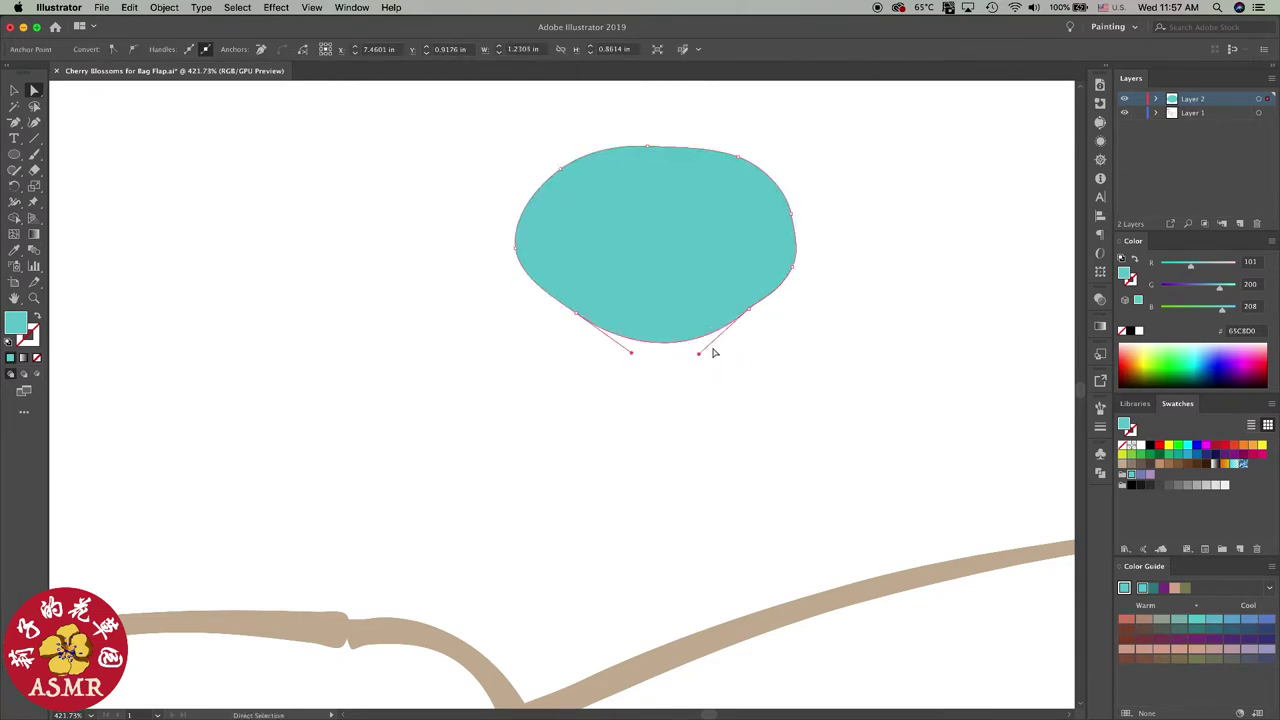
click(749, 311)
drag(748, 313, 740, 320)
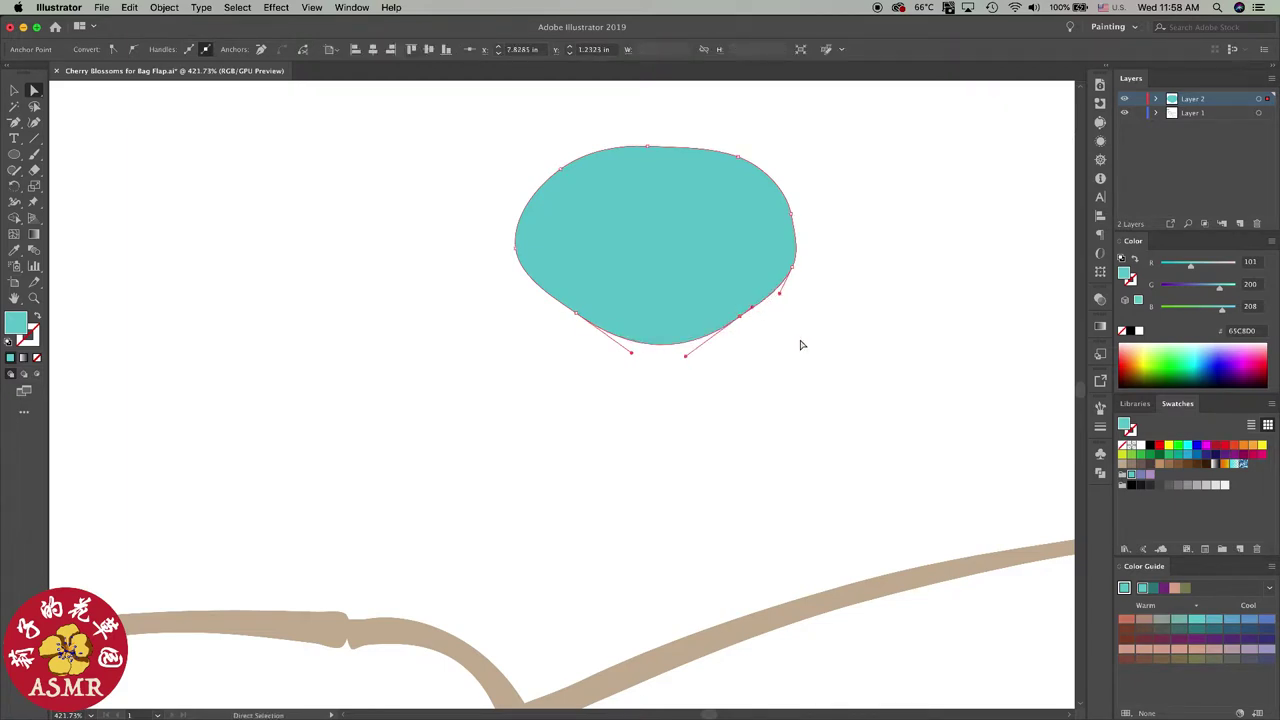
click(800, 343)
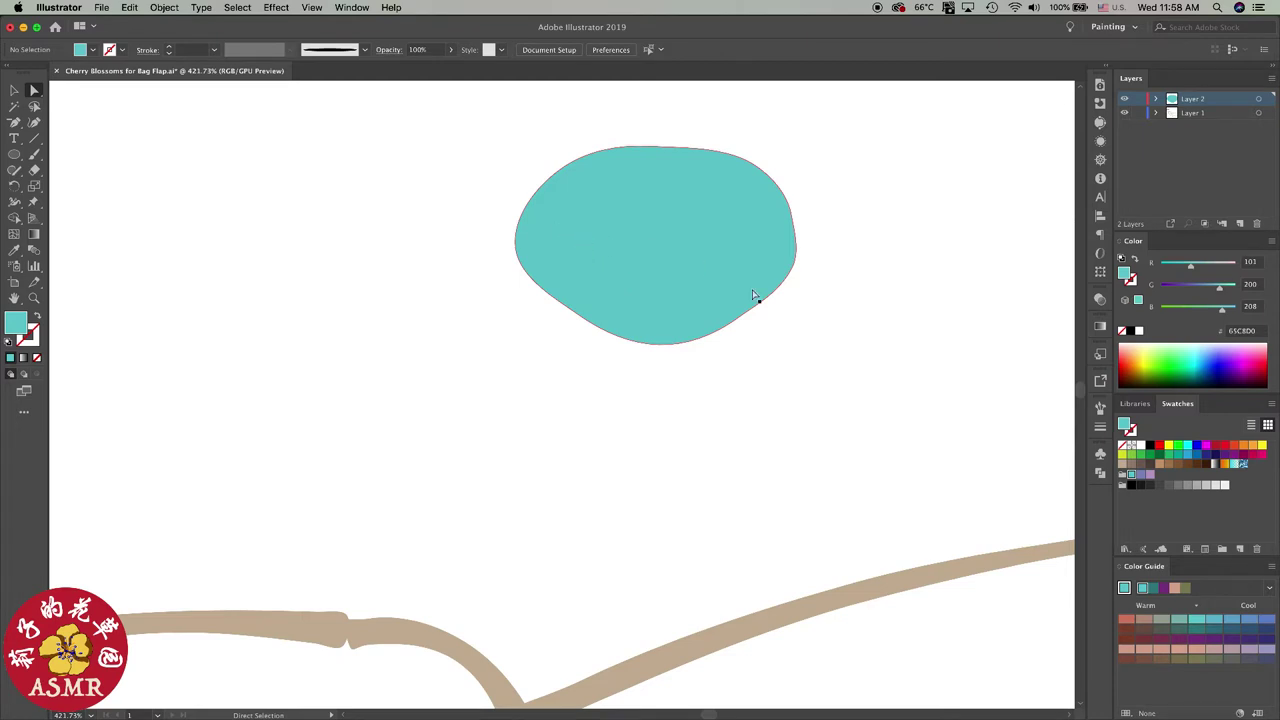
click(1100, 410)
click(858, 320)
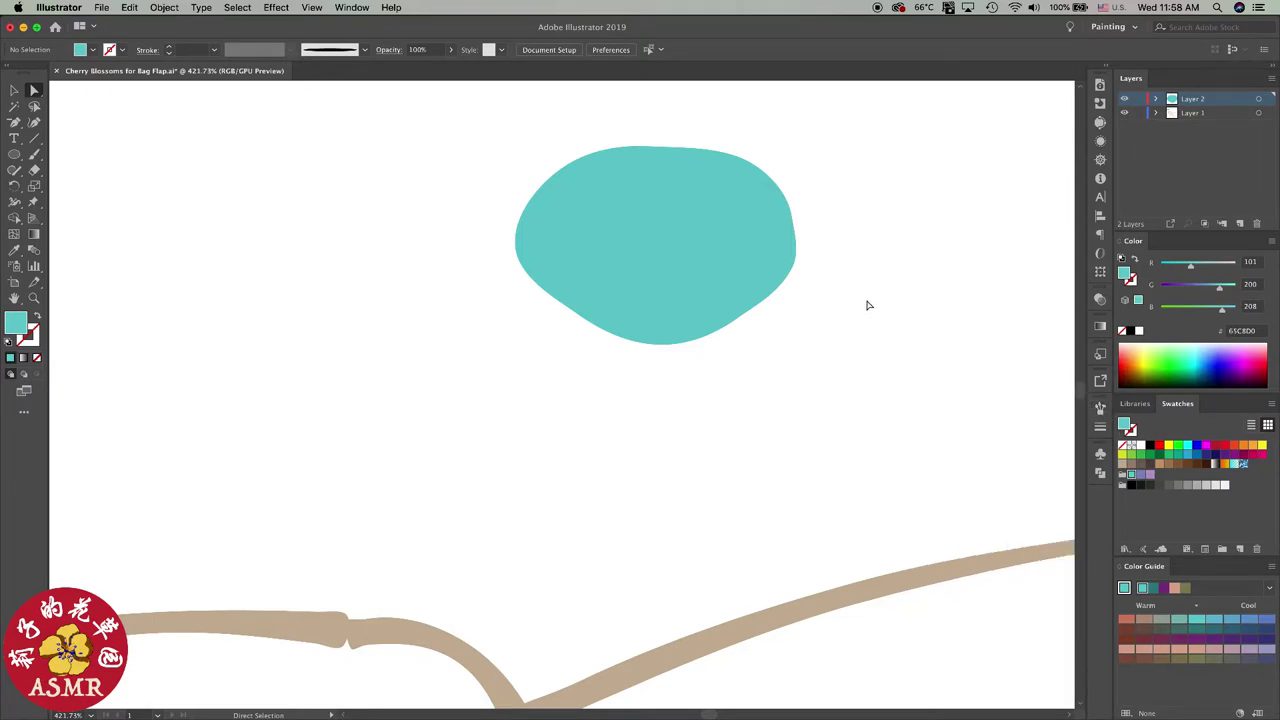
Step: Try a painted highlight brush stroke across the blob, then delete it and deselect
key(b)
click(1033, 498)
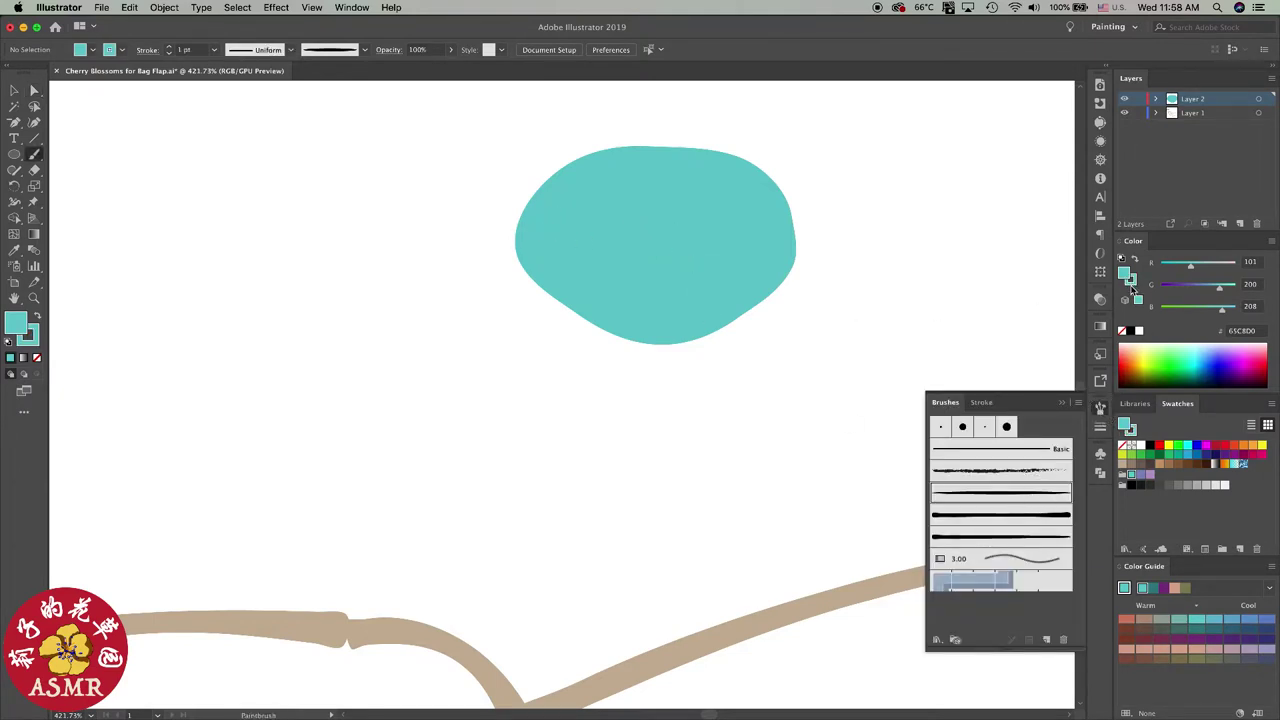
click(1122, 330)
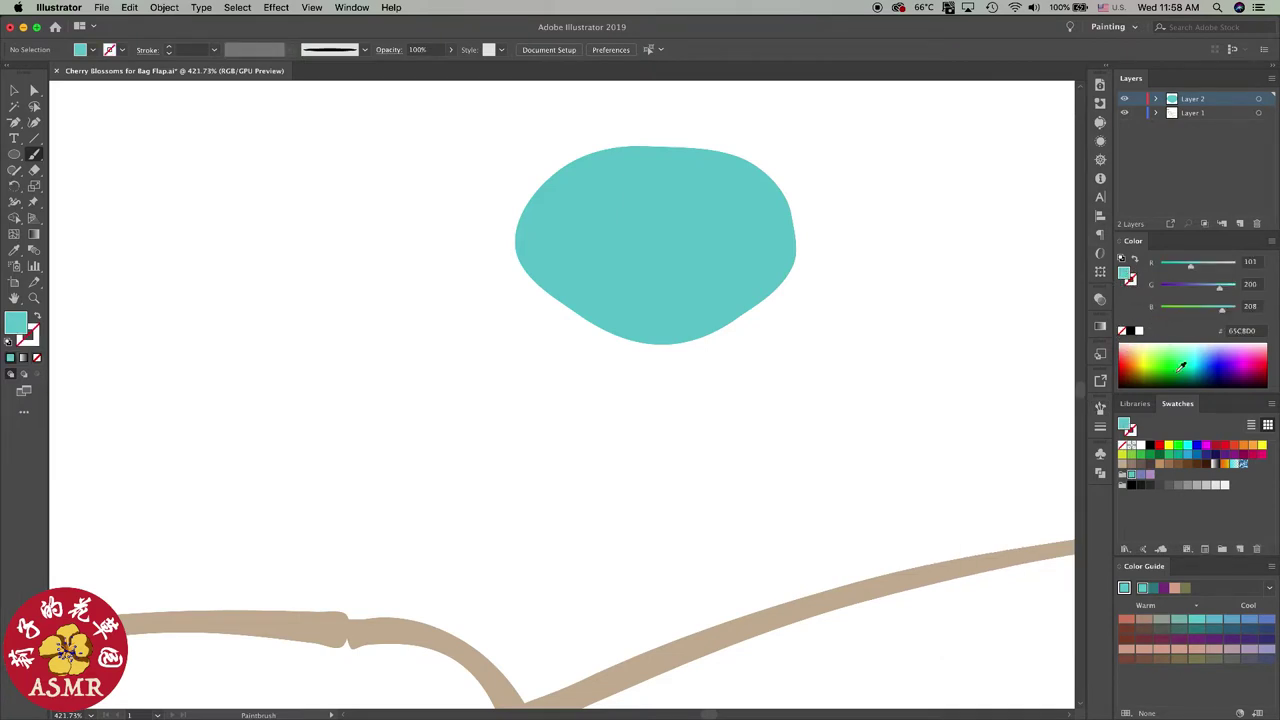
drag(535, 220, 768, 220)
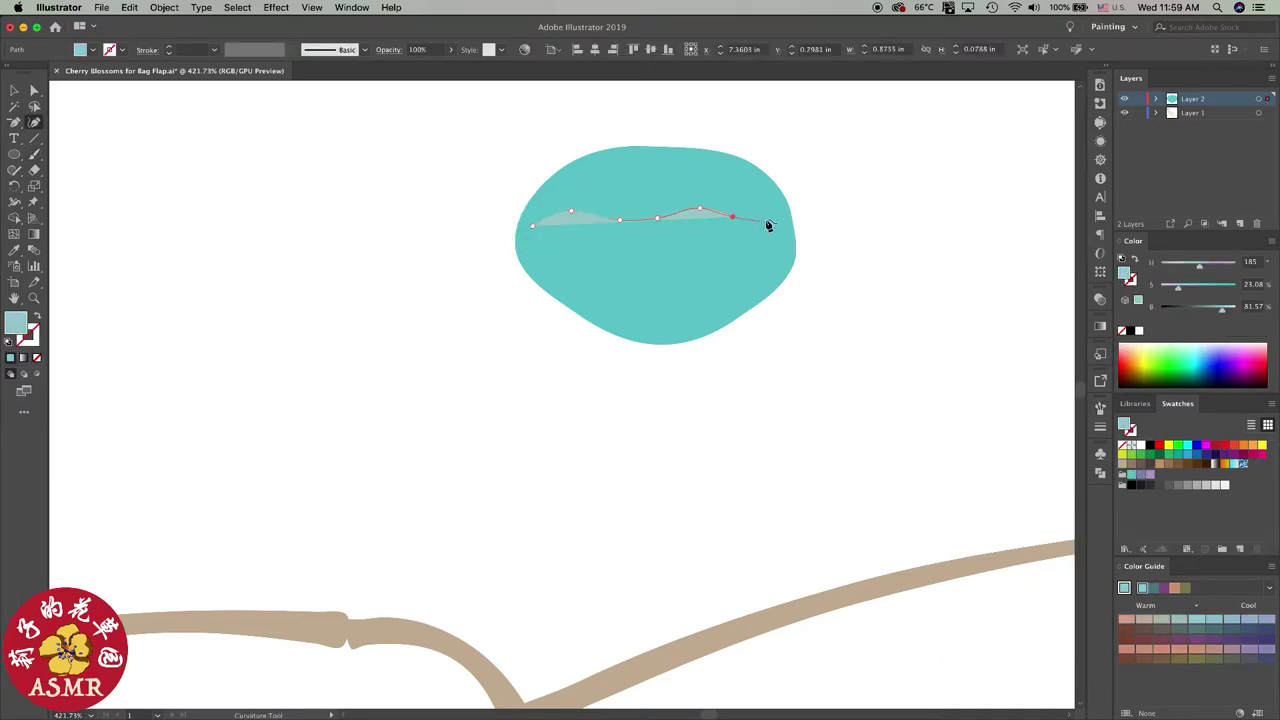
key(Delete)
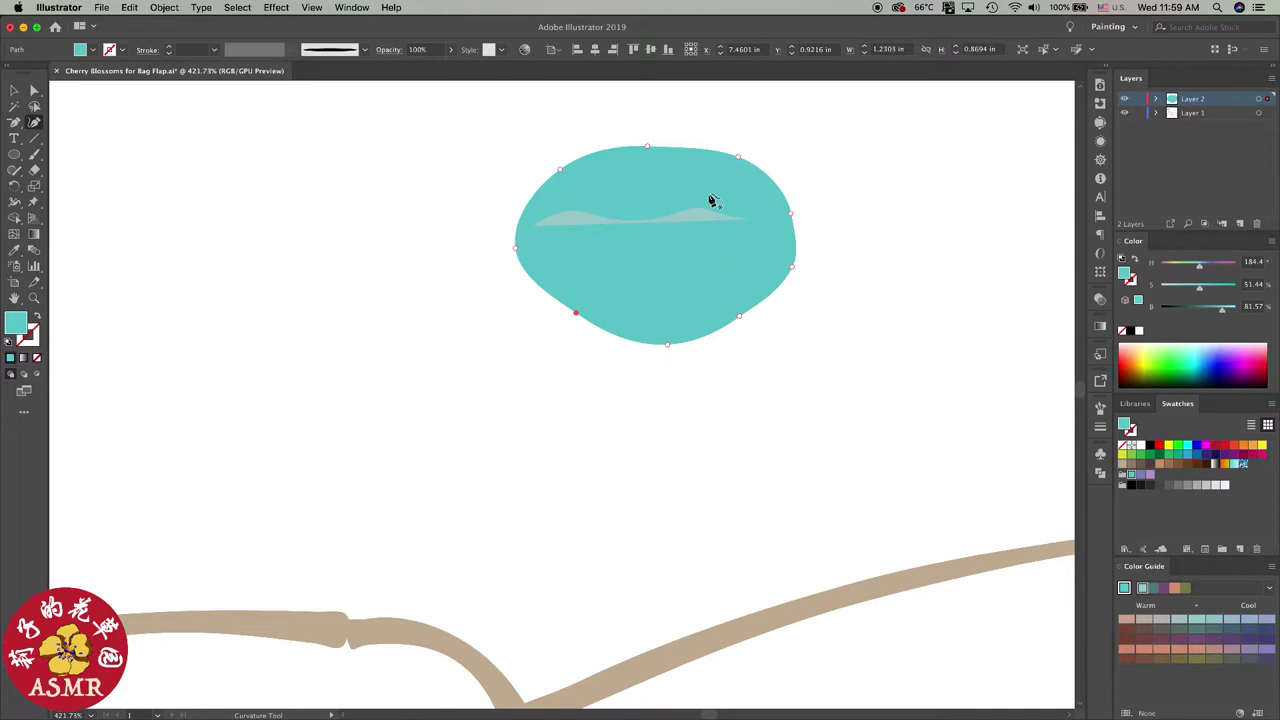
key(v)
key(ctrl+shift+a)
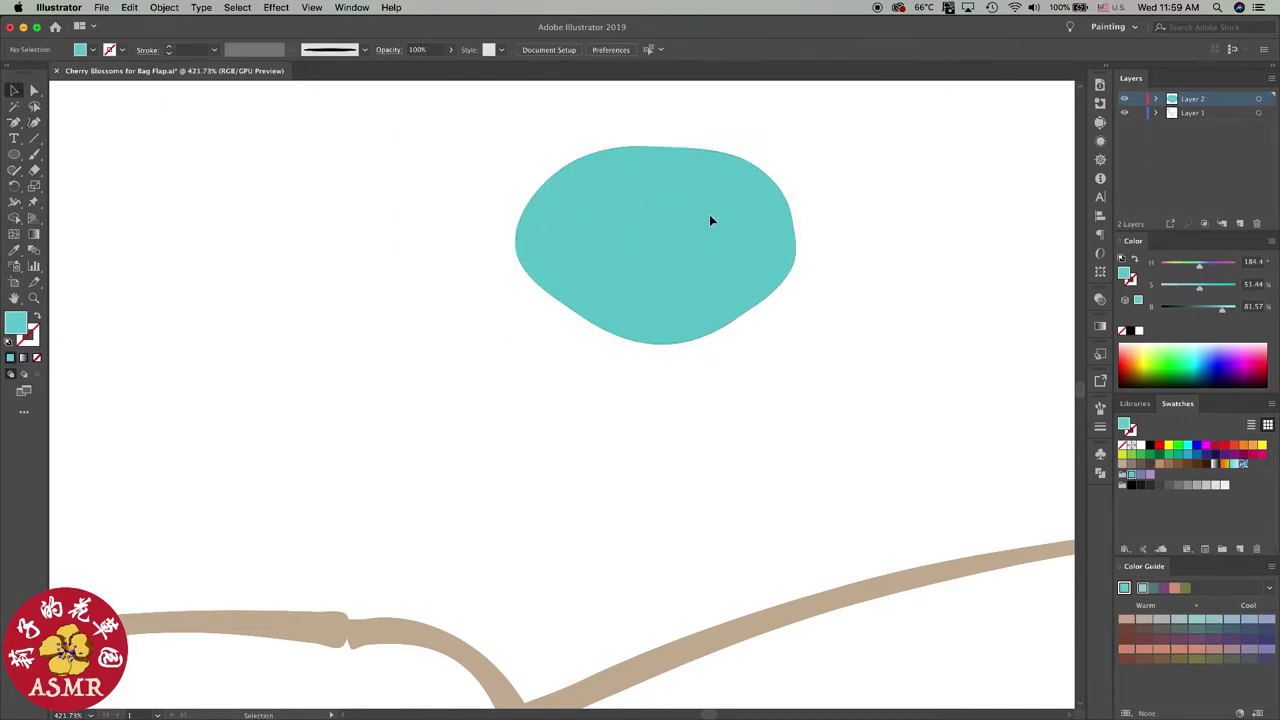
Step: Trace the wavy top edge of a band across the blob's upper half with the Curvature tool
key(shift+grave)
click(520, 234)
click(538, 211)
click(586, 206)
click(613, 207)
click(675, 199)
click(695, 209)
click(726, 199)
click(746, 195)
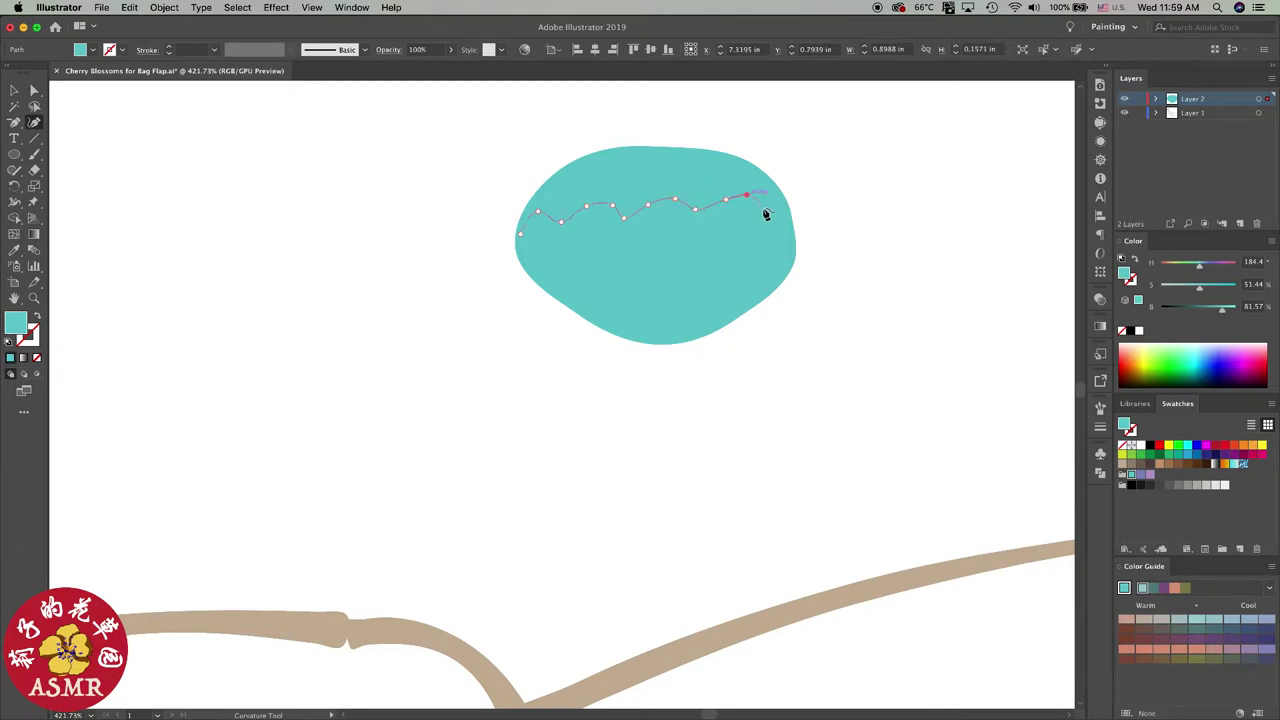
click(783, 218)
Step: Trace the band's wavy lower edge back leftward and close the shape
click(758, 240)
click(724, 233)
click(703, 246)
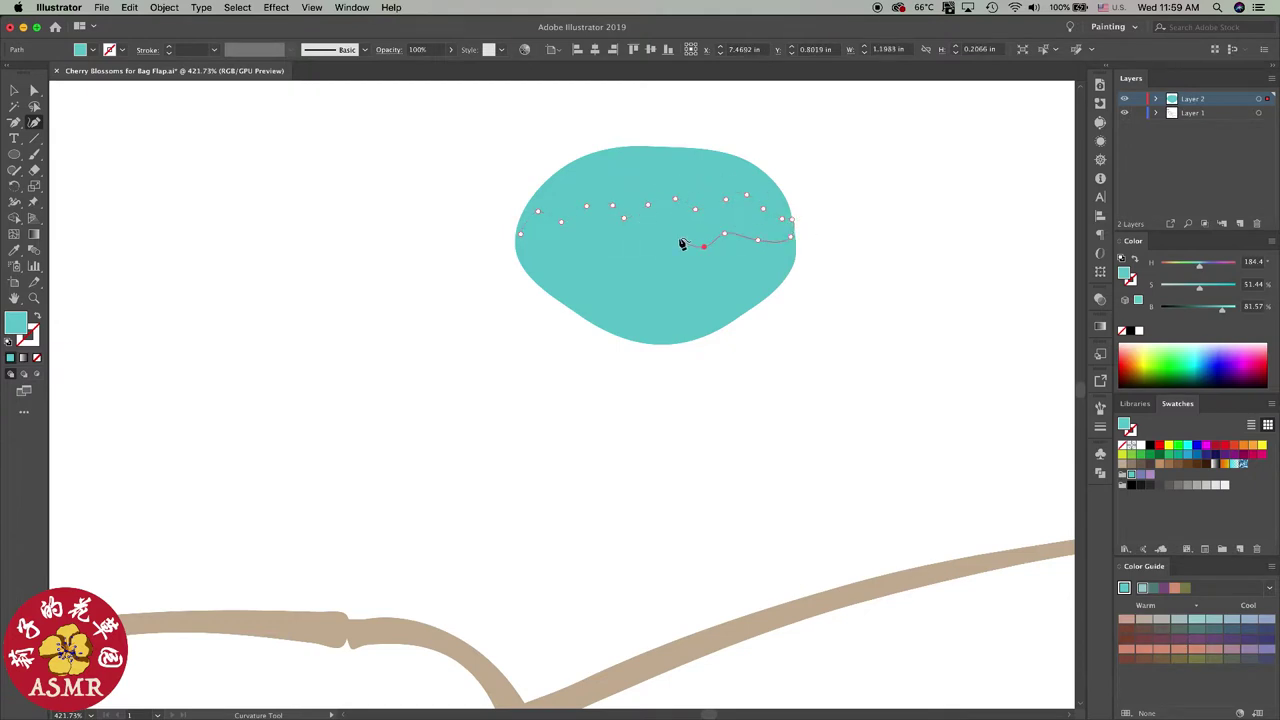
click(573, 236)
click(548, 250)
Step: Lighten the band to pale cyan and save that colour as a swatch
drag(1199, 287, 1180, 287)
drag(1222, 309, 1234, 309)
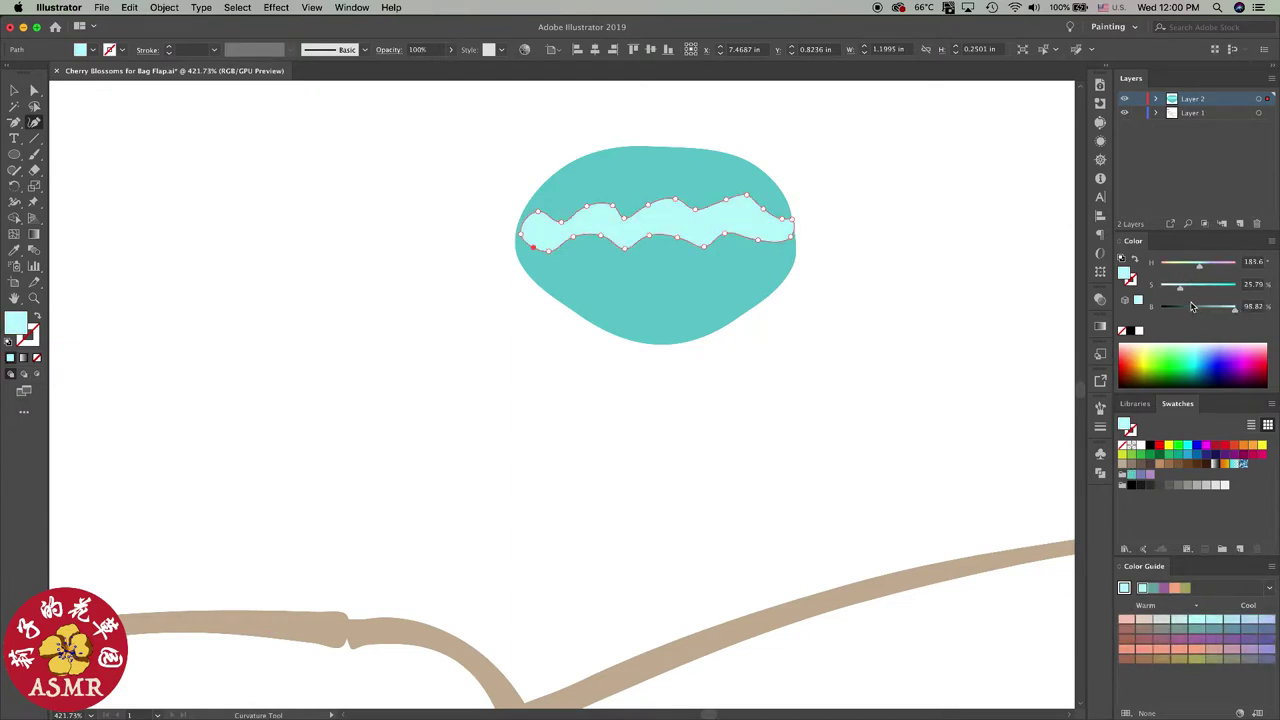
drag(1126, 275, 1228, 481)
key(Escape)
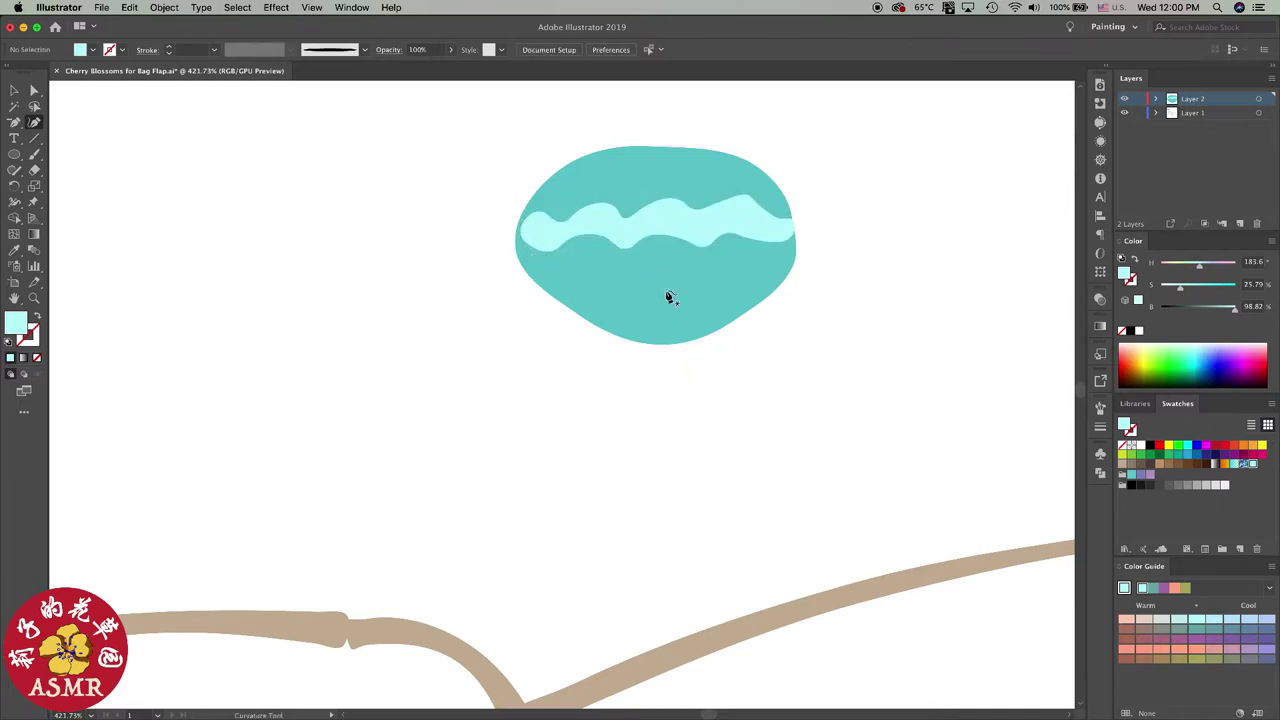
Step: Draw a closed greyish-teal wavy band just below the cyan band
drag(1237, 314, 1213, 308)
click(538, 257)
click(596, 235)
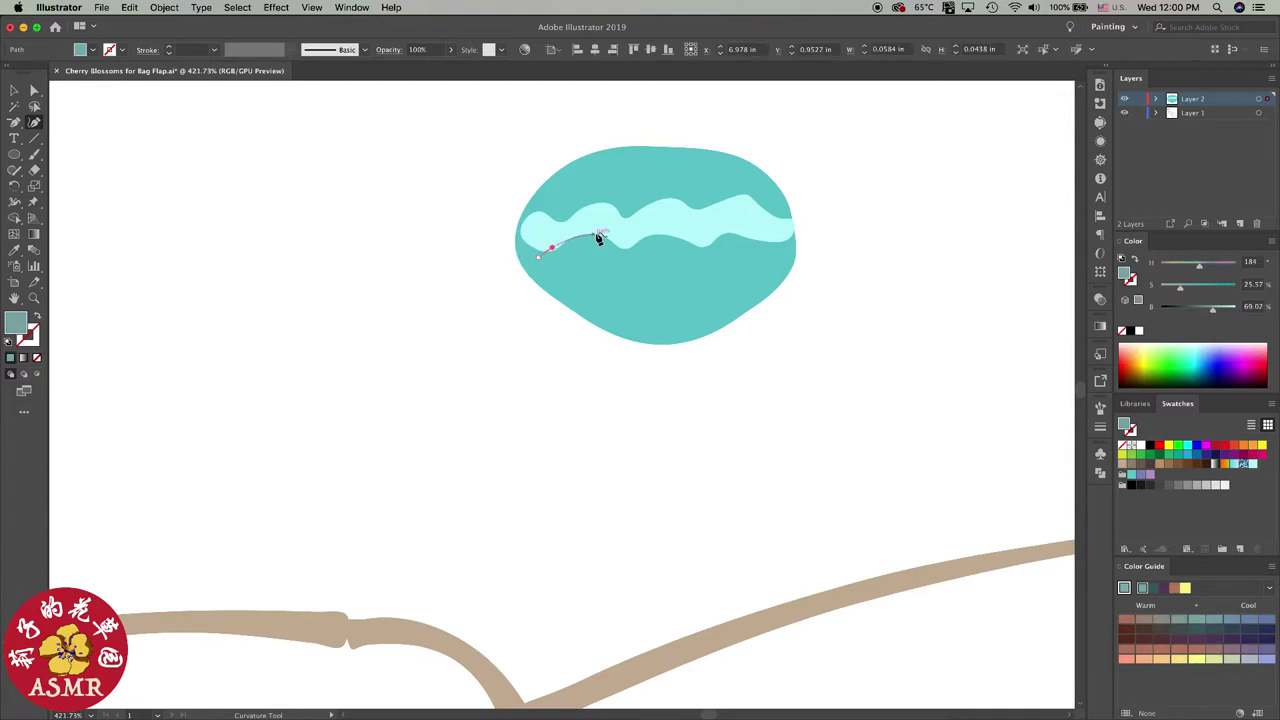
click(674, 228)
click(749, 225)
click(795, 243)
click(720, 256)
click(598, 267)
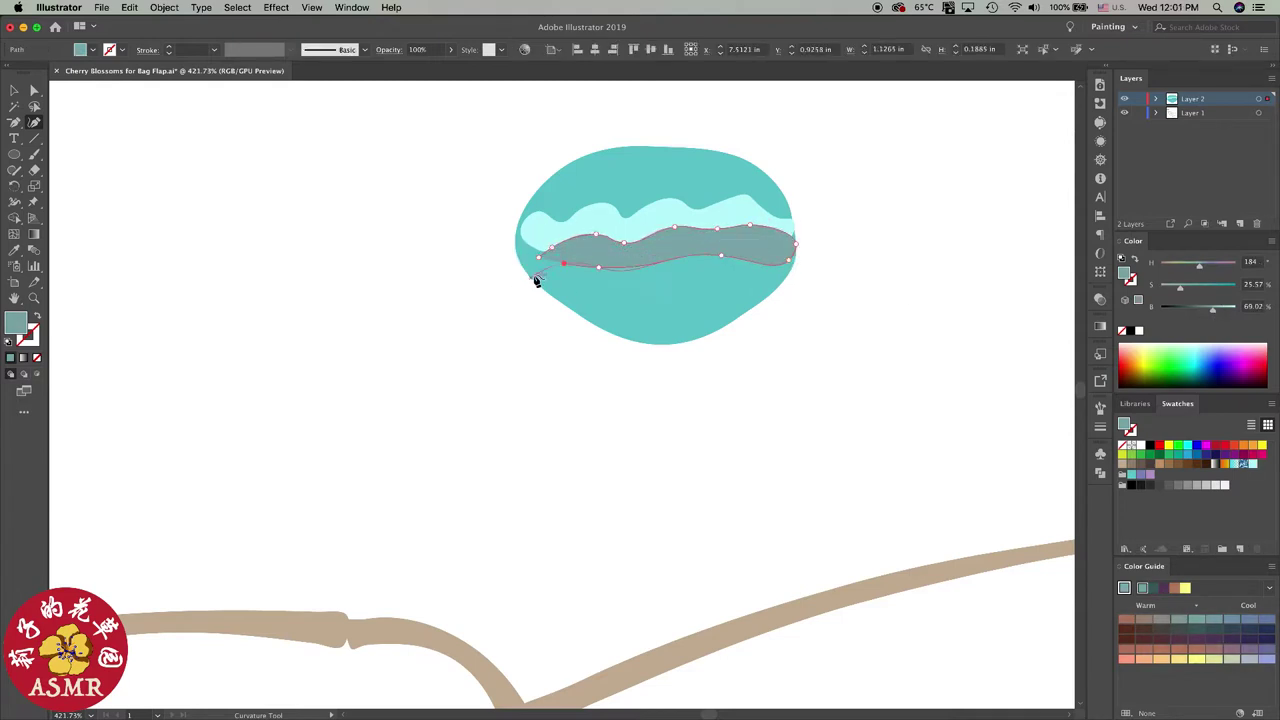
click(532, 274)
click(538, 257)
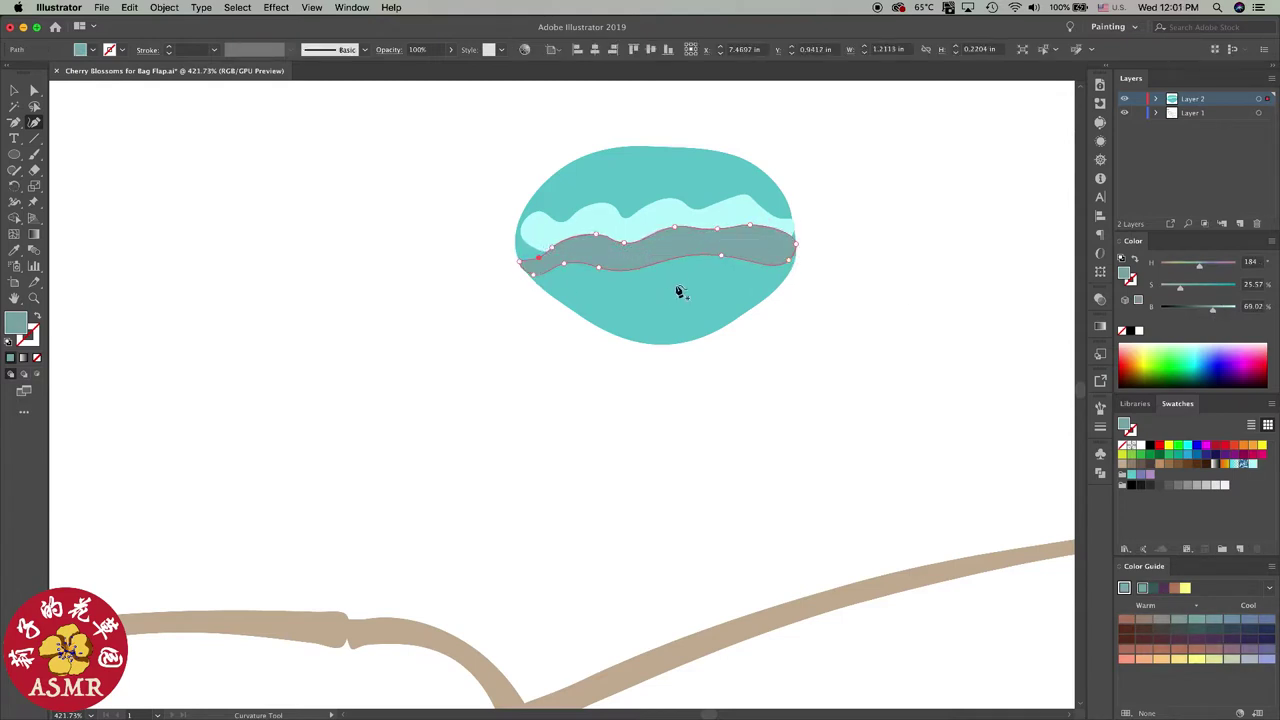
Step: Raise the grey band's left end and add a point on its top edge
click(1156, 99)
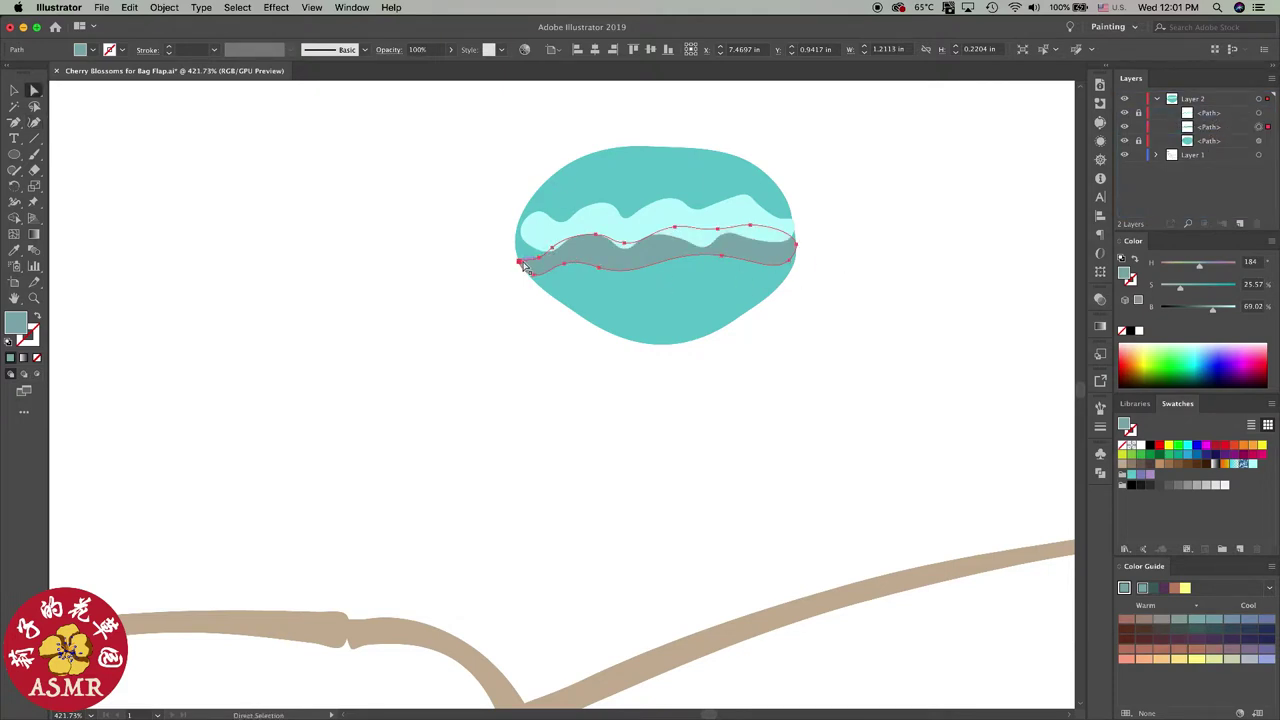
drag(519, 261, 516, 231)
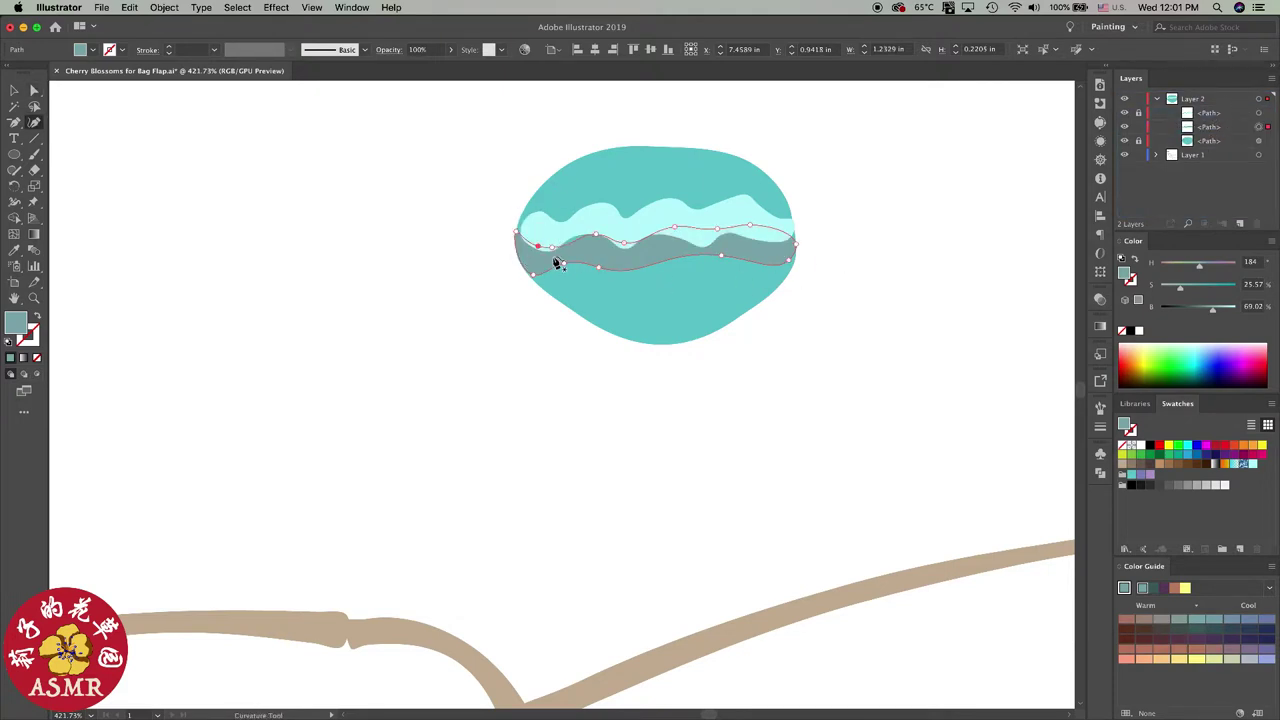
click(585, 229)
key(Escape)
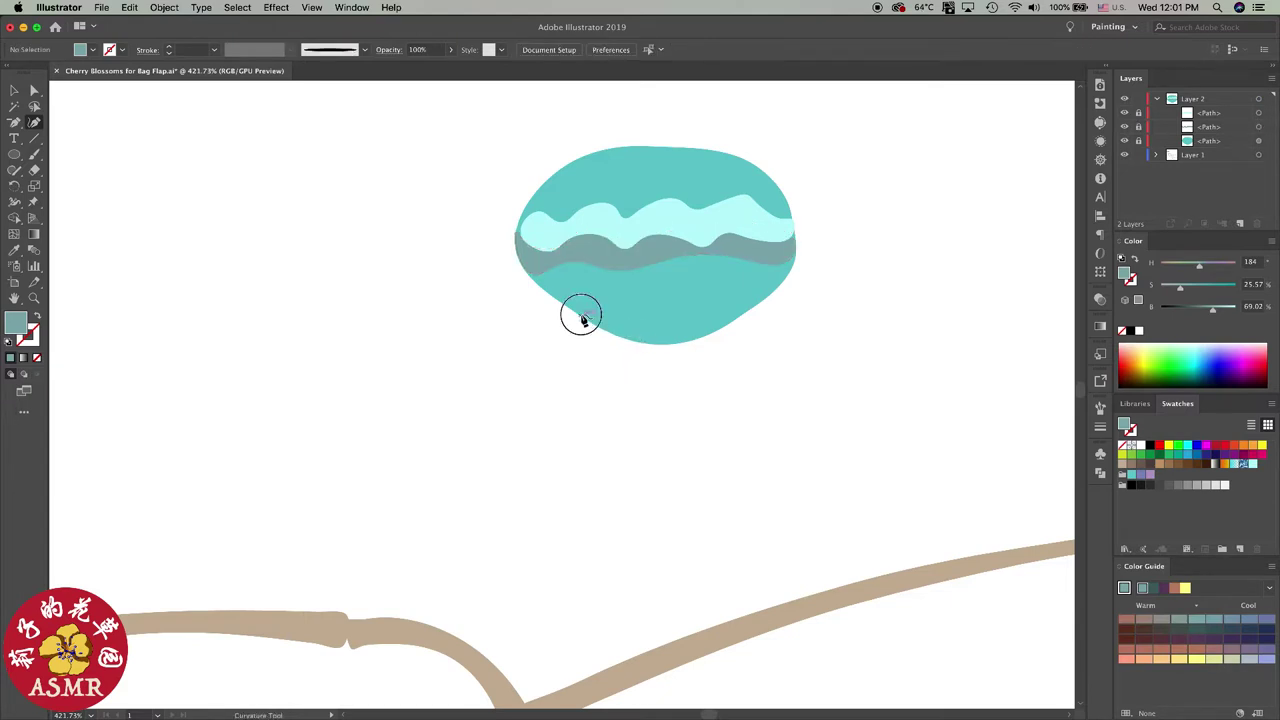
Step: Draw a closed wavy shape across the blob's lower part
click(580, 314)
click(601, 289)
click(641, 291)
click(665, 295)
click(718, 291)
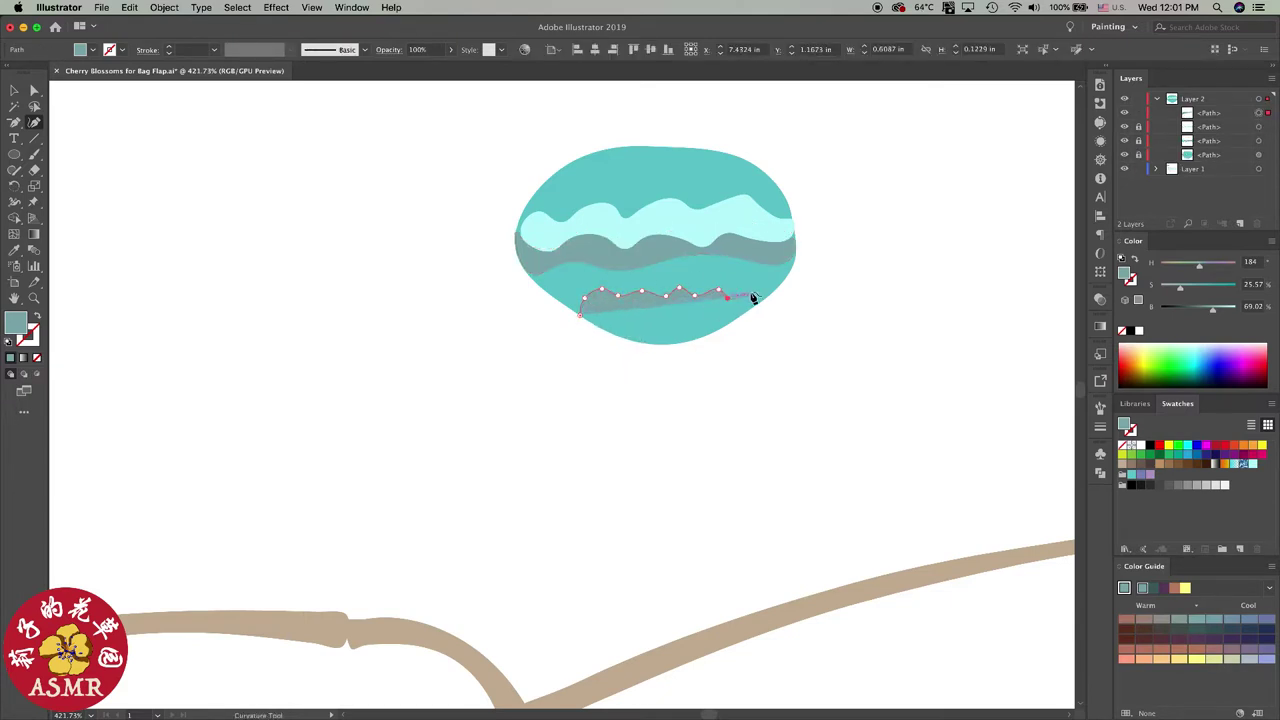
click(706, 333)
click(631, 329)
click(580, 314)
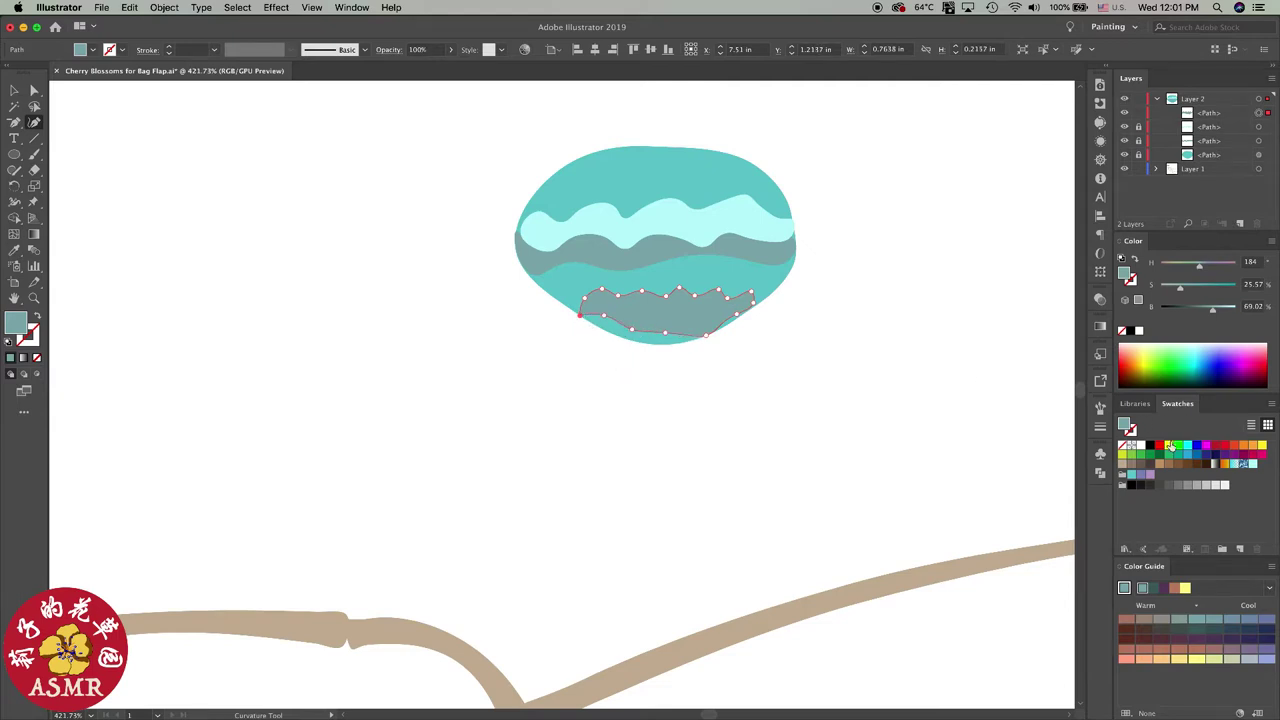
Step: Fill the lower shape pale cyan and fit its bottom edge to the blob's curve
click(1250, 464)
drag(1179, 296, 1169, 292)
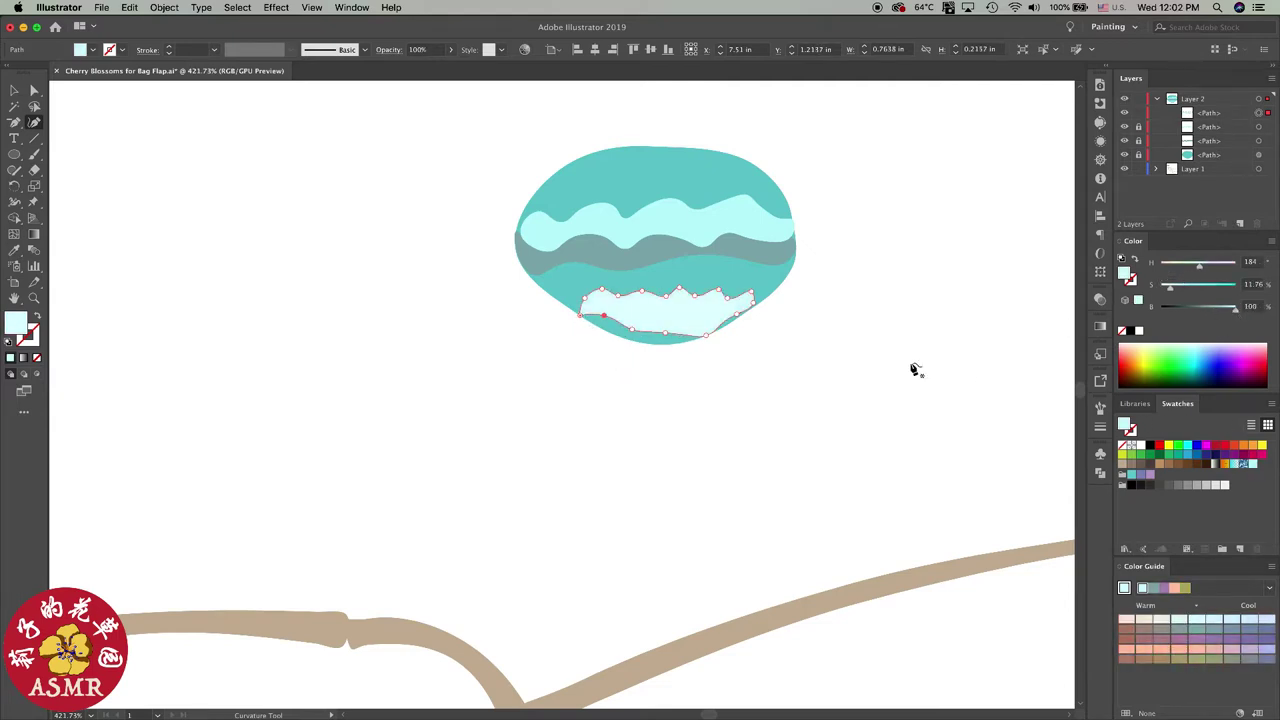
click(658, 343)
drag(631, 329, 594, 321)
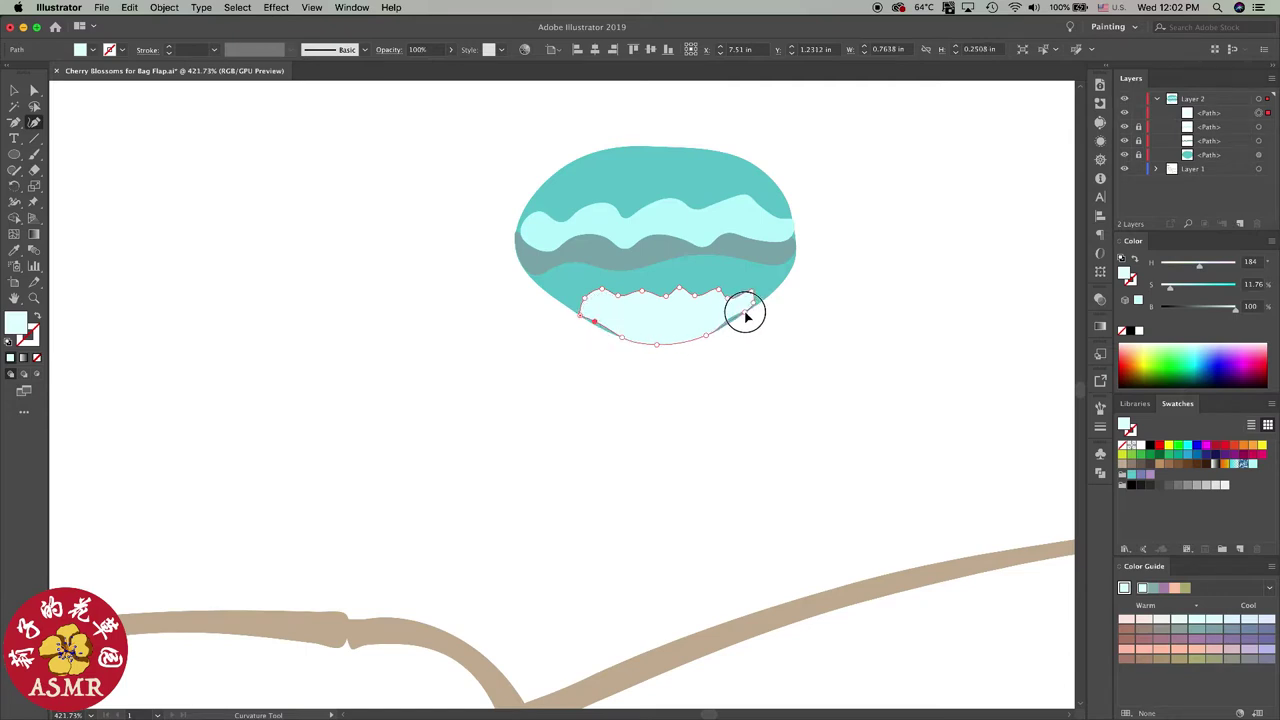
click(742, 331)
key(ctrl+z)
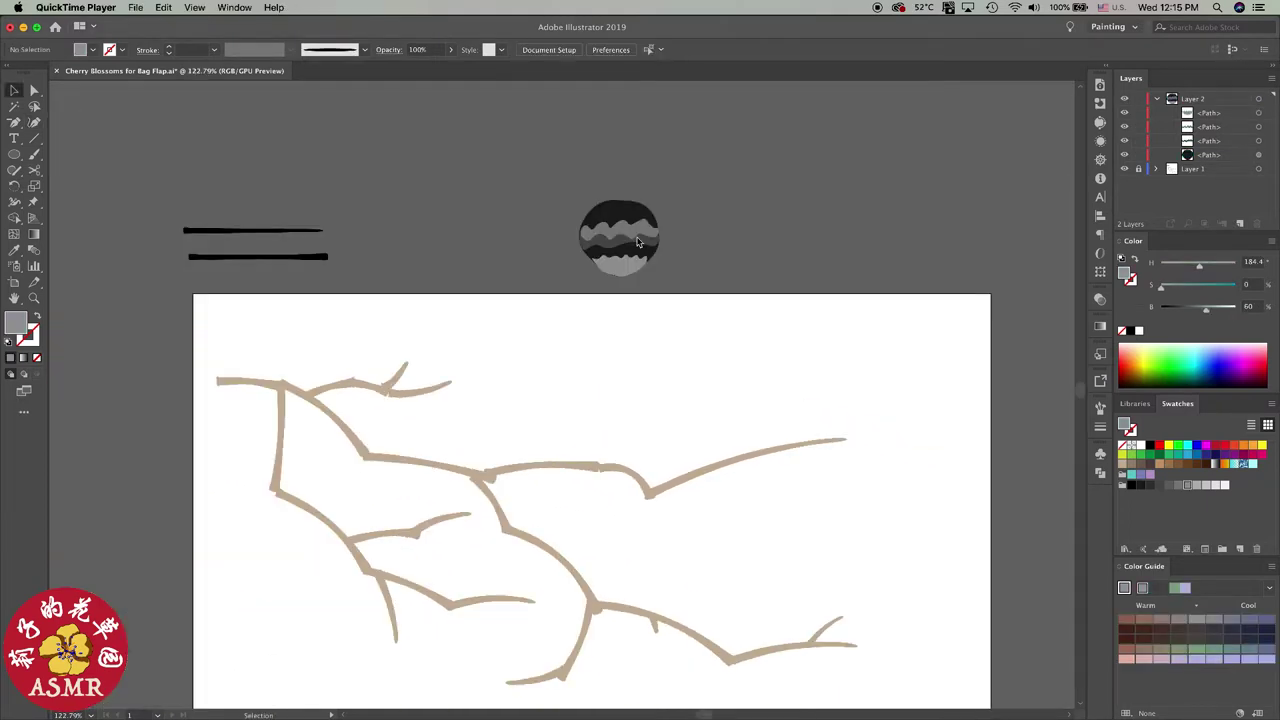
Step: Raise the light band's top-left wave and delete three extra anchors along its top
scroll(632, 259, up, 3)
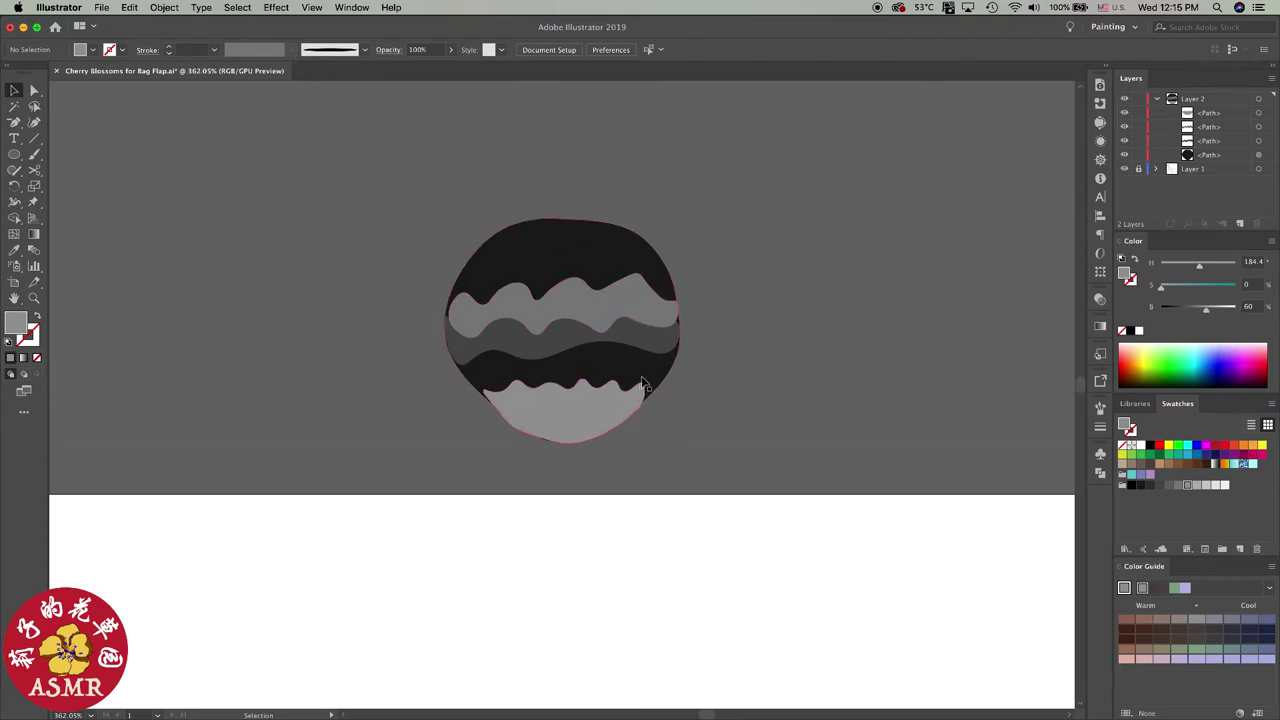
key(shift+grave)
click(572, 283)
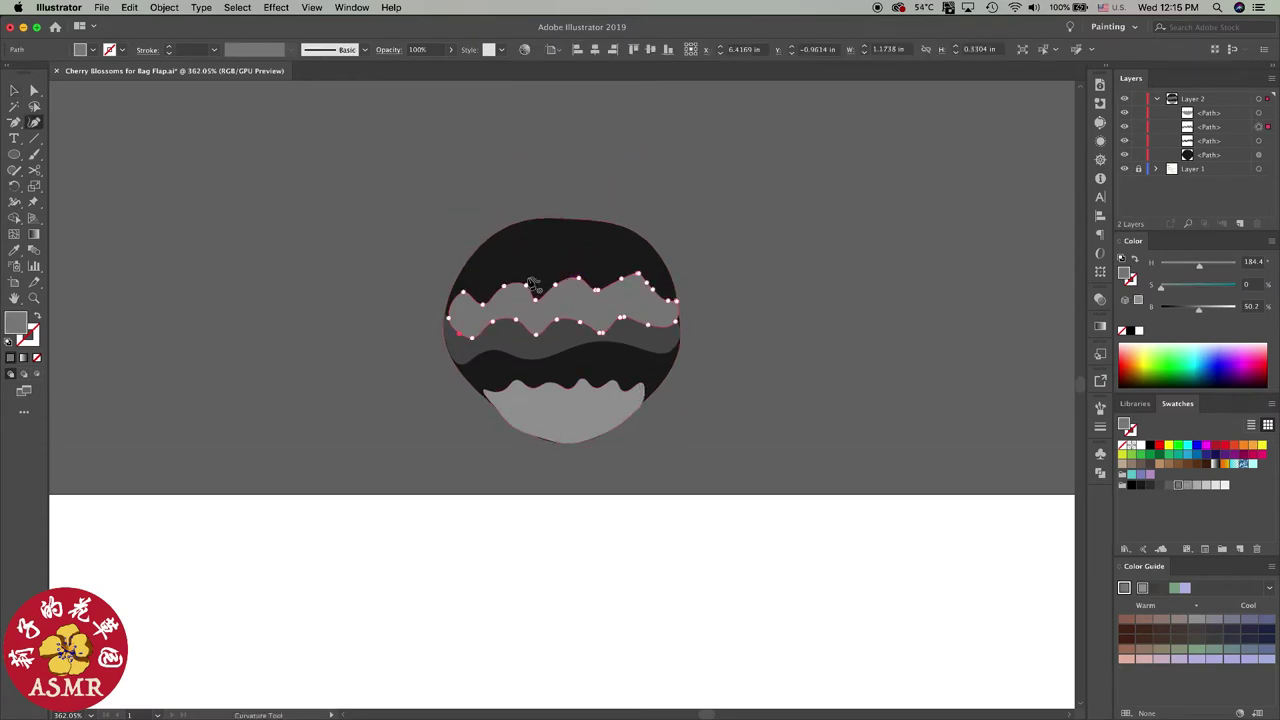
mouse_move(504, 285)
mouse_down()
mouse_move(504, 271)
mouse_move(600, 272)
mouse_up()
key(minus)
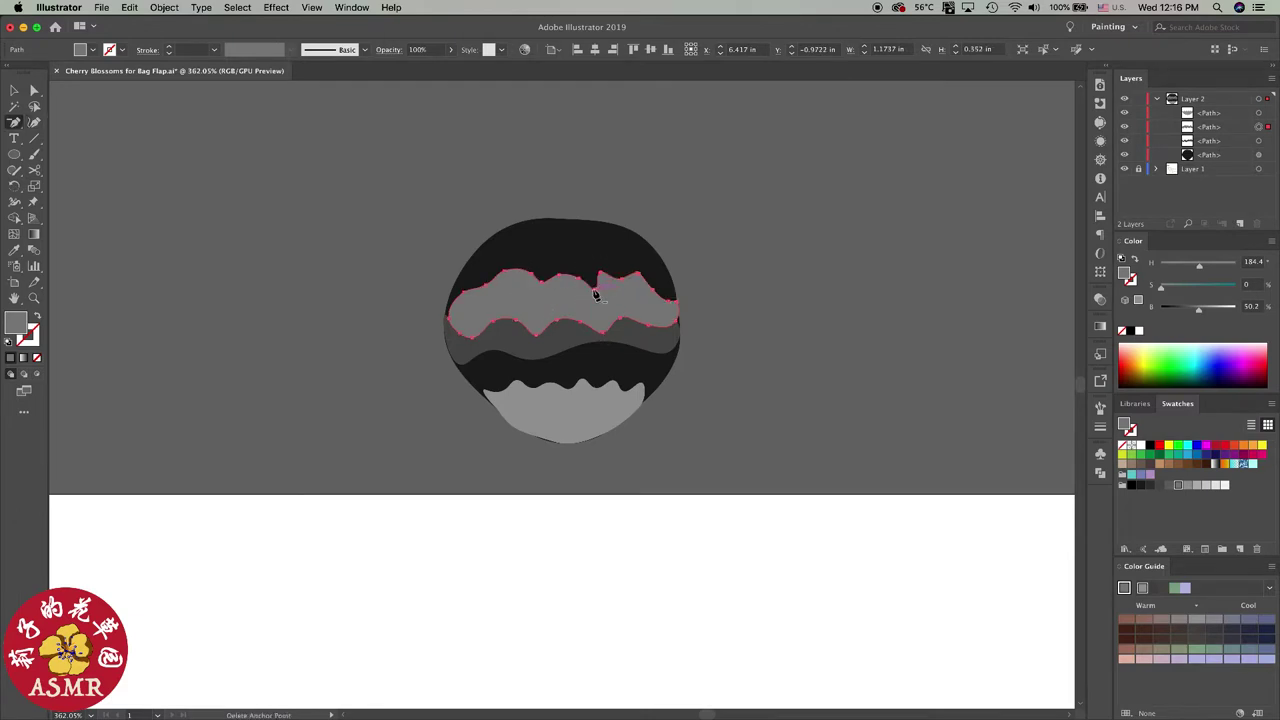
click(541, 276)
click(672, 304)
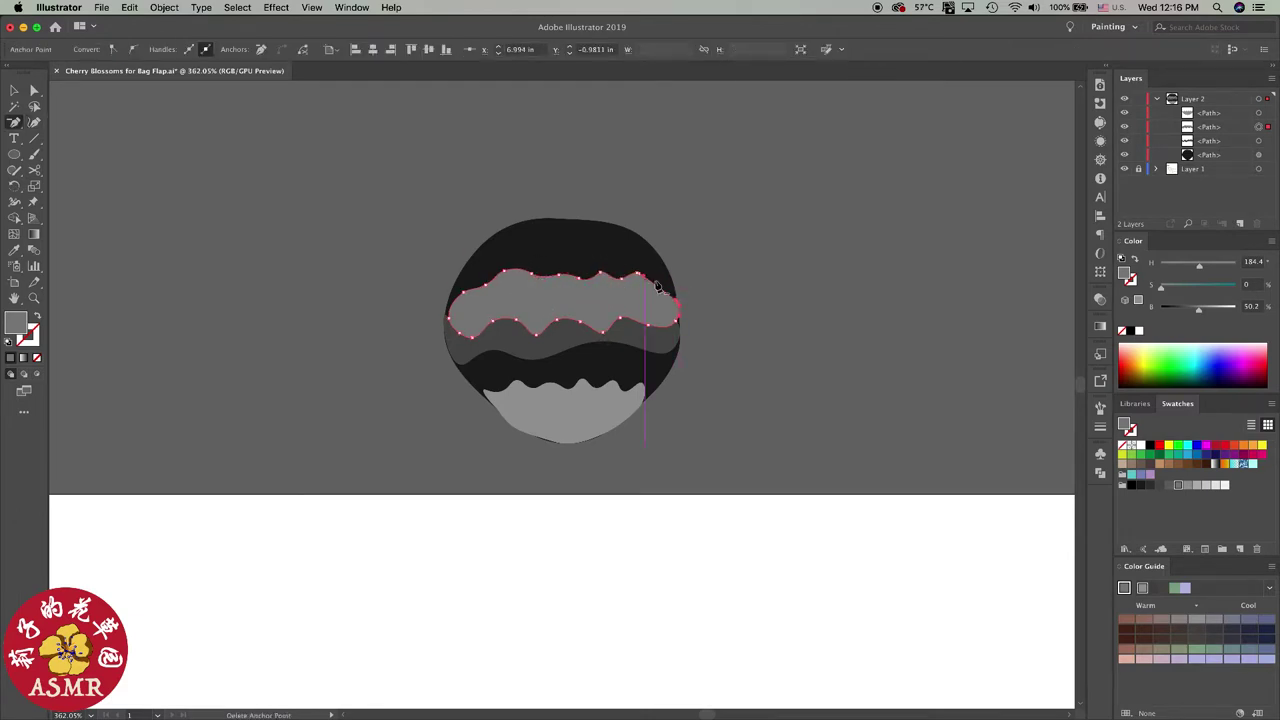
click(662, 285)
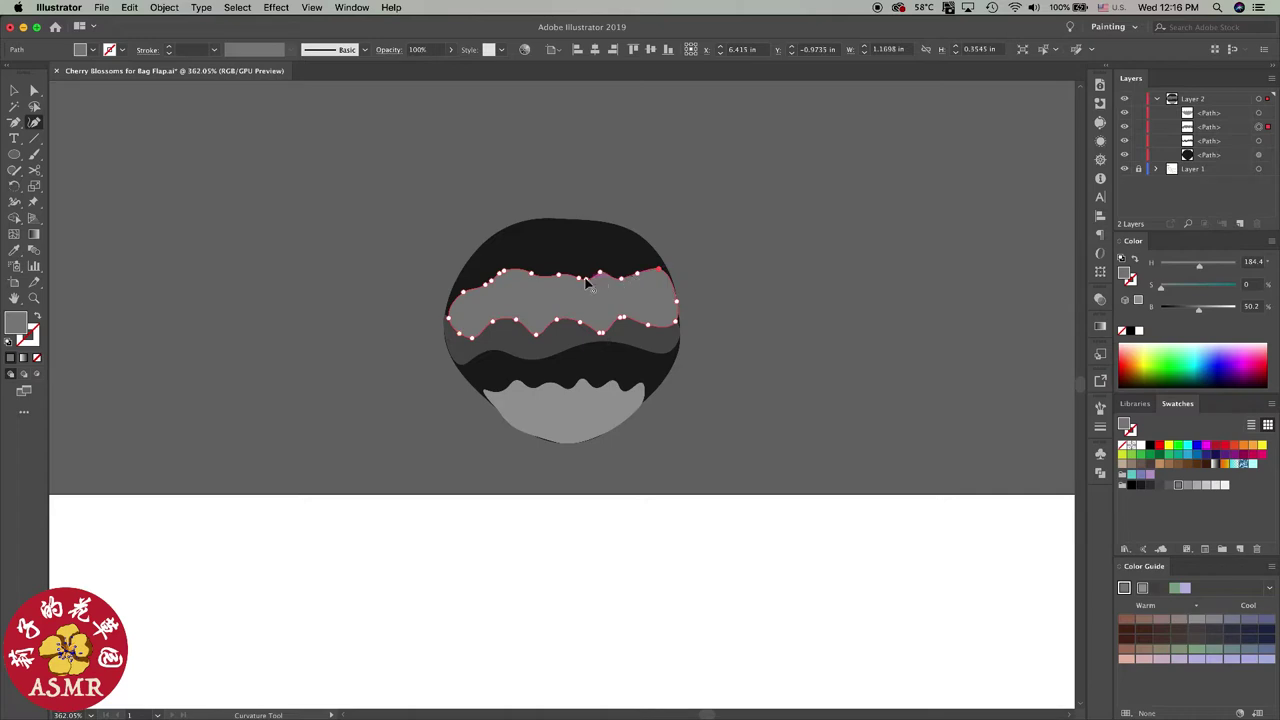
Step: Remove two lower-edge anchors and bend the light band's lower edge into a gentle curve
key(shift+asciitilde)
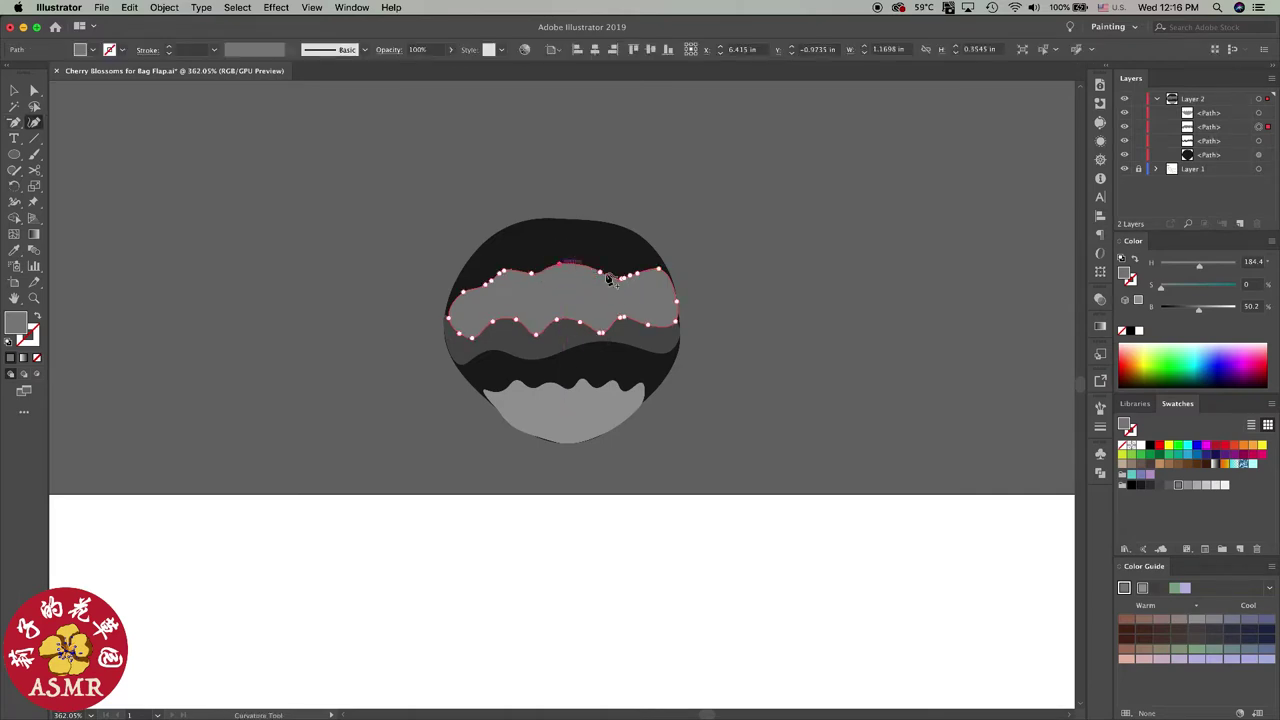
key(minus)
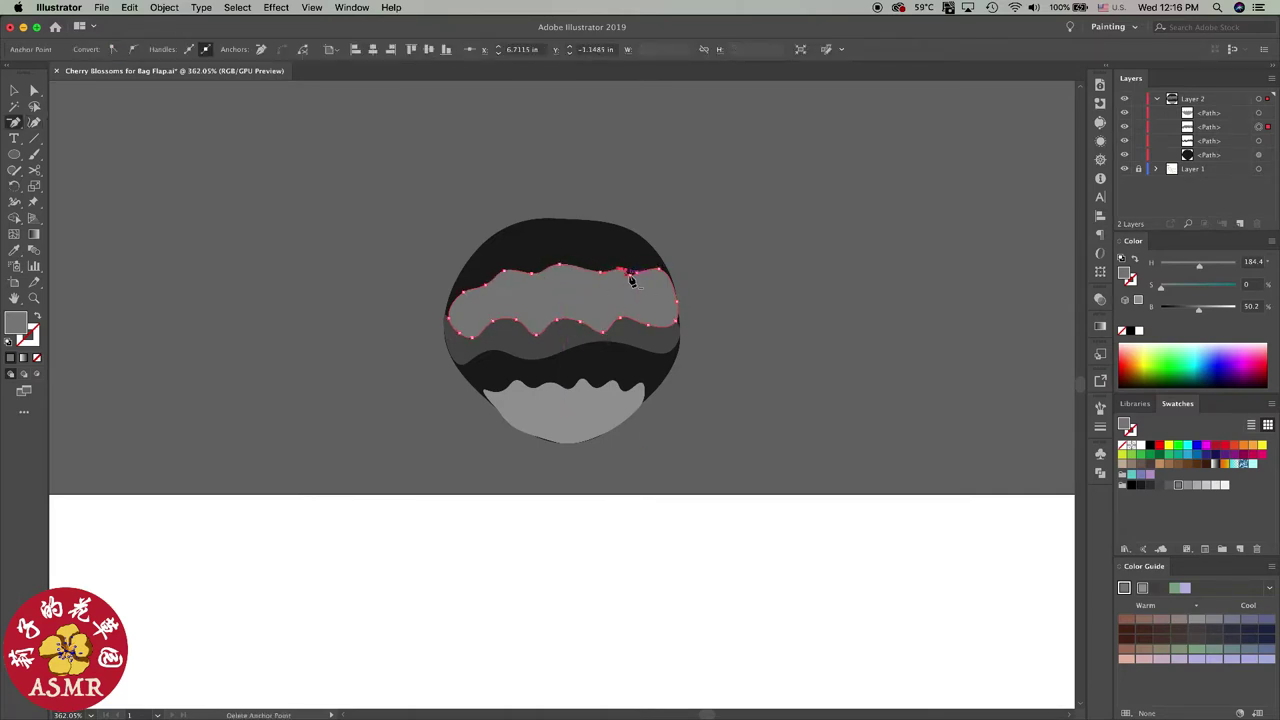
key(shift+asciitilde)
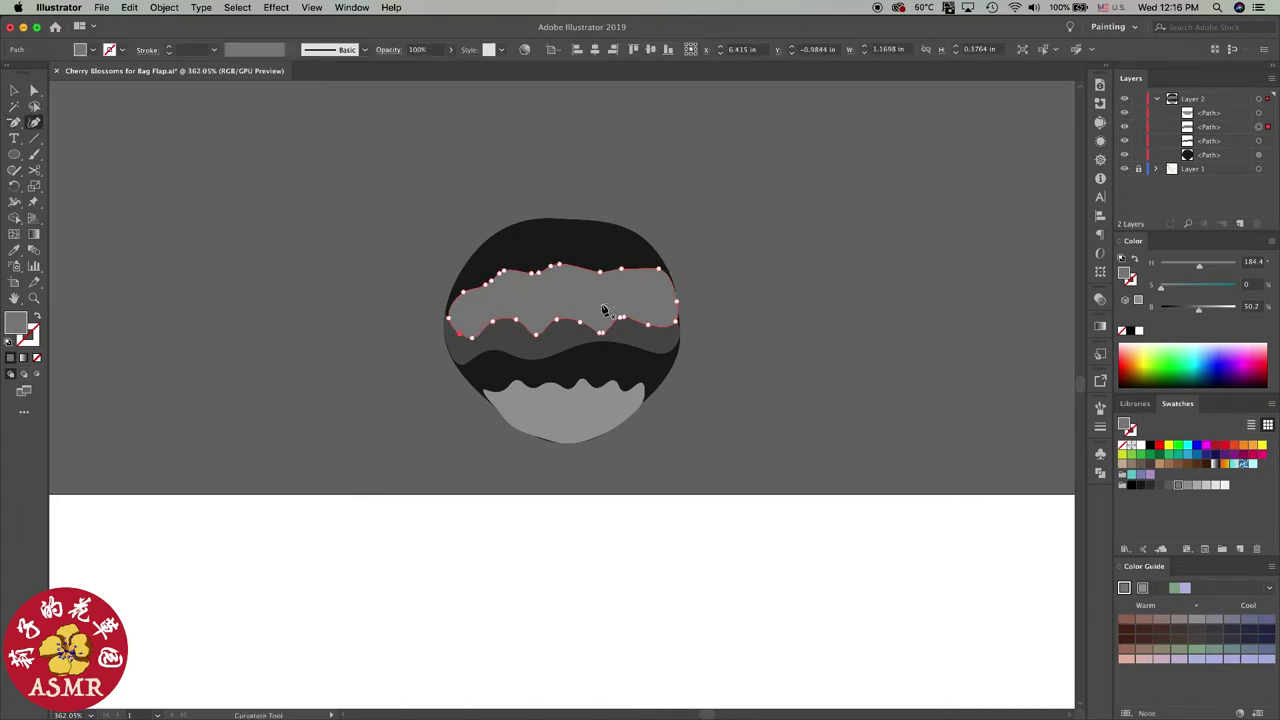
key(minus)
click(621, 318)
click(579, 322)
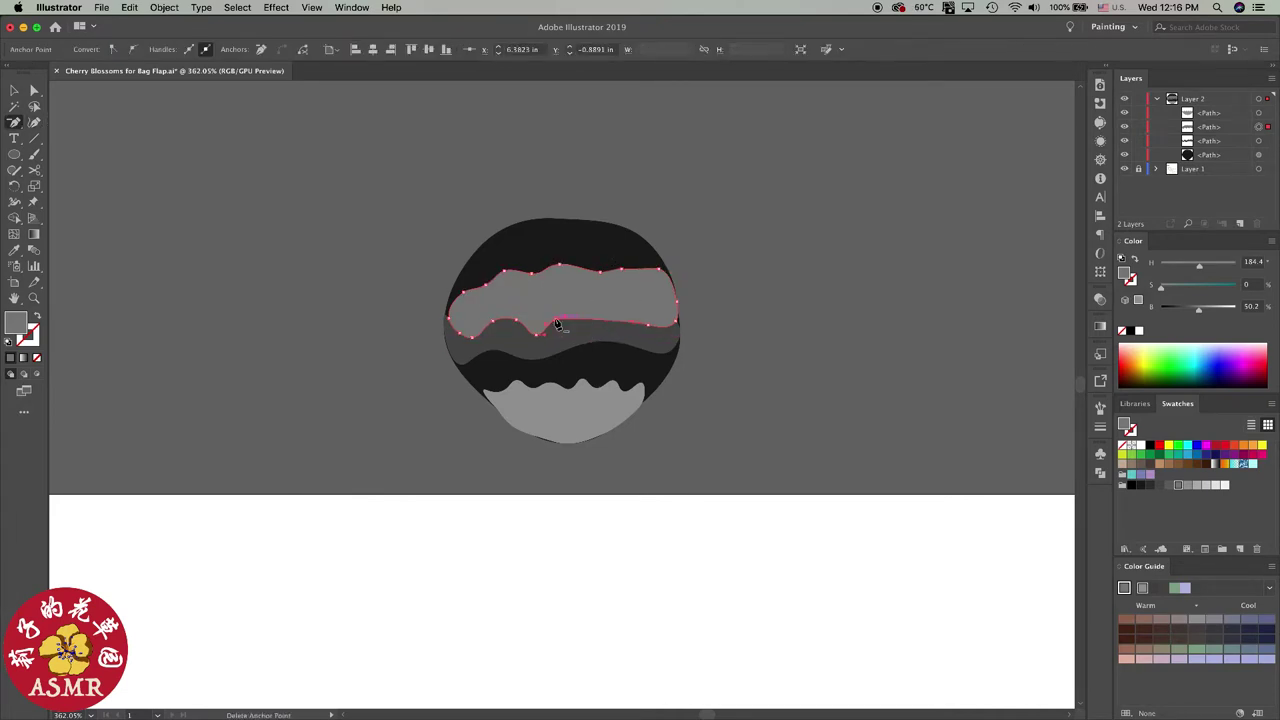
key(shift+asciitilde)
drag(548, 333, 566, 306)
drag(638, 326, 643, 312)
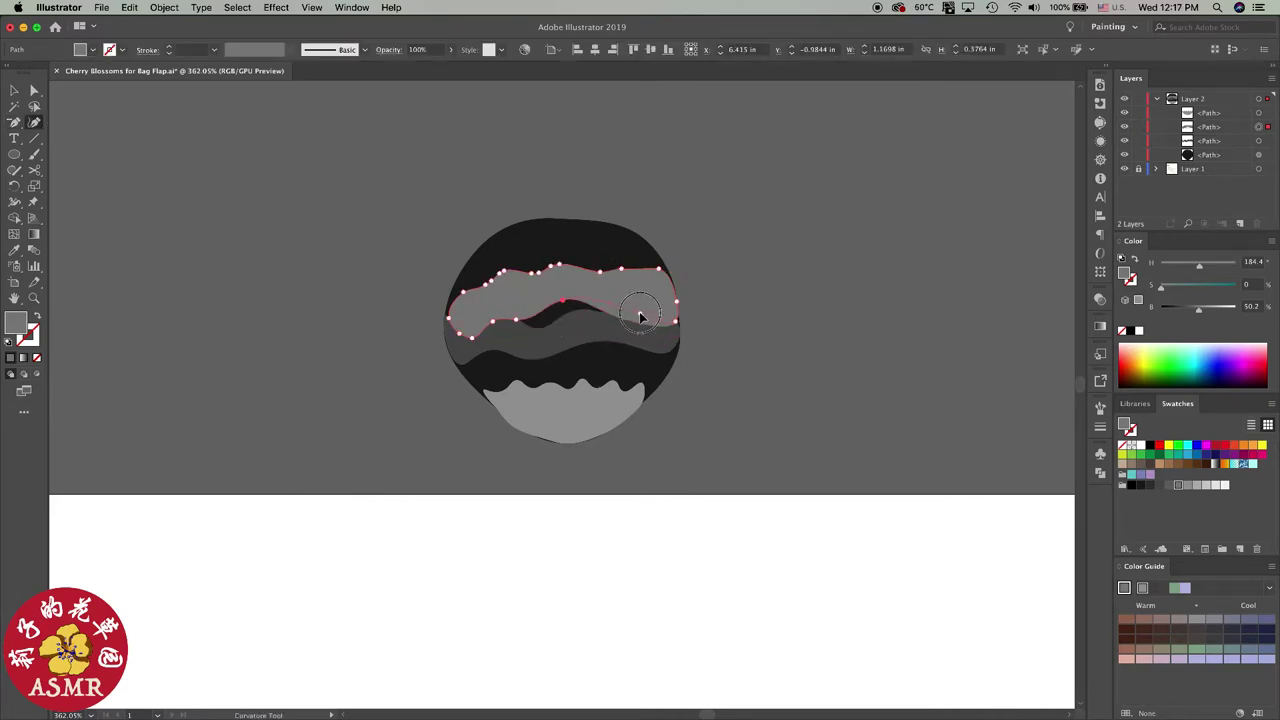
mouse_move(517, 321)
mouse_down()
mouse_move(519, 301)
mouse_move(494, 309)
mouse_up()
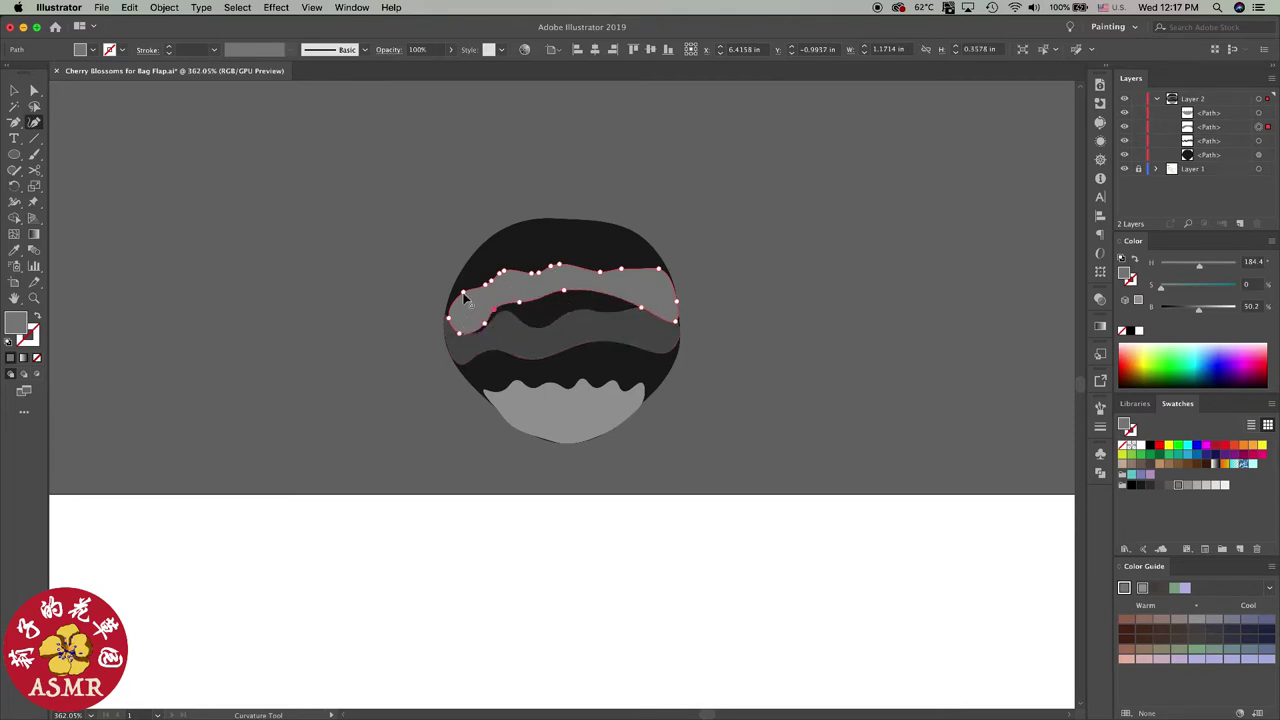
Step: Delete two anchors on the middle grey band and stretch it down to fill the oval's centre
key(minus)
super+click(575, 318)
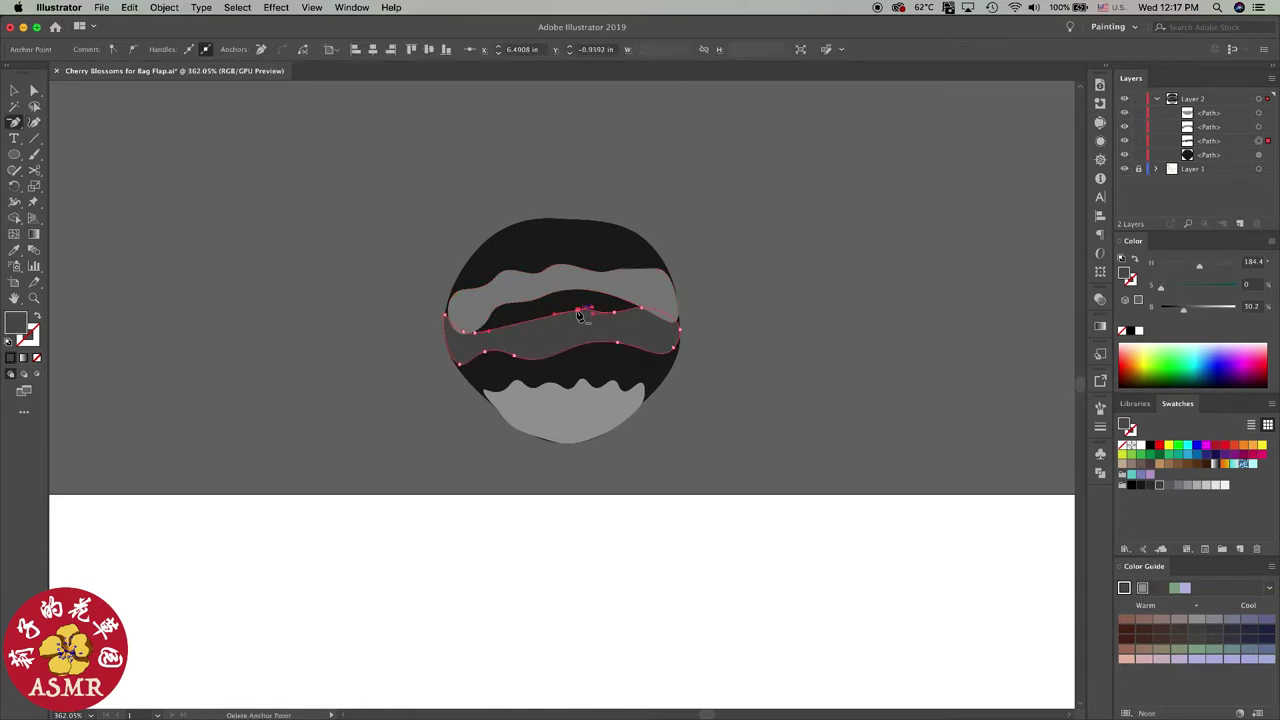
click(614, 312)
click(474, 331)
key(shift+asciitilde)
drag(490, 318, 491, 301)
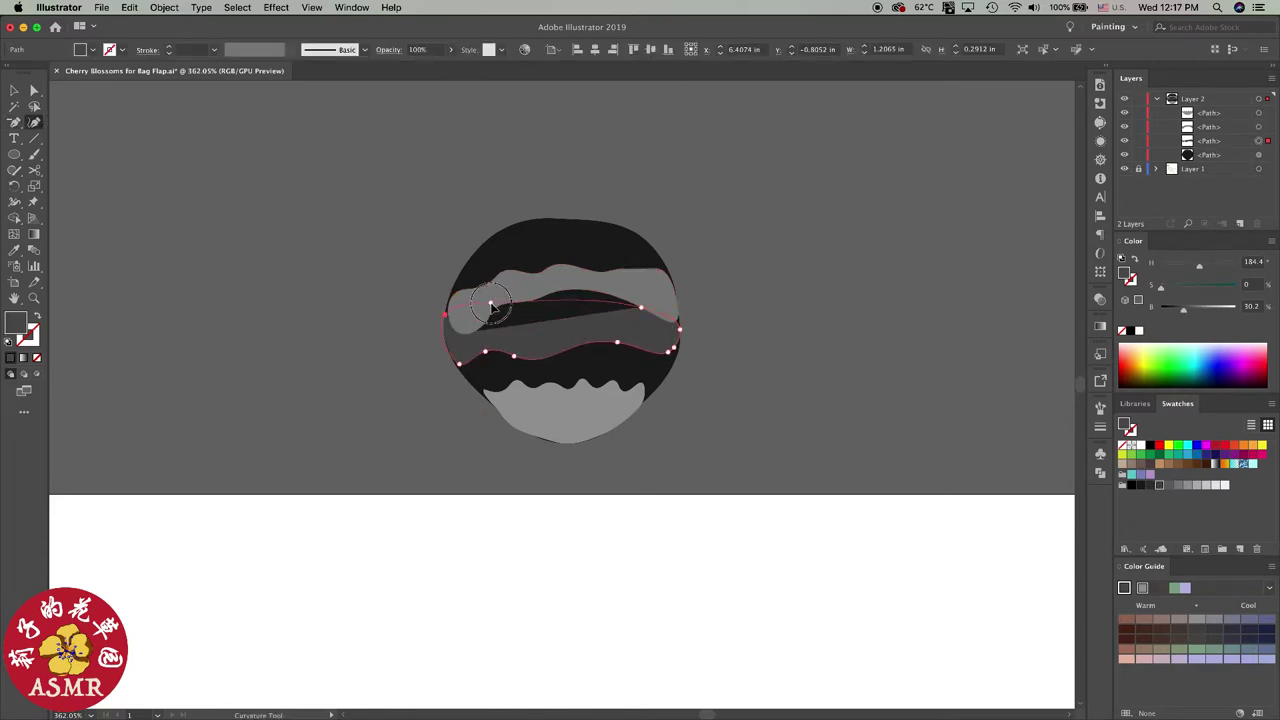
drag(641, 307, 624, 290)
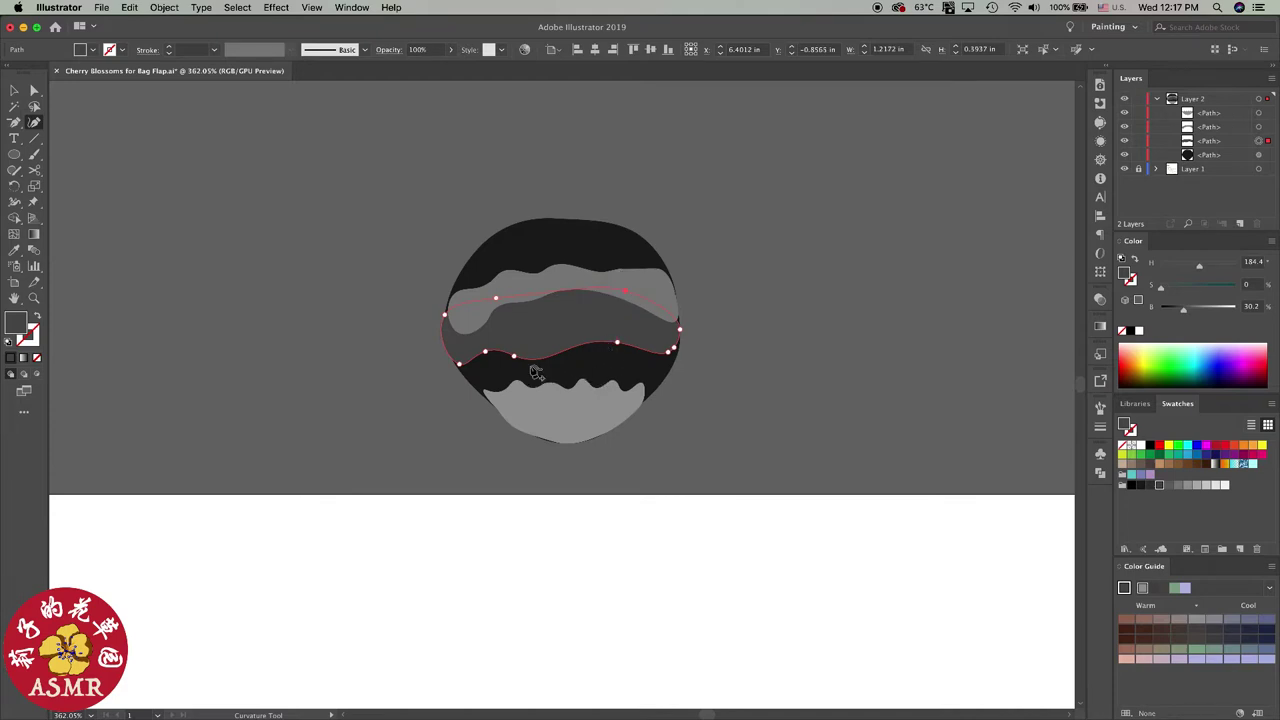
mouse_move(485, 352)
mouse_down()
mouse_move(497, 378)
mouse_move(528, 378)
mouse_up()
drag(617, 343, 640, 388)
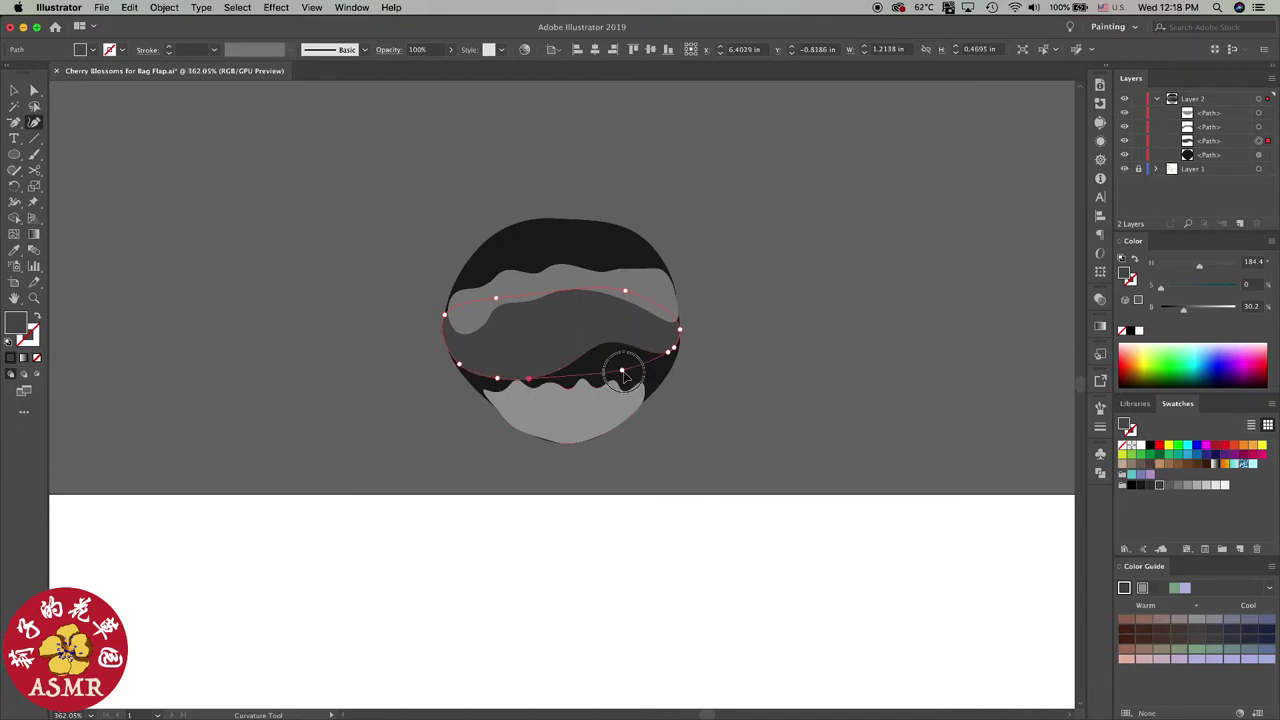
drag(673, 347, 641, 403)
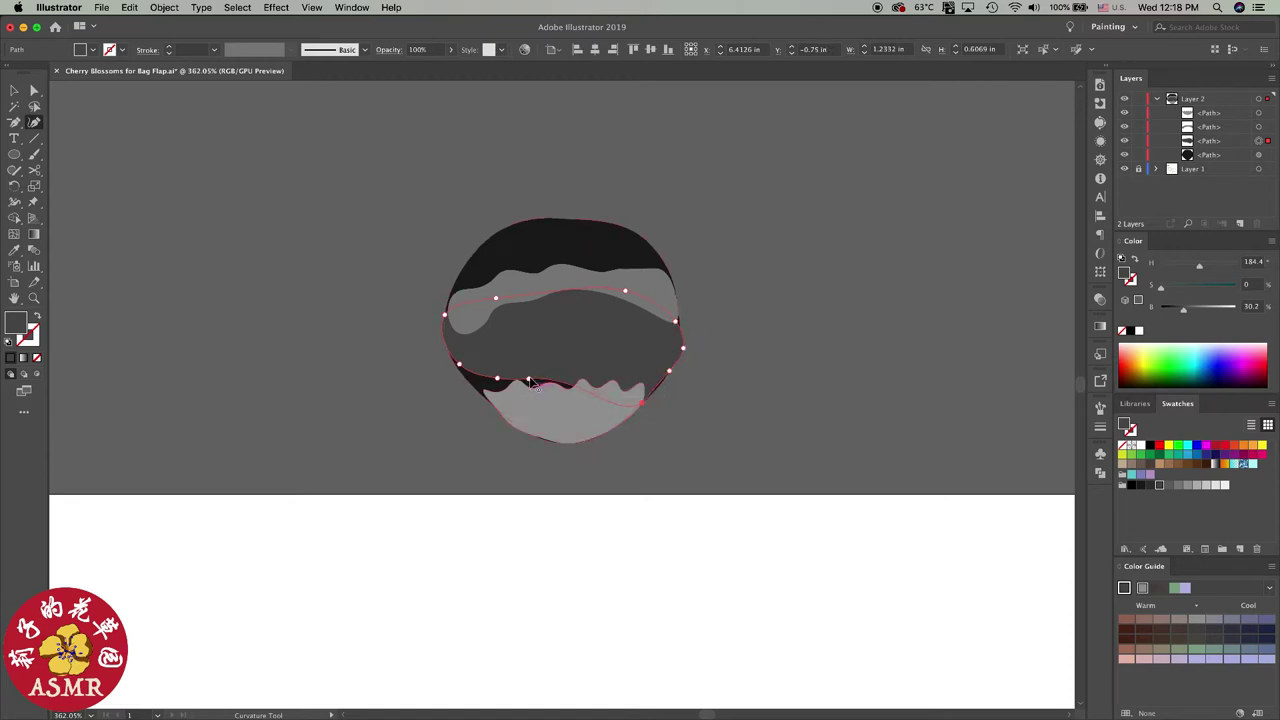
mouse_move(528, 378)
mouse_down()
mouse_move(522, 397)
mouse_move(484, 390)
mouse_up()
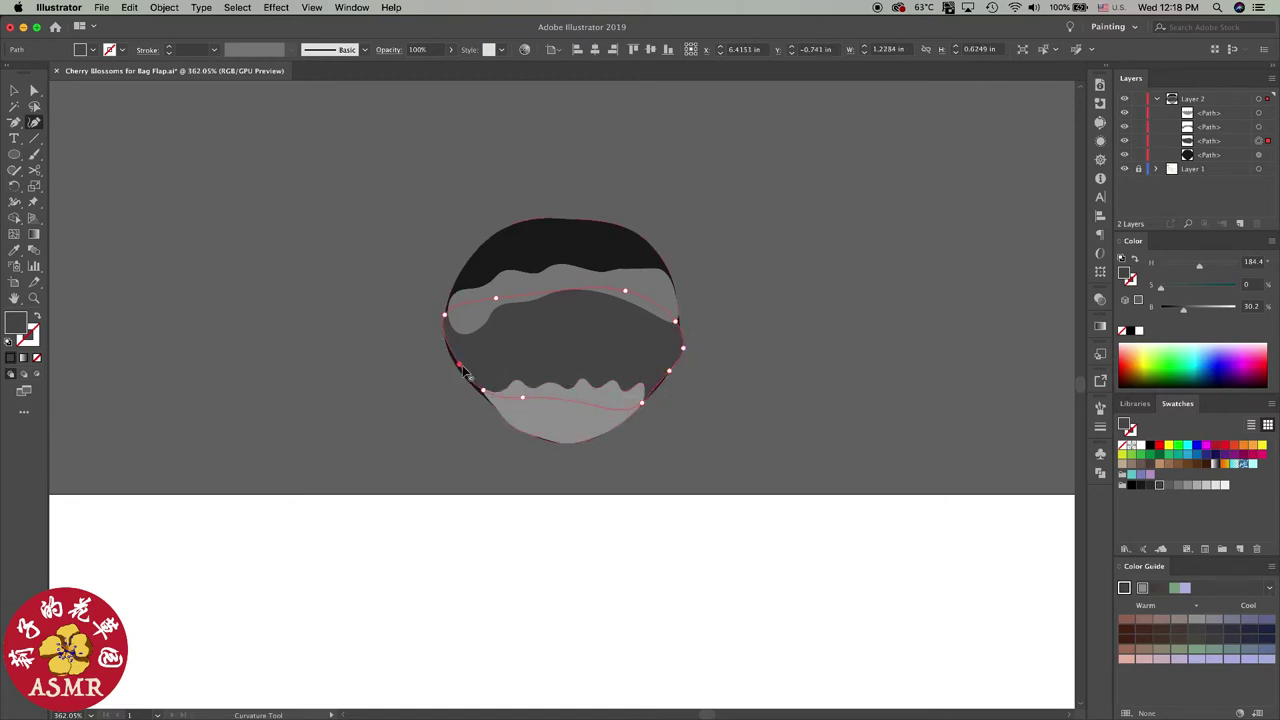
Step: Smooth the pale bottom shape's top edge into a rounded curve and deselect
click(661, 421)
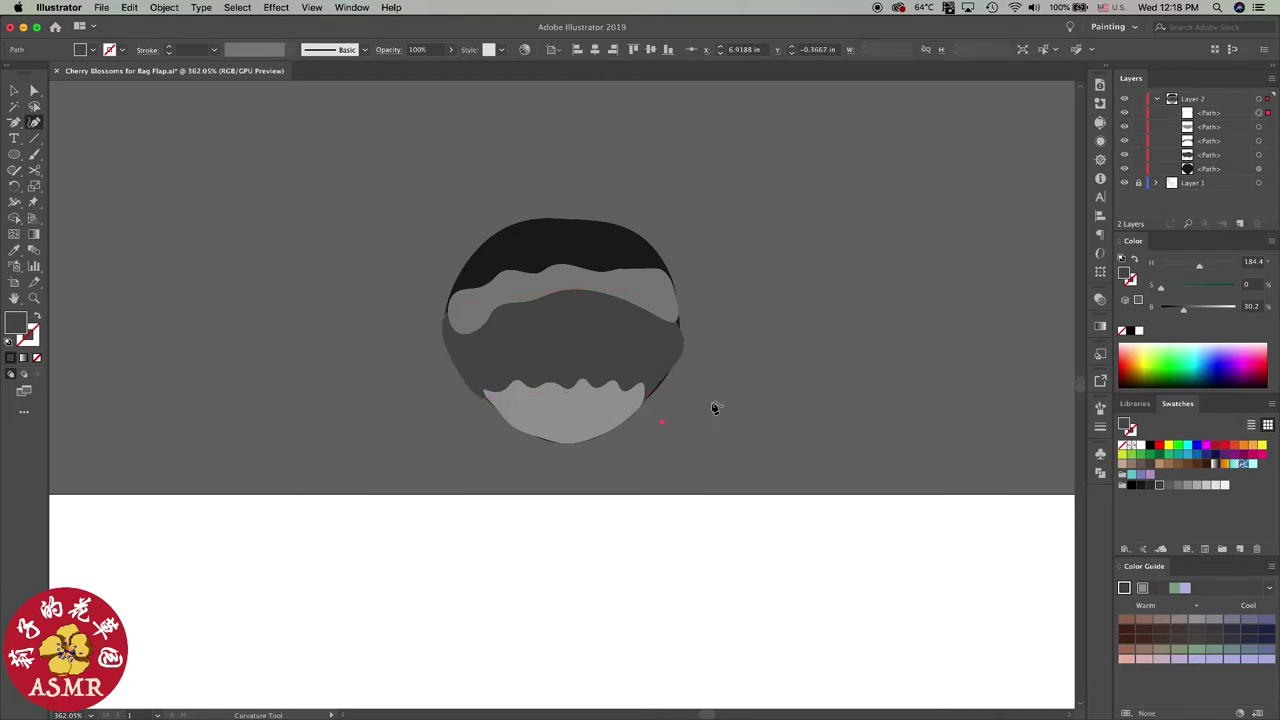
key(super+z)
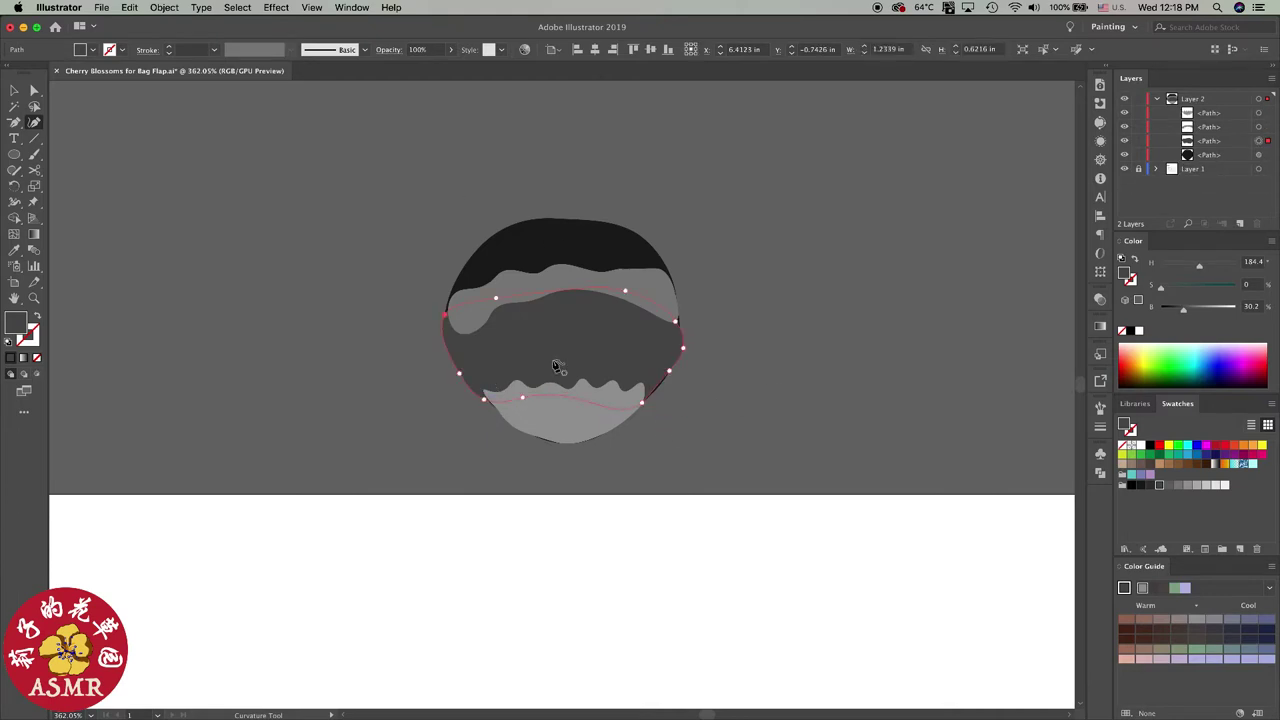
click(555, 415)
key(super+z)
click(584, 394)
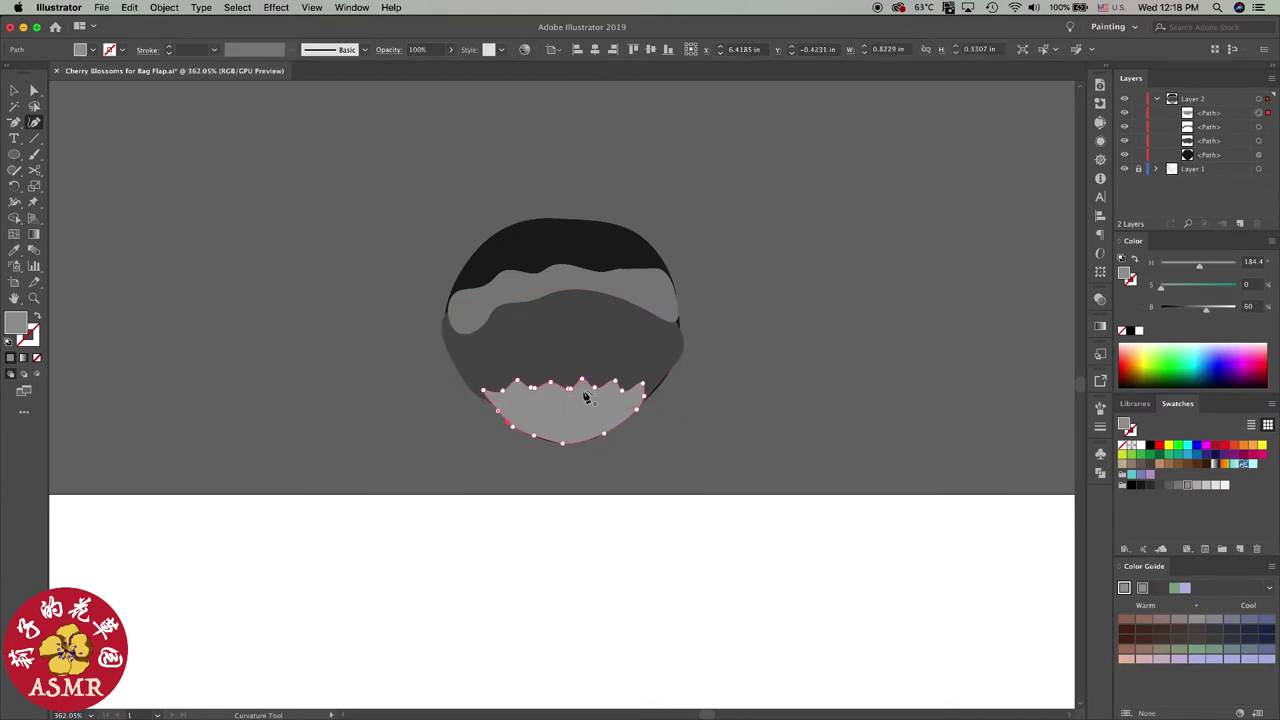
key(p)
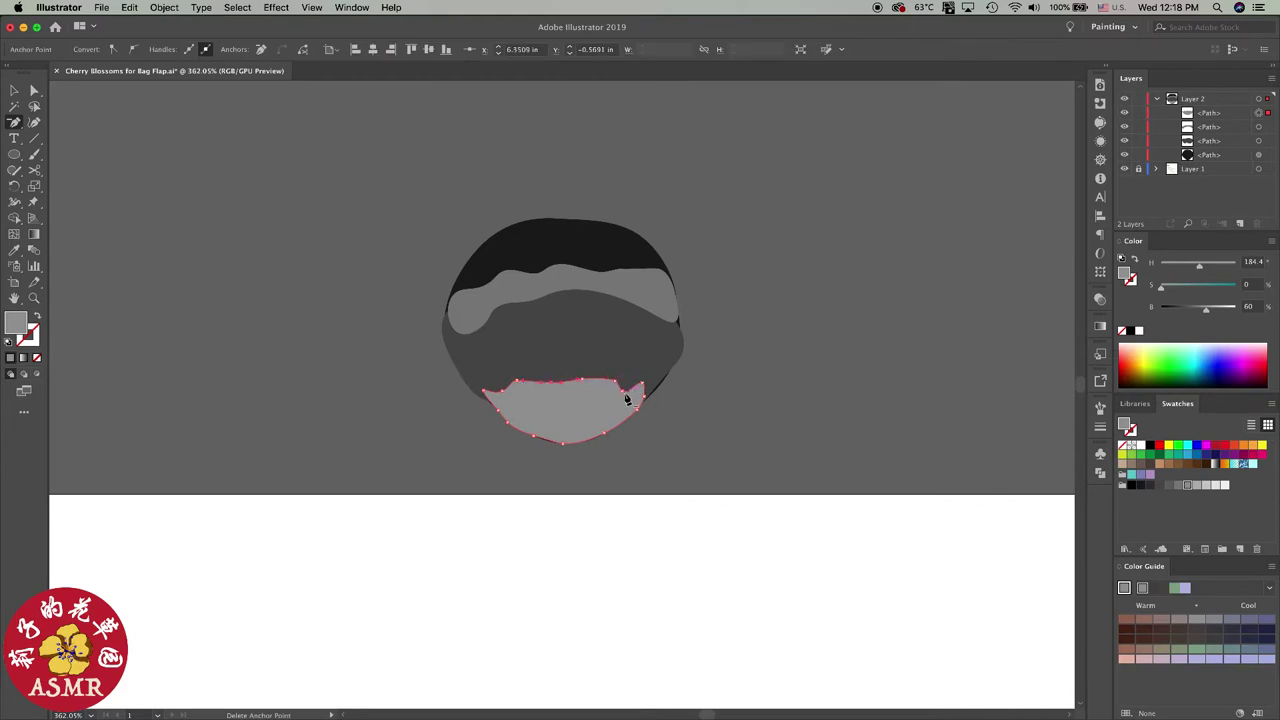
key(shift+grave)
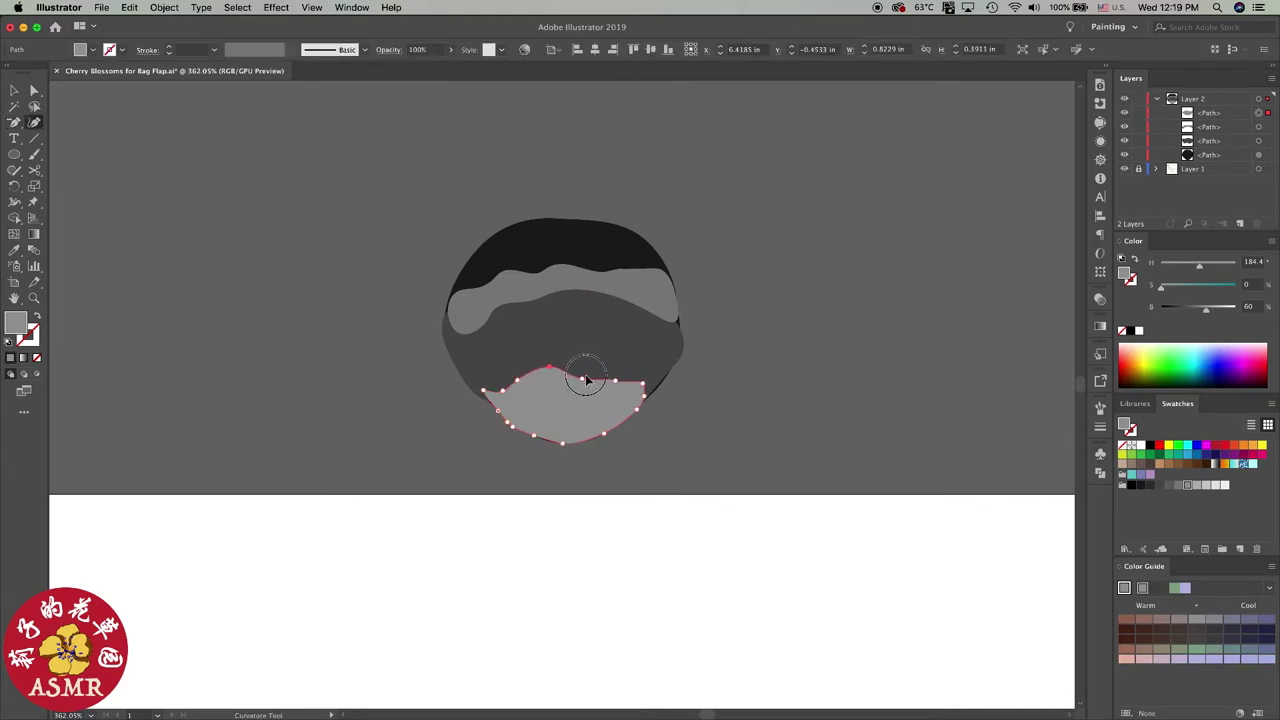
drag(584, 379, 657, 381)
click(649, 397)
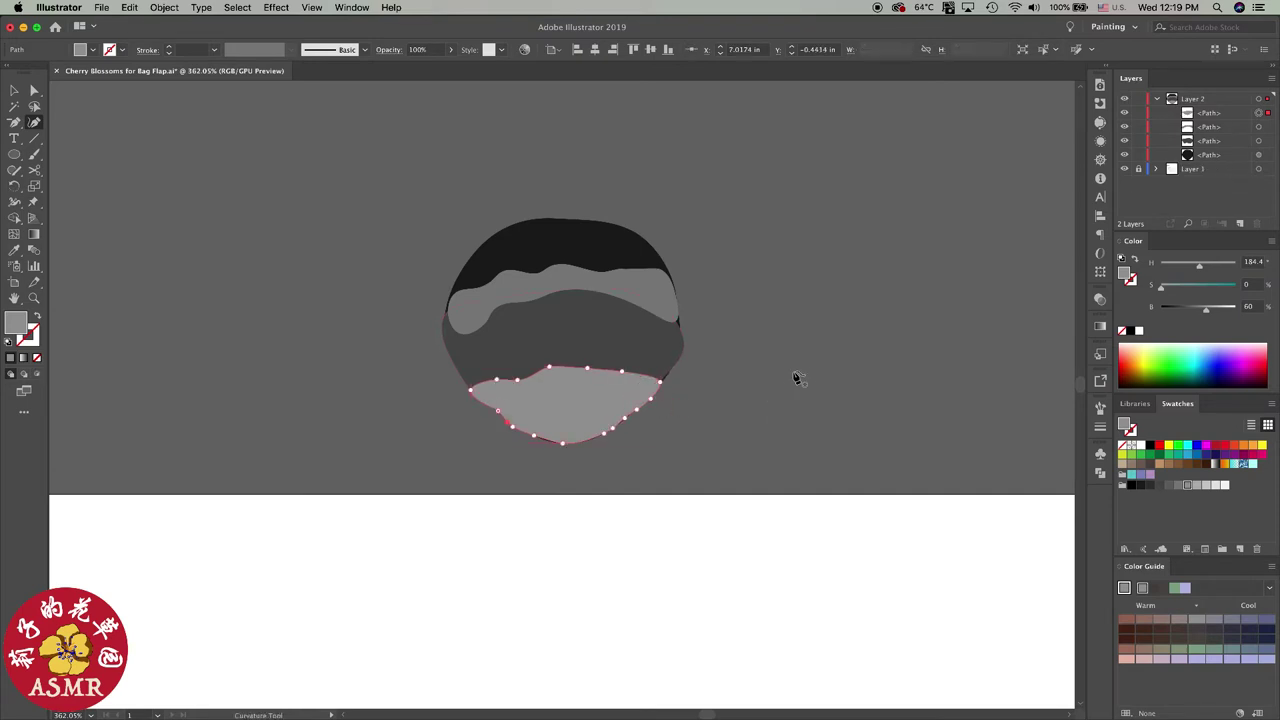
key(v)
click(774, 411)
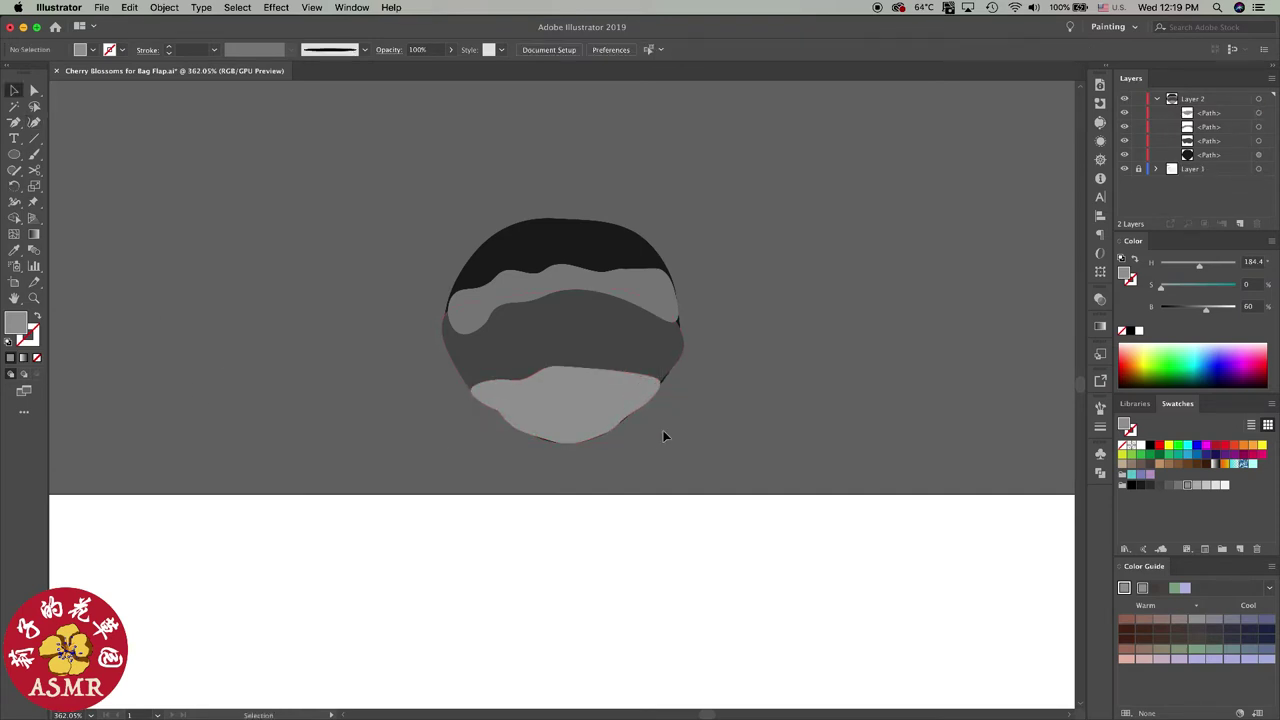
Step: Darken the striped circle's light bottom shape to 50 brightness
click(609, 257)
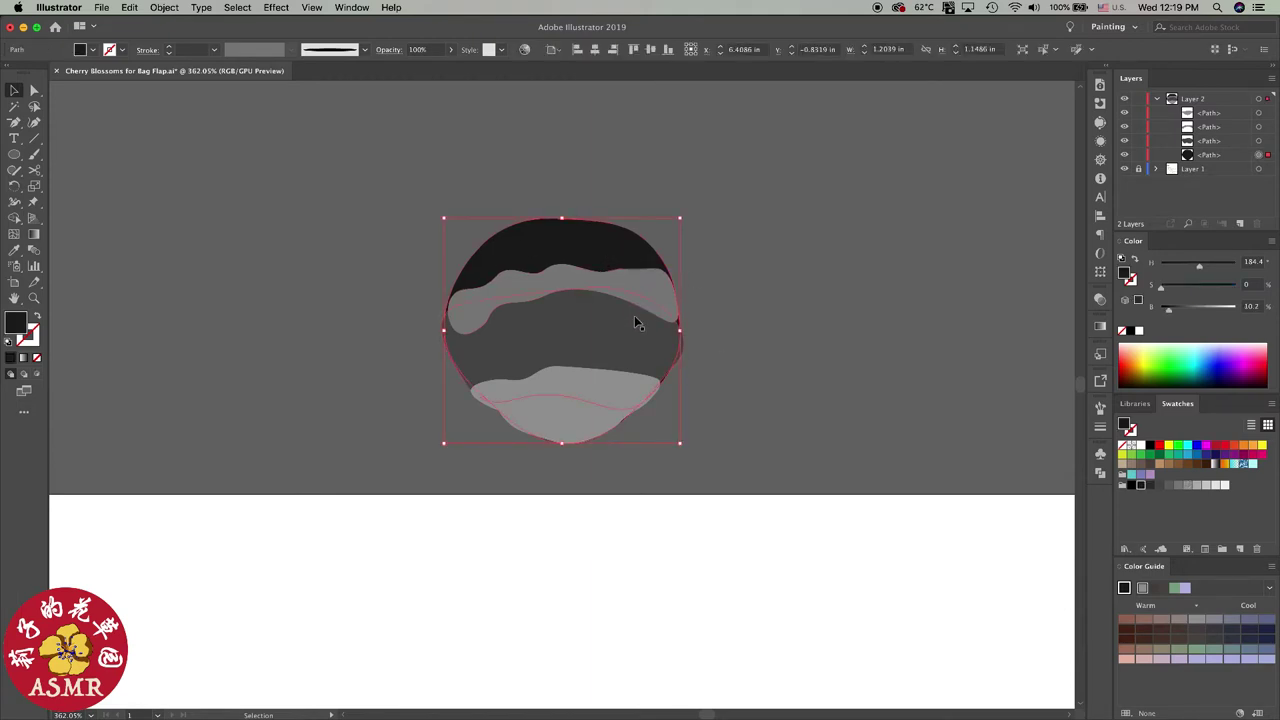
click(594, 397)
click(1182, 486)
click(830, 457)
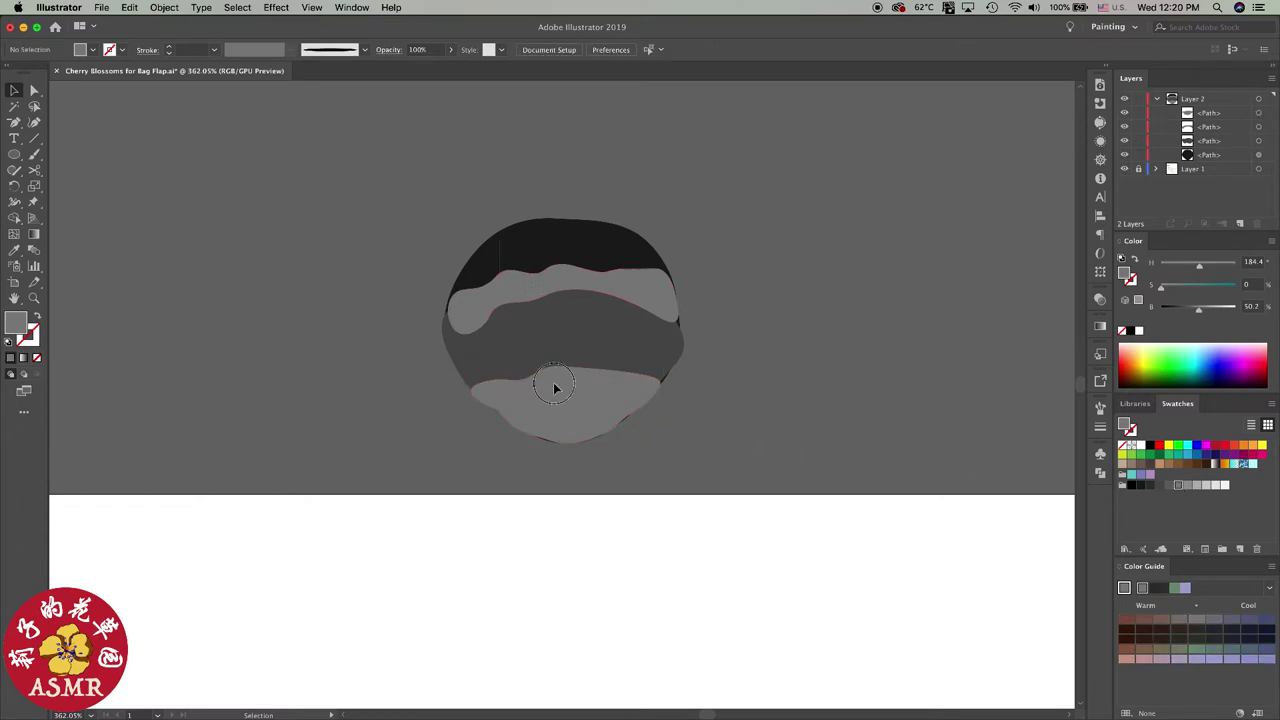
Step: Group the circle's parts, copy the group into a ring, and drag one into the Brushes panel
key(super+a)
key(super+g)
scroll(848, 387, down, 5)
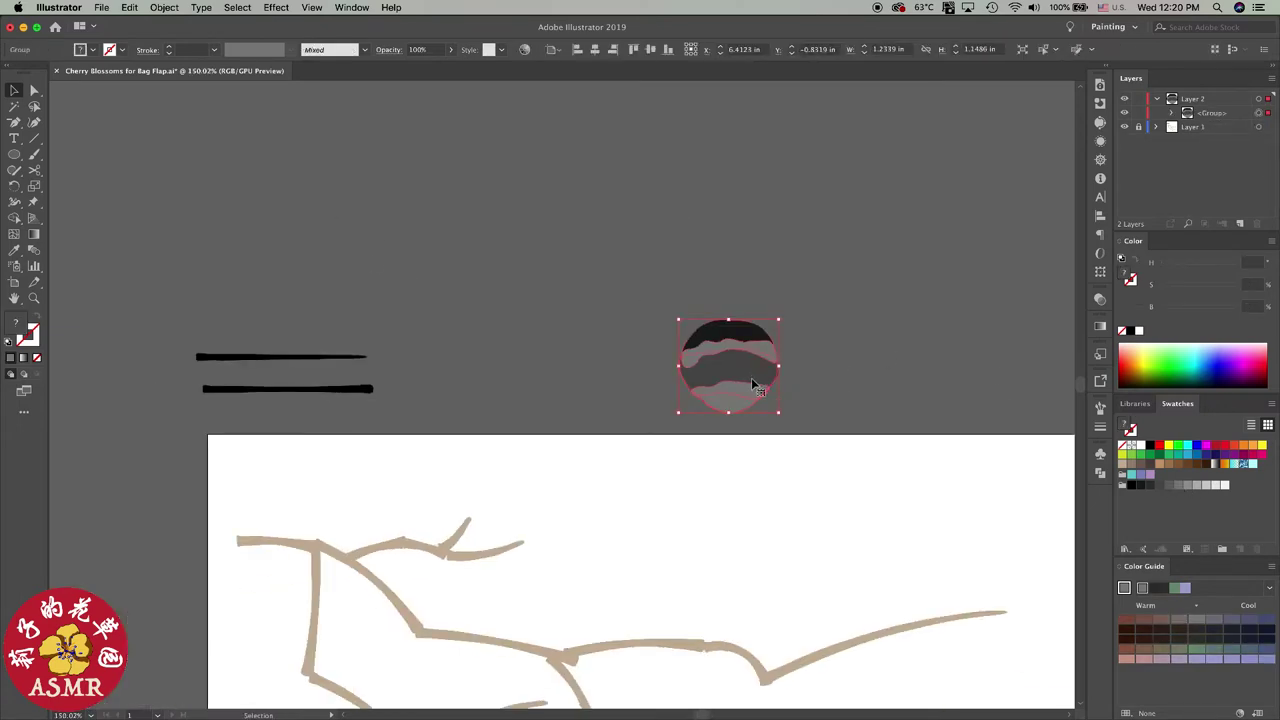
mouse_move(755, 380)
mouse_down()
mouse_move(635, 384)
mouse_move(559, 494)
mouse_move(664, 523)
mouse_up()
drag(664, 523, 800, 520)
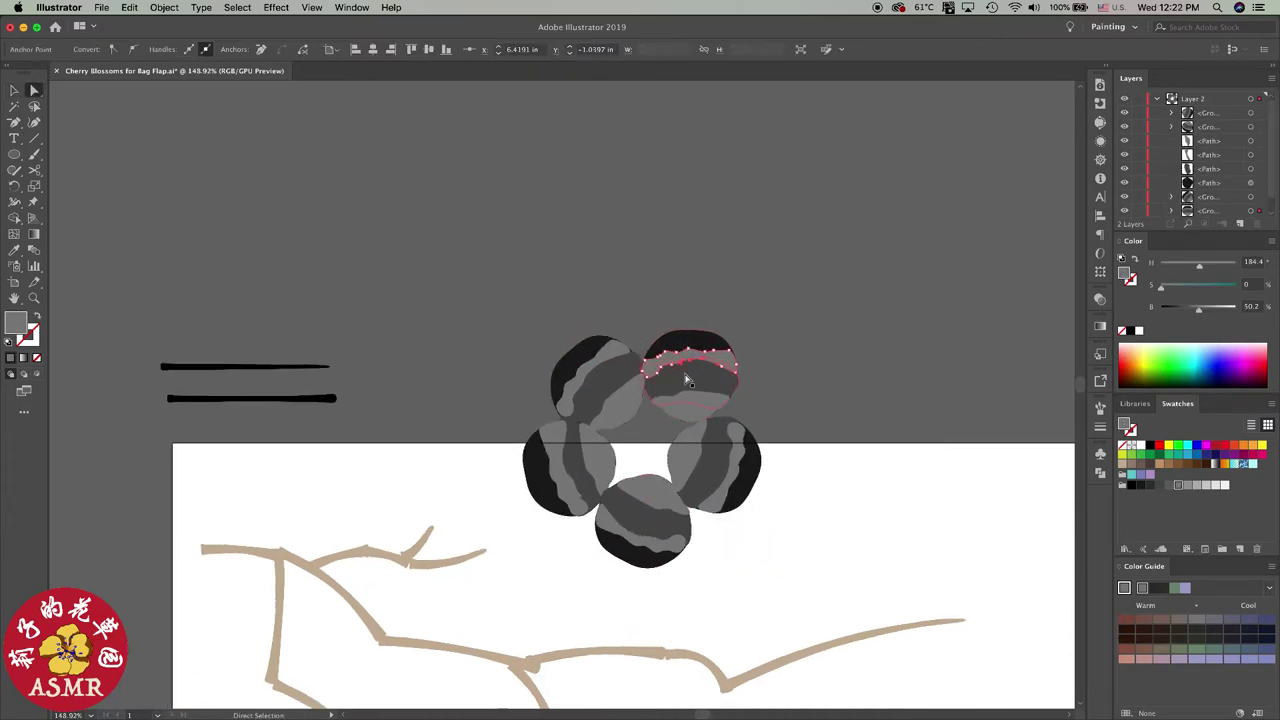
mouse_move(705, 370)
mouse_down()
mouse_move(729, 258)
mouse_move(1006, 471)
mouse_up()
Step: Make the banded circle an Art Brush with upward direction and Scale Proportionately
click(36, 163)
key(Return)
click(261, 286)
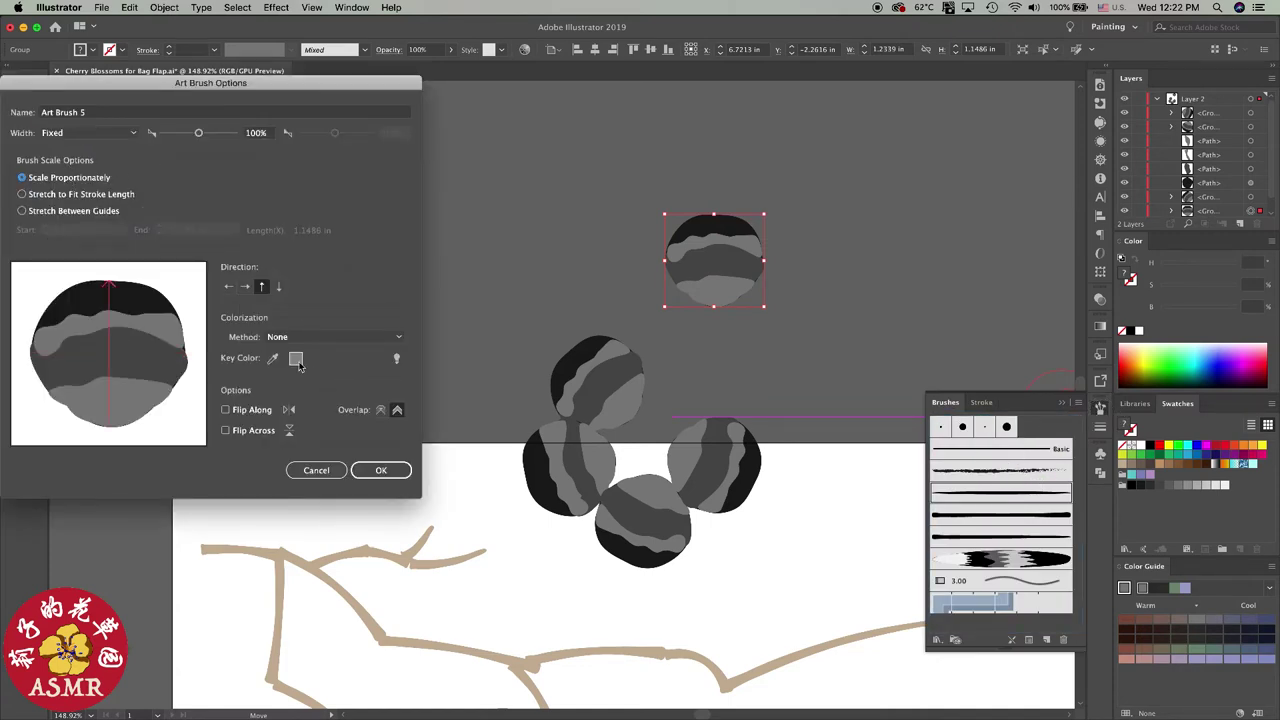
click(381, 470)
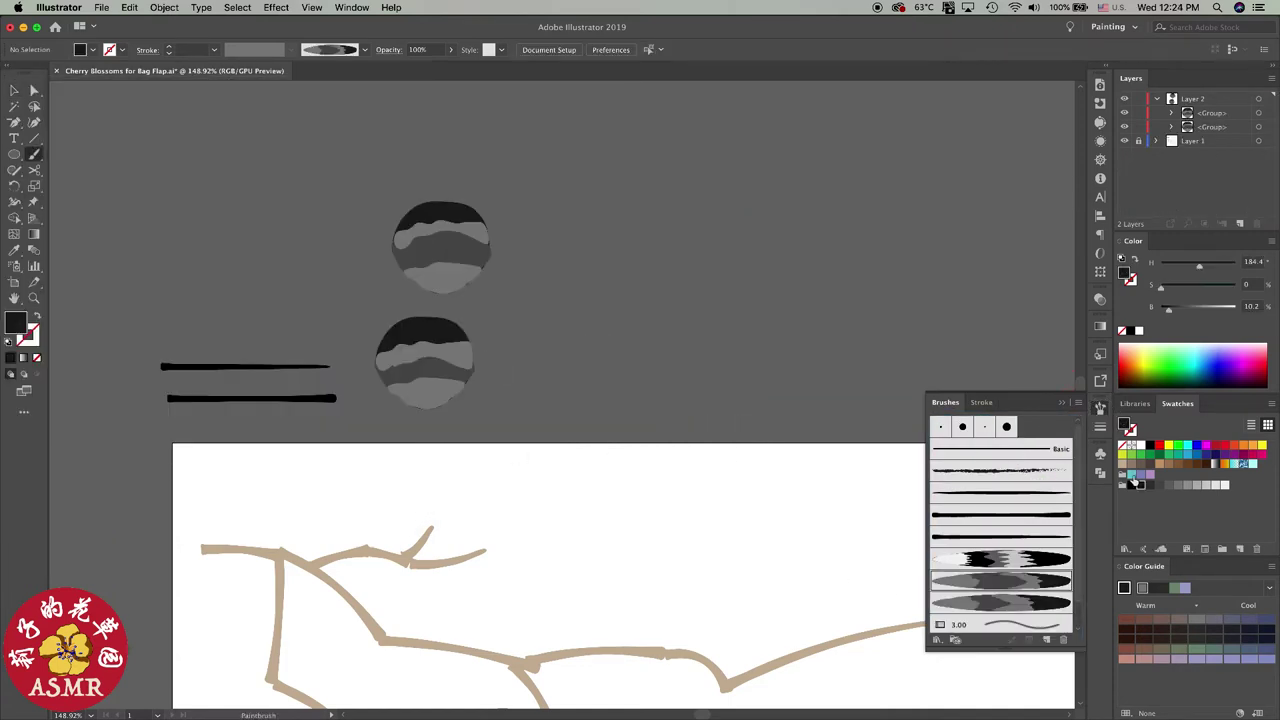
Step: Paint five teal petal strokes above the branches with the new art brush
drag(736, 325, 764, 345)
mouse_move(633, 520)
mouse_down()
mouse_move(657, 540)
mouse_move(662, 570)
mouse_up()
drag(630, 570, 640, 592)
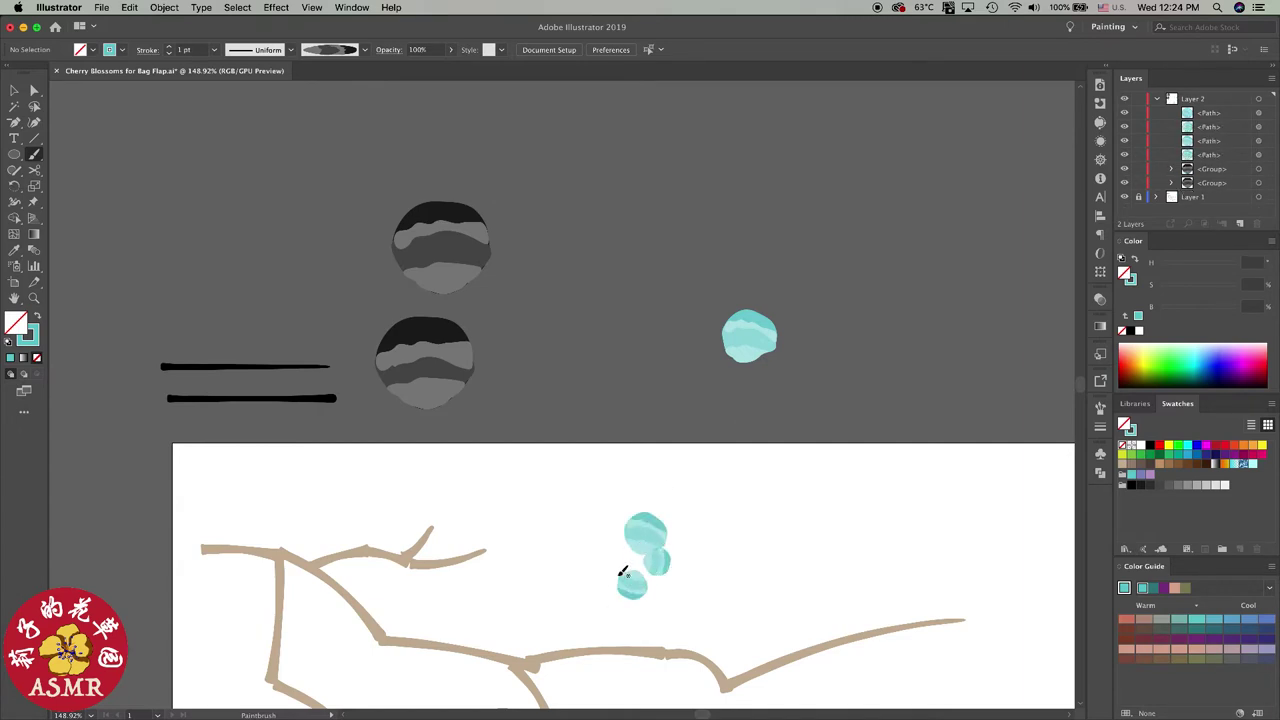
drag(600, 555, 615, 575)
drag(609, 528, 622, 545)
scroll(681, 562, down, 2)
scroll(681, 562, down, 2)
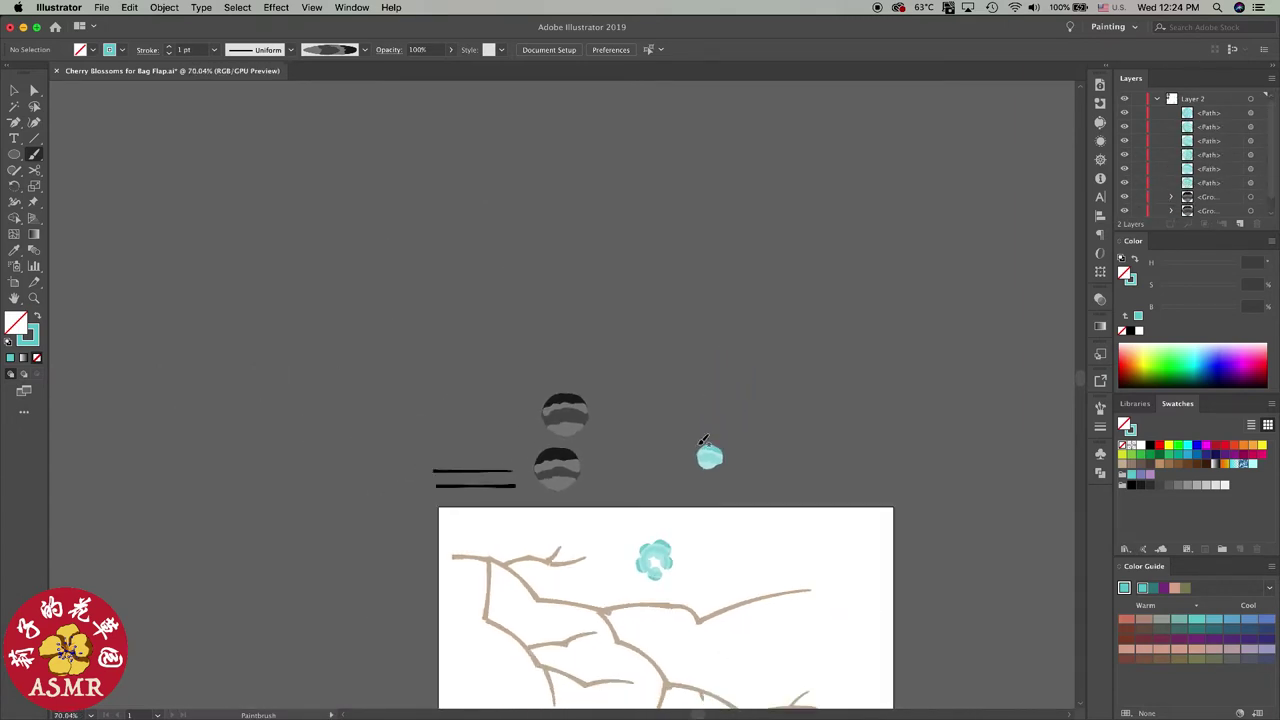
key(v)
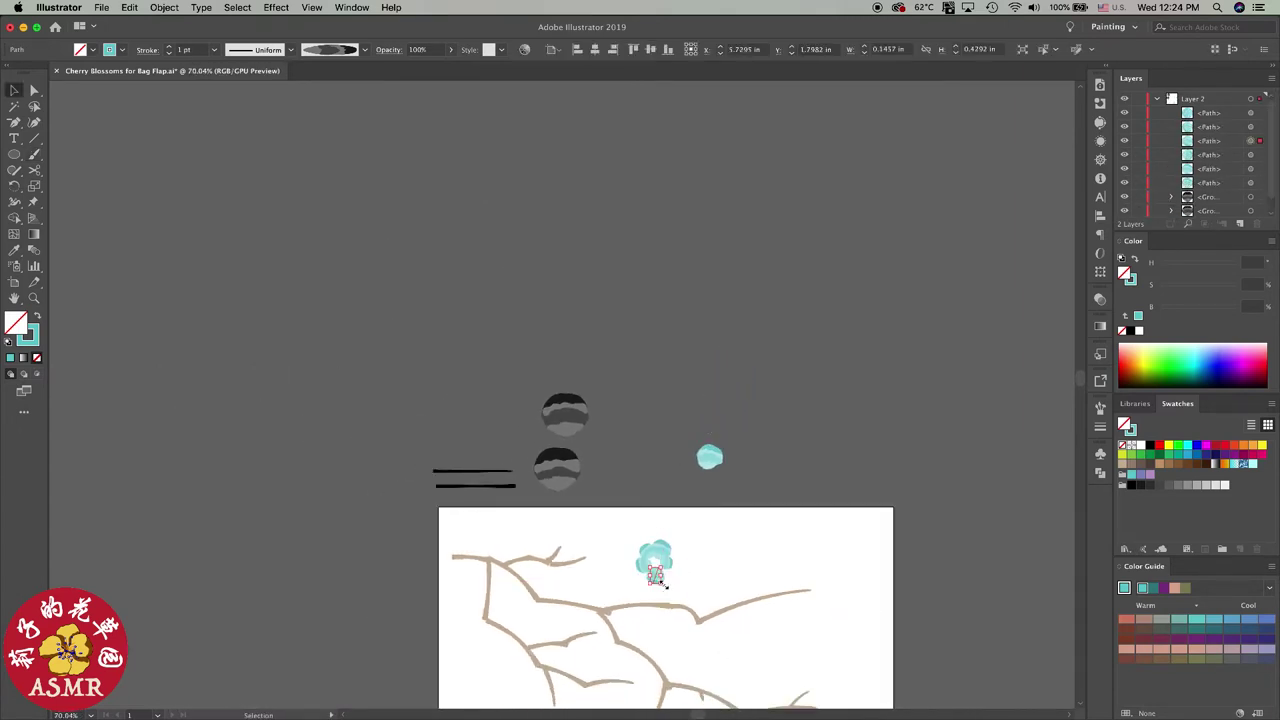
scroll(700, 560, up, 4)
scroll(714, 540, down, 5)
Step: Undo the misplaced bottom petal and repaint a new one under the flower
key(ctrl+z)
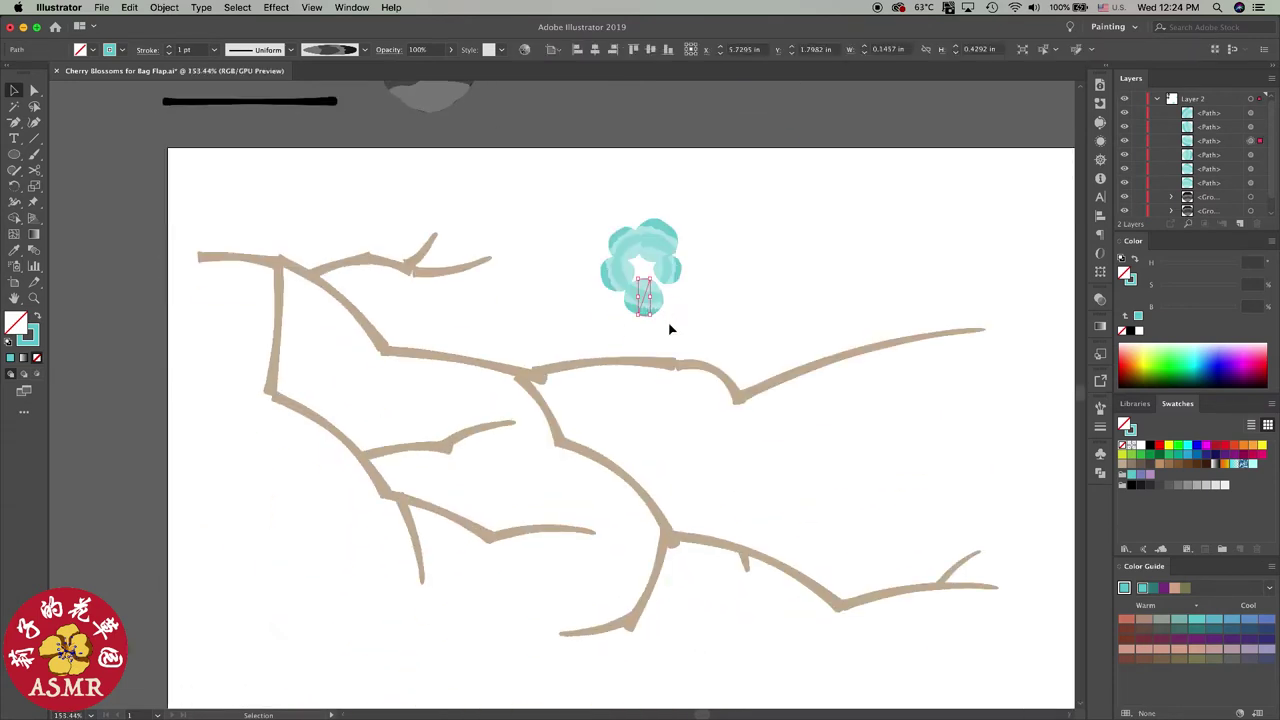
key(ctrl+z)
key(b)
mouse_move(662, 262)
mouse_down()
mouse_move(670, 282)
mouse_move(650, 298)
mouse_move(663, 222)
mouse_move(660, 240)
mouse_move(623, 246)
mouse_move(666, 266)
mouse_up()
Step: Rearrange the petals around the centre and group all five into one blossom
key(v)
click(643, 290)
click(625, 242)
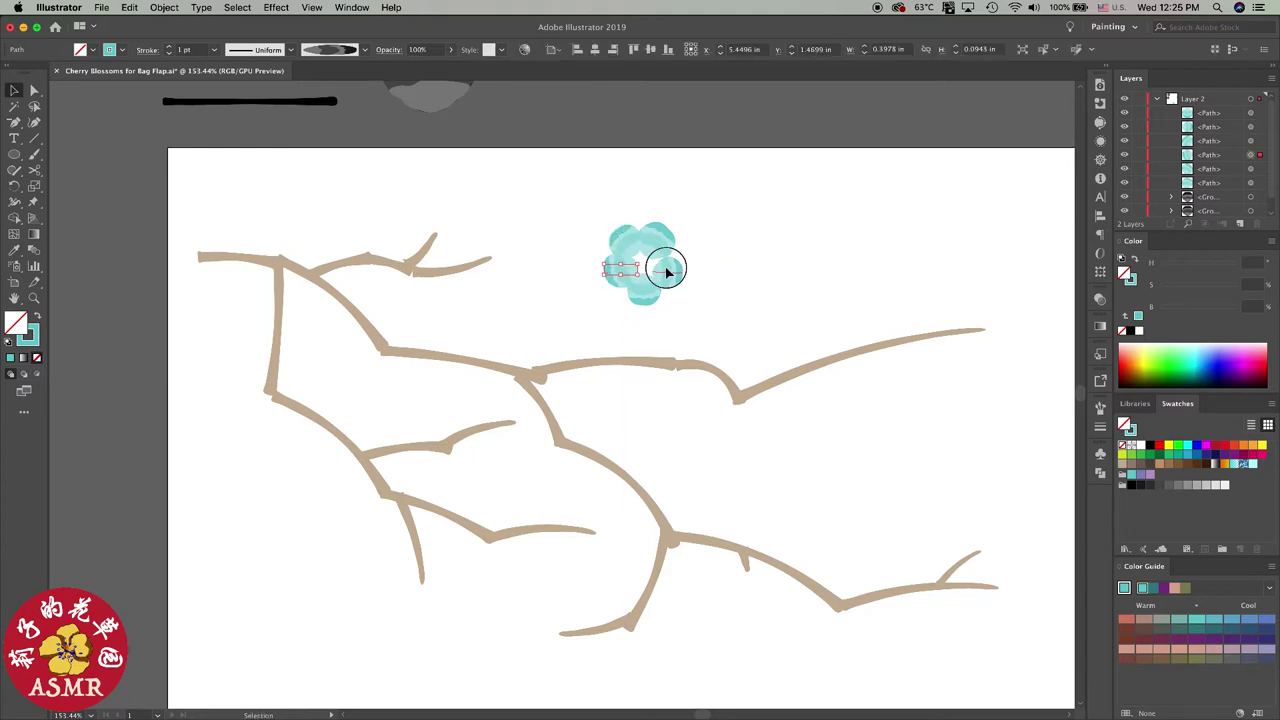
click(648, 300)
mouse_move(605, 226)
mouse_down()
mouse_move(700, 326)
mouse_move(547, 296)
mouse_move(512, 260)
mouse_up()
key(super+g)
Step: Paint a small ellipse beside the blossom with the Paintbrush
click(588, 285)
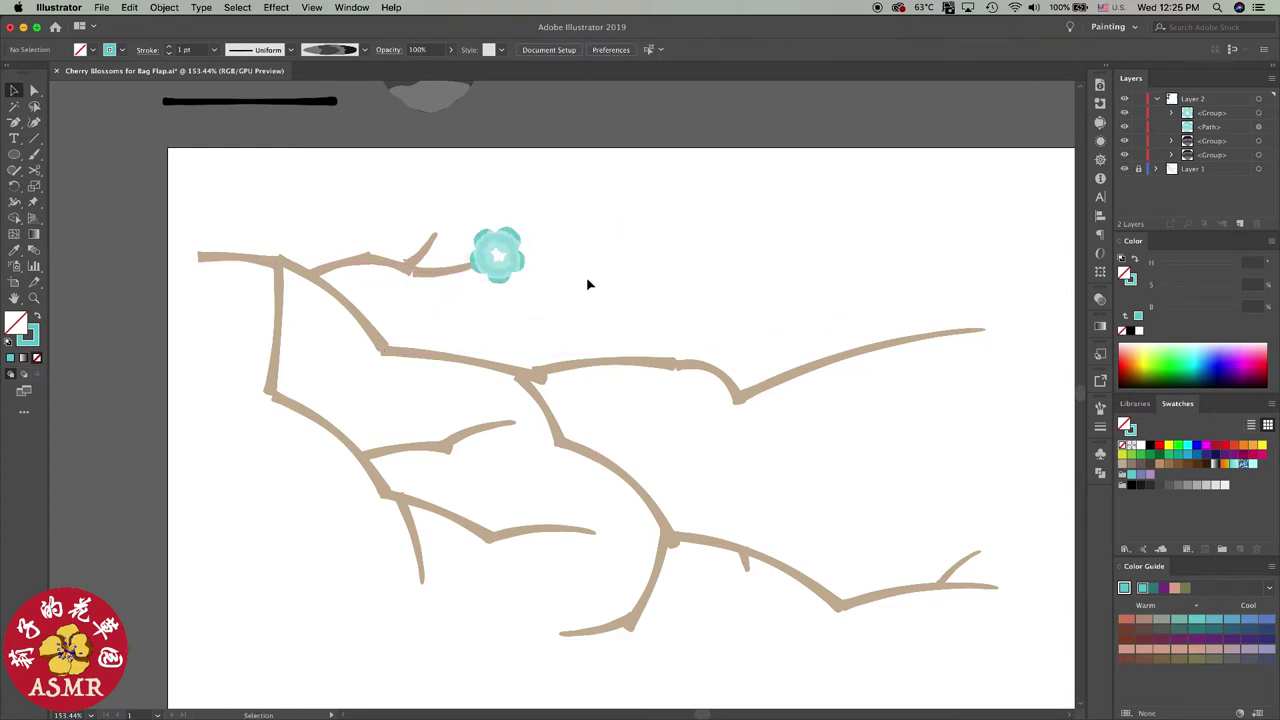
scroll(500, 280, down, 5)
scroll(530, 284, up, 3)
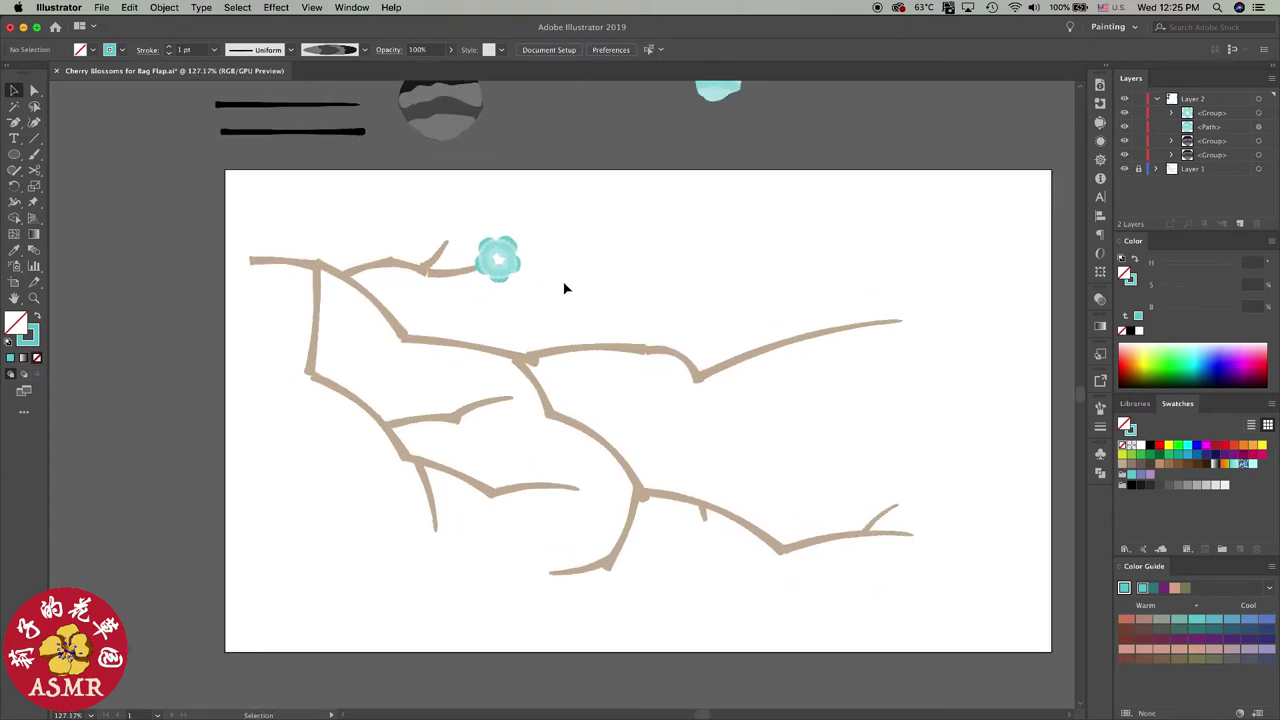
scroll(512, 275, up, 5)
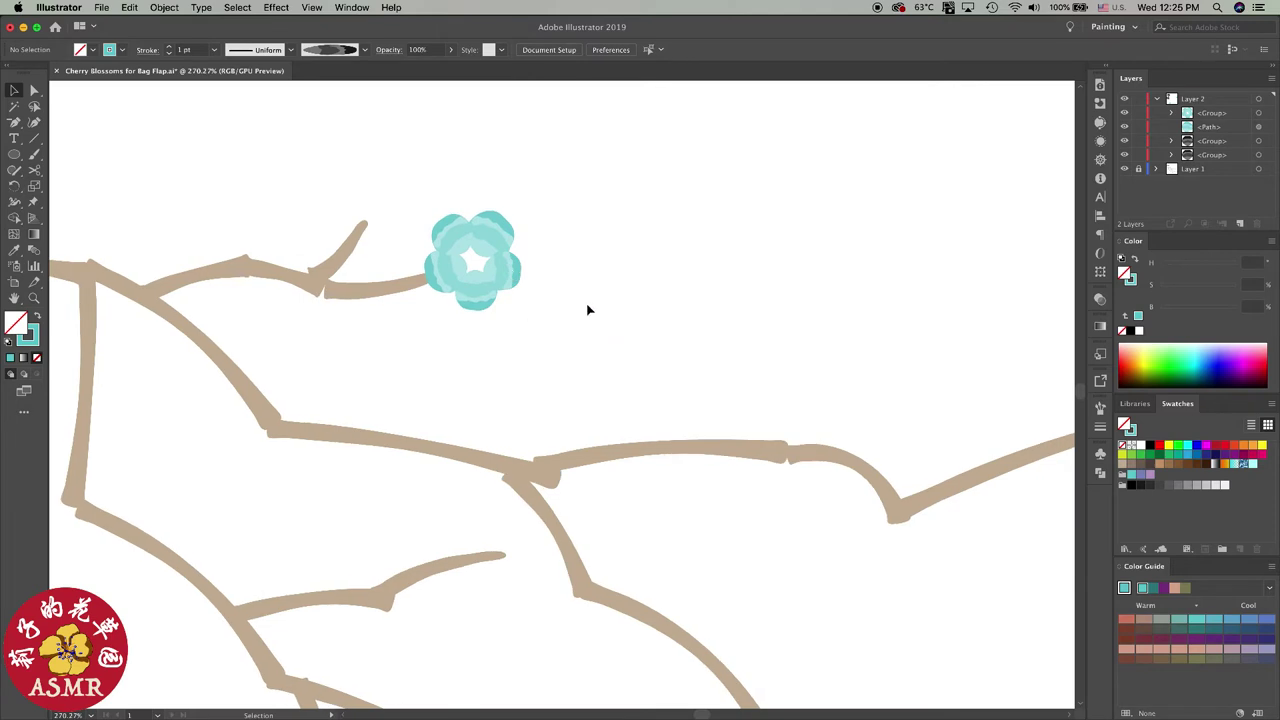
key(b)
click(1100, 410)
click(1000, 497)
drag(758, 252, 750, 246)
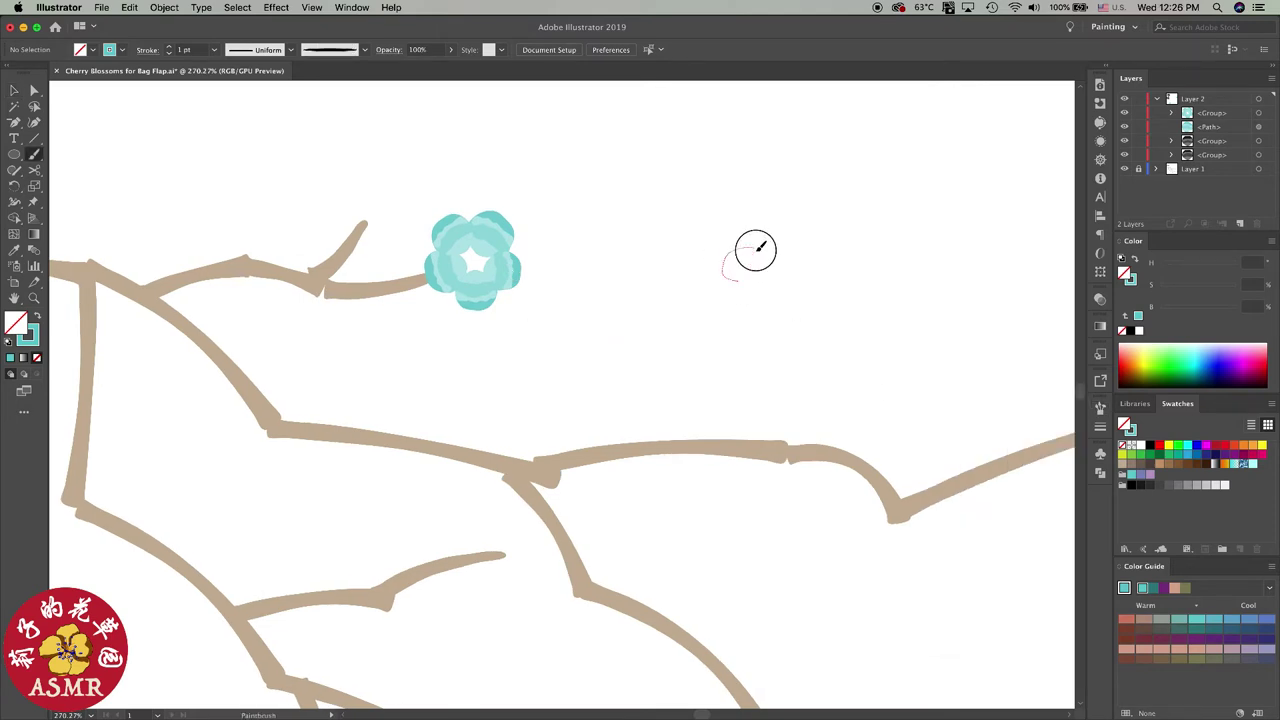
Step: Swap the ellipse's stroke to fill and colour it a very pale pink
key(v)
click(761, 264)
key(shift+x)
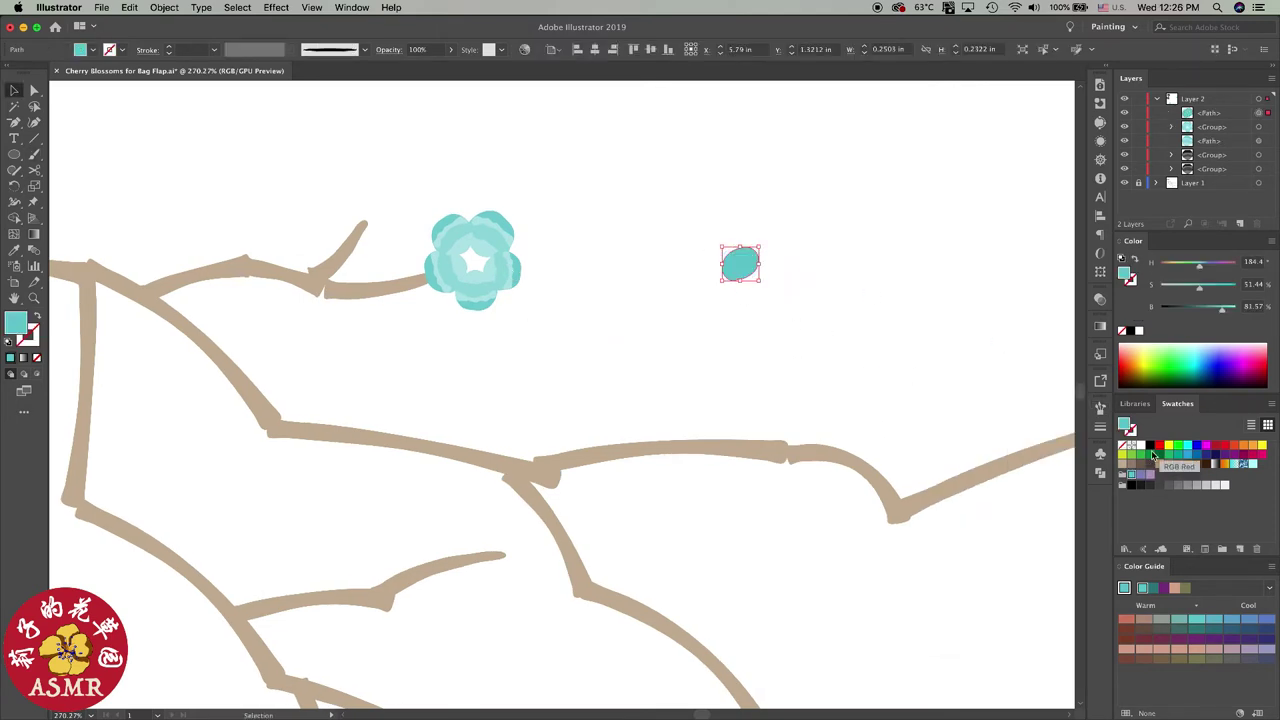
click(1124, 456)
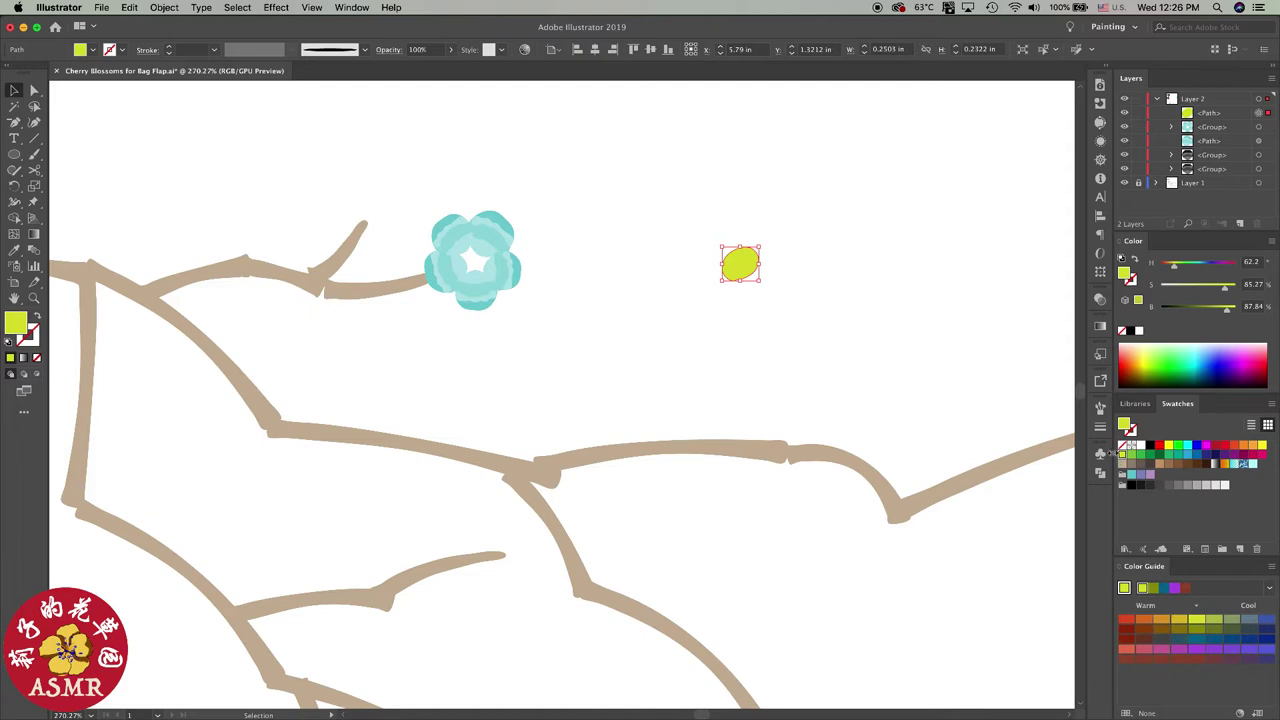
click(1224, 264)
drag(1226, 286, 1166, 288)
mouse_move(731, 252)
mouse_down()
mouse_move(466, 251)
mouse_move(548, 335)
mouse_up()
scroll(620, 346, down, 2)
scroll(863, 206, up, 1)
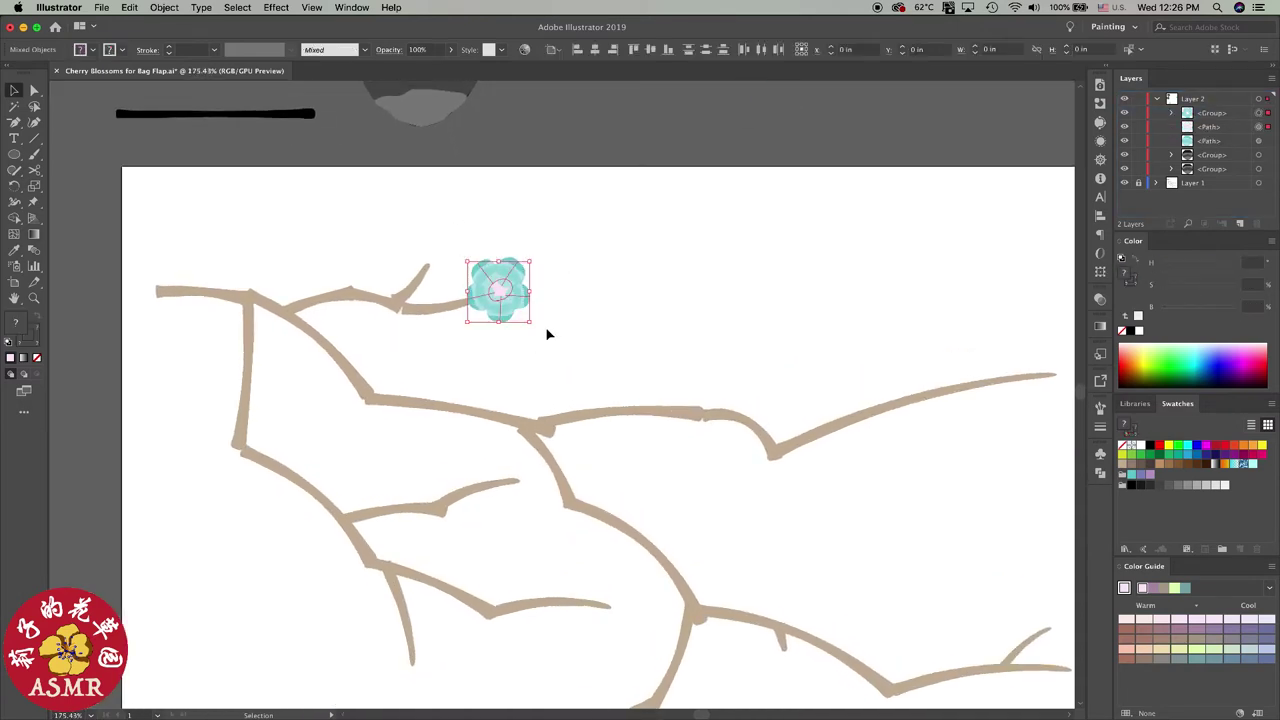
Step: Duplicate the pink ellipse, fill the copy yellow-green, and shrink it onto the original
key(ctrl+g)
click(707, 310)
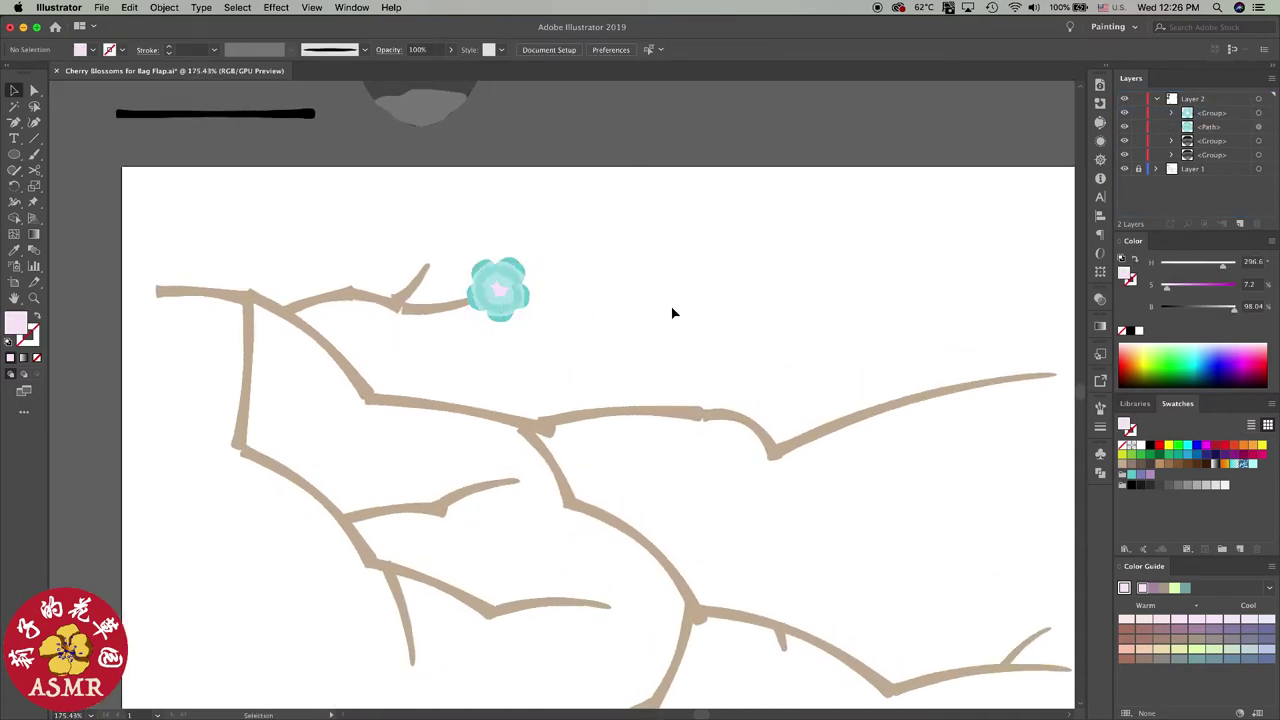
key(ctrl+z)
key(ctrl+z)
key(ctrl+z)
key(ctrl+z)
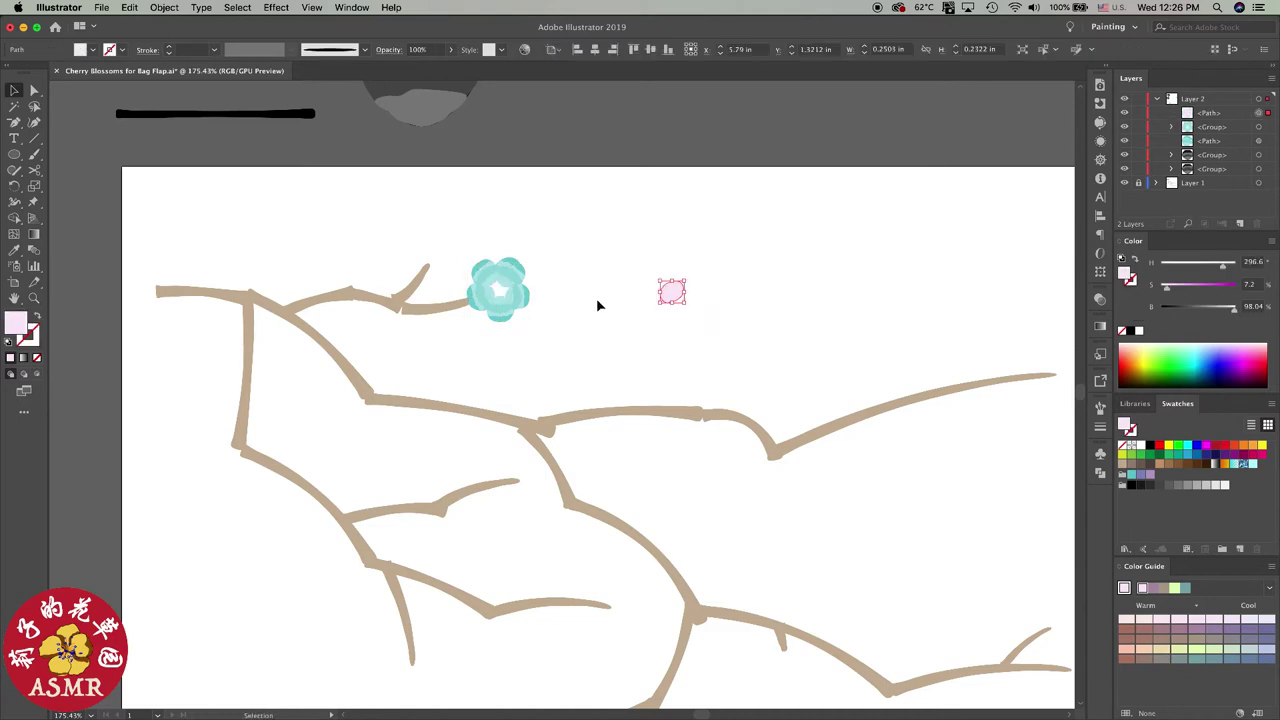
drag(678, 295, 723, 299)
click(1125, 454)
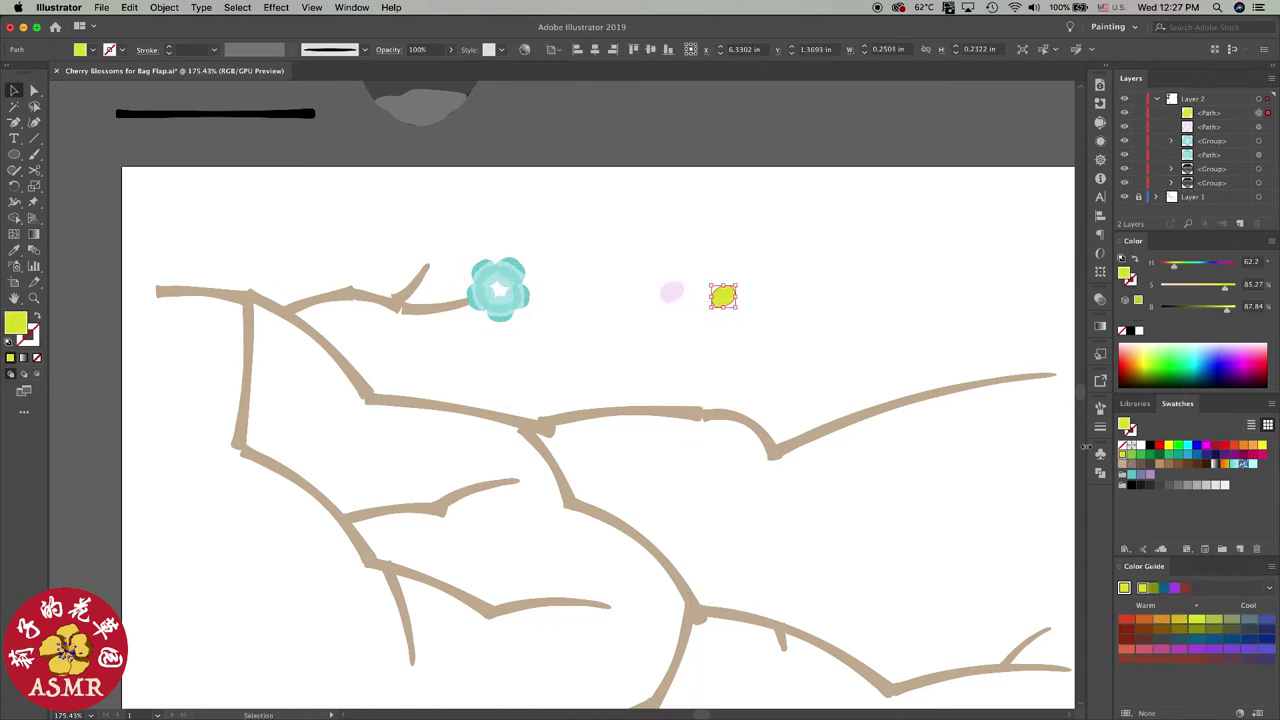
scroll(735, 308, up, 3)
mouse_move(745, 308)
mouse_down()
mouse_move(717, 286)
mouse_move(614, 277)
mouse_move(264, 270)
mouse_up()
Step: Group the two ellipses and place the pair in the blossom's centre
shift+click(620, 283)
key(ctrl+g)
click(429, 289)
scroll(472, 271, down, 5)
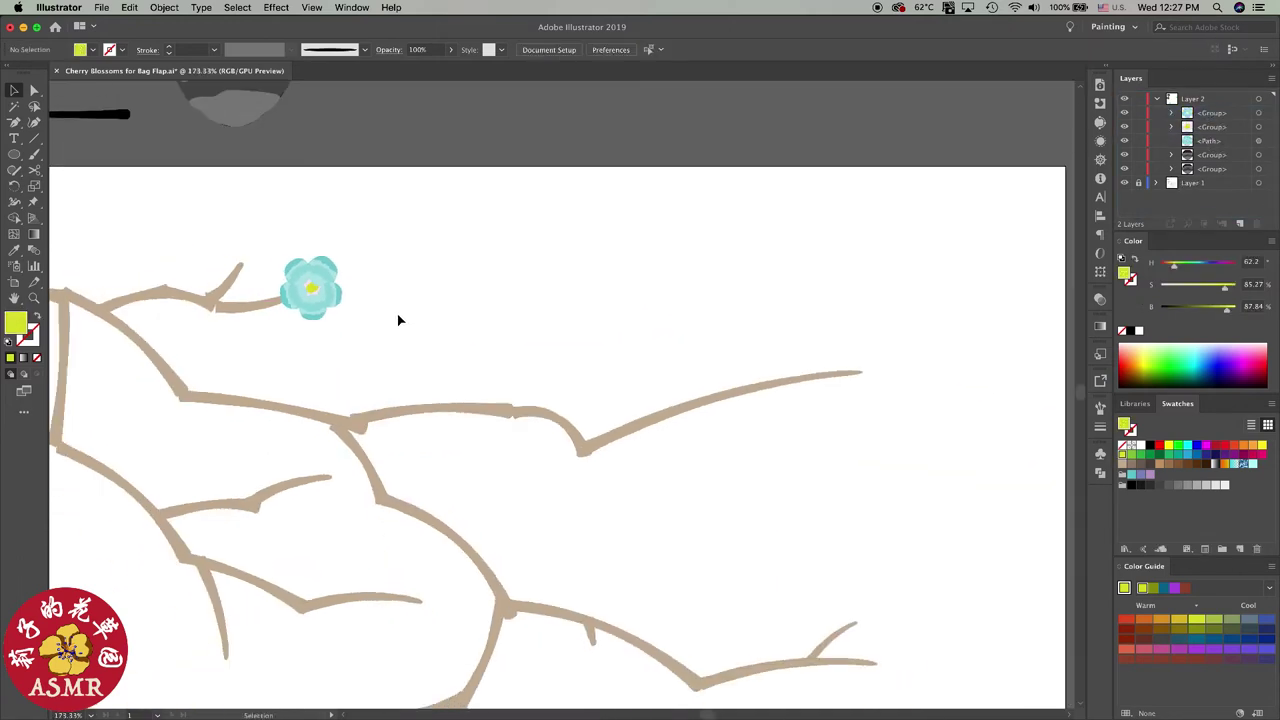
scroll(380, 315, up, 3)
scroll(400, 300, up, 3)
key(ctrl+z)
Step: Recolour the inner ellipse of the centre group a light tan
click(1172, 126)
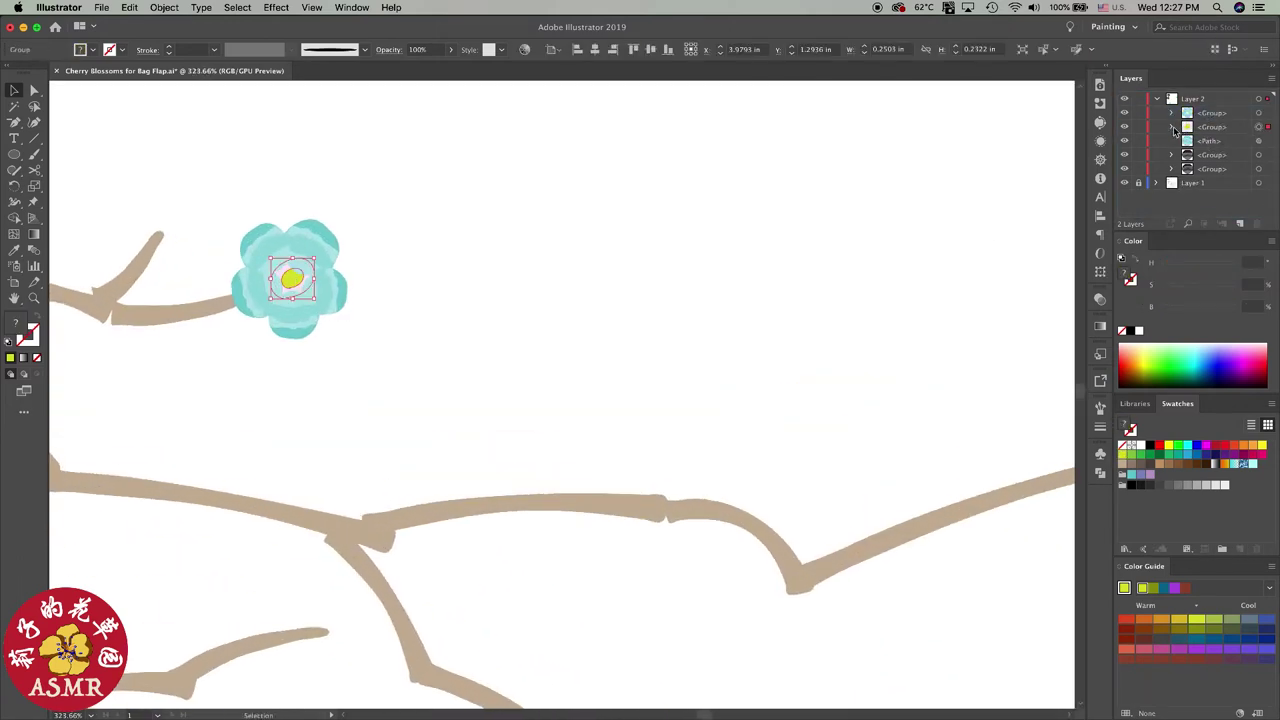
click(1250, 140)
click(1123, 465)
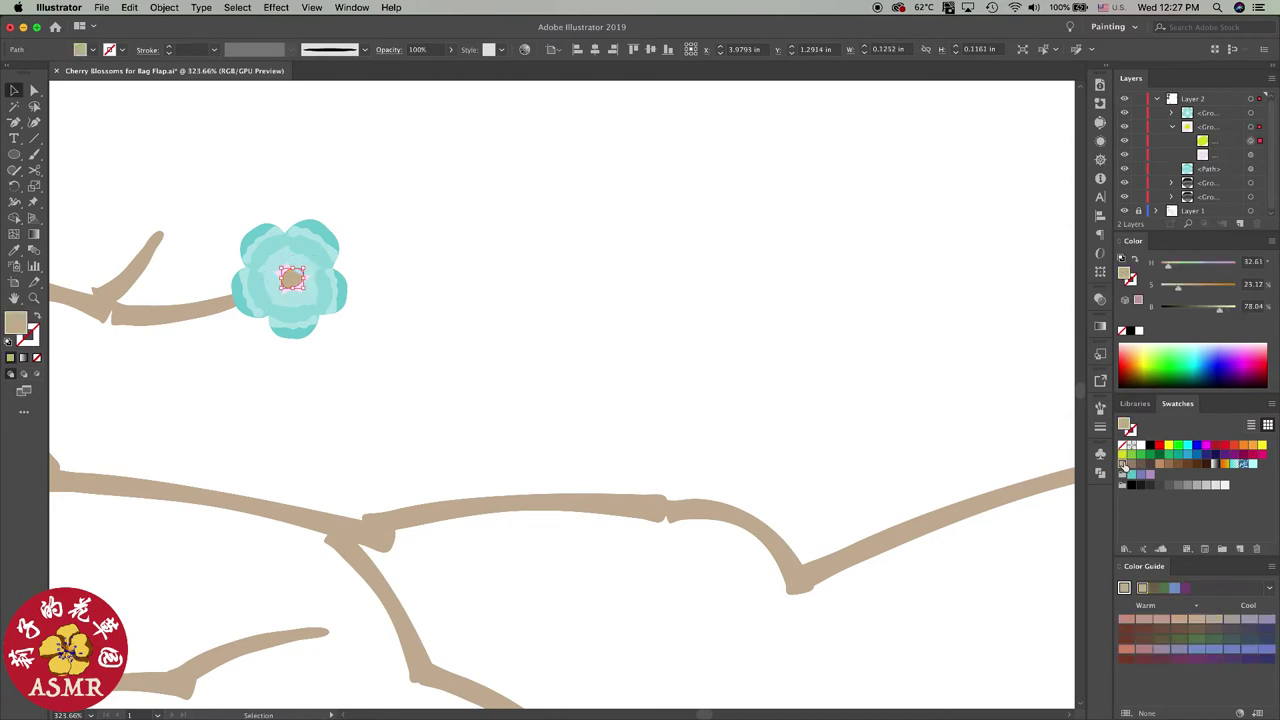
click(1229, 311)
click(531, 360)
scroll(531, 360, down, 3)
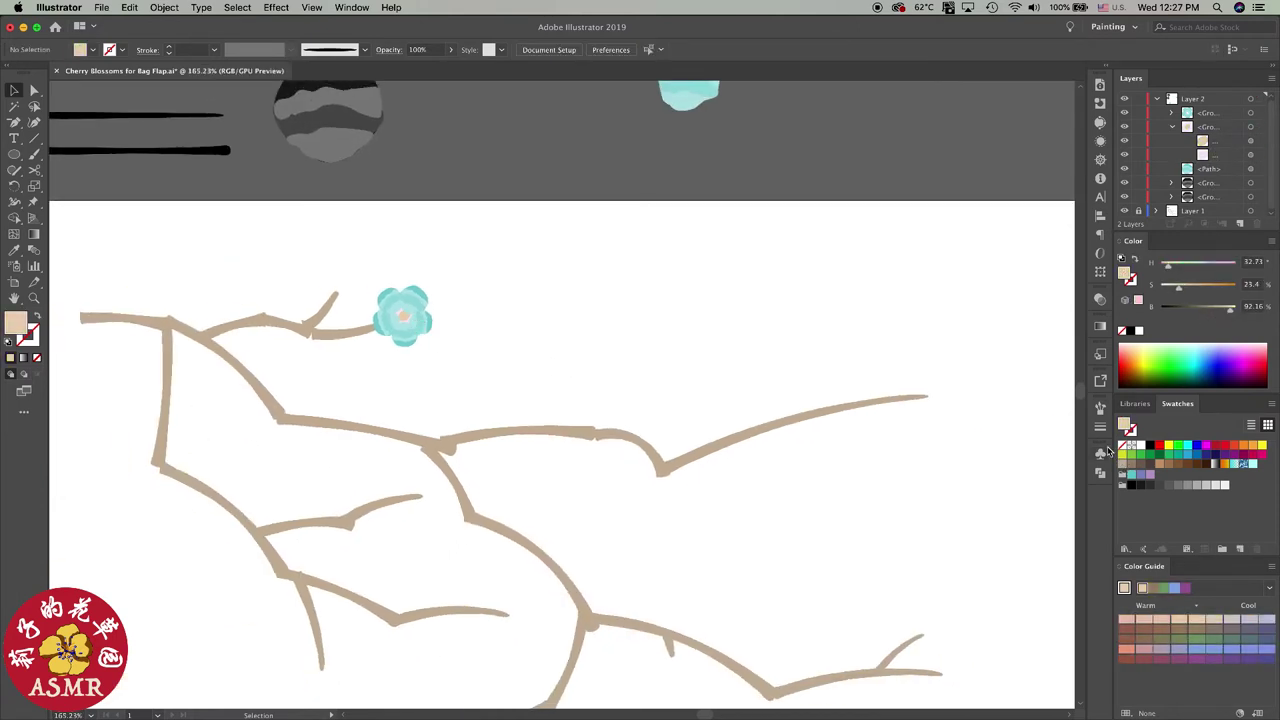
Step: Save the light tan fill as a new swatch in the Swatches panel
drag(1125, 425, 1164, 484)
click(406, 316)
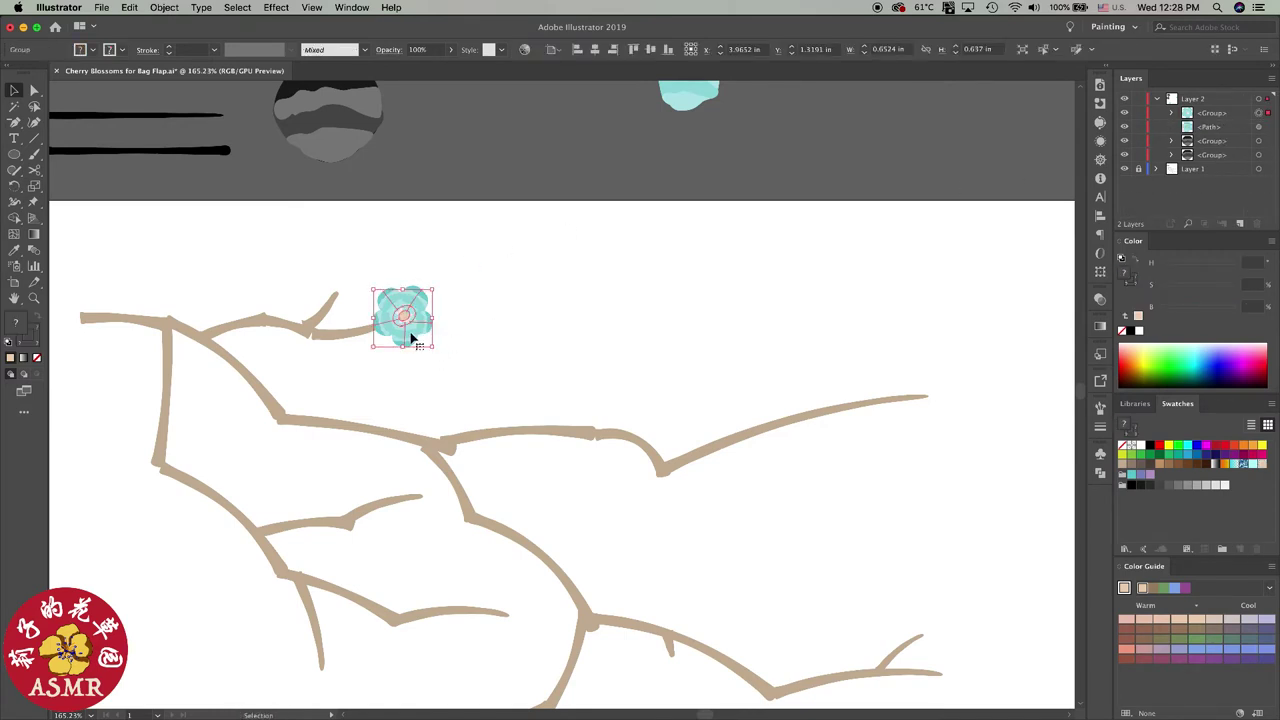
scroll(500, 370, down, 3)
click(530, 356)
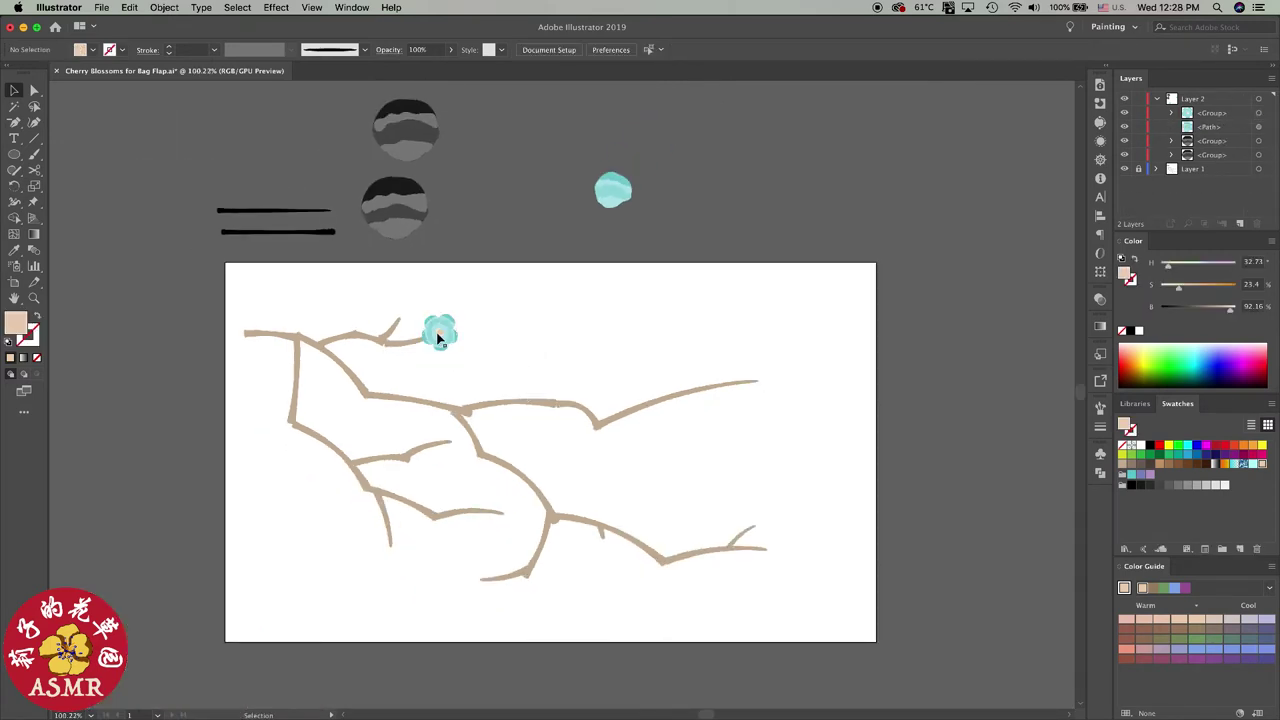
Step: Alt-drag blossom copies onto the middle, lower and middle-left branches
mouse_move(447, 338)
mouse_down()
mouse_move(551, 380)
mouse_move(487, 566)
mouse_up()
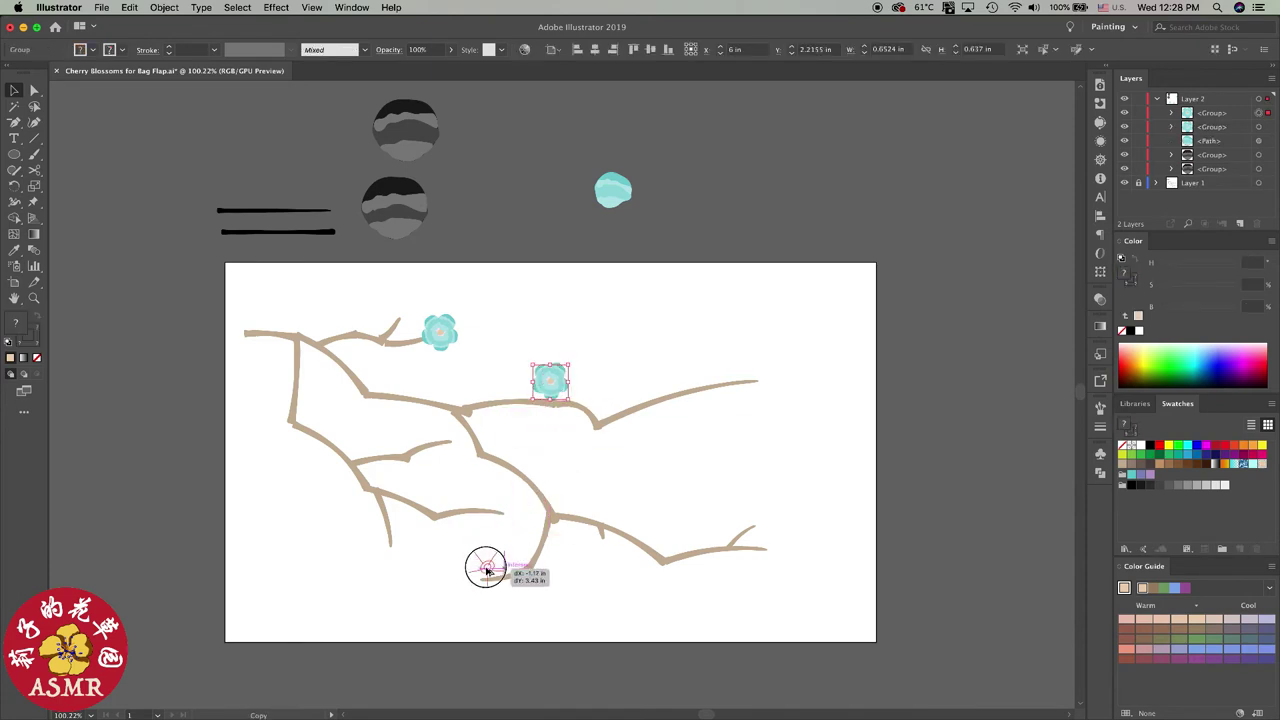
drag(598, 420, 755, 522)
drag(555, 385, 600, 545)
click(661, 465)
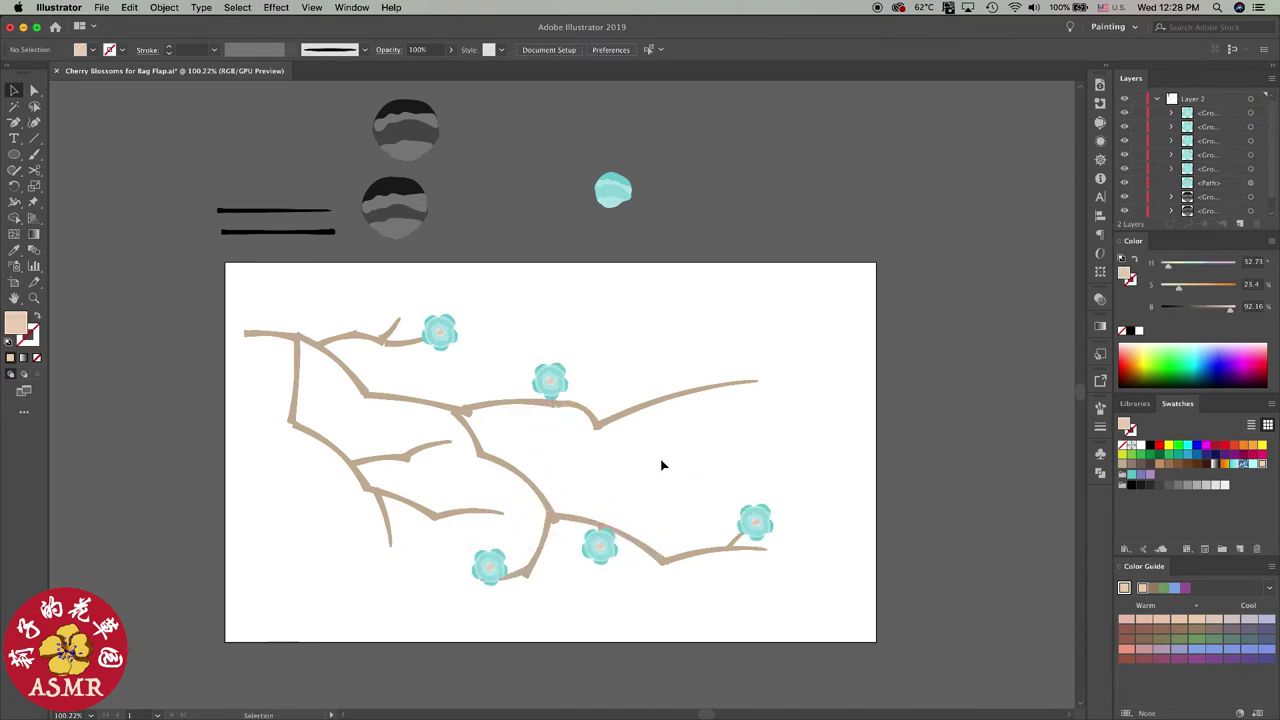
mouse_move(440, 335)
mouse_down()
mouse_move(425, 458)
mouse_move(448, 467)
mouse_move(452, 424)
mouse_up()
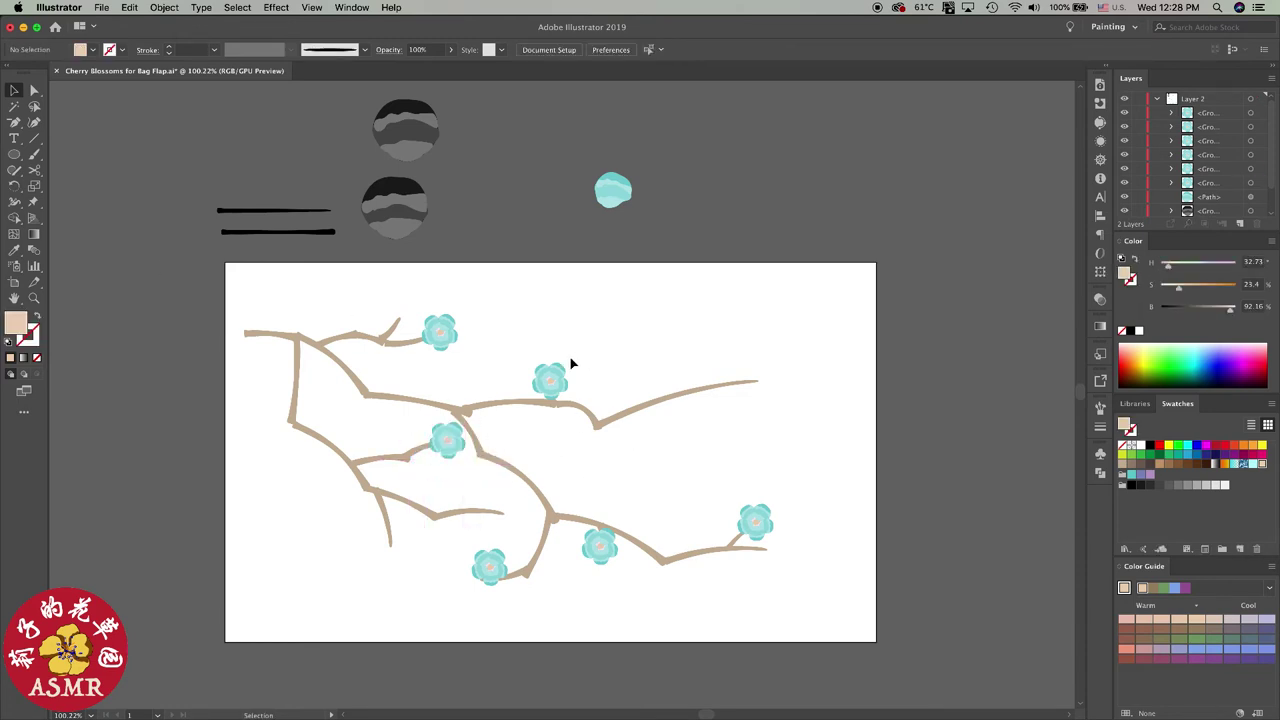
click(1157, 98)
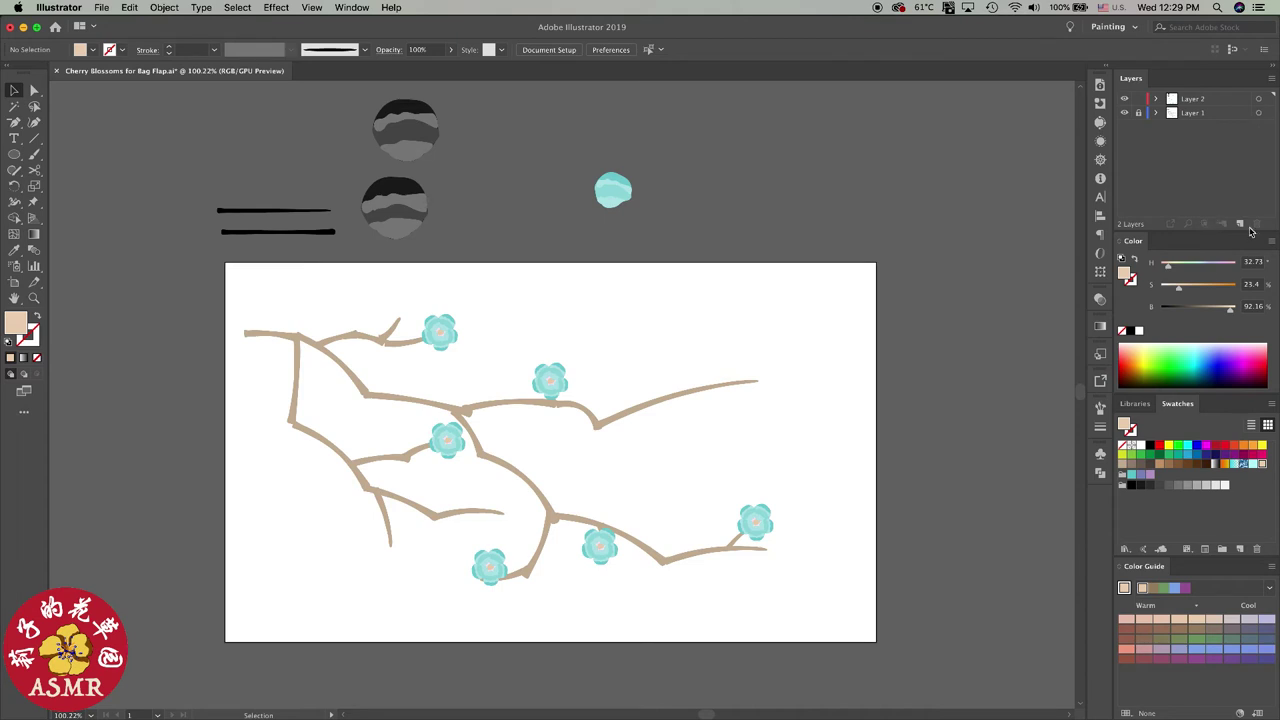
Step: Add Layer 3 and place the rotated spare teal petal at the lower-left branch tip
click(1240, 224)
click(613, 200)
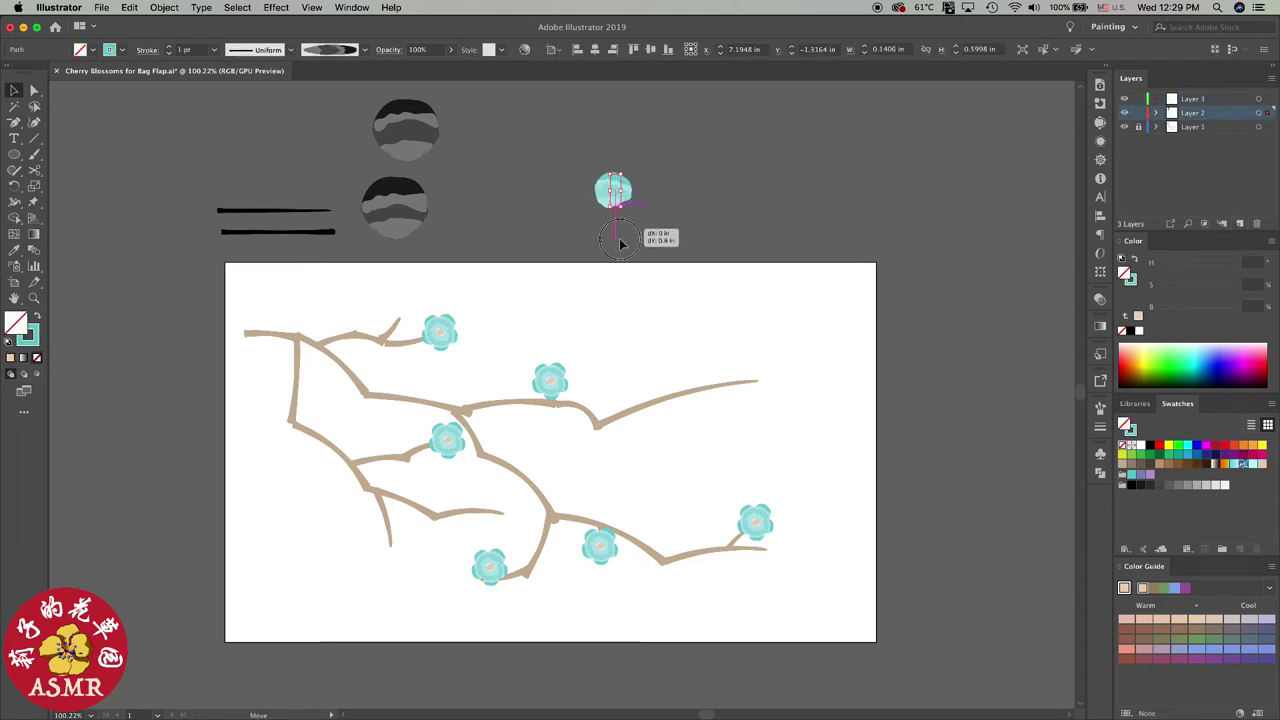
drag(620, 243, 616, 256)
drag(624, 300, 614, 291)
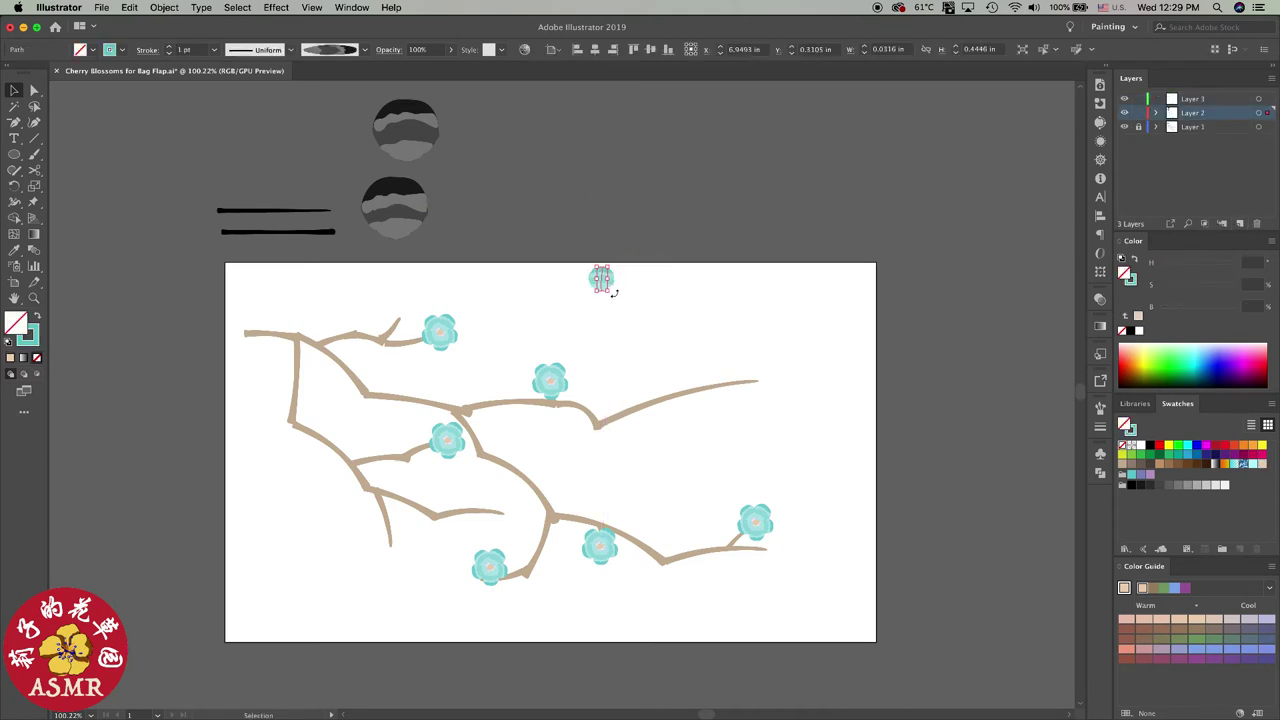
drag(603, 283, 406, 551)
click(386, 563)
Step: Paint a second teal petal beside it, shrink both into a small bud, and group them
click(1100, 408)
key(b)
click(986, 603)
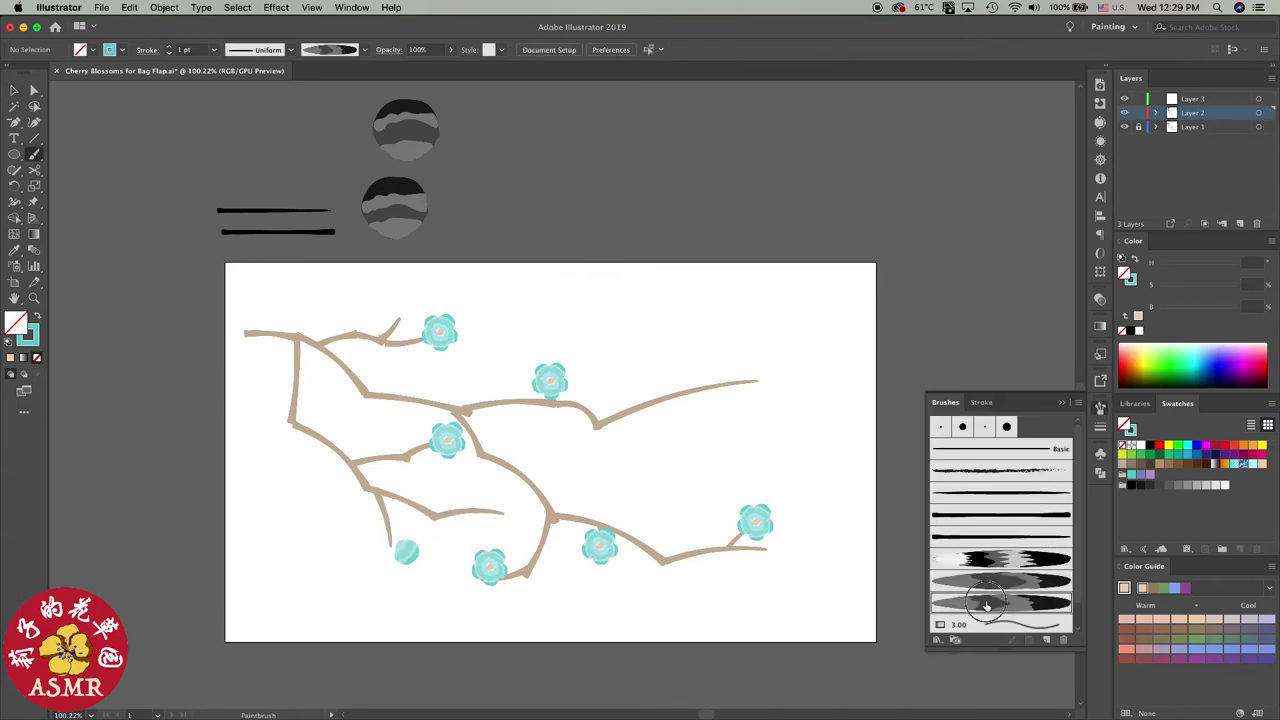
drag(386, 550, 395, 578)
key(v)
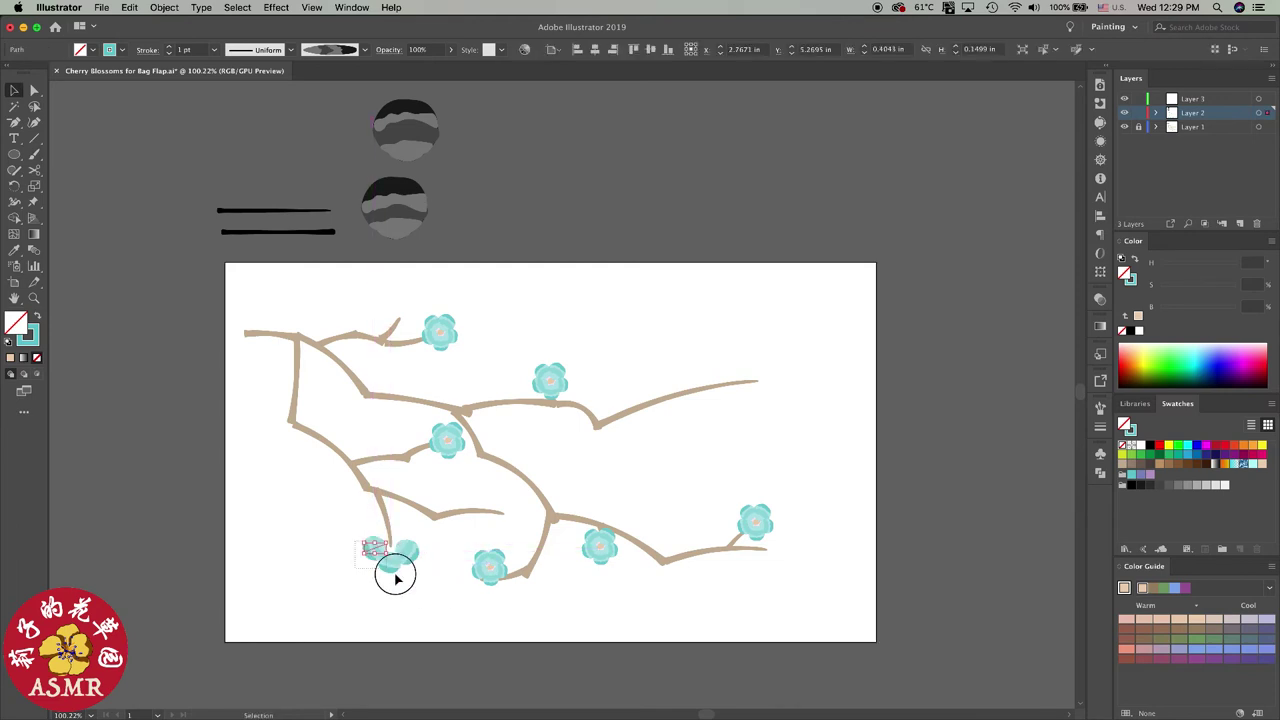
shift+click(405, 566)
drag(411, 574, 400, 566)
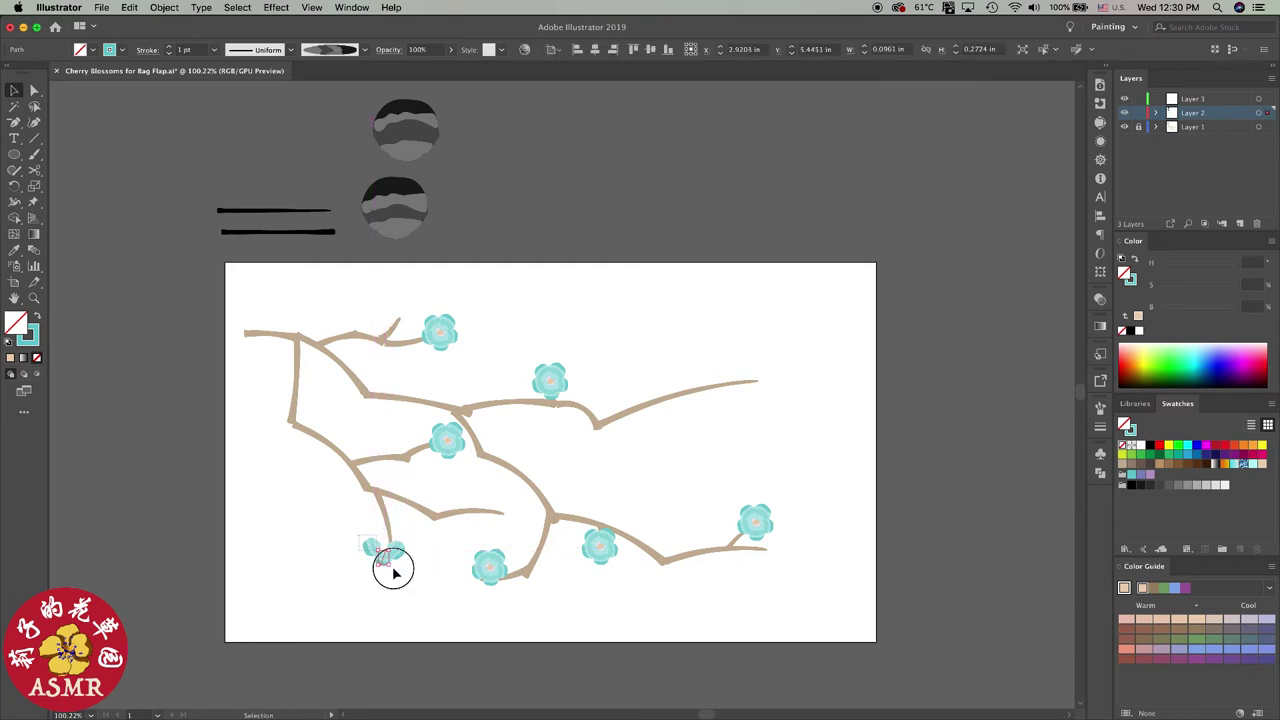
key(ctrl+g)
click(416, 592)
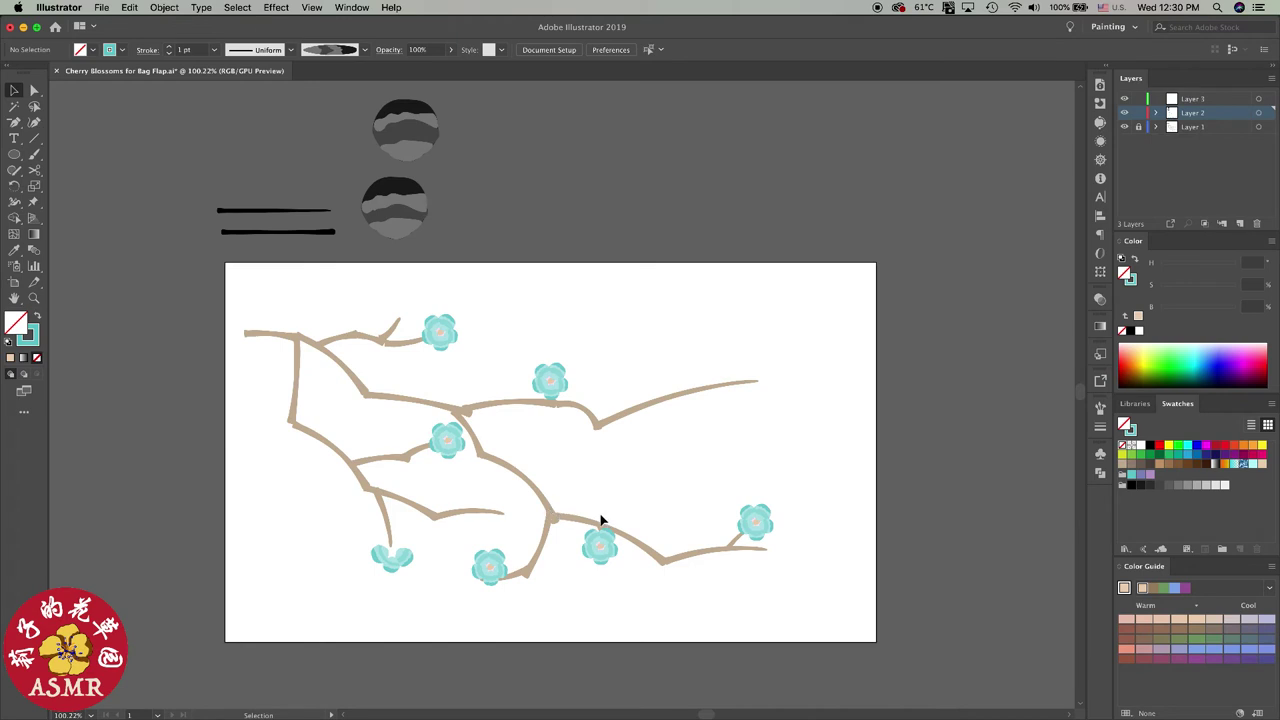
Step: Paint short tan stem strokes beneath the bud and position them under it
click(1100, 412)
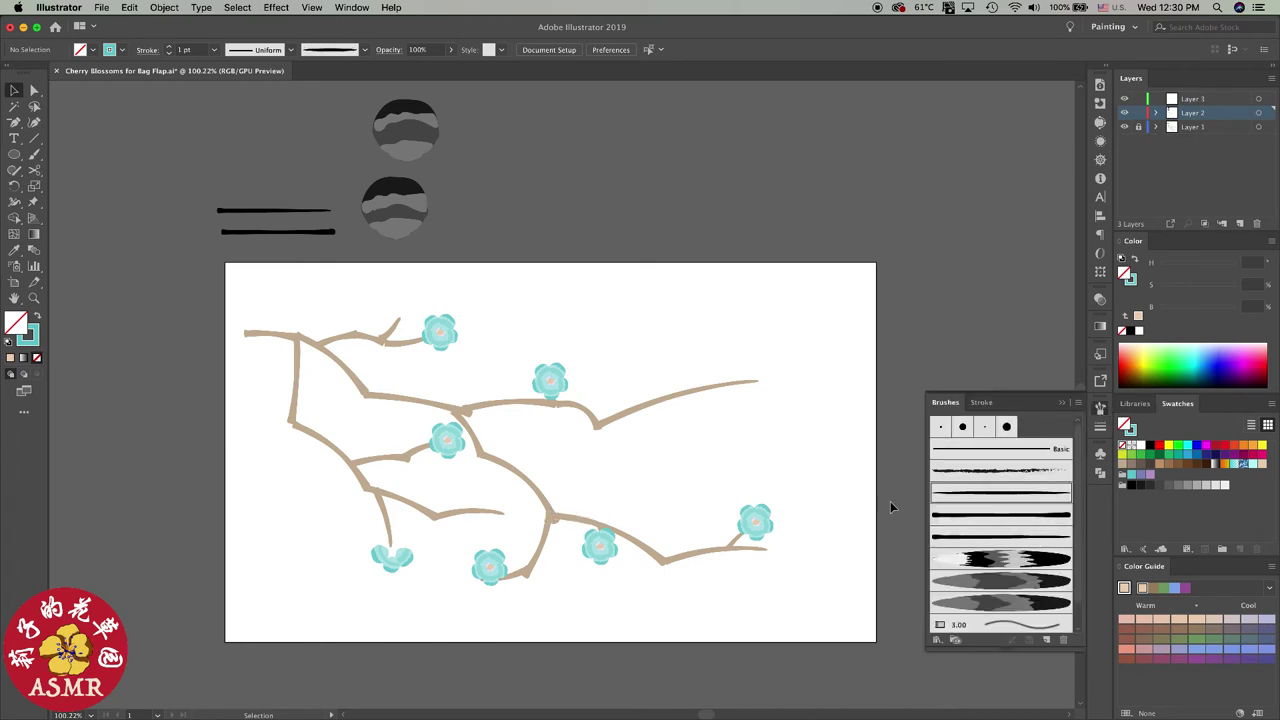
click(640, 526)
click(1131, 471)
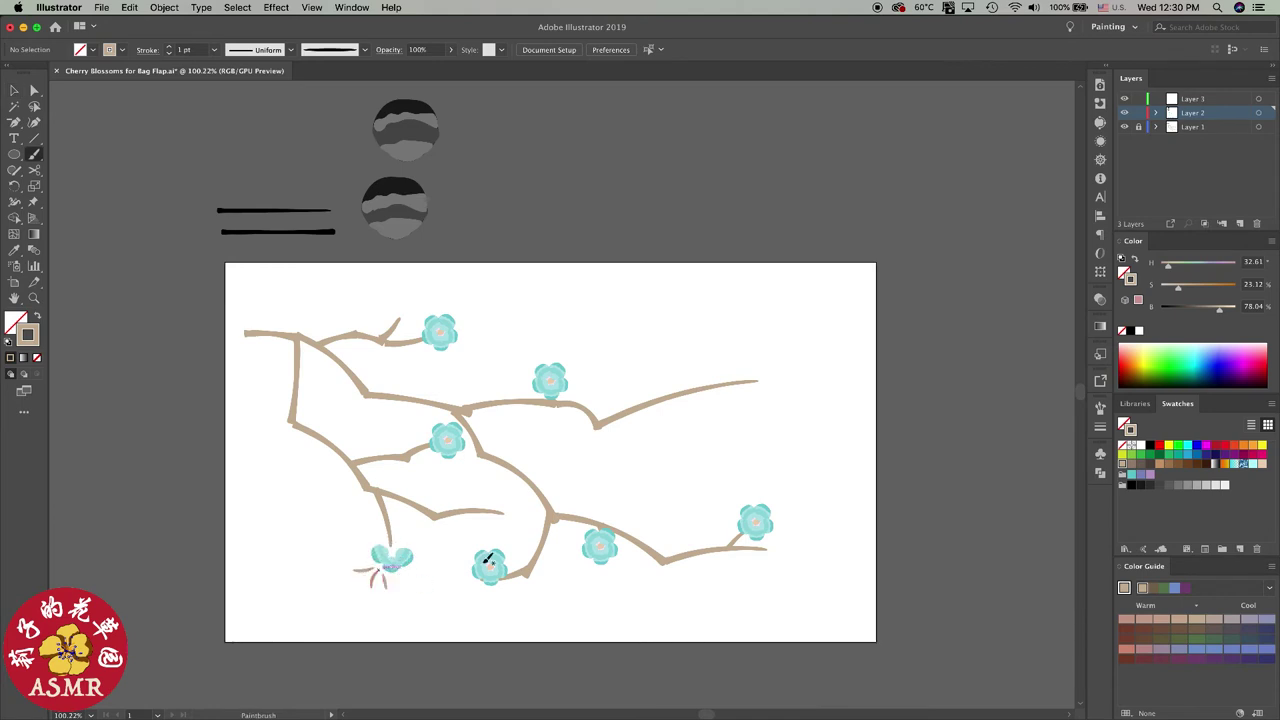
drag(375, 598, 401, 598)
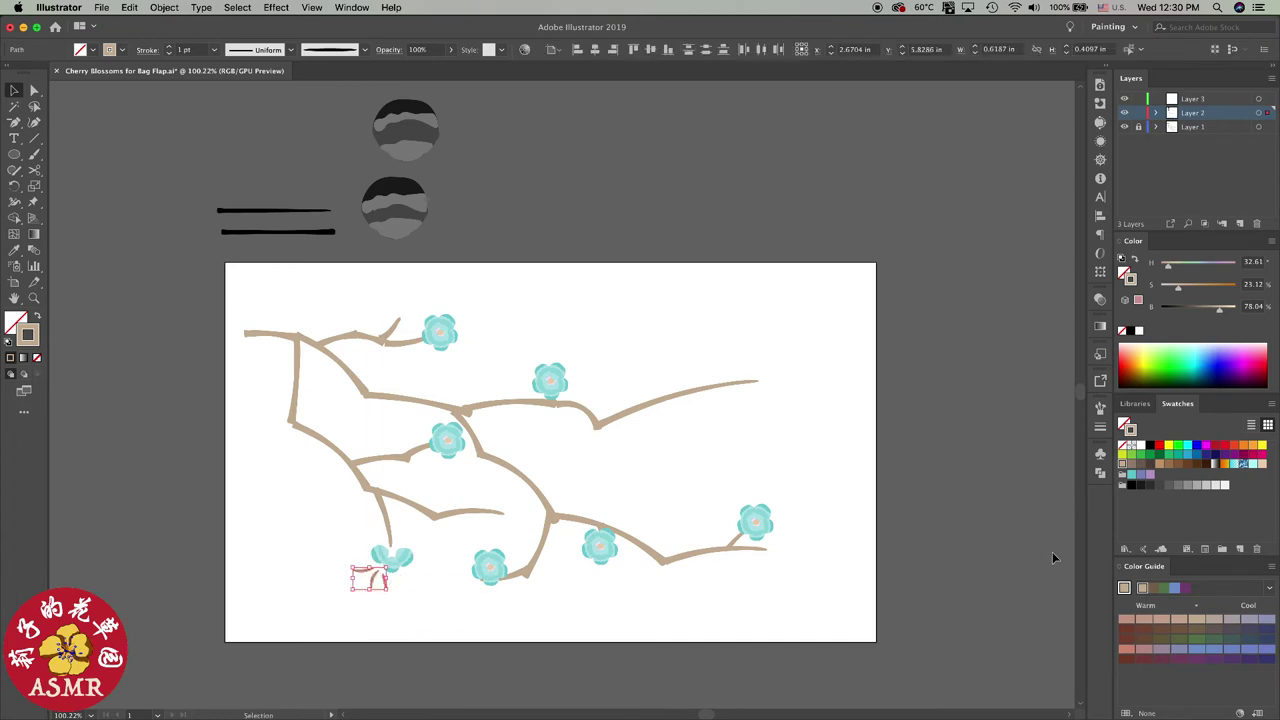
click(708, 606)
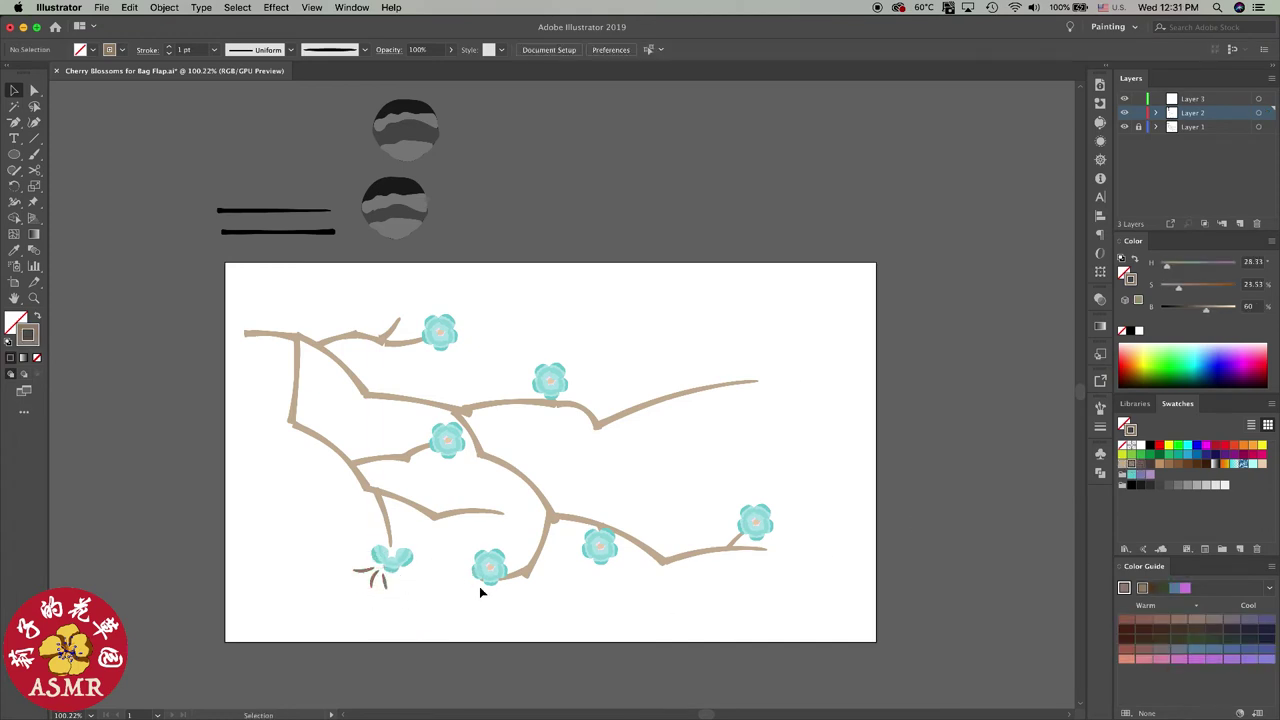
drag(368, 598, 381, 581)
click(1157, 113)
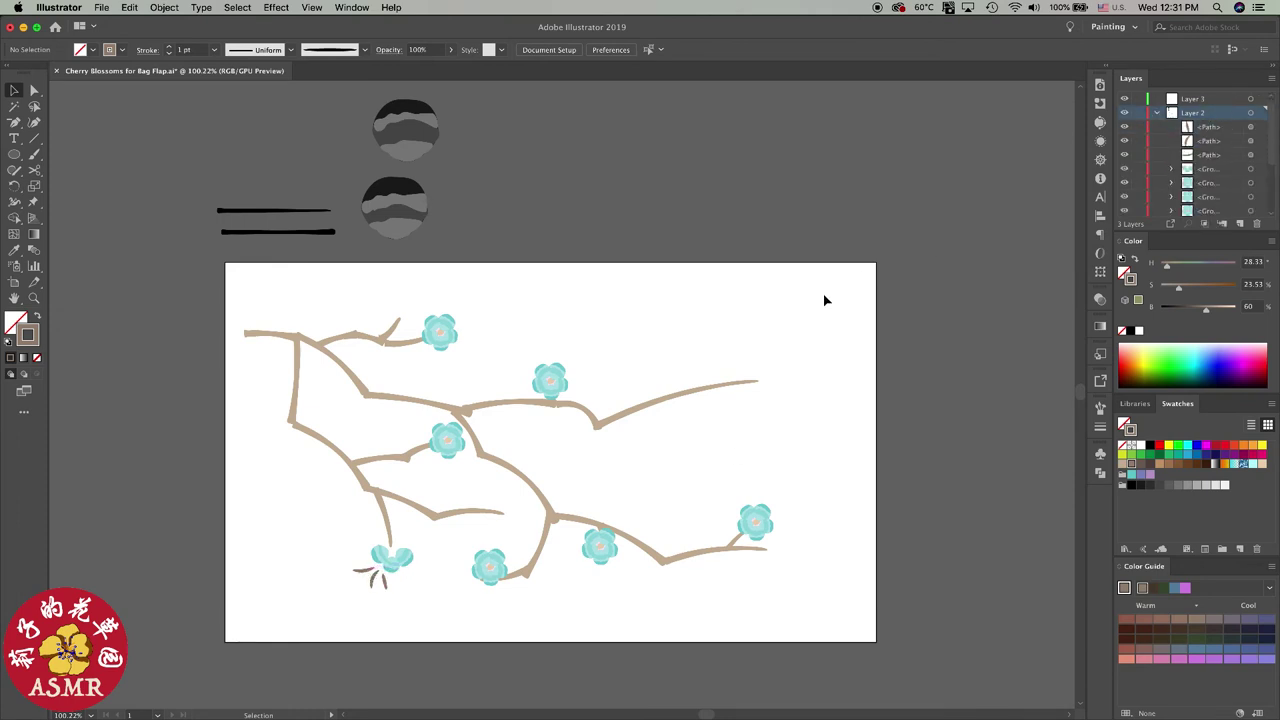
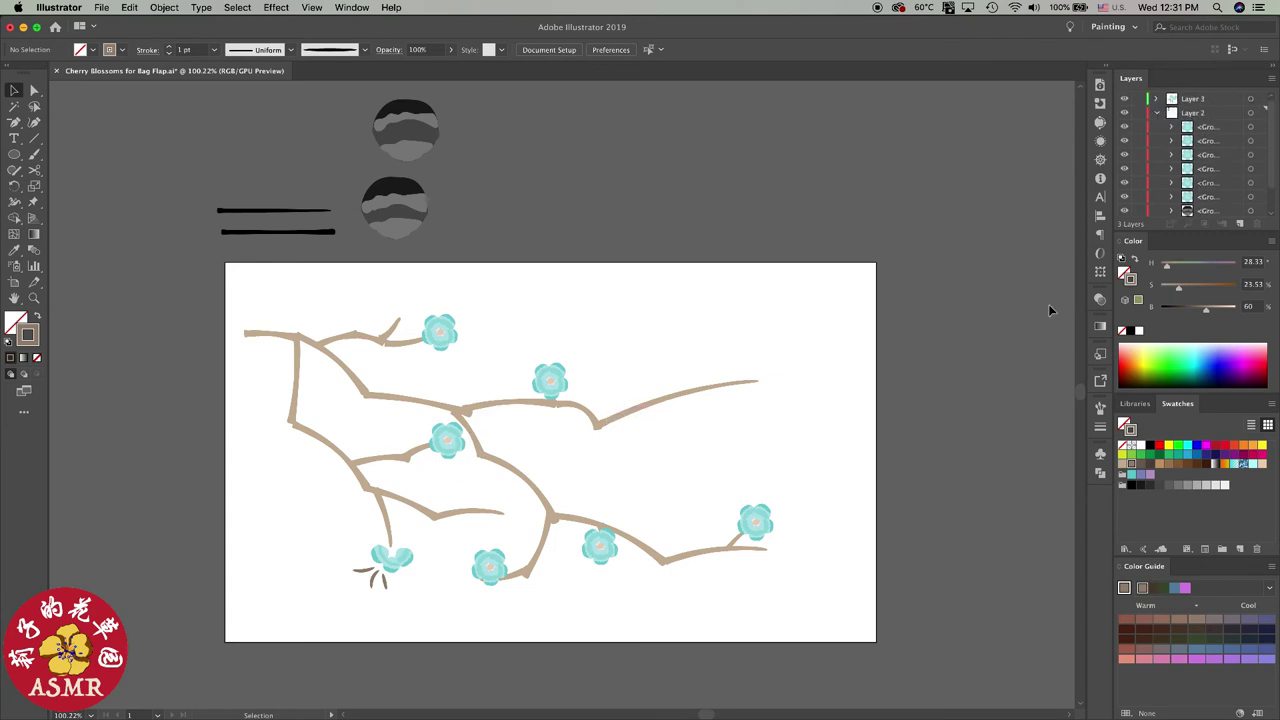
Step: Nudge the bottom-left teal blossom slightly into place
scroll(1218, 176, down, 2)
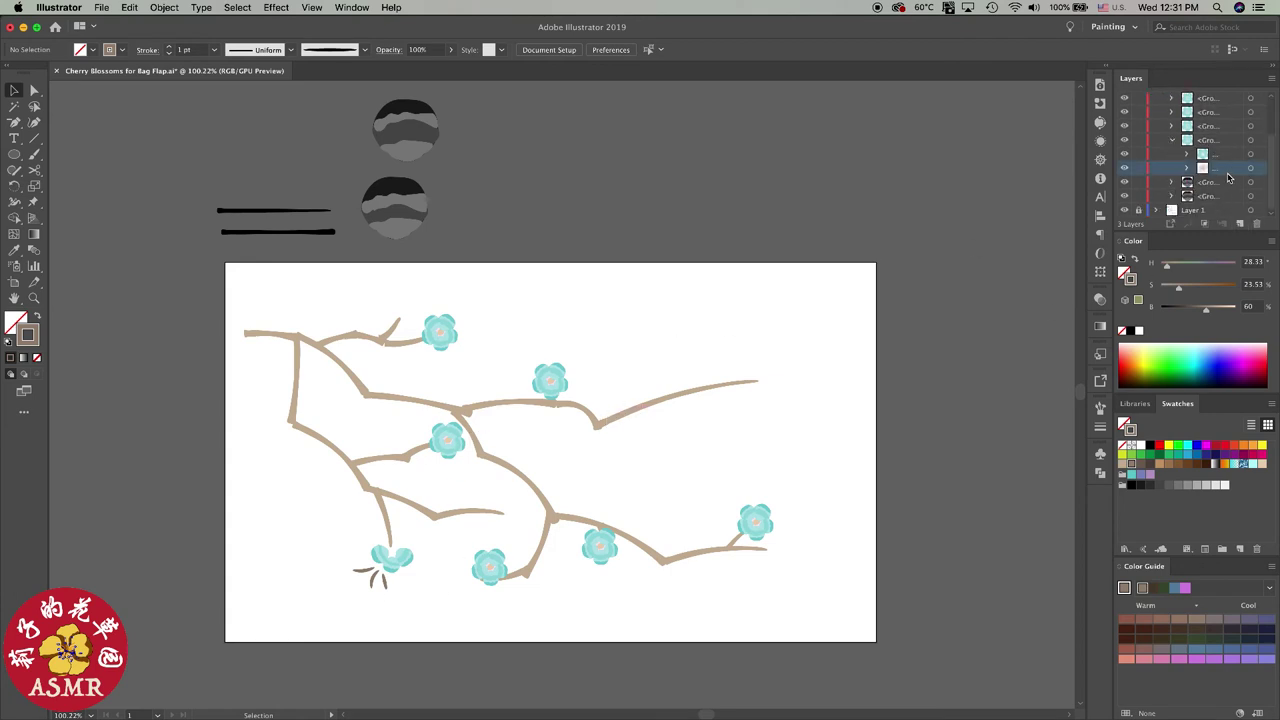
scroll(1229, 177, up, 1)
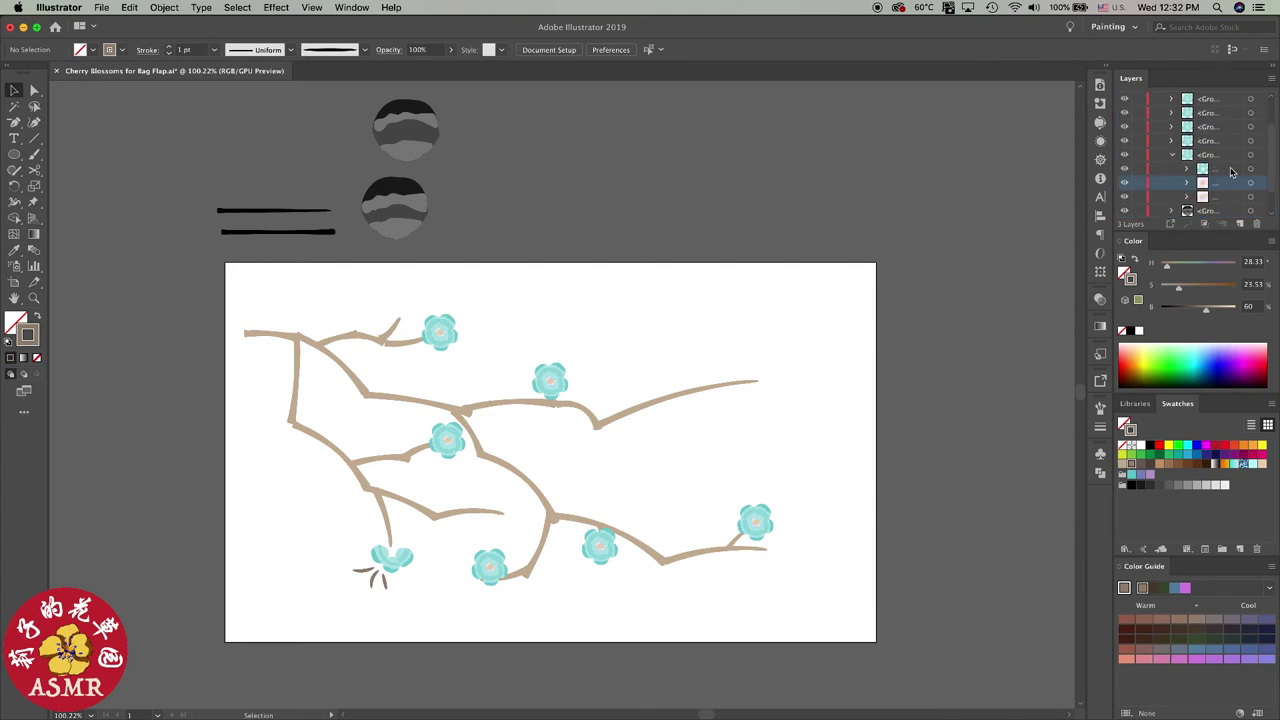
scroll(1231, 172, up, 2)
scroll(1220, 166, up, 2)
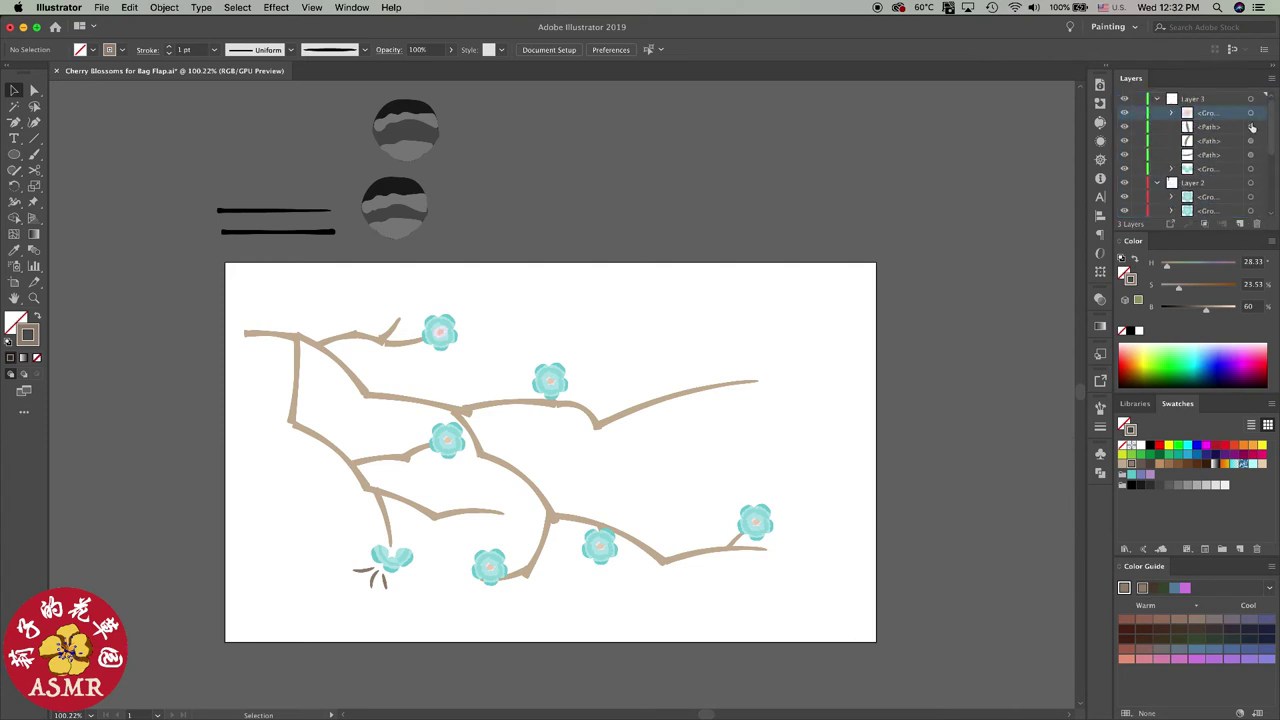
drag(397, 553, 392, 556)
click(513, 523)
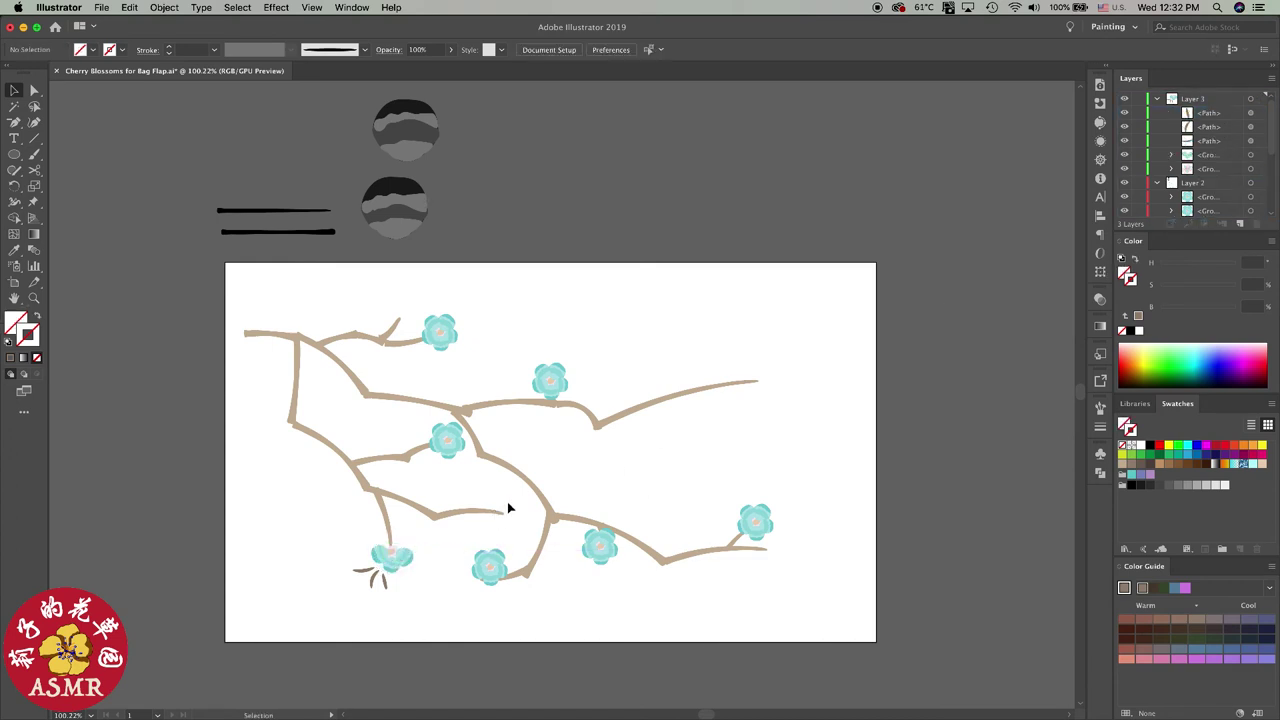
Step: Duplicate the bottom-left blossom lower down the branch and nudge the copy up-right
click(400, 558)
drag(397, 558, 514, 596)
click(594, 603)
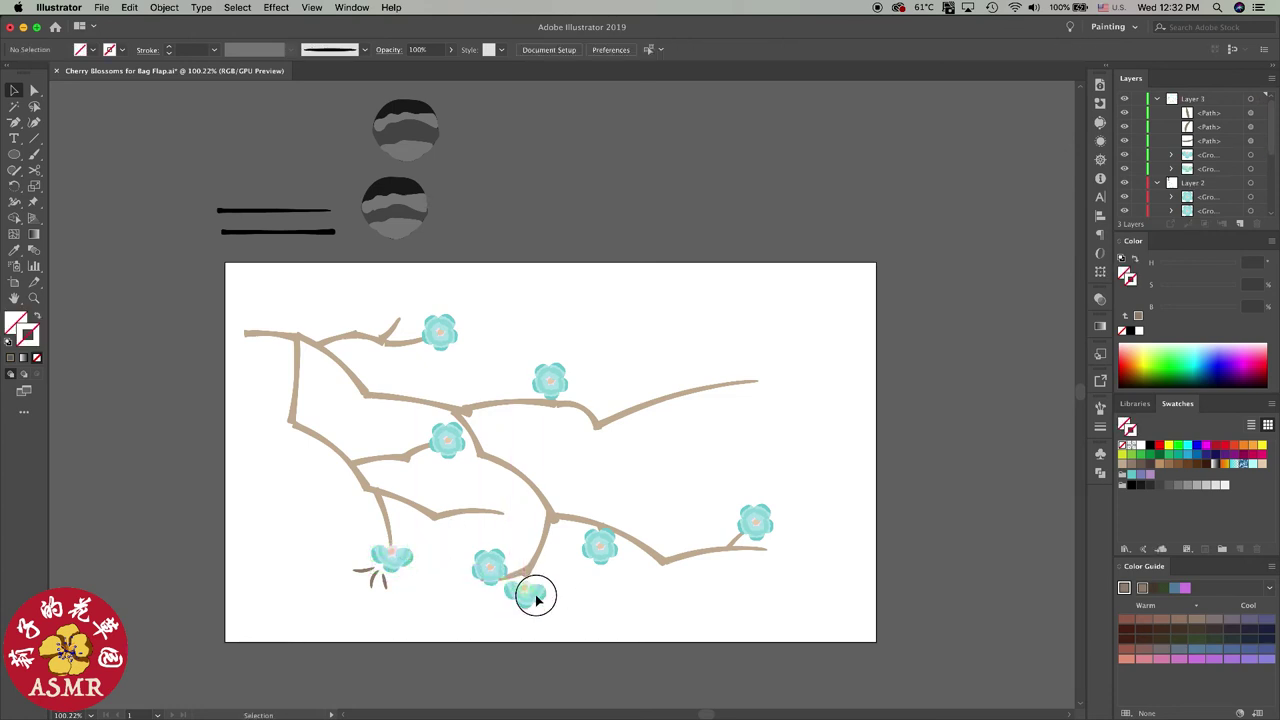
drag(531, 591, 537, 583)
click(560, 601)
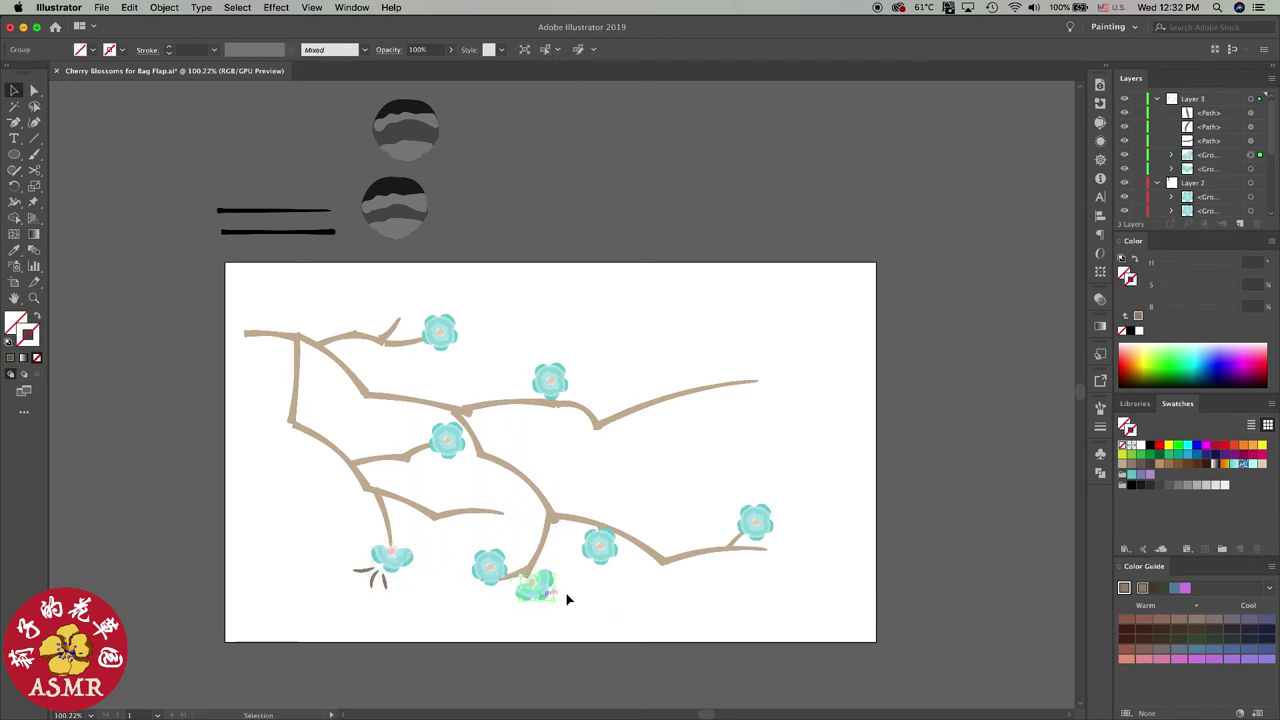
click(547, 592)
Step: Shift the middle-branch blossom left and place a blossom copy on the upper branch
click(489, 568)
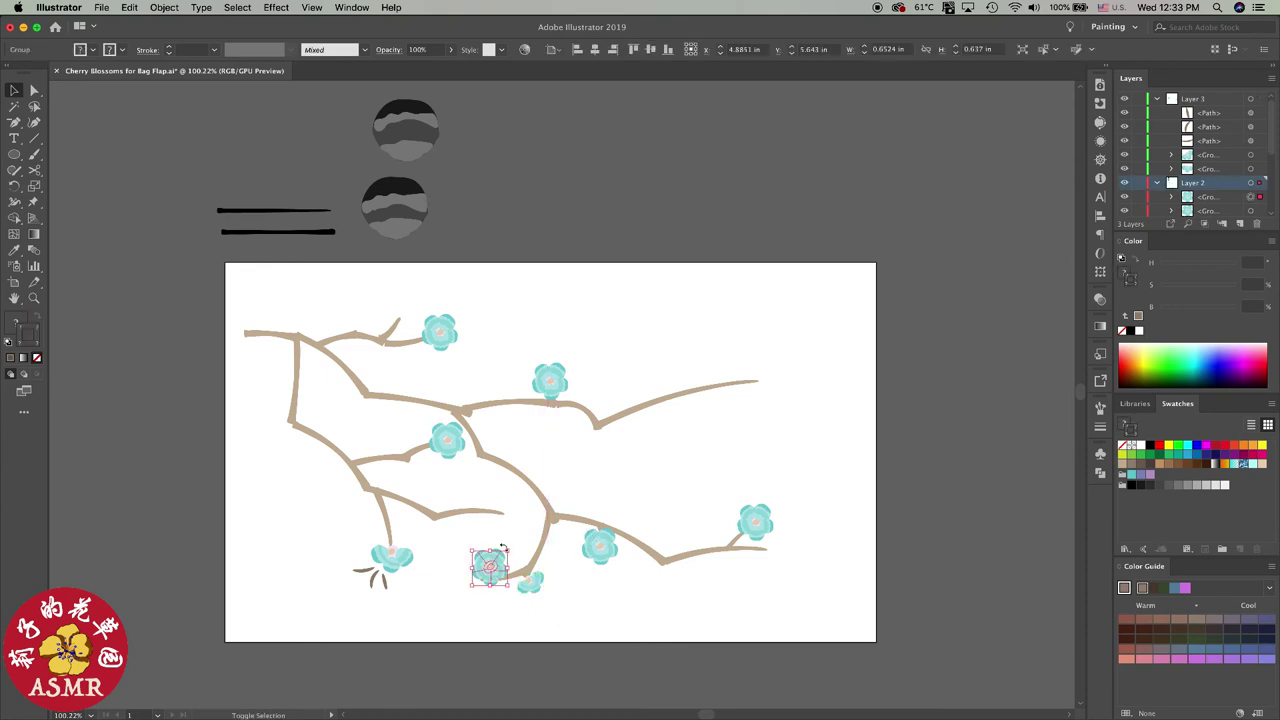
drag(455, 451, 433, 441)
click(609, 553)
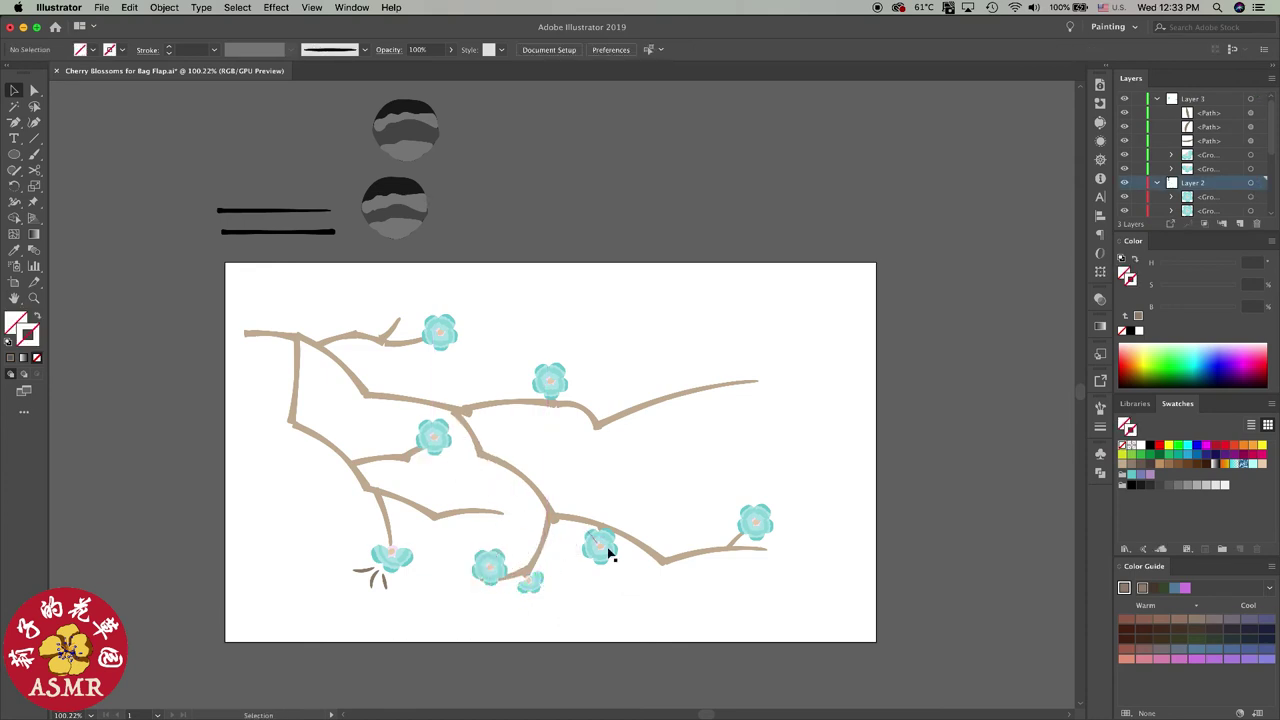
click(391, 557)
mouse_move(391, 557)
mouse_down()
mouse_move(572, 430)
mouse_move(540, 425)
mouse_up()
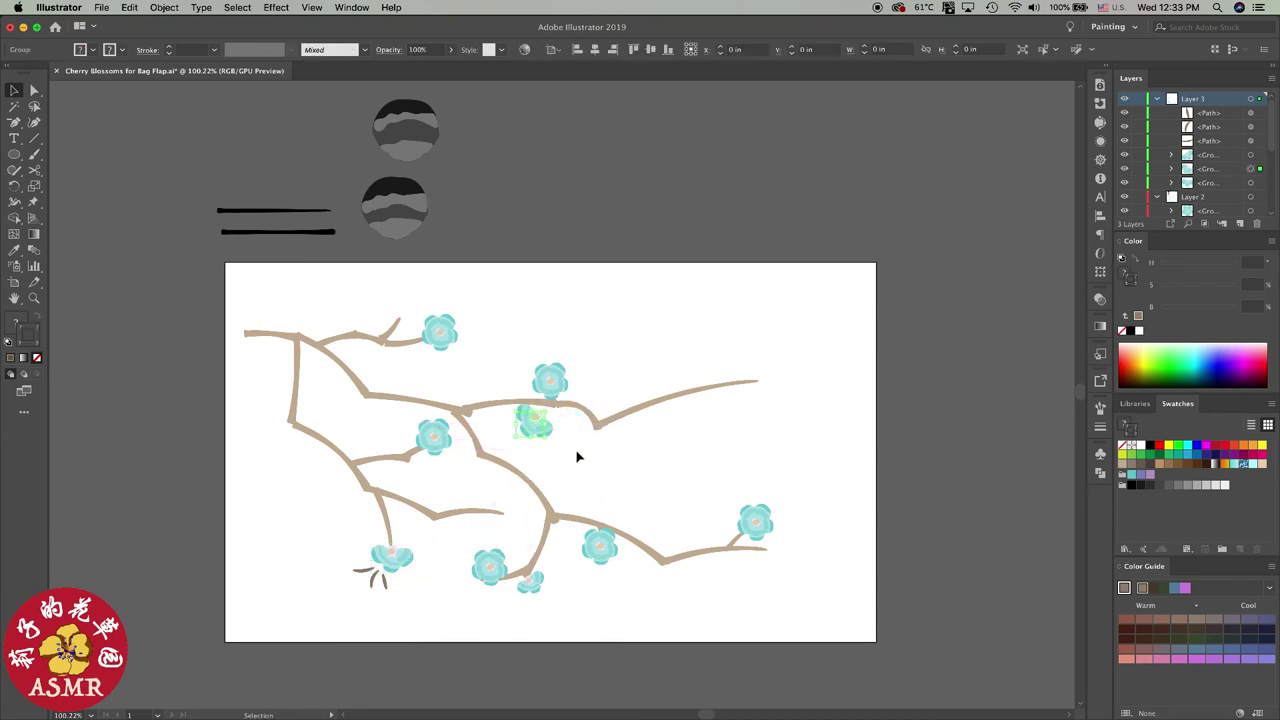
click(620, 468)
Step: Copy blossoms onto the lower-right branch and its tip
click(543, 434)
mouse_move(543, 434)
mouse_down()
mouse_move(700, 560)
mouse_move(678, 566)
mouse_up()
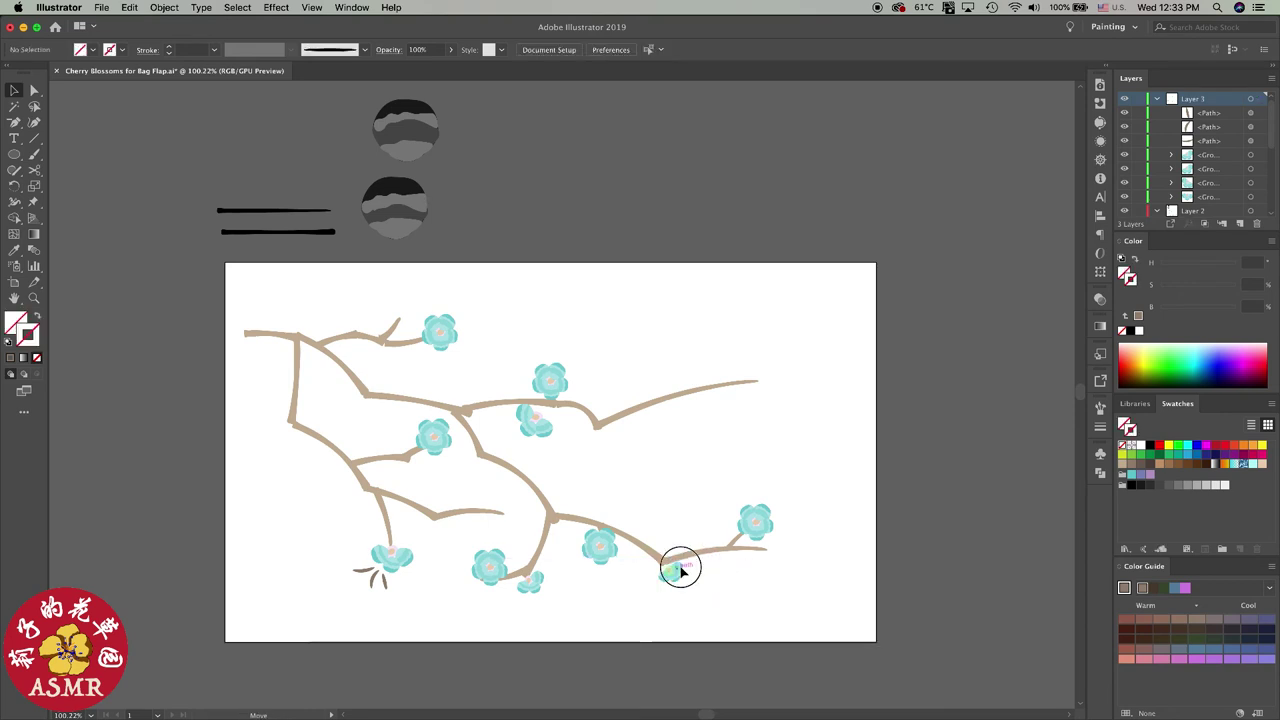
click(838, 524)
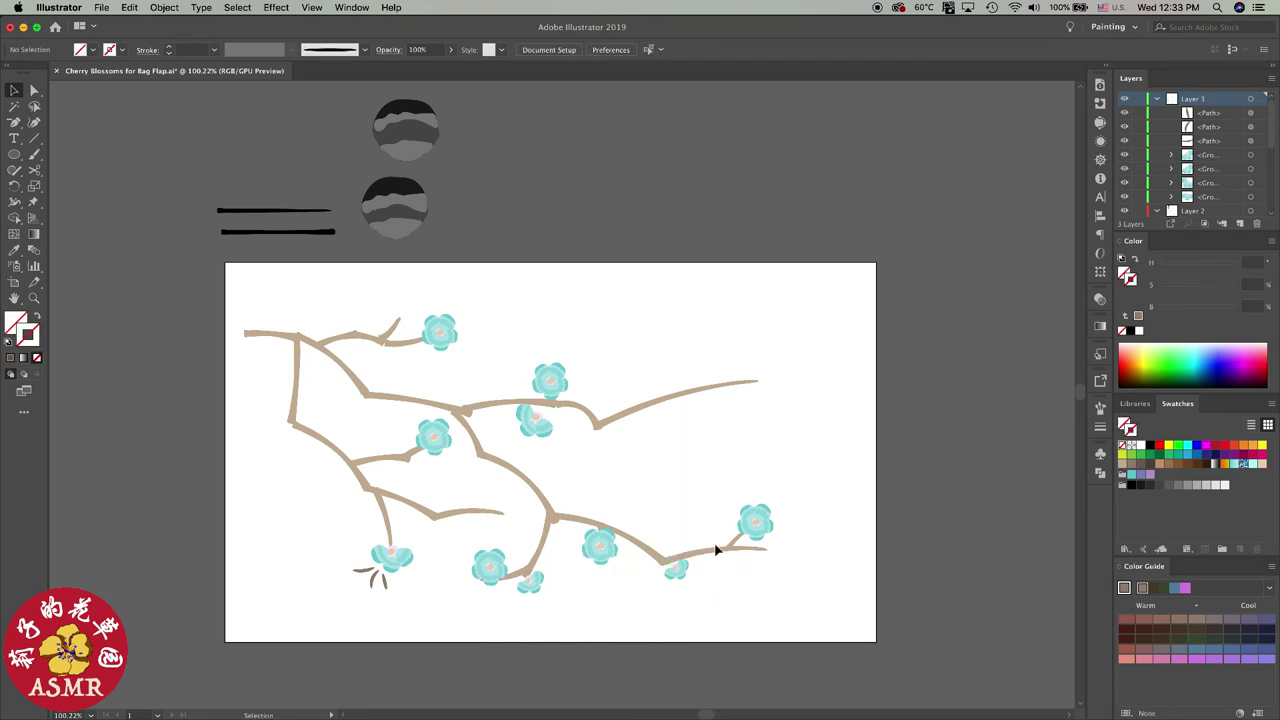
drag(400, 557, 806, 568)
click(808, 571)
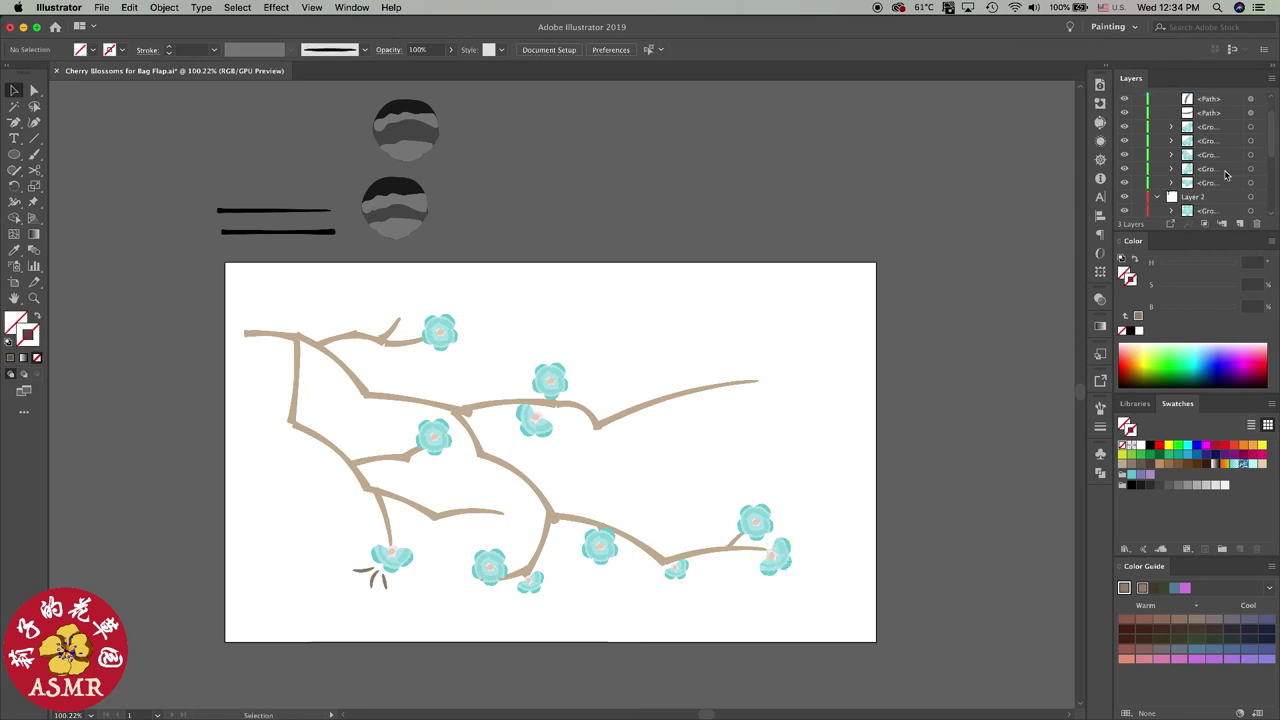
Step: Duplicate the small pink bud onto the upper-right branch
scroll(1190, 160, down, 3)
mouse_move(1208, 111)
mouse_down()
mouse_move(1213, 97)
mouse_move(1218, 138)
mouse_up()
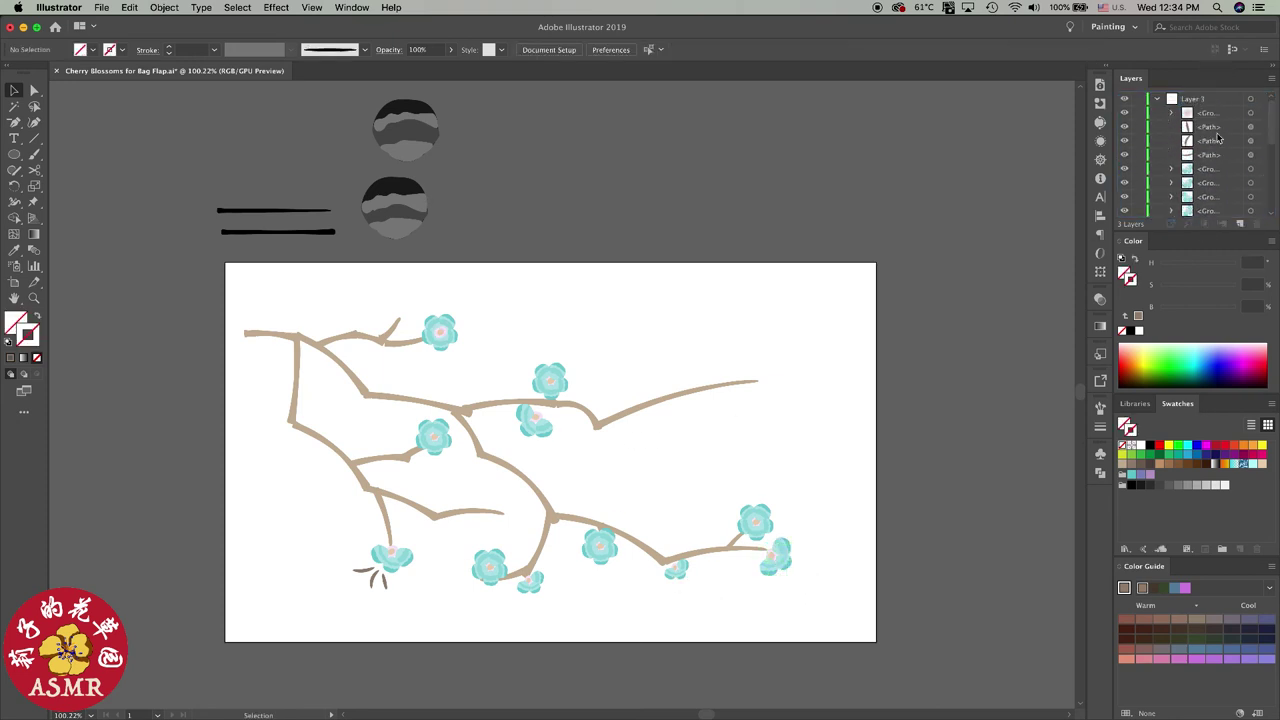
click(1251, 113)
mouse_move(442, 337)
mouse_down()
mouse_move(725, 390)
mouse_move(660, 405)
mouse_up()
Step: Copy pink buds further along the upper-right branch toward its tip
click(745, 442)
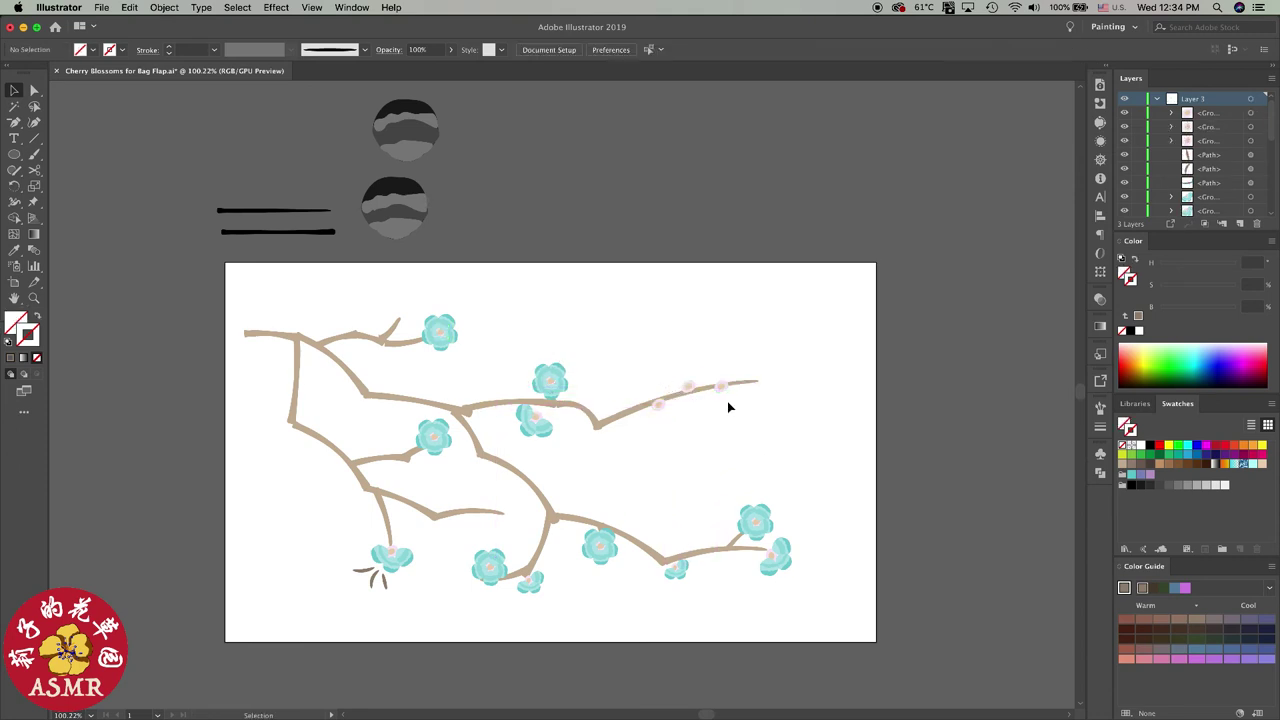
click(665, 413)
scroll(668, 415, up, 5)
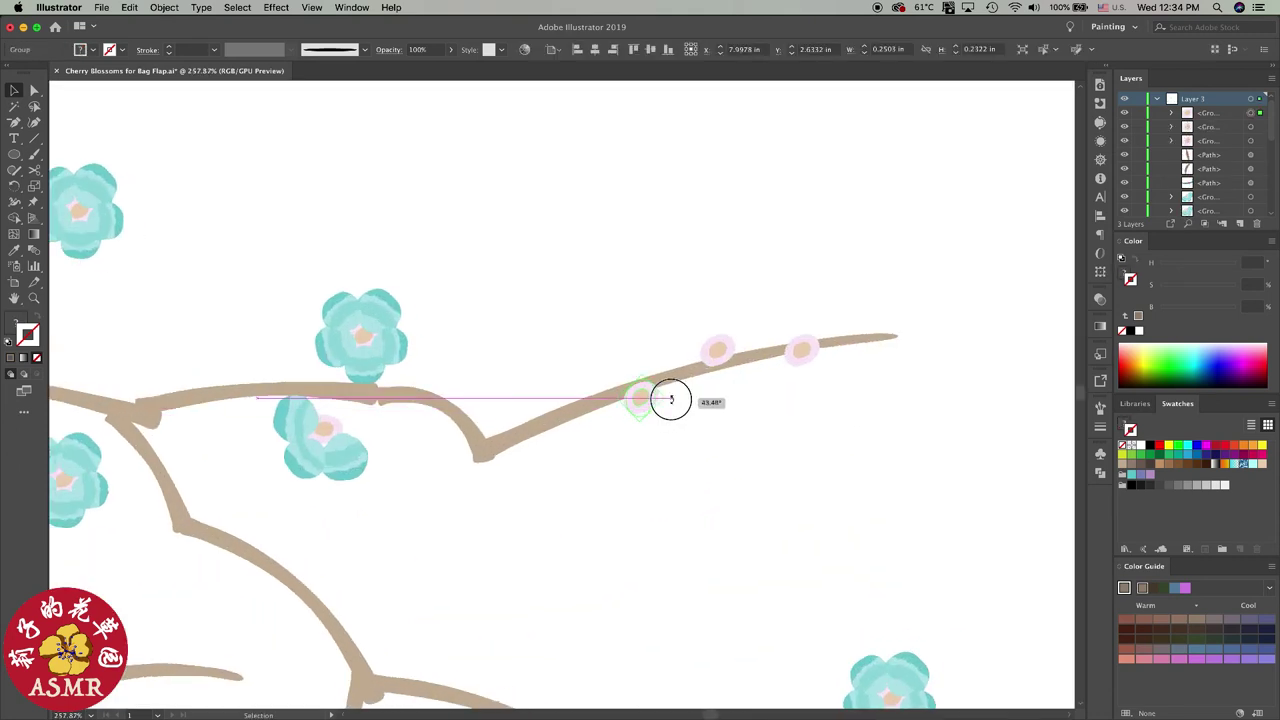
drag(670, 400, 668, 400)
mouse_move(737, 330)
mouse_down()
mouse_move(805, 362)
mouse_move(838, 338)
mouse_move(890, 336)
mouse_up()
click(900, 371)
Step: Duplicate teal blossoms onto the right-hand and left branches
scroll(660, 437, down, 5)
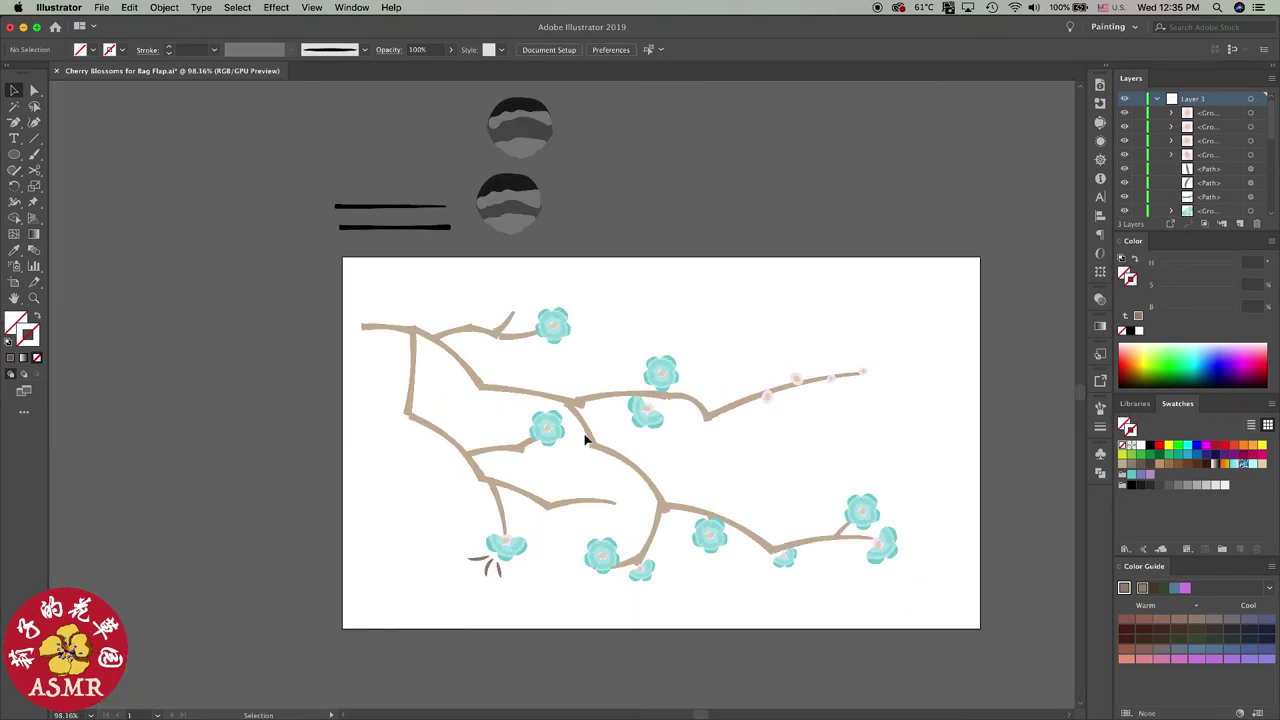
mouse_move(665, 372)
mouse_down()
mouse_move(714, 432)
mouse_move(663, 484)
mouse_move(673, 491)
mouse_up()
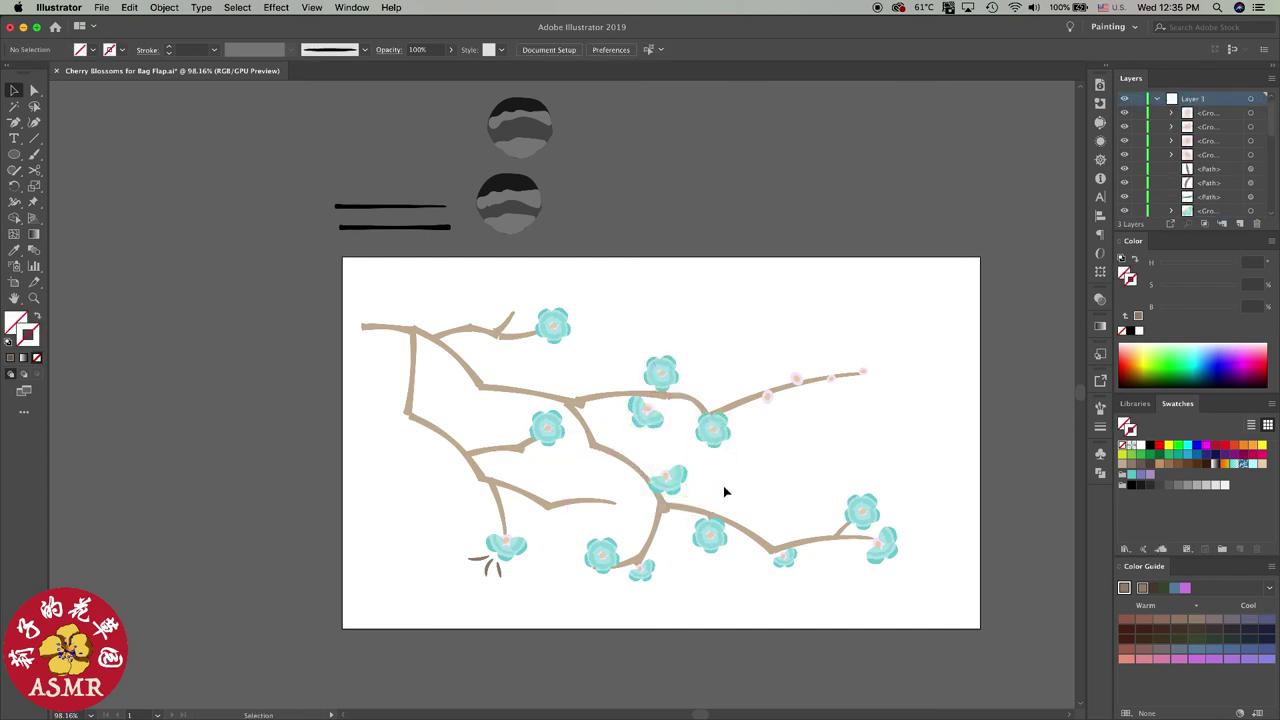
mouse_move(546, 435)
mouse_down()
mouse_move(430, 438)
mouse_move(449, 446)
mouse_up()
Step: Copy a teal blossom down onto the lower branch after checking nearby twig strokes
click(657, 503)
click(491, 566)
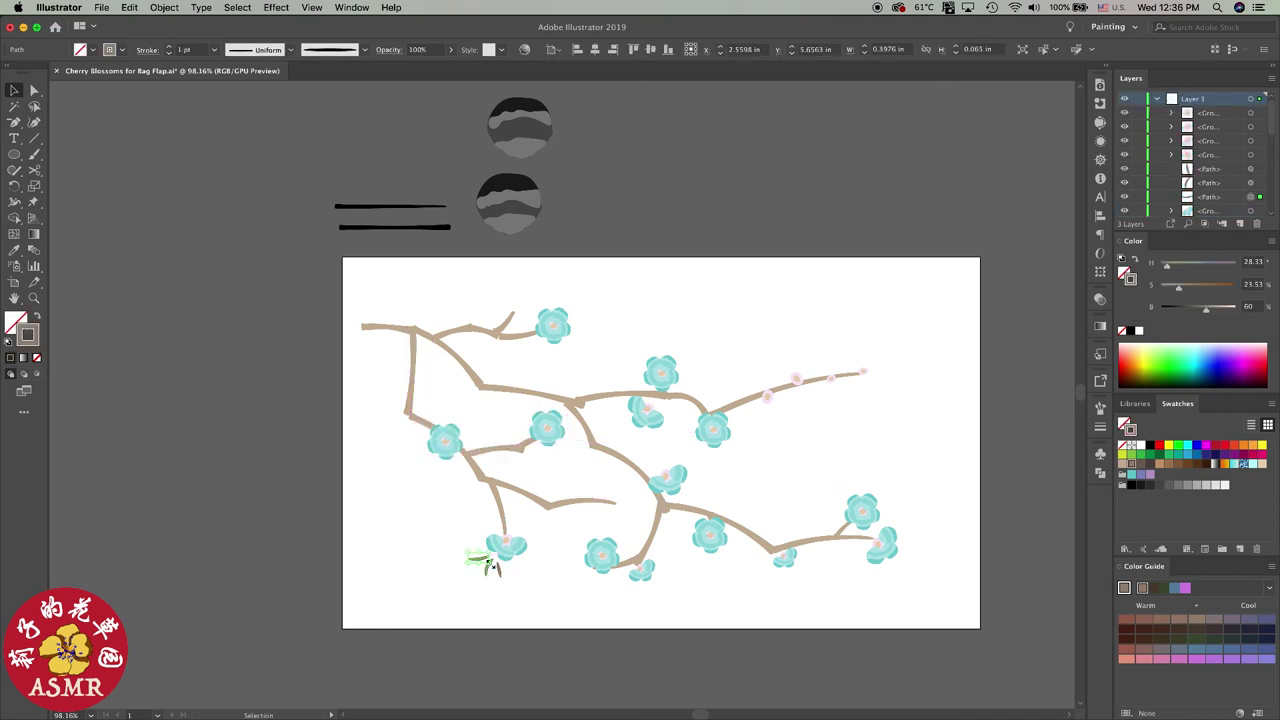
click(1260, 168)
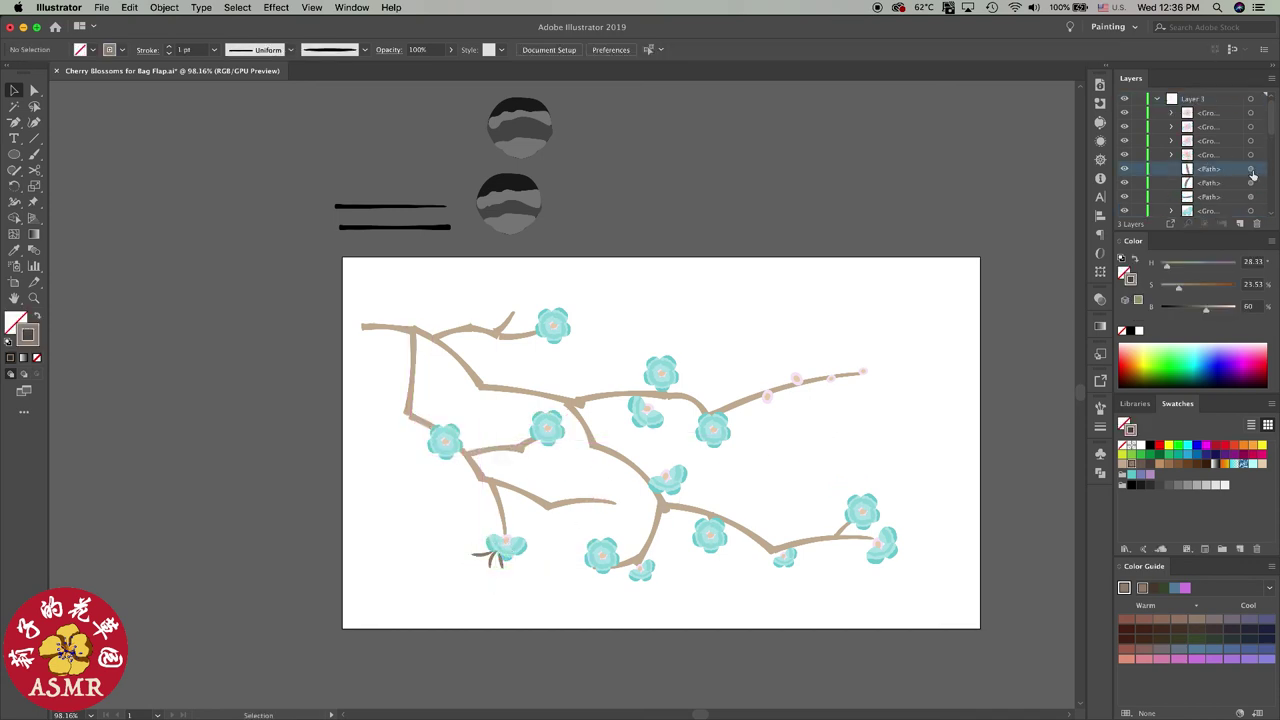
scroll(1200, 160, down, 3)
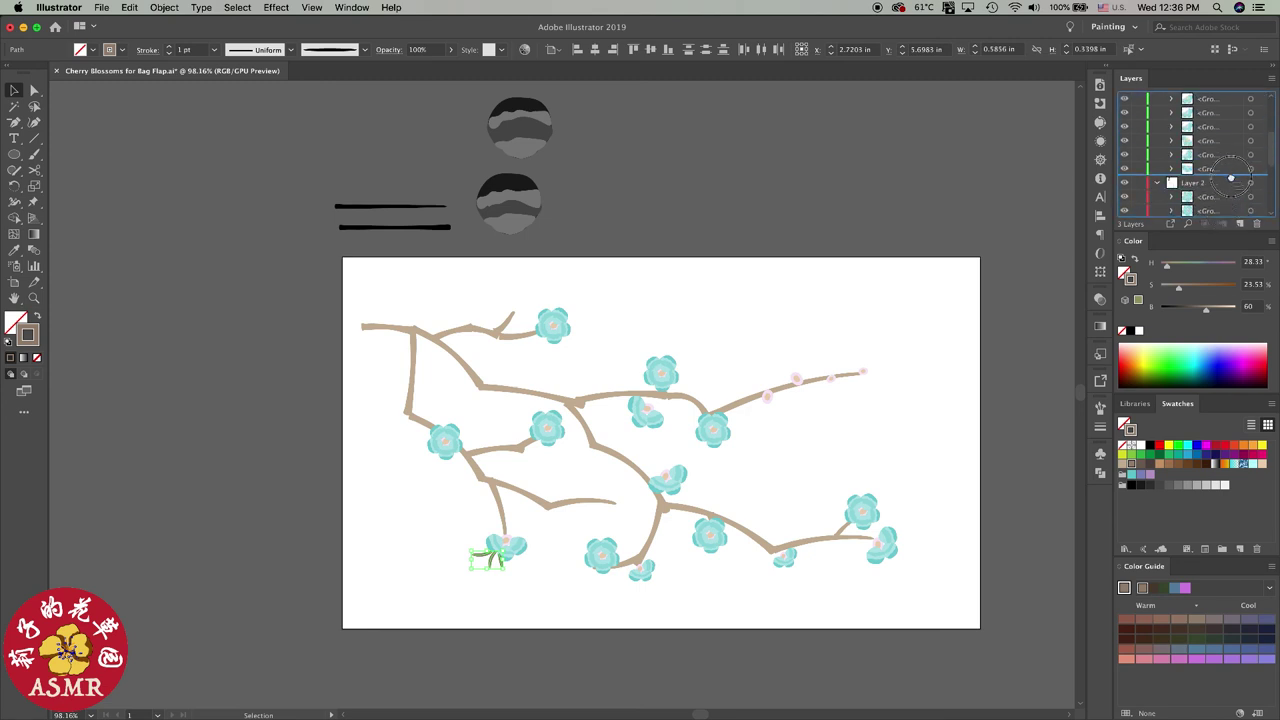
click(547, 597)
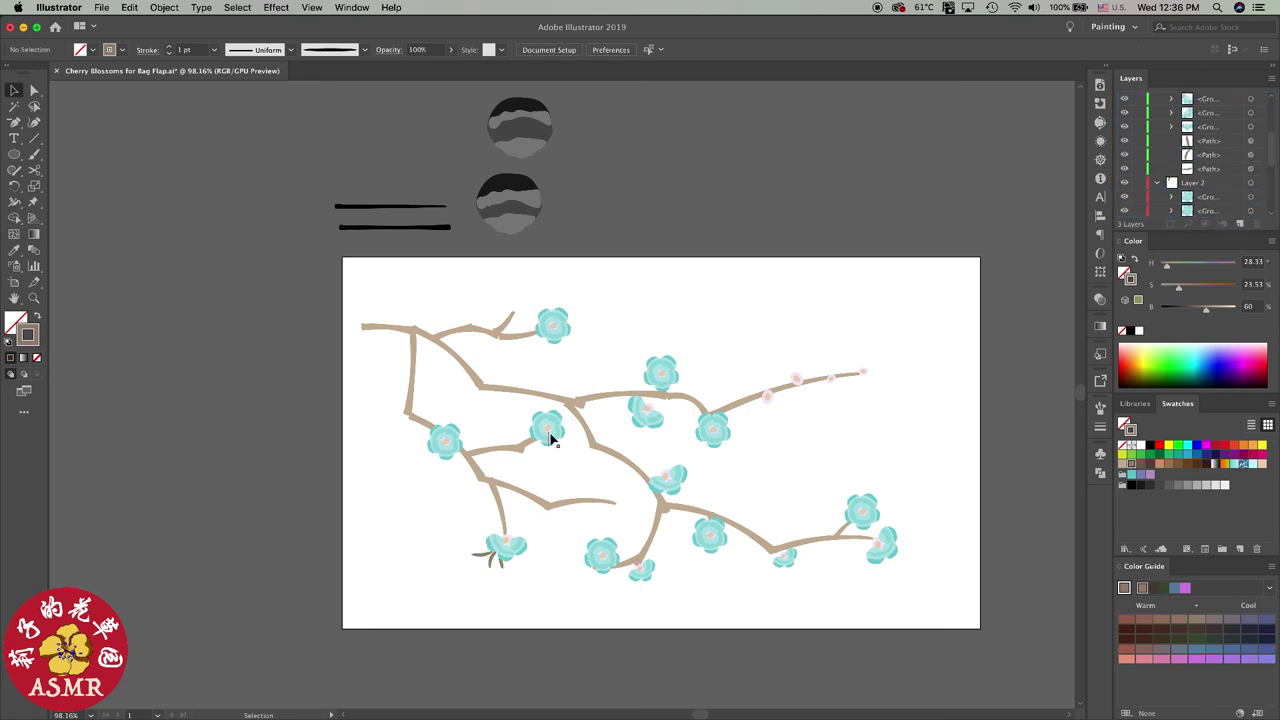
mouse_move(551, 438)
mouse_down()
mouse_move(563, 495)
mouse_move(605, 515)
mouse_move(582, 505)
mouse_up()
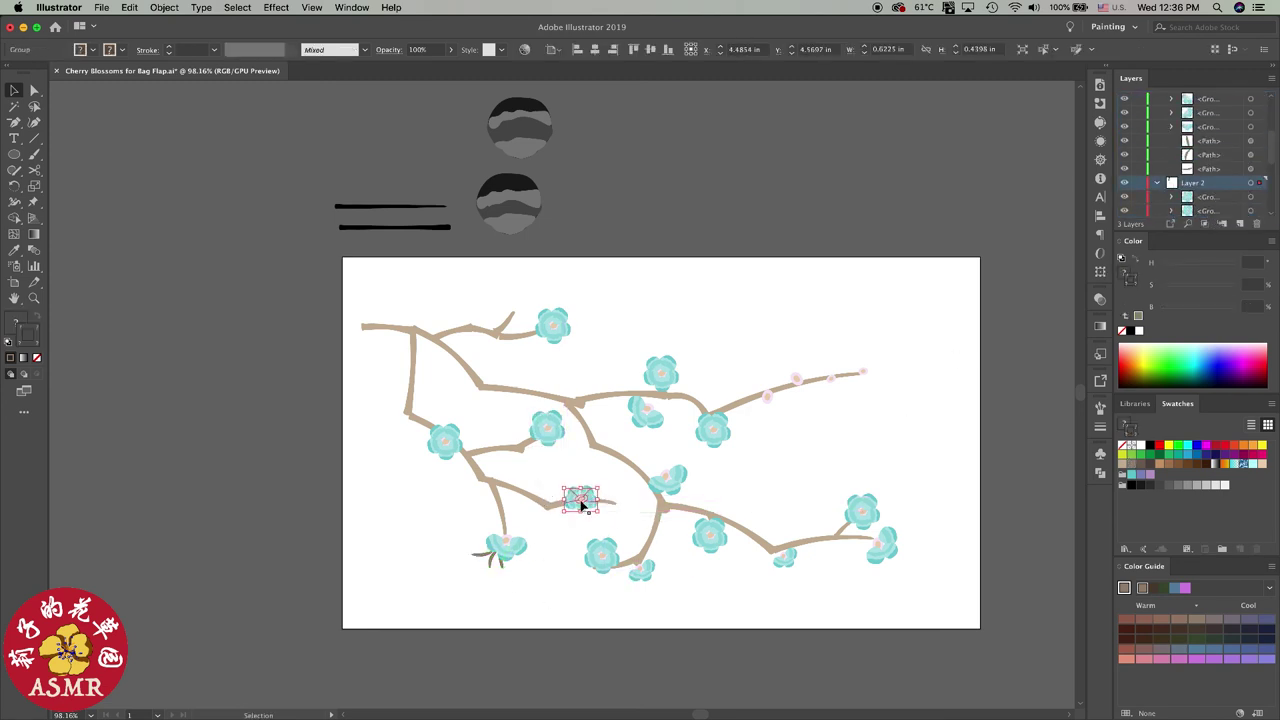
click(557, 554)
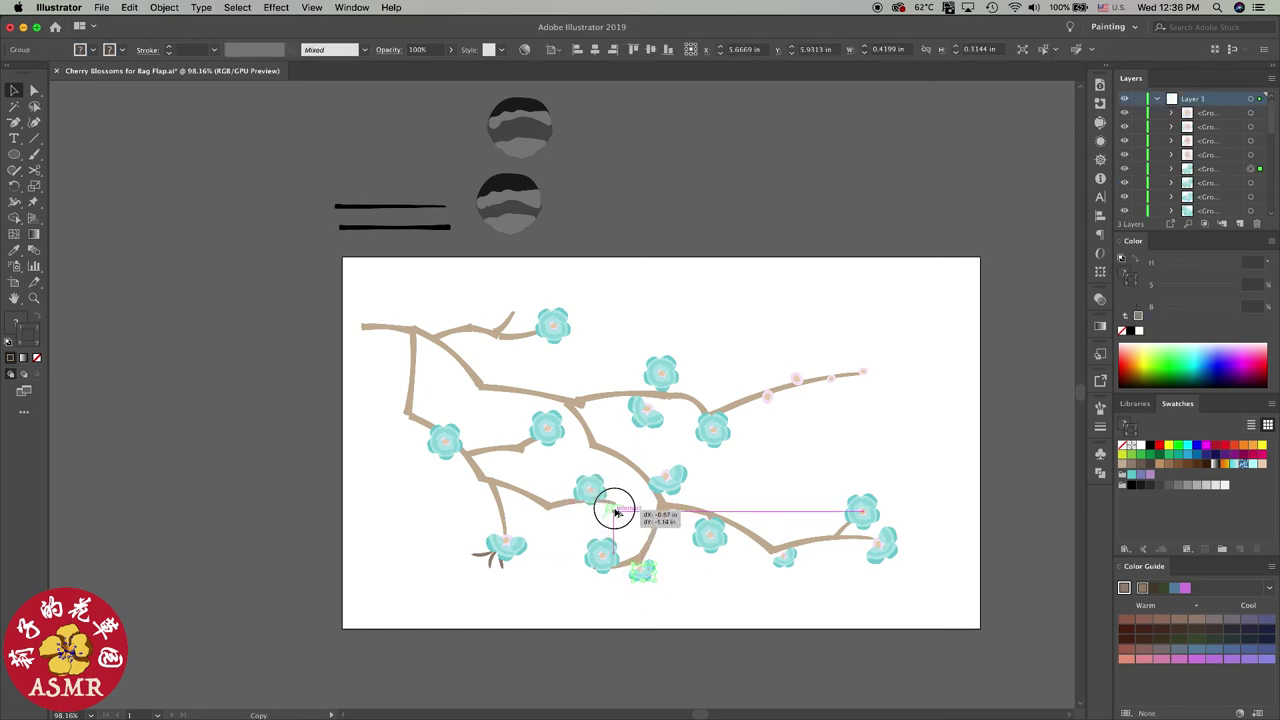
Step: Place a blossom copy beside the upper branch and nudge it up-right
scroll(703, 541, down, 2)
scroll(703, 541, up, 3)
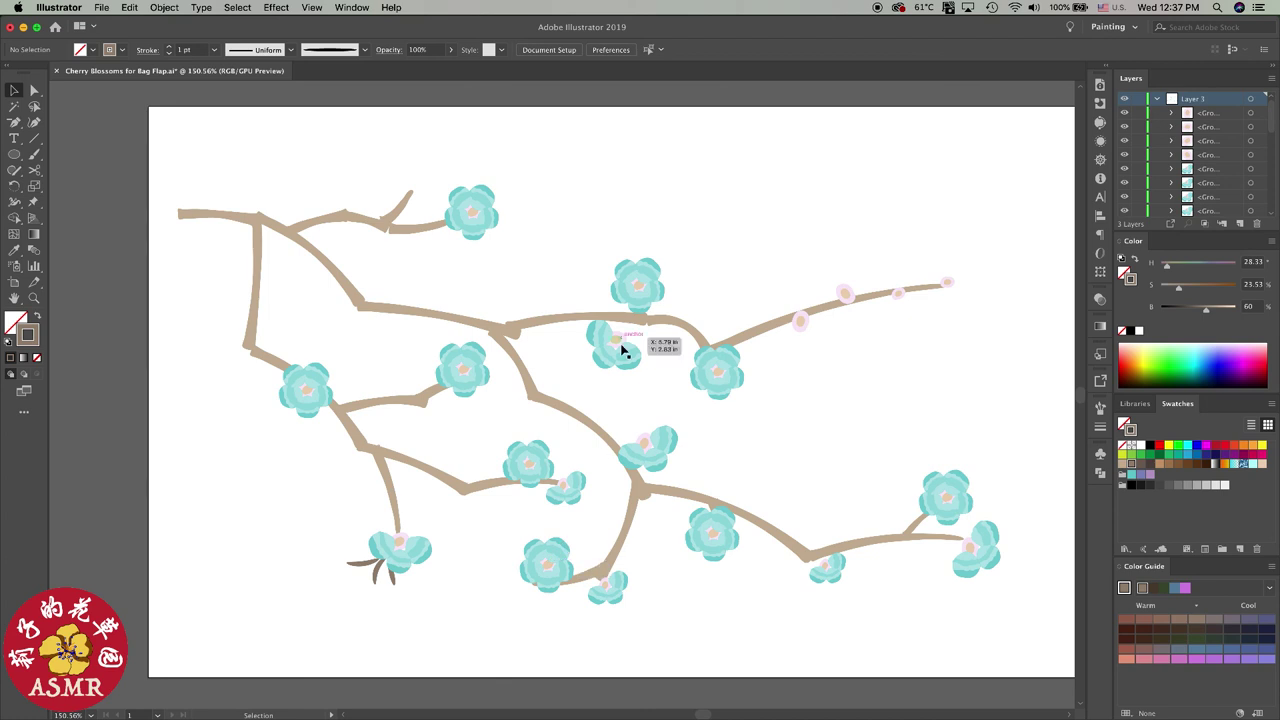
drag(621, 349, 586, 295)
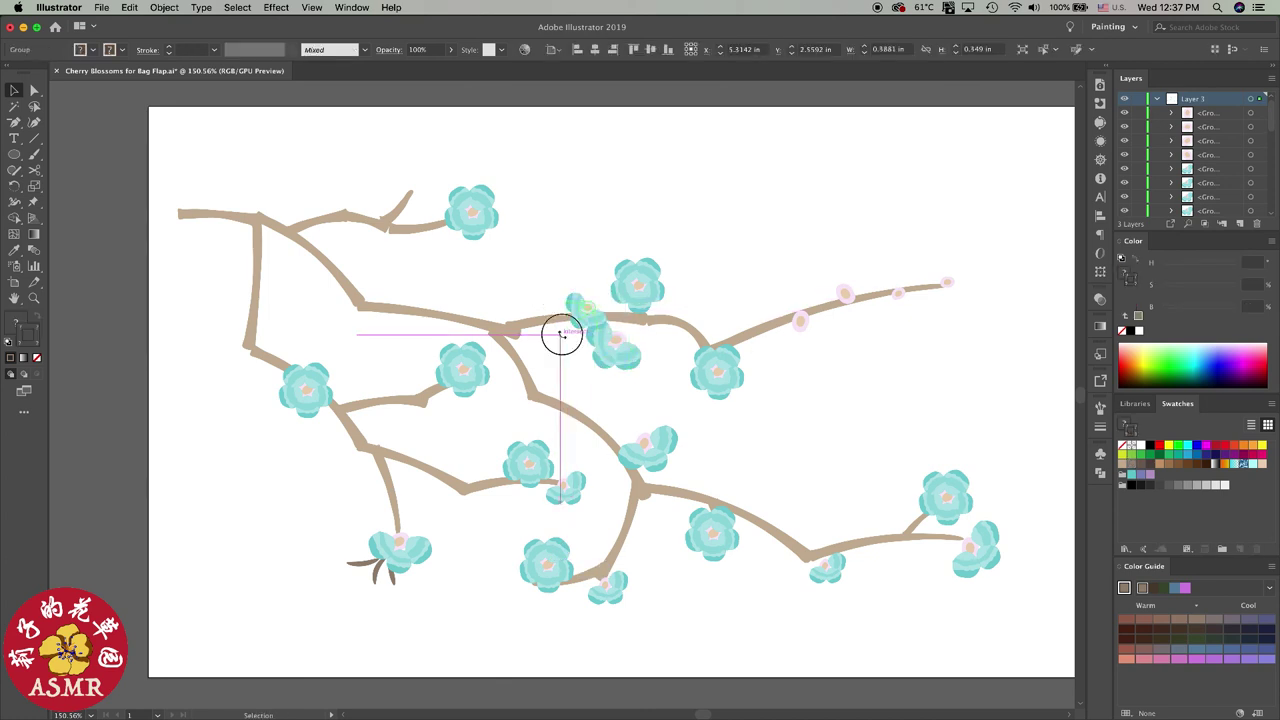
click(632, 368)
drag(632, 368, 643, 353)
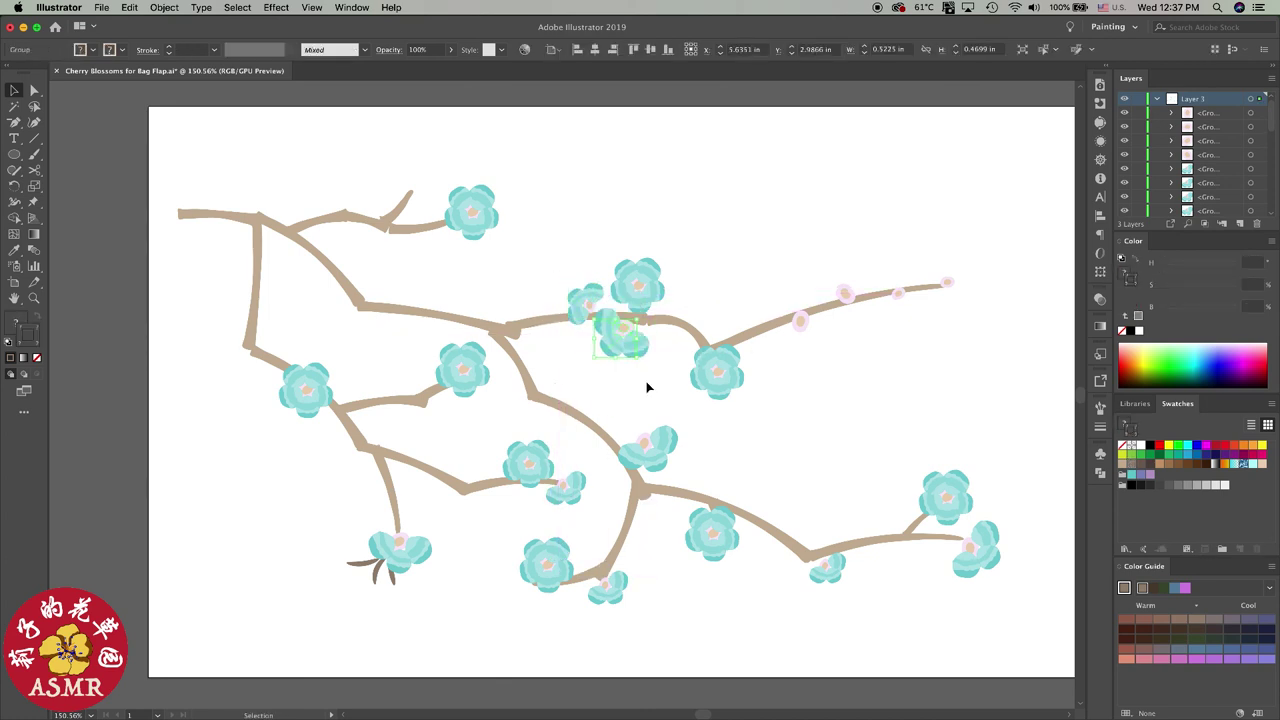
click(647, 380)
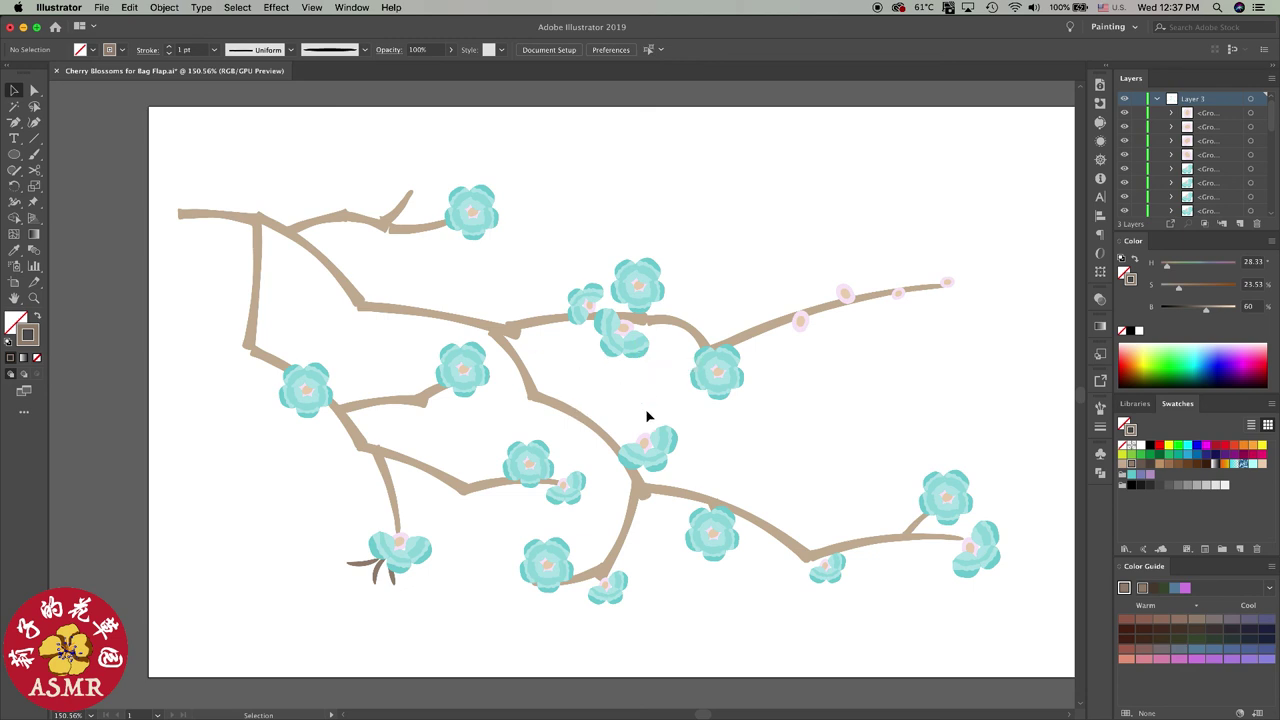
Step: Add blossom copies on the middle branch and upper-right branch near the pink buds
drag(716, 384, 615, 437)
click(711, 445)
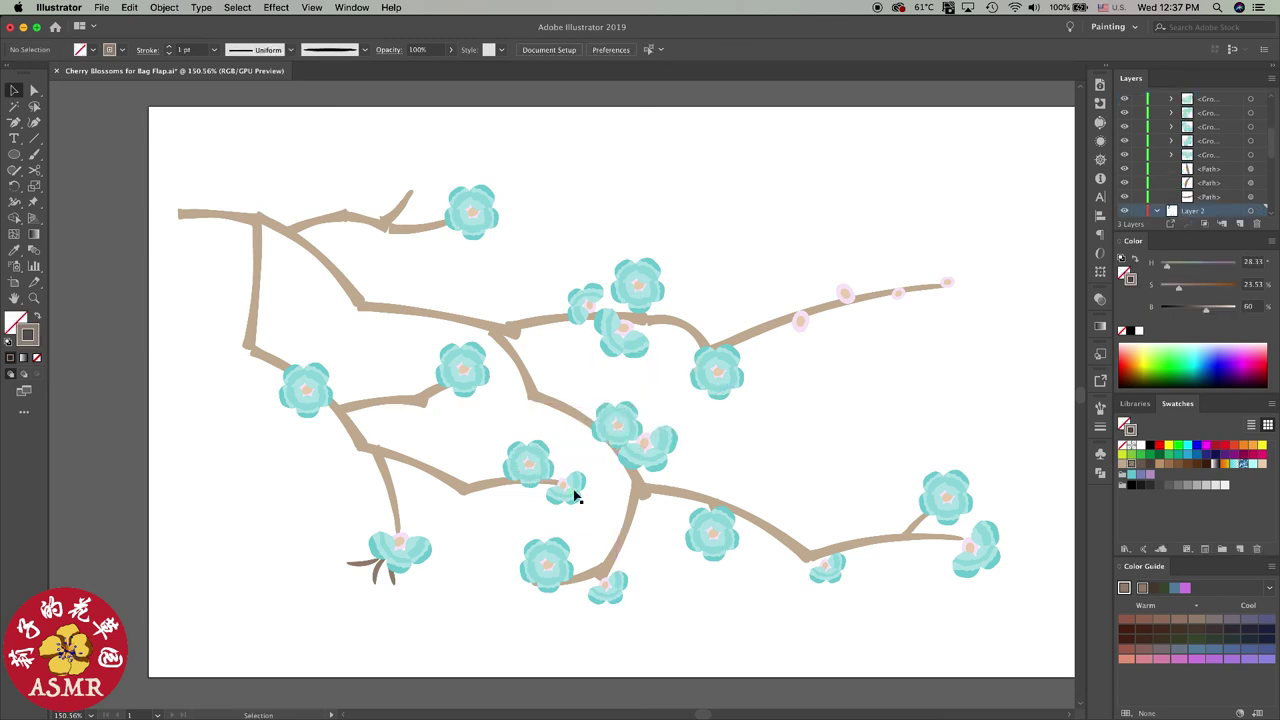
mouse_move(575, 497)
mouse_down()
mouse_move(757, 351)
mouse_move(750, 325)
mouse_up()
click(770, 348)
click(820, 368)
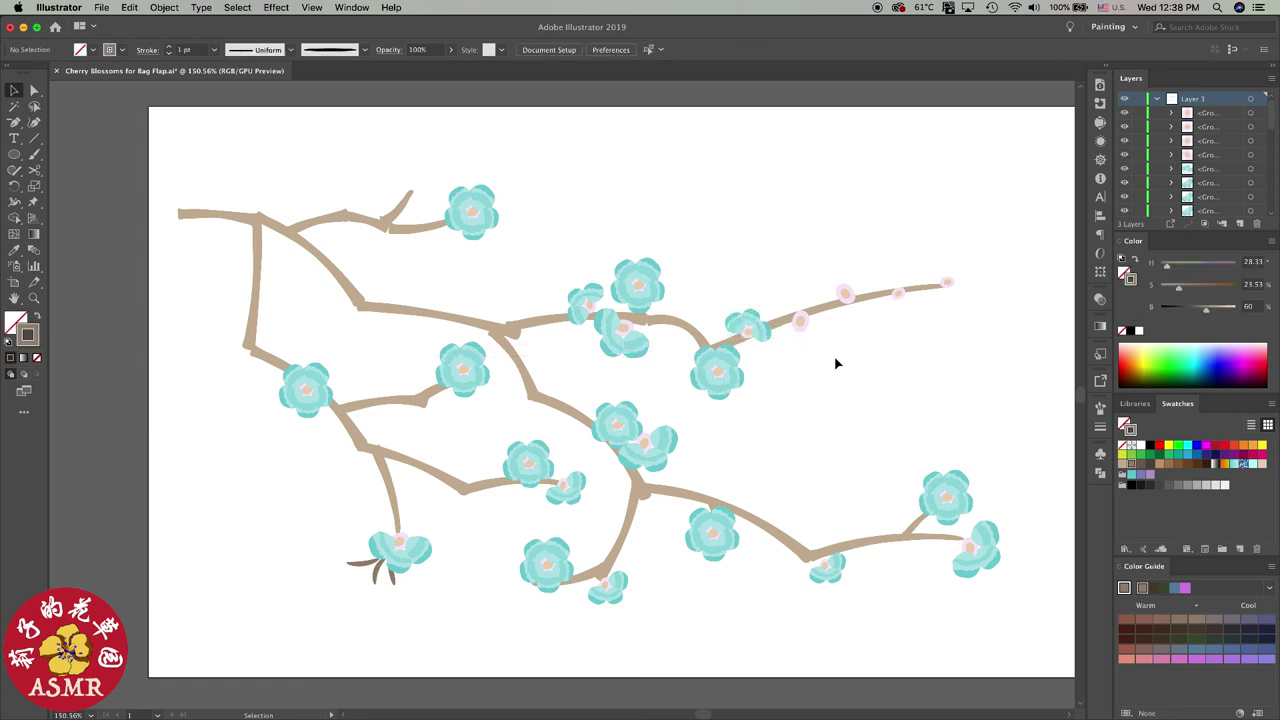